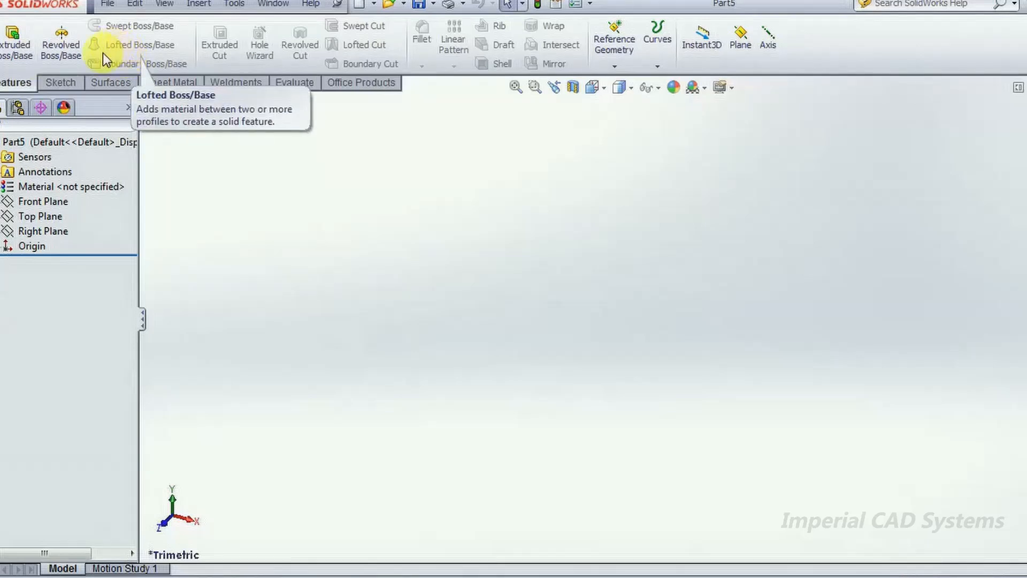
- Hide the Surfaces command tab and show it again
left_click(65, 84)
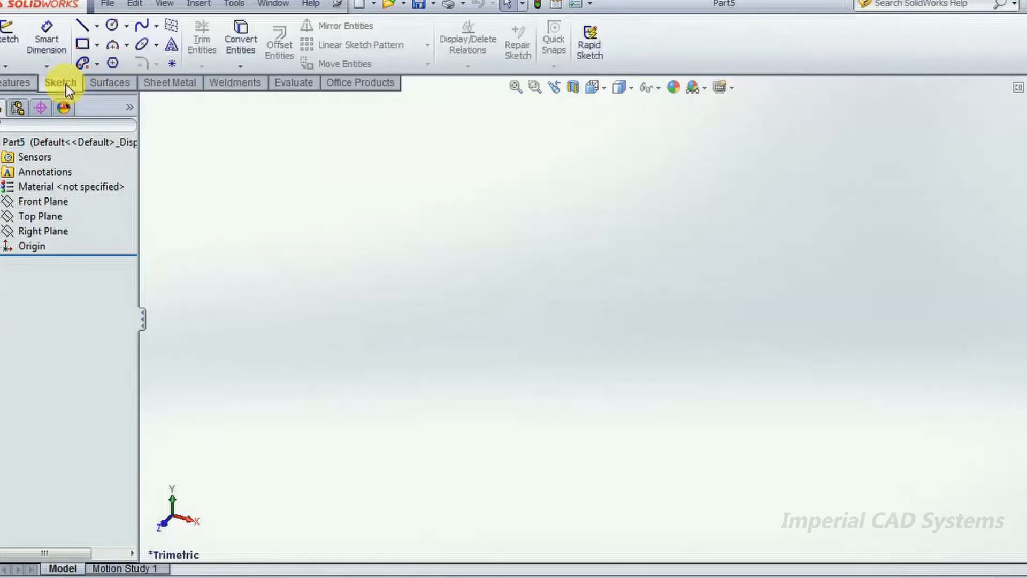
left_click(119, 85)
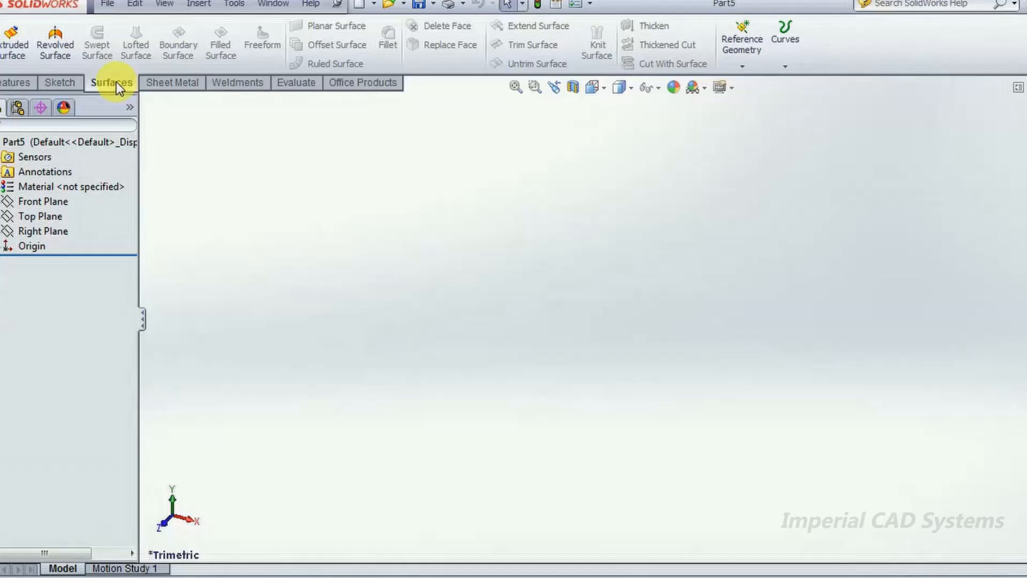
right_click(347, 86)
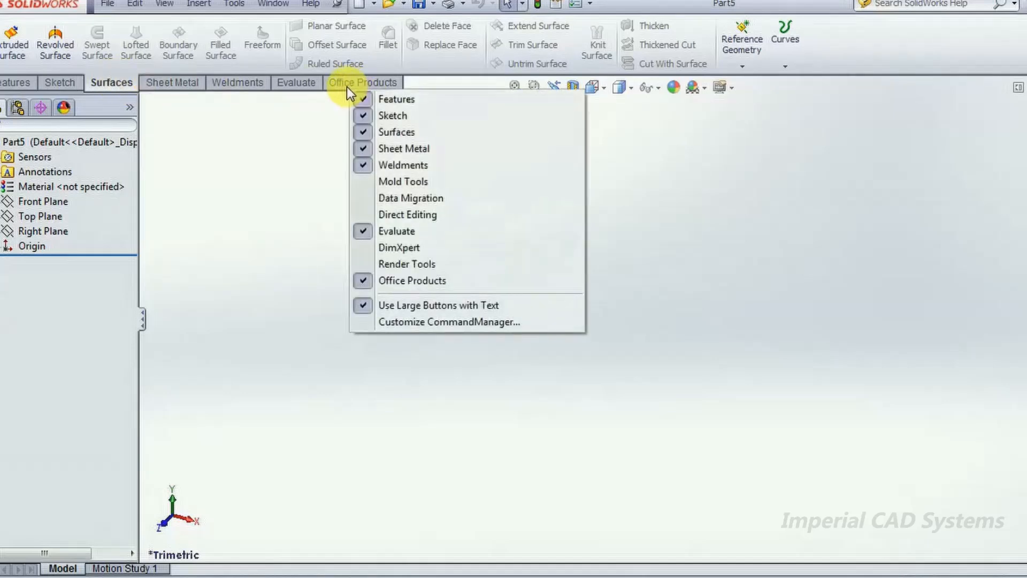
left_click(381, 132)
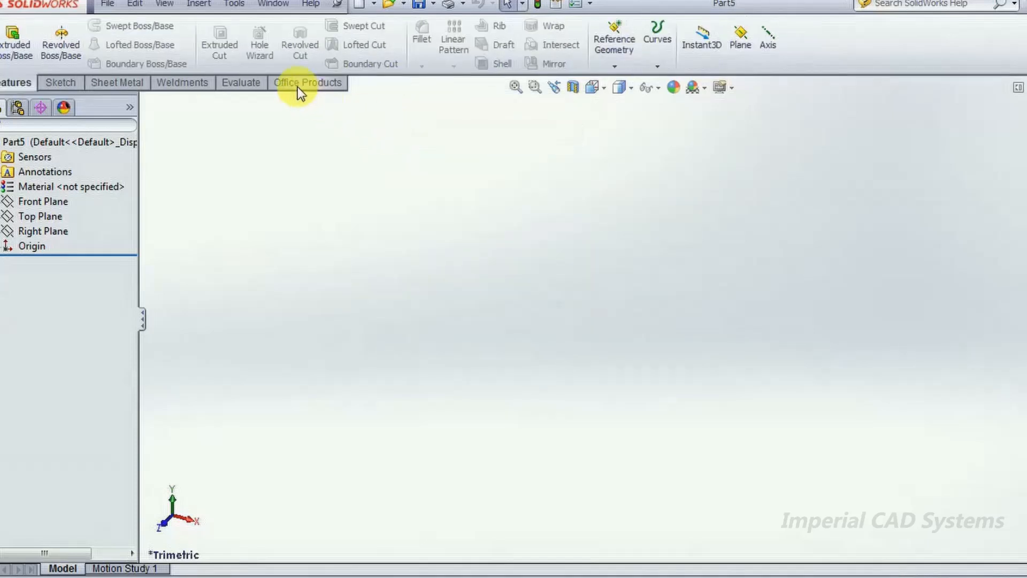
right_click(298, 85)
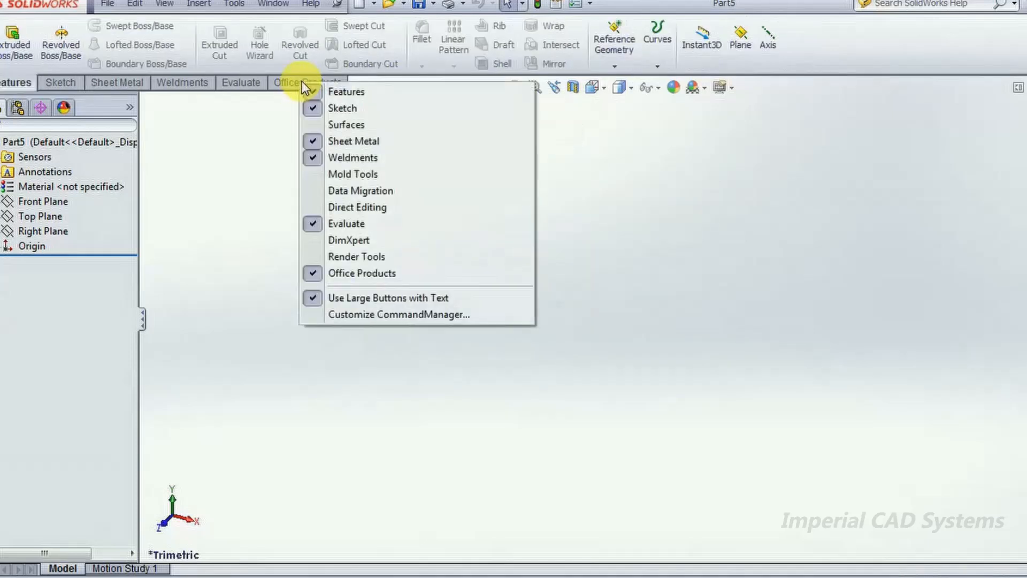
left_click(332, 125)
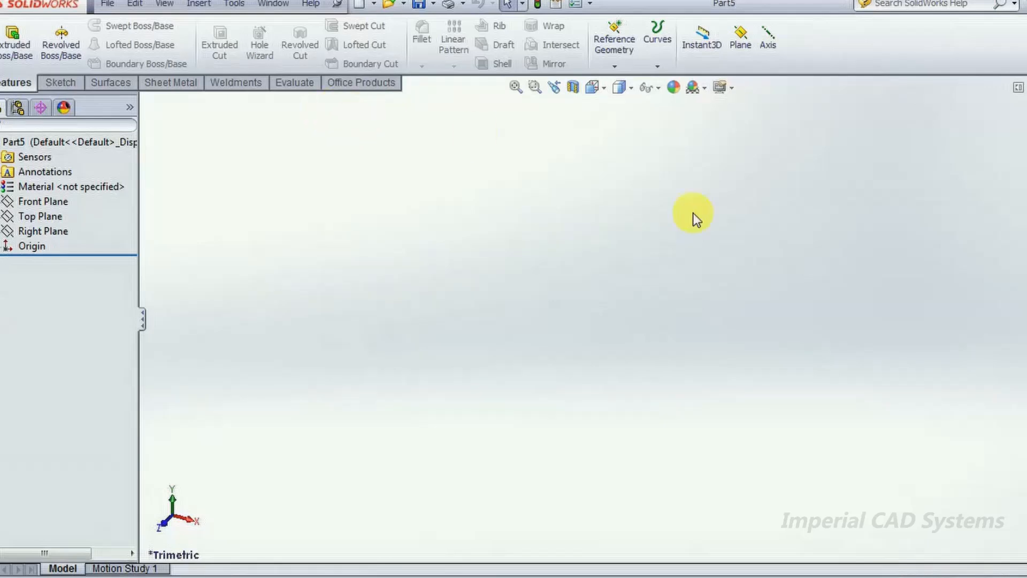
- Open a new sketch on the Front Plane
left_click(119, 83)
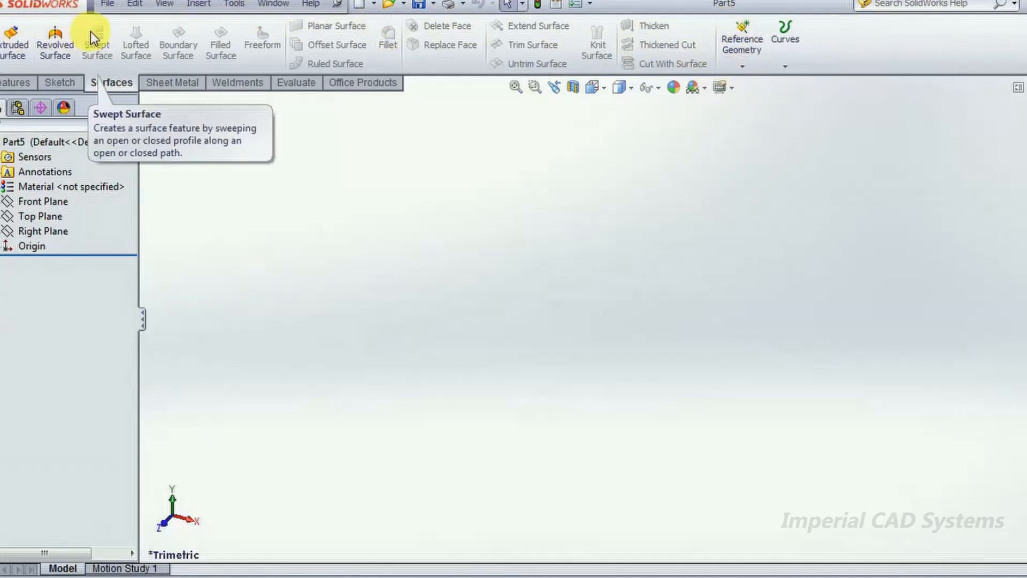
left_click(54, 186)
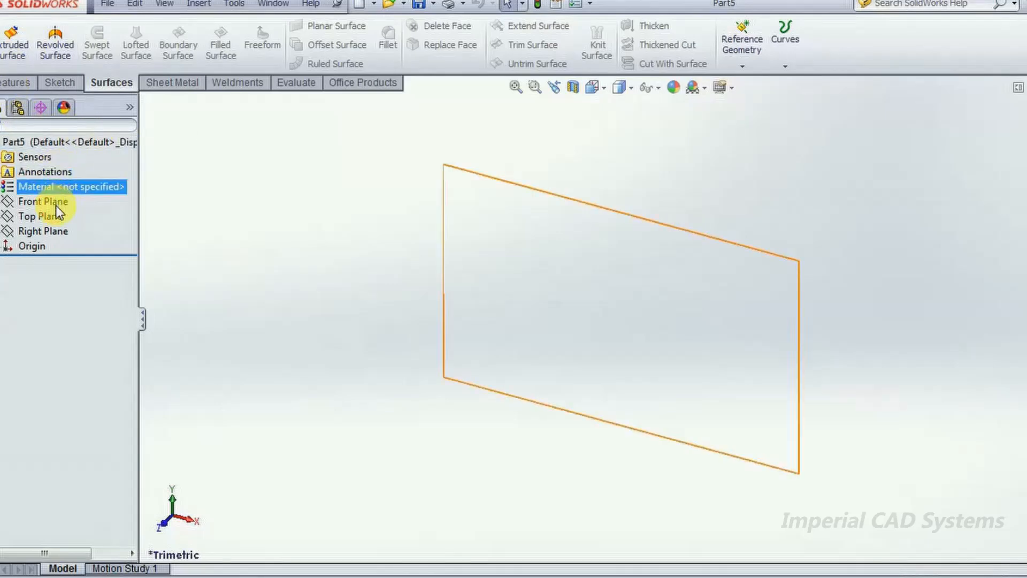
left_click(43, 202)
right_click_drag(333, 255, 306, 264)
left_click(63, 200)
left_click(76, 176)
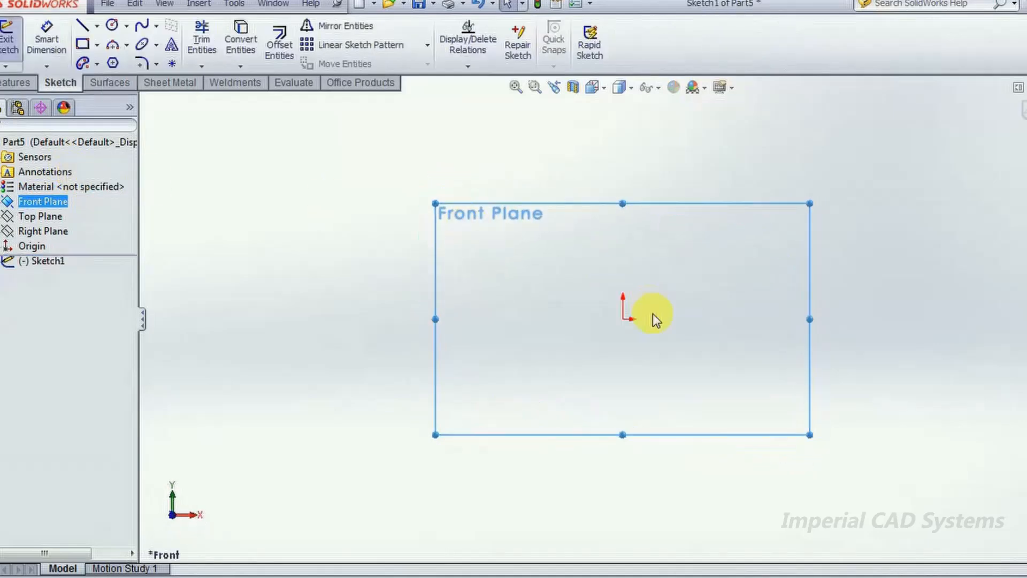
- Sketch an open S-shaped spline through four points, passing just above the origin
left_click(142, 26)
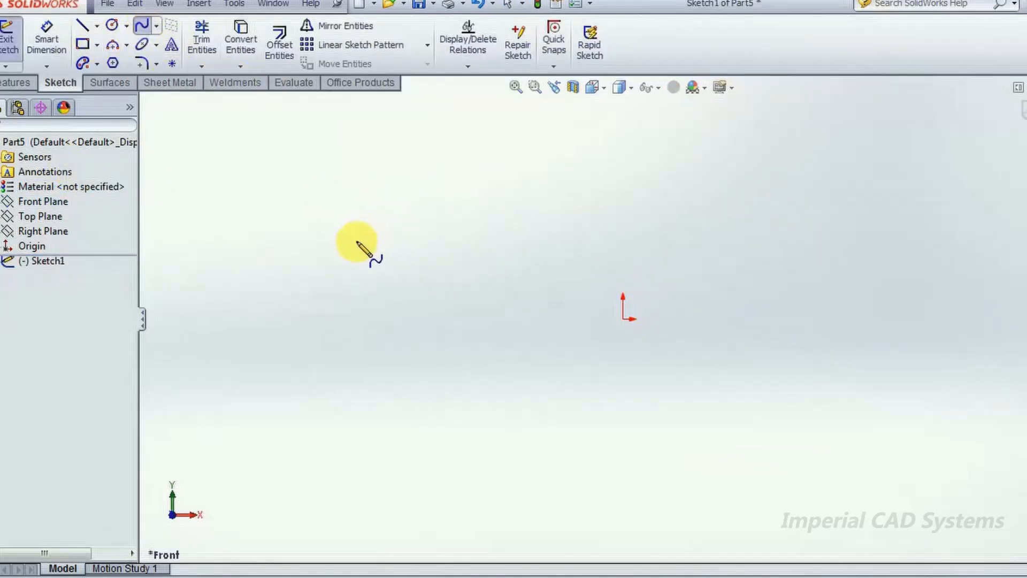
left_click(322, 271)
left_click(452, 247)
left_click(593, 284)
left_click(785, 248)
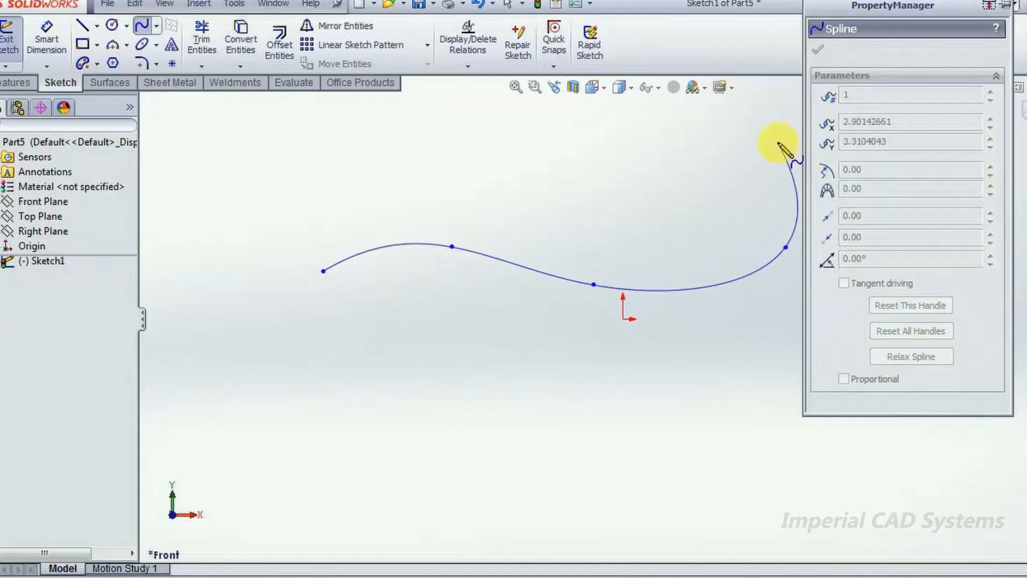
key("Escape")
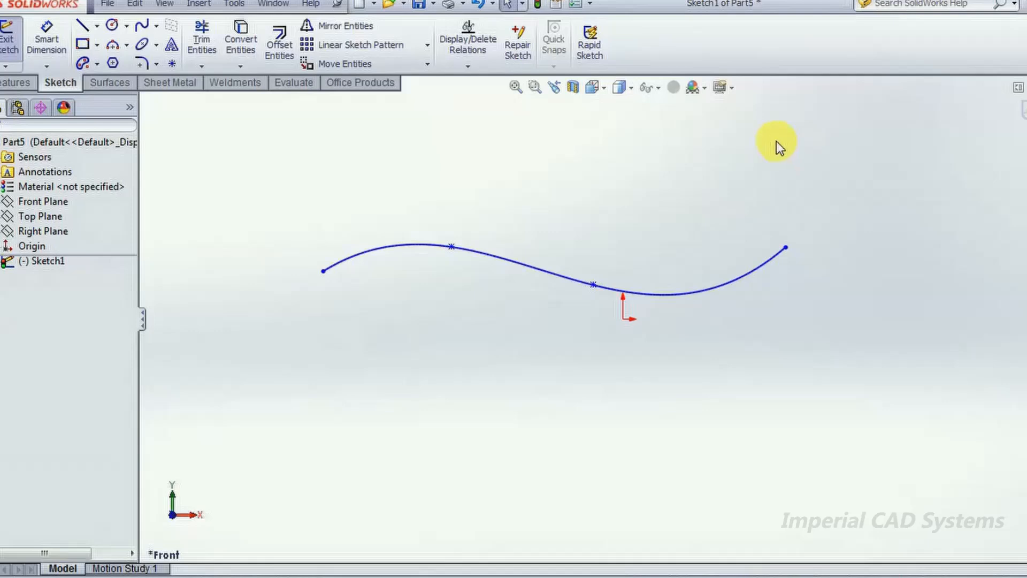
- Set the document units to MMGS (millimeter, gram, second) and exit the sketch
left_click(1006, 574)
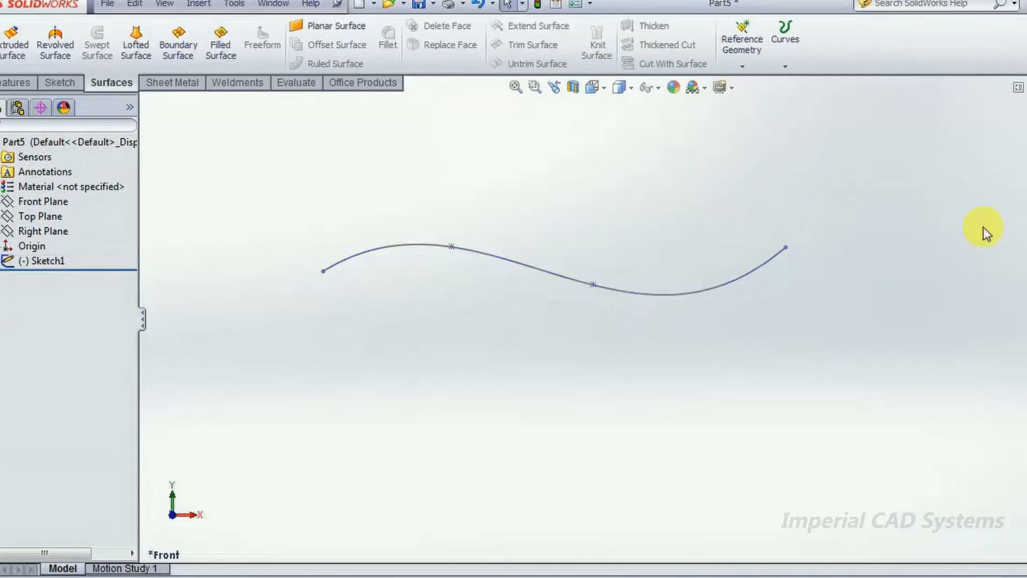
middle_click_drag(348, 395, 406, 429)
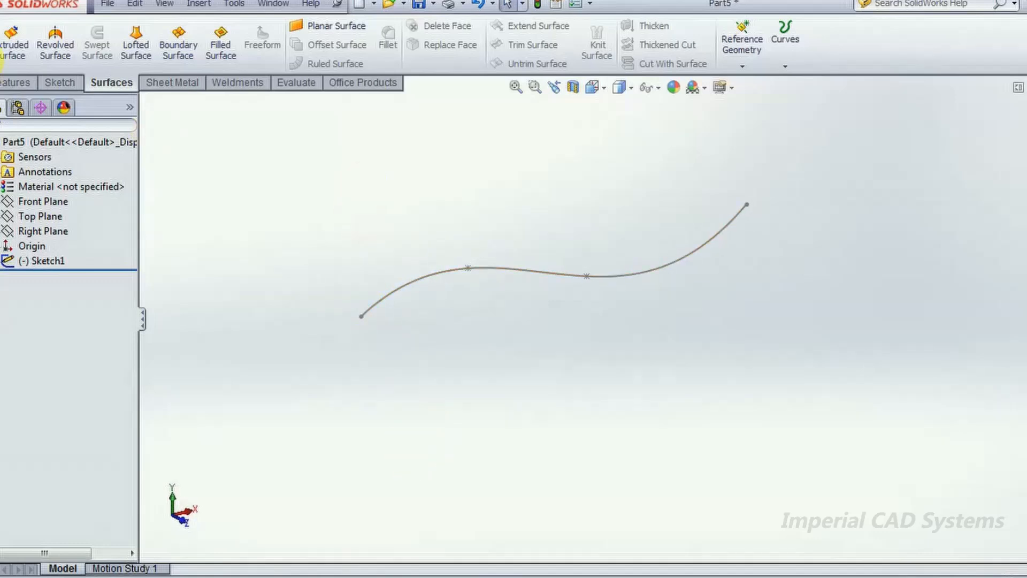
- Begin an extruded surface from the spline sketch with a Blind depth of 20 mm
left_click(16, 52)
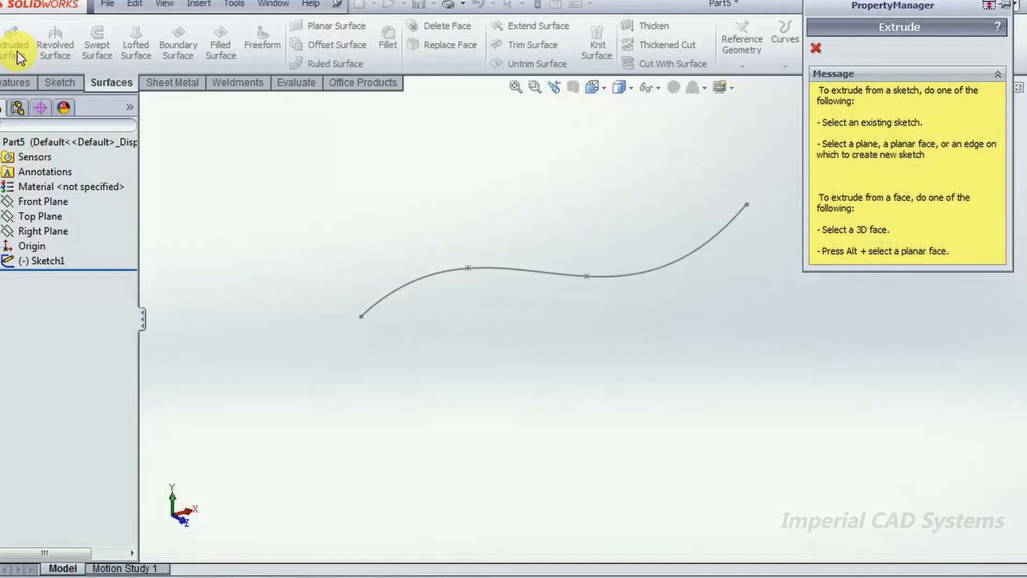
left_click(415, 291)
middle_click_drag(518, 316, 559, 350)
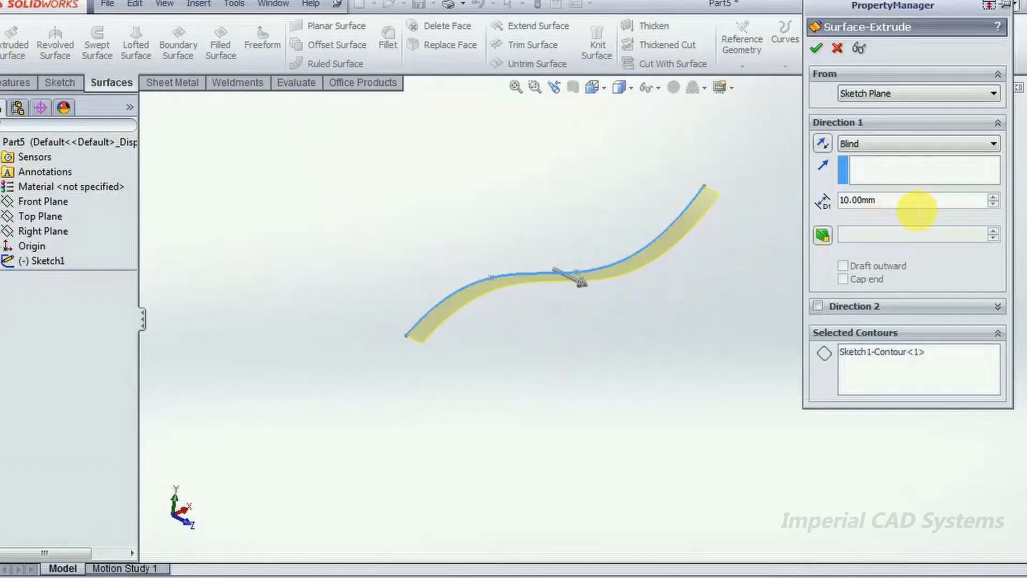
left_click_drag(893, 201, 821, 202)
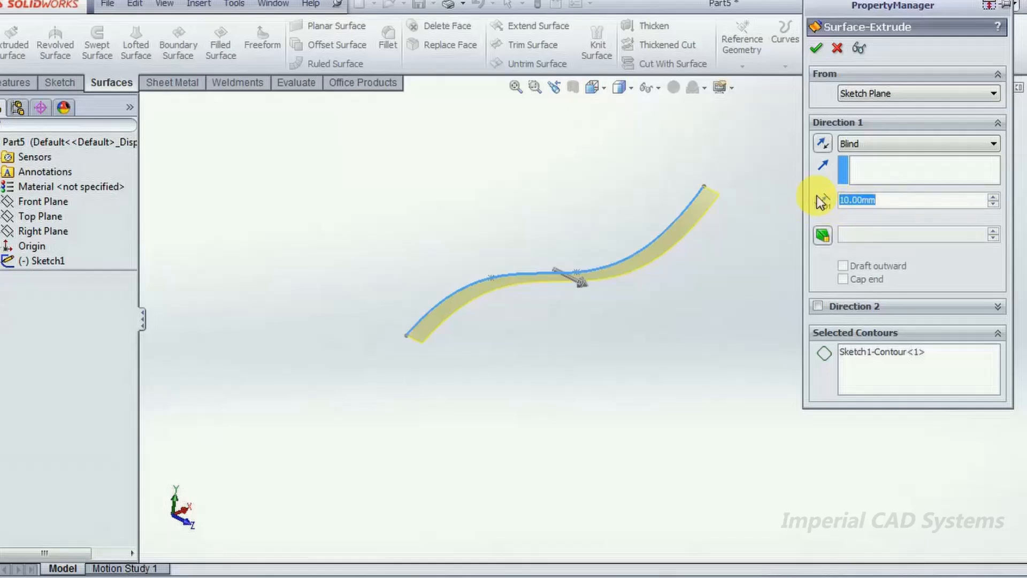
type("20")
key("Return")
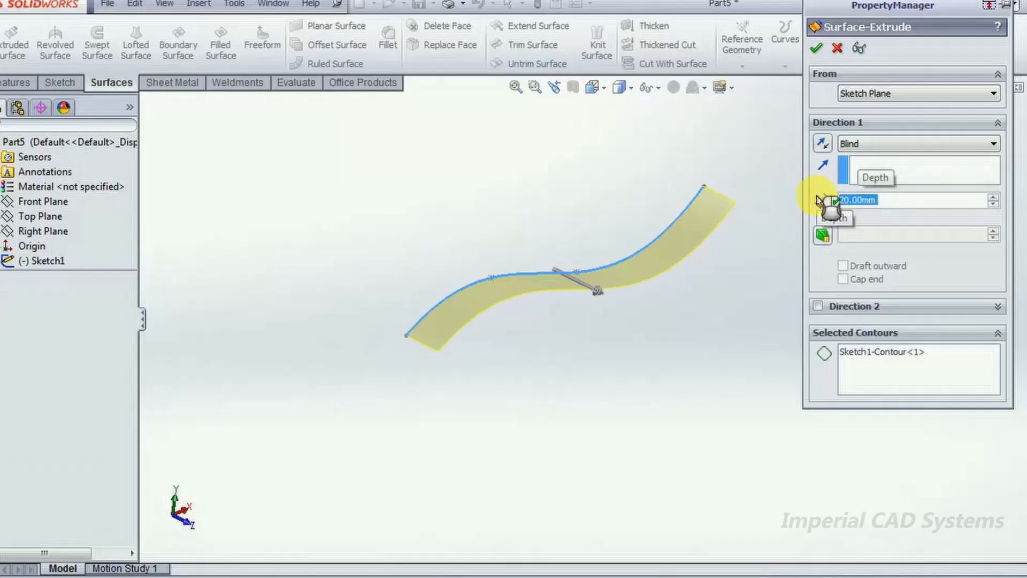
- Switch the surface extrusion's end condition to Mid Plane and set its depth to 40 mm
left_click(868, 142)
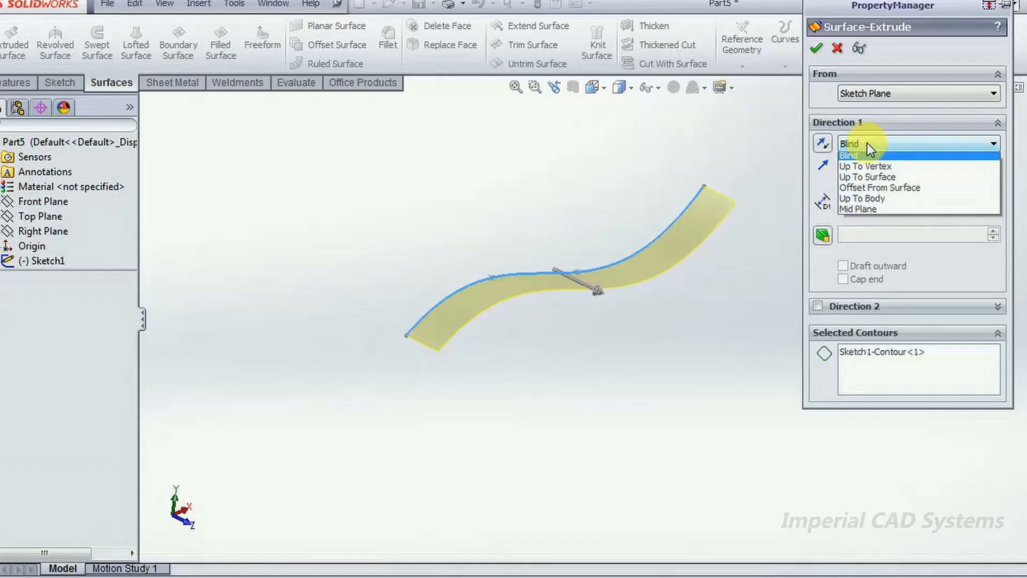
left_click(862, 212)
left_click_drag(906, 202, 813, 200)
type("40")
key("Return")
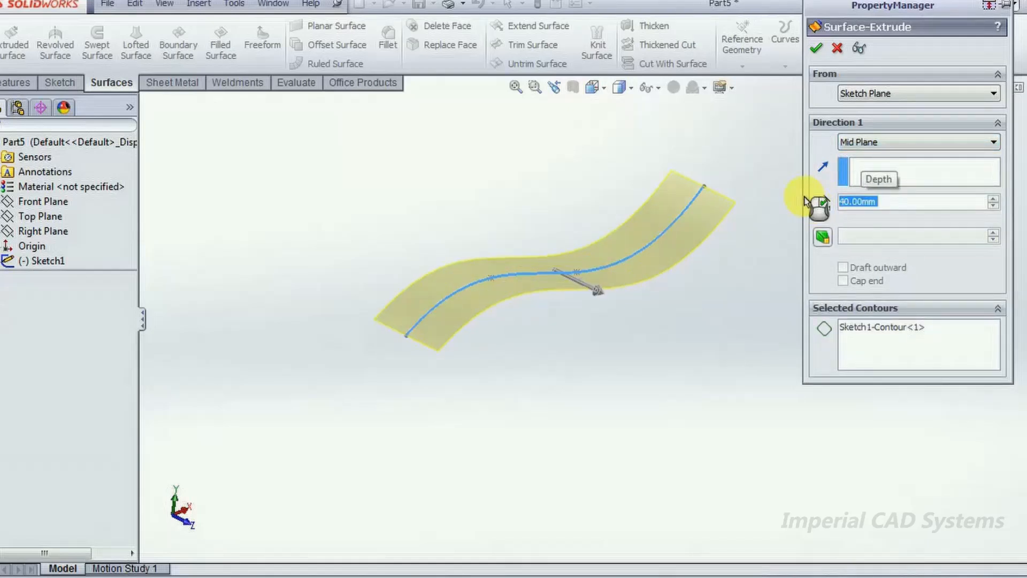
- Set the Mid Plane extrusion depth to 60 mm and complete the surface
type("60")
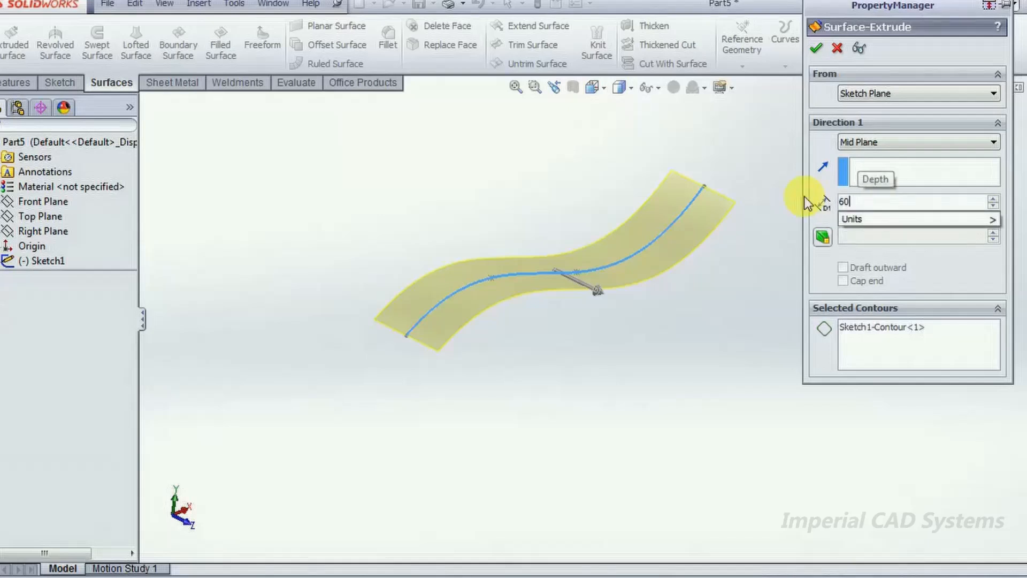
key("Return")
left_click(815, 48)
middle_click_drag(688, 373, 552, 360)
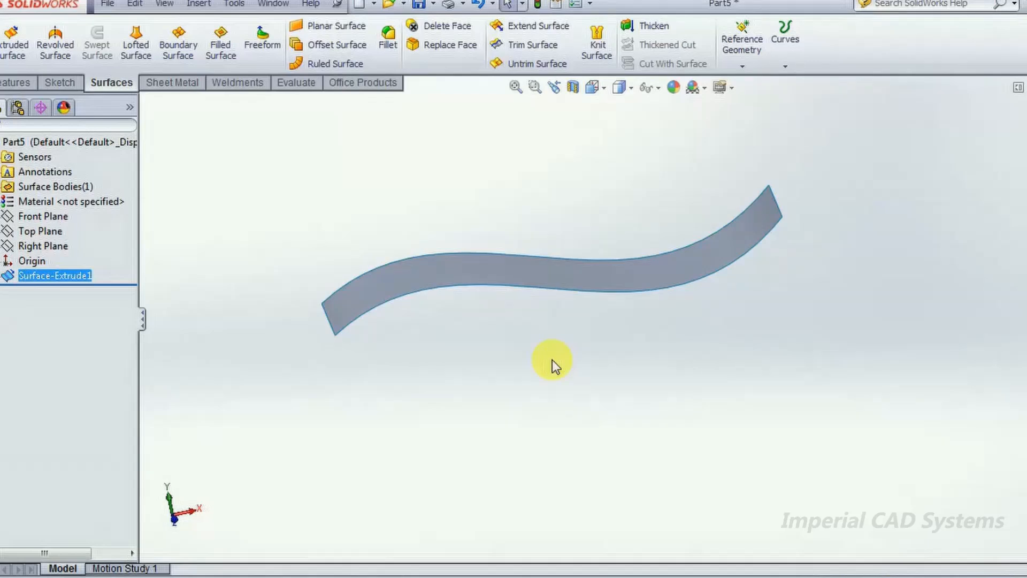
middle_click_drag(539, 395, 531, 424)
middle_click_drag(484, 390, 465, 310)
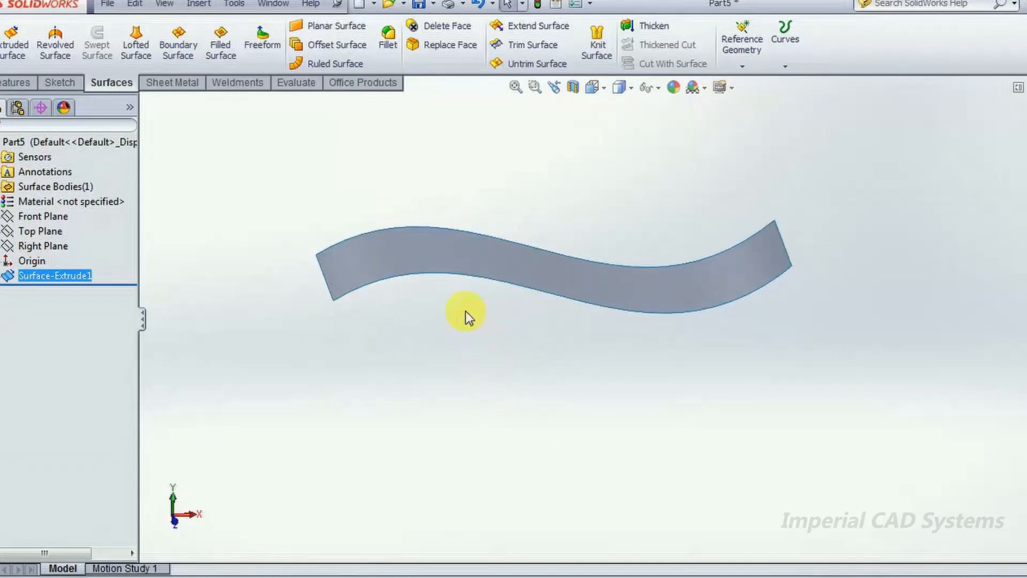
mouse_move(592, 392)
middle_mouse_down()
mouse_move(622, 367)
mouse_move(635, 390)
mouse_move(583, 401)
middle_mouse_up()
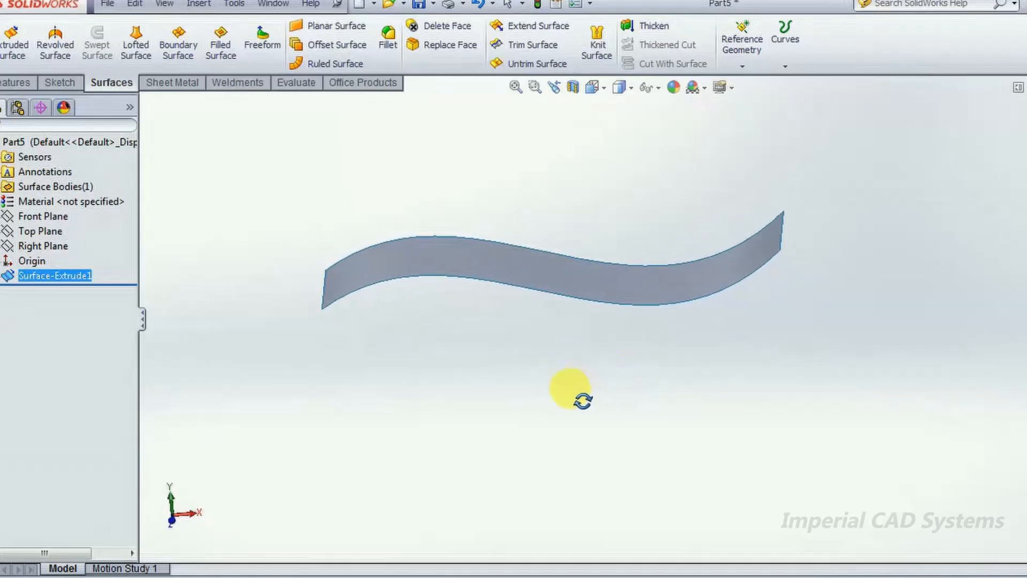
left_click(272, 212)
mouse_move(351, 381)
middle_mouse_down()
mouse_move(404, 401)
mouse_move(369, 381)
middle_mouse_up()
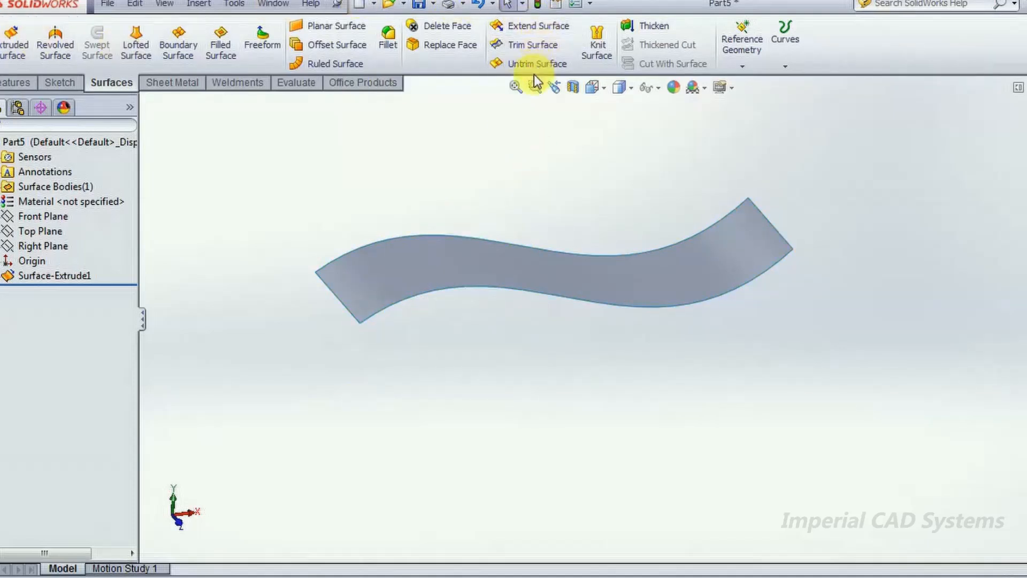
- Try thickening the extruded surface by 5 mm on one side, and undo the thickening
left_click(643, 27)
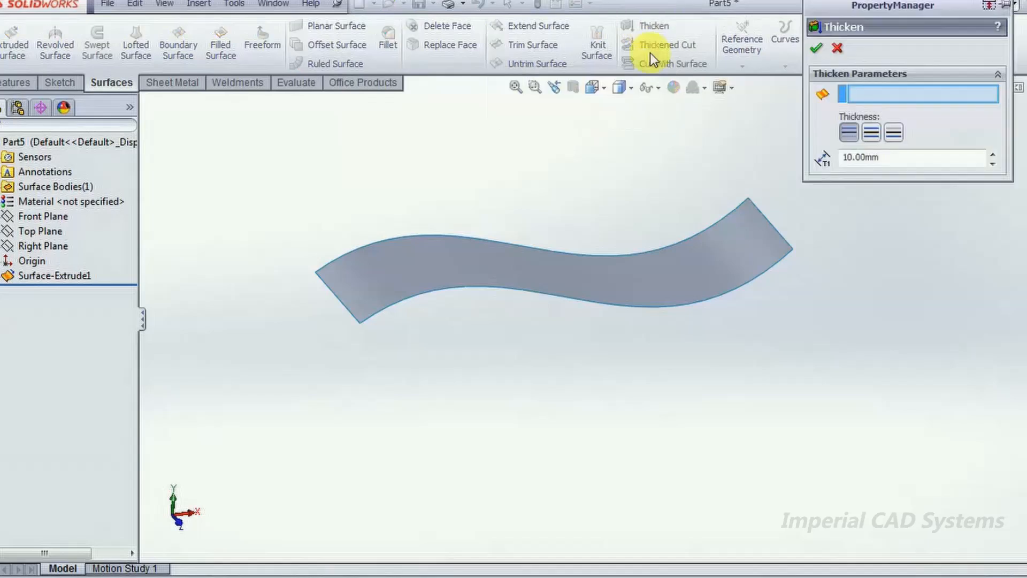
left_click(648, 284)
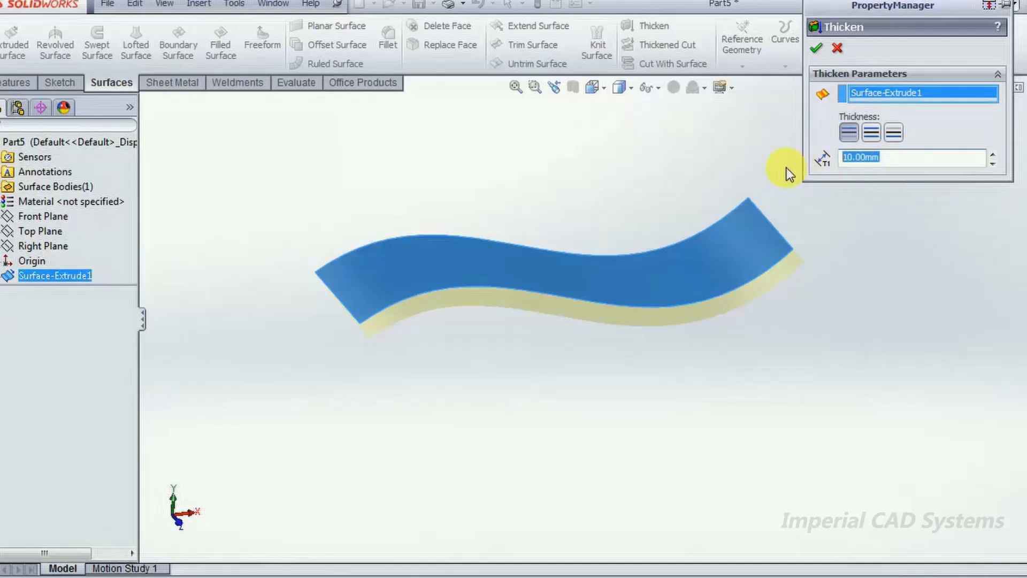
type("5")
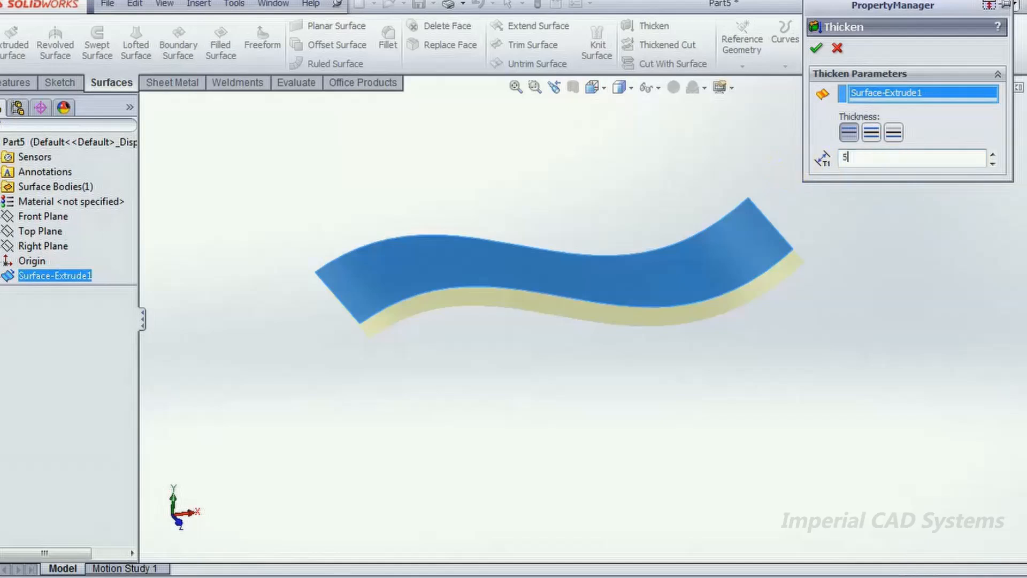
left_click(816, 47)
middle_click_drag(687, 418, 724, 395)
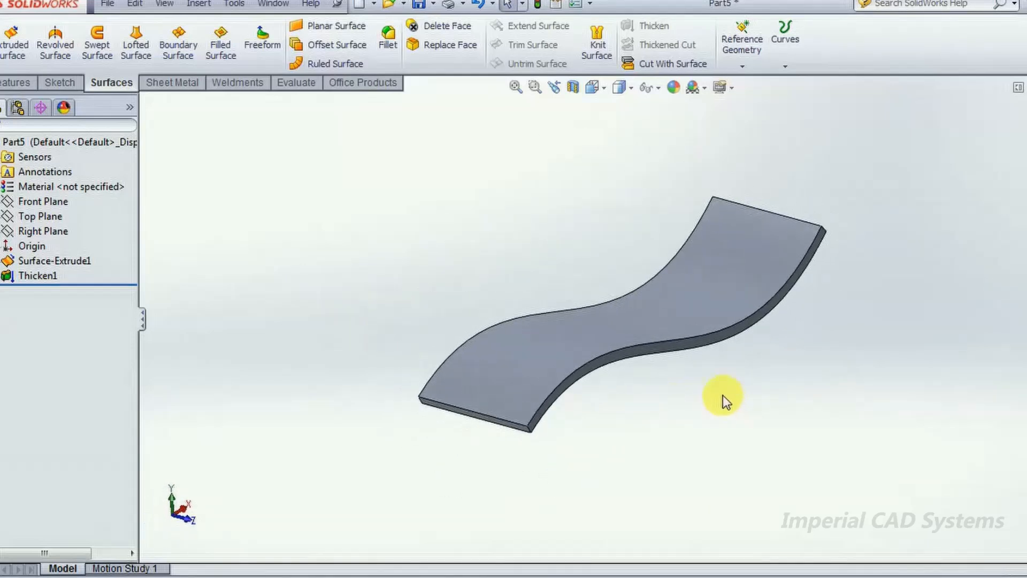
key("ctrl+z")
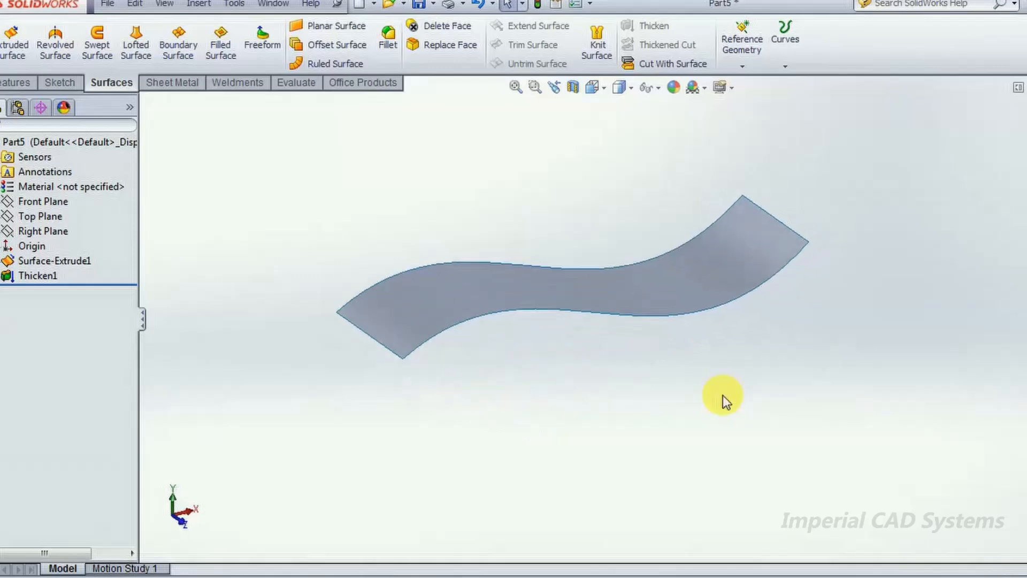
mouse_move(587, 384)
middle_mouse_down()
mouse_move(649, 403)
mouse_move(612, 321)
mouse_move(639, 420)
mouse_move(618, 391)
mouse_move(601, 390)
middle_mouse_up()
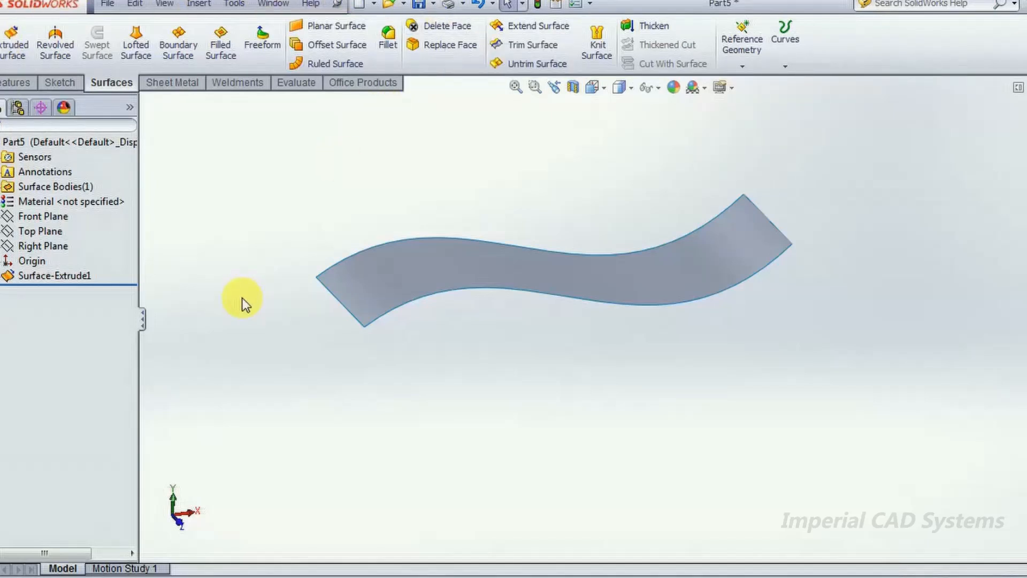
key("alt")
middle_click_drag(243, 298, 835, 333)
middle_click_drag(579, 338, 567, 408)
middle_click_drag(373, 107, 310, 270)
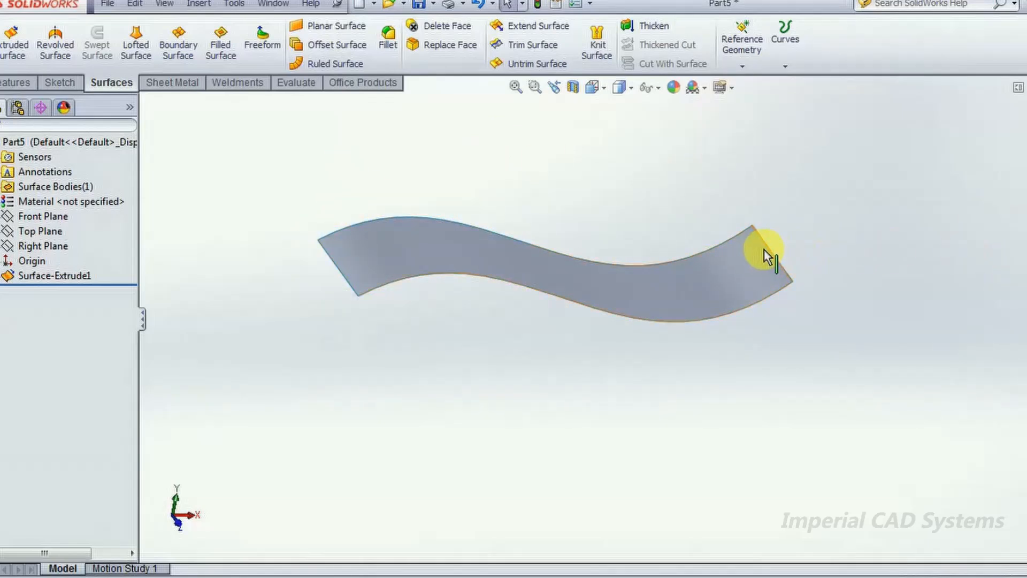
middle_click_drag(642, 395, 615, 342)
- Begin a Ruled Surface normal to the extruded surface along its left short end edge, with a distance of 30 mm
left_click(330, 62)
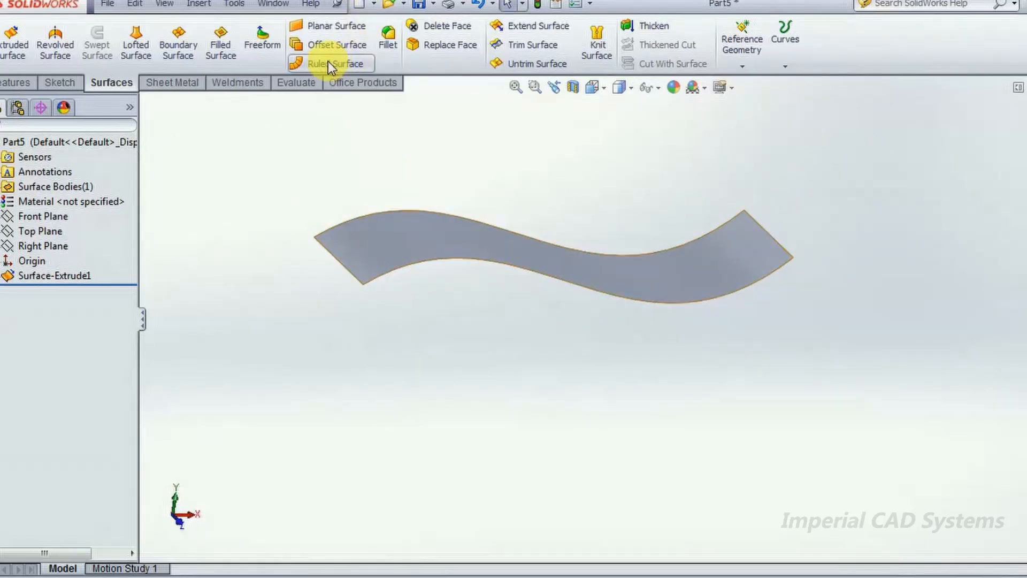
left_click(339, 262)
left_click_drag(897, 218, 832, 219)
type("30")
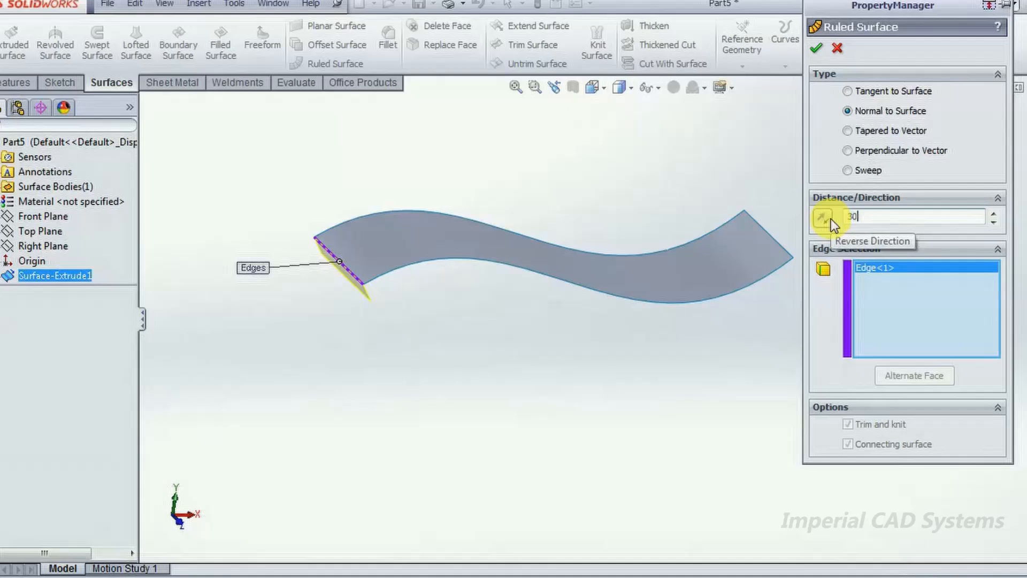
key("Return")
- Set the ruled surface's distance to 50 mm
left_click_drag(904, 218, 831, 217)
type("50")
key("Return")
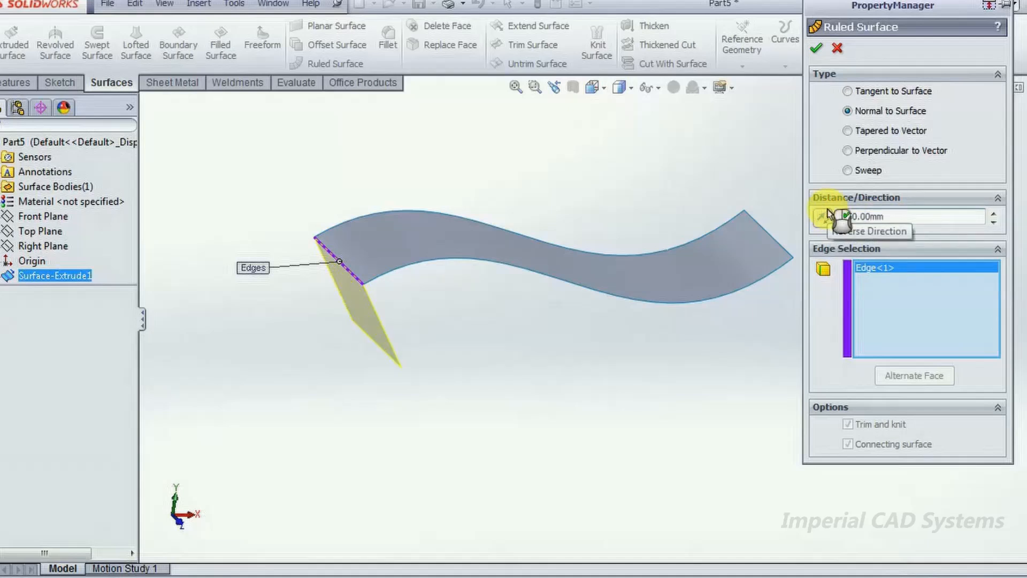
- Reverse the direction of the 50 mm ruled surface on the left end edge and complete it
left_click(823, 217)
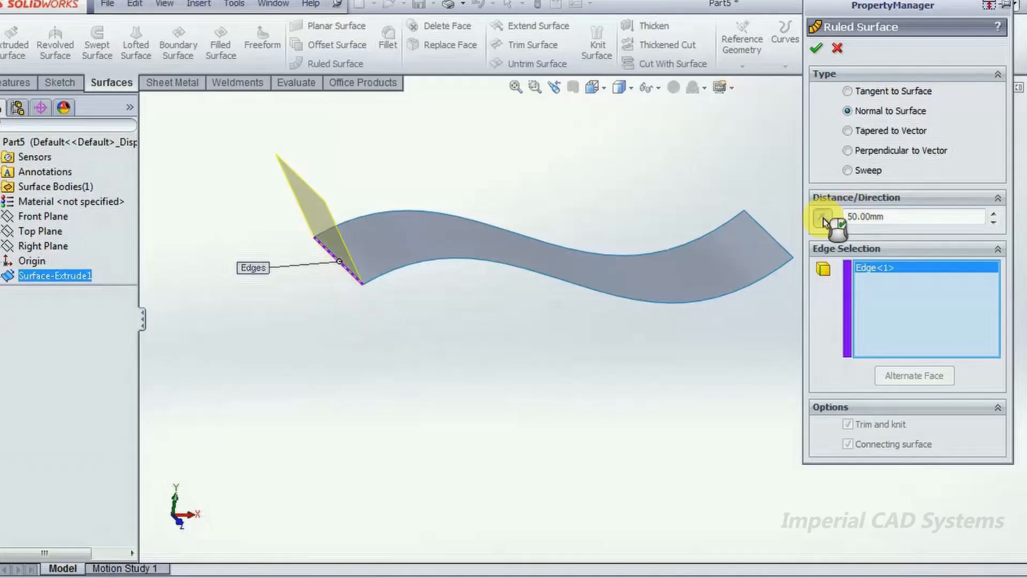
left_click(816, 48)
middle_click_drag(605, 388, 556, 409)
- Add a reversed ruled surface normal to the extruded surface along its right short end edge, with a distance of 100 mm
left_click(329, 63)
middle_click_drag(723, 187, 782, 216)
left_click(758, 270)
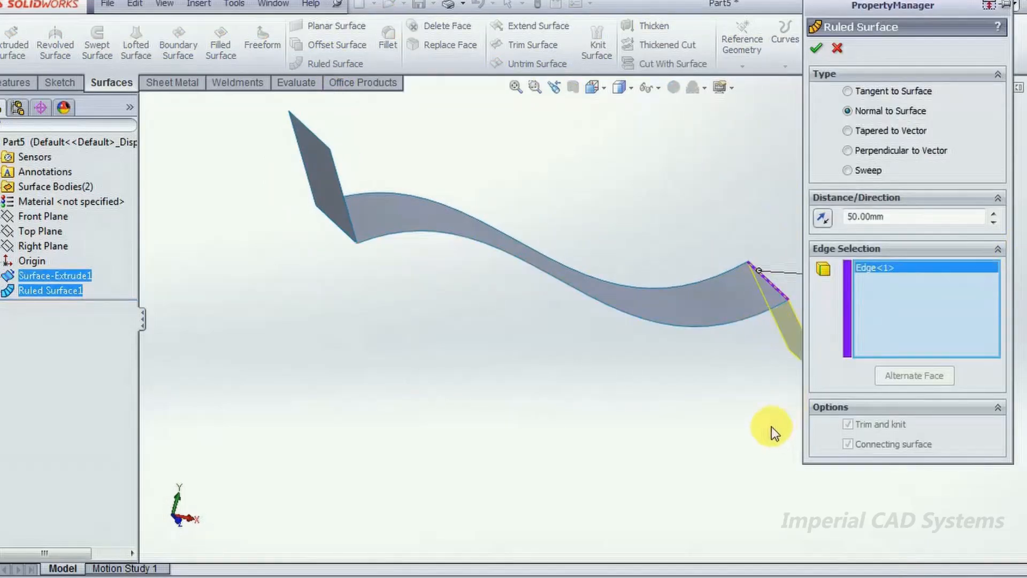
left_click(821, 218)
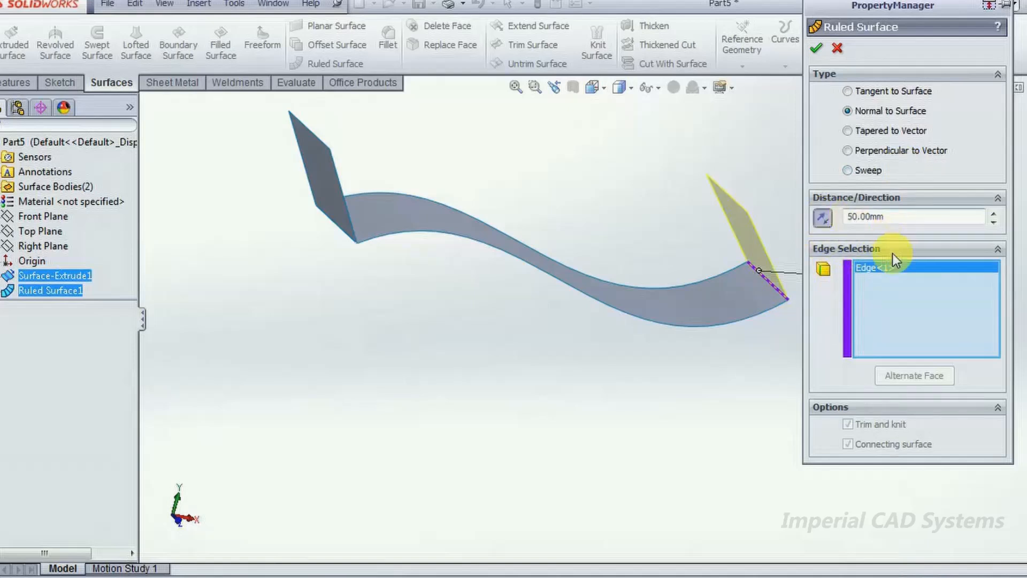
double_click(895, 216)
type("100")
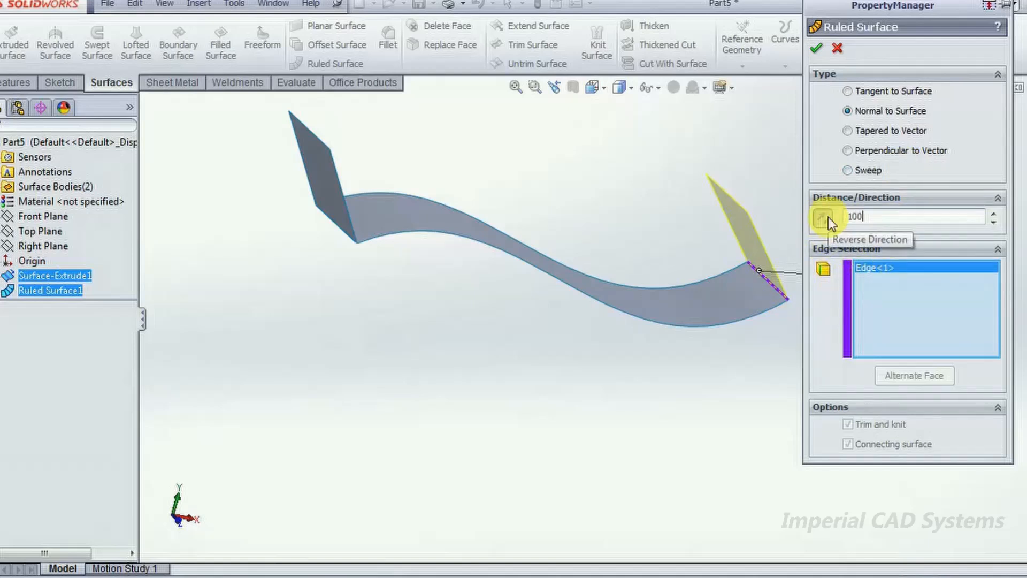
key("Return")
left_click(807, 44)
middle_click_drag(585, 383, 624, 367)
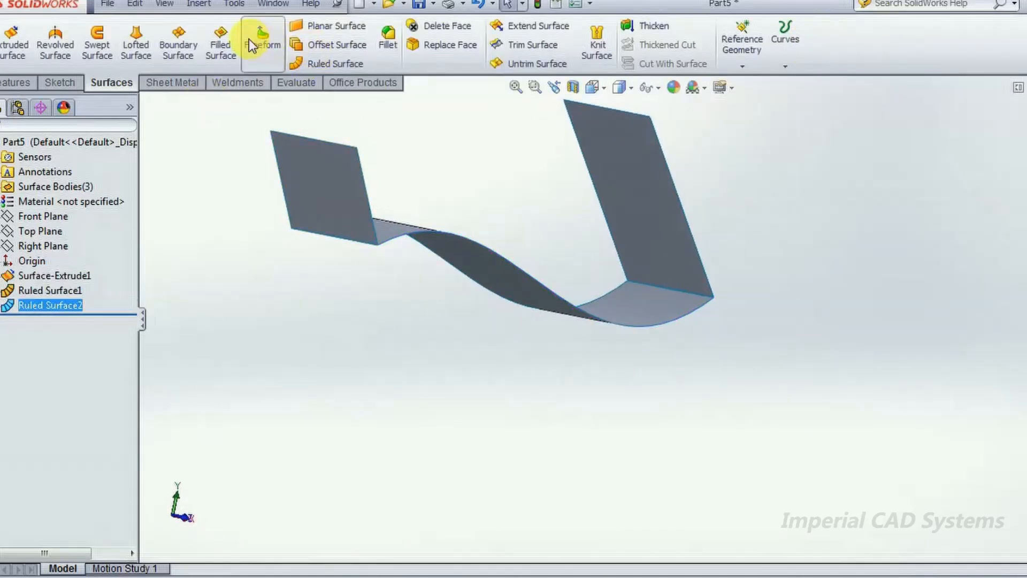
middle_click_drag(545, 198, 669, 187)
left_click(668, 187)
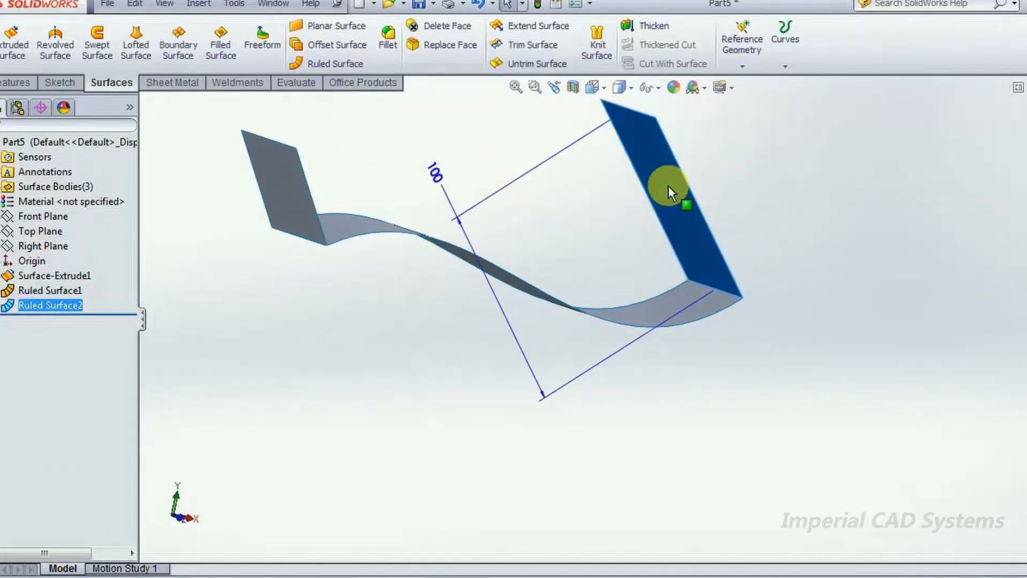
left_click(496, 150)
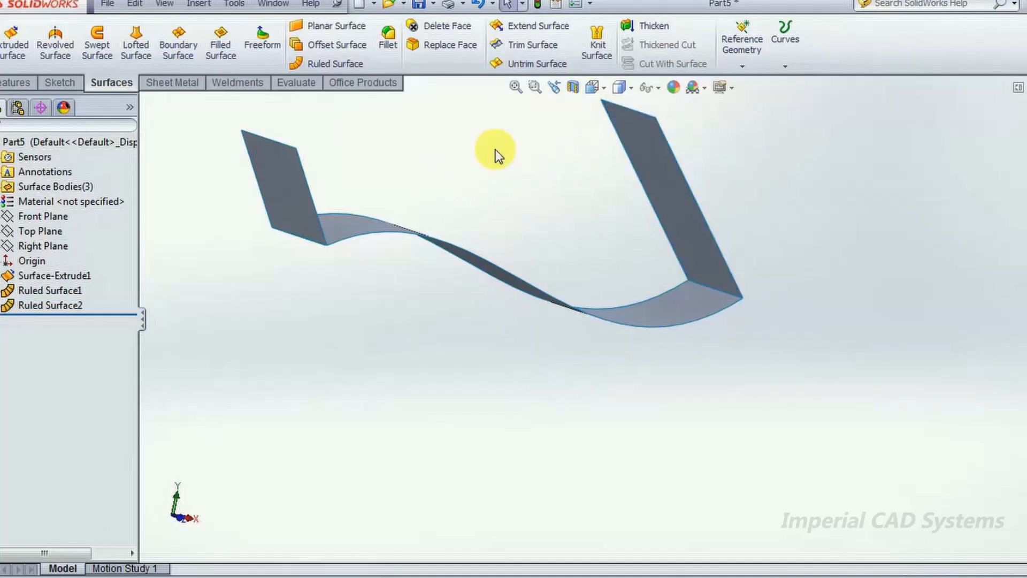
middle_click_drag(374, 294, 376, 294)
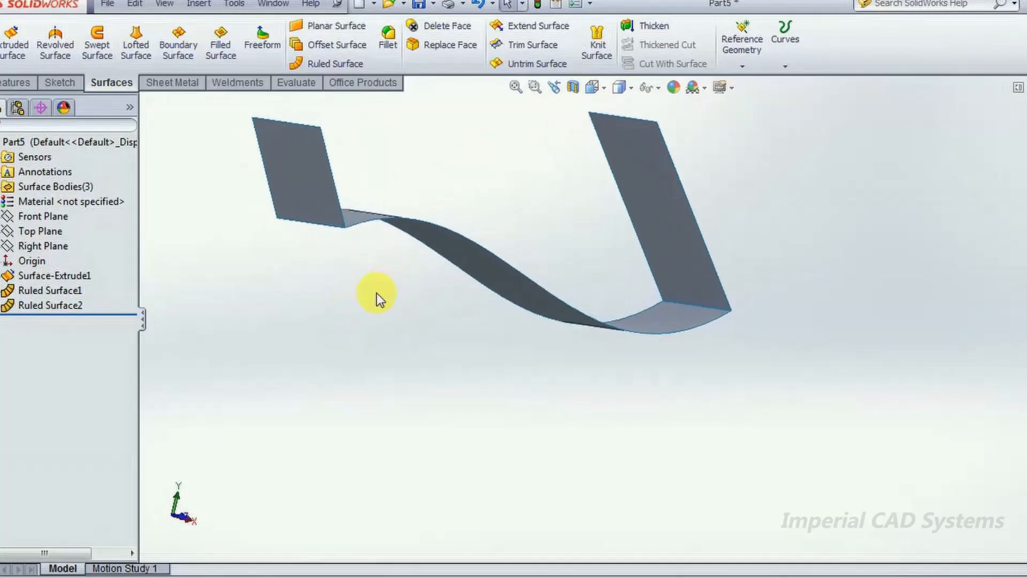
- Edit the right end's ruled surface to be Tangent to Surface with a distance of 30 mm
left_click(62, 305)
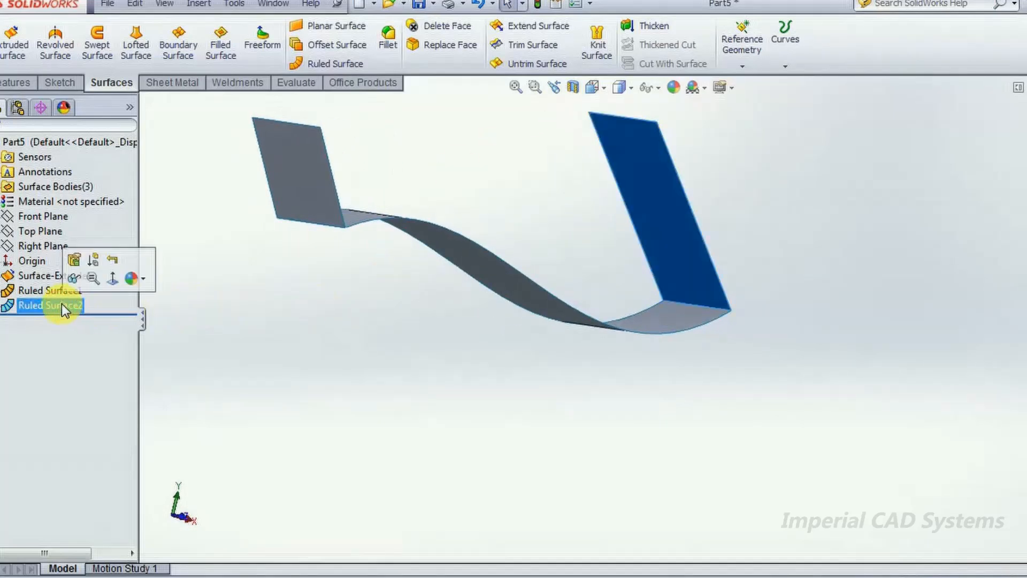
left_click(73, 262)
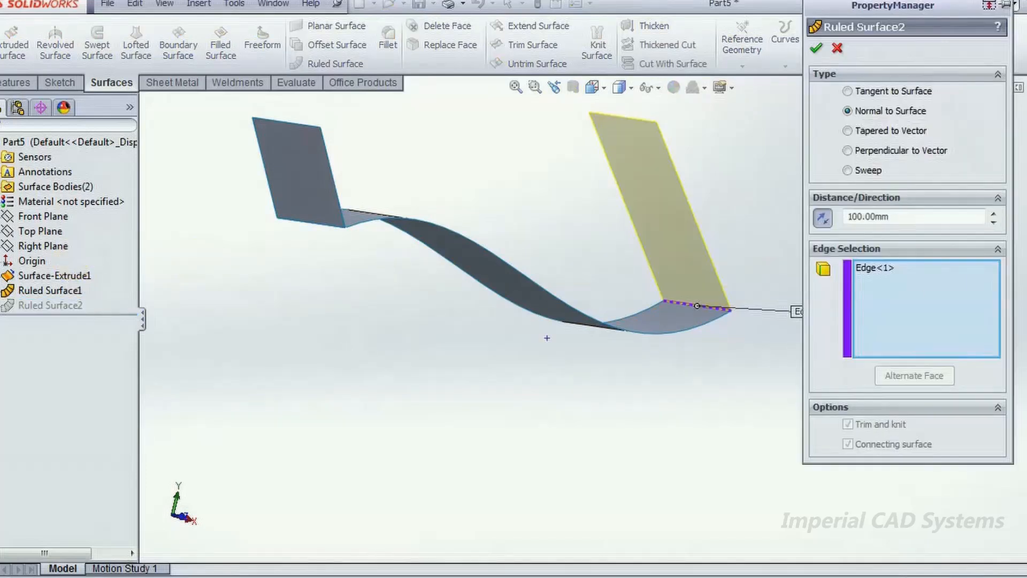
left_click(877, 130)
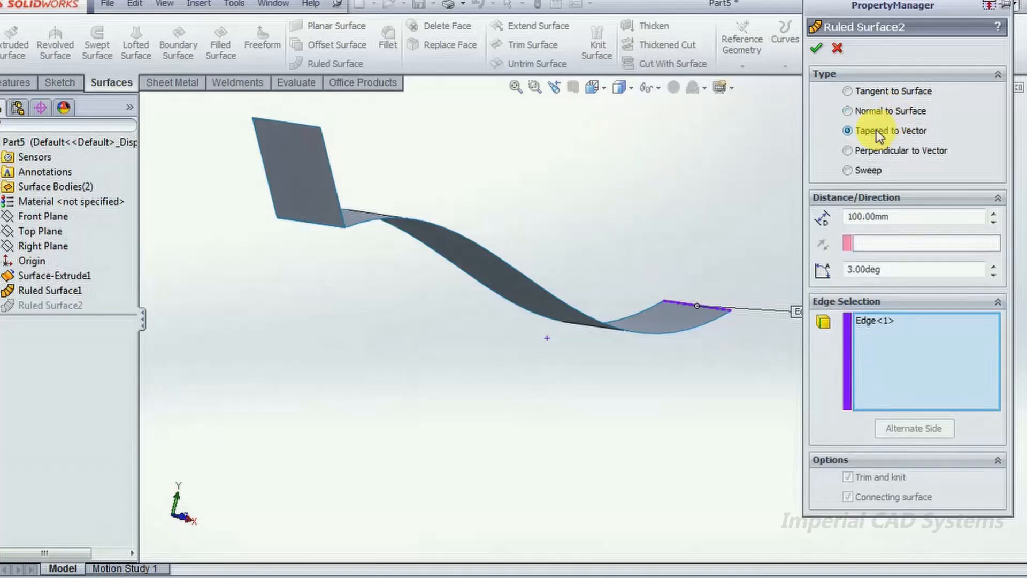
left_click(878, 98)
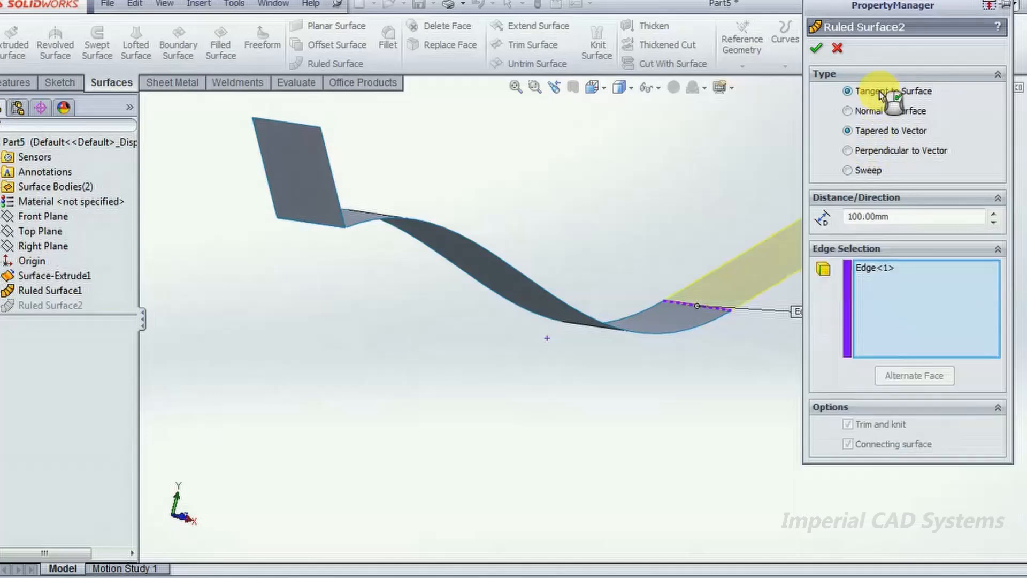
double_click(846, 216)
type("30")
key("Return")
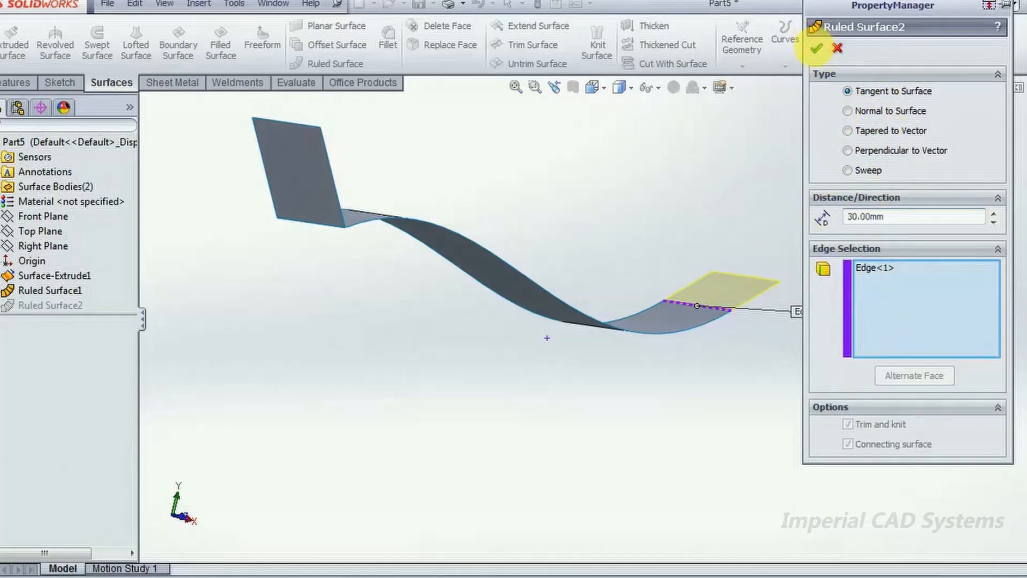
left_click(816, 48)
- Thicken only the curved extruded surface by 5 mm on one side, leaving out the ruled surfaces
middle_click_drag(695, 195, 672, 218)
left_click(672, 218)
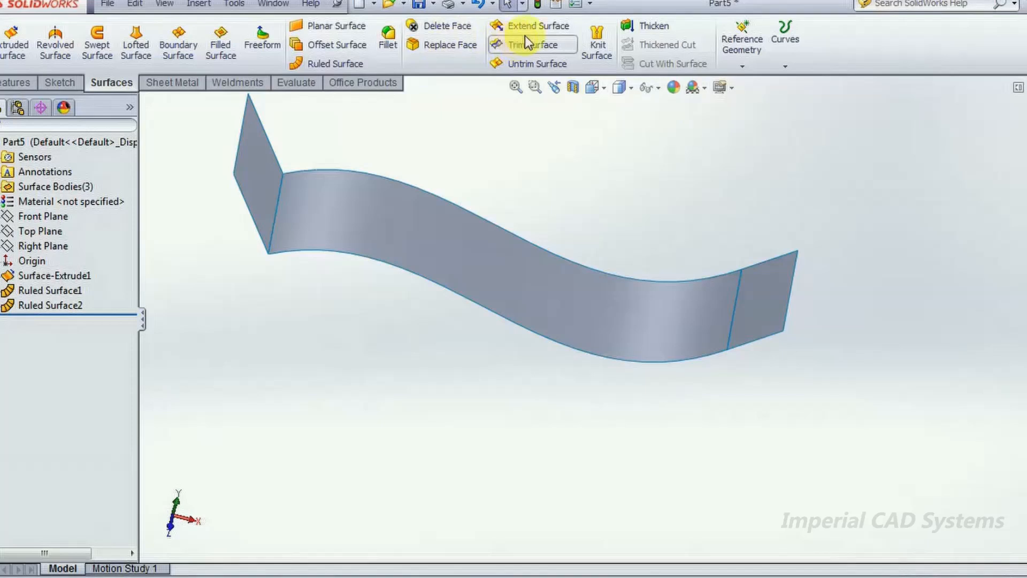
left_click(655, 26)
left_click(550, 283)
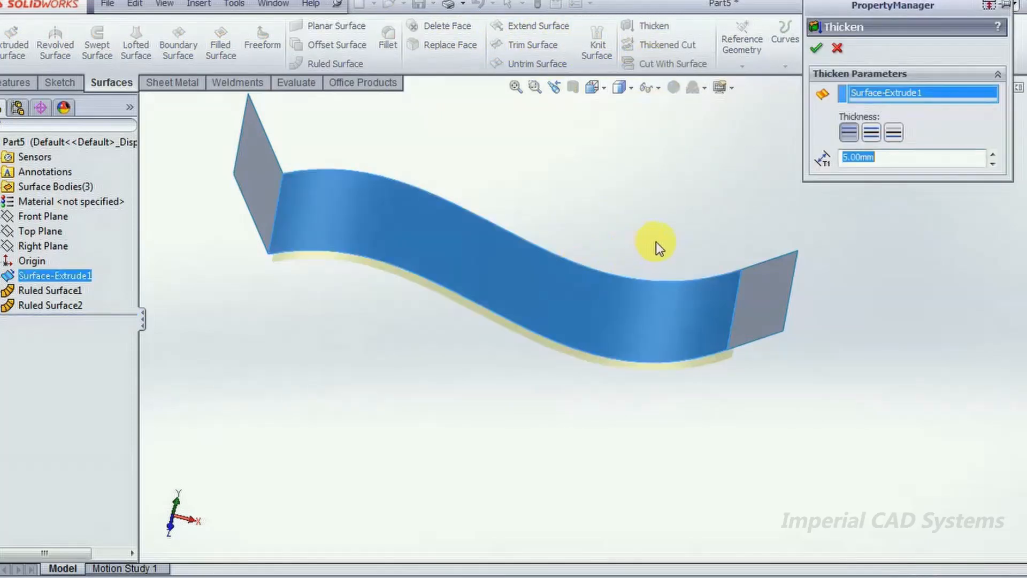
left_click(689, 300)
left_click(441, 258)
mouse_move(781, 204)
middle_mouse_down()
mouse_move(804, 163)
mouse_move(798, 193)
middle_mouse_up()
left_click(550, 301)
left_click(648, 308)
left_click(217, 213)
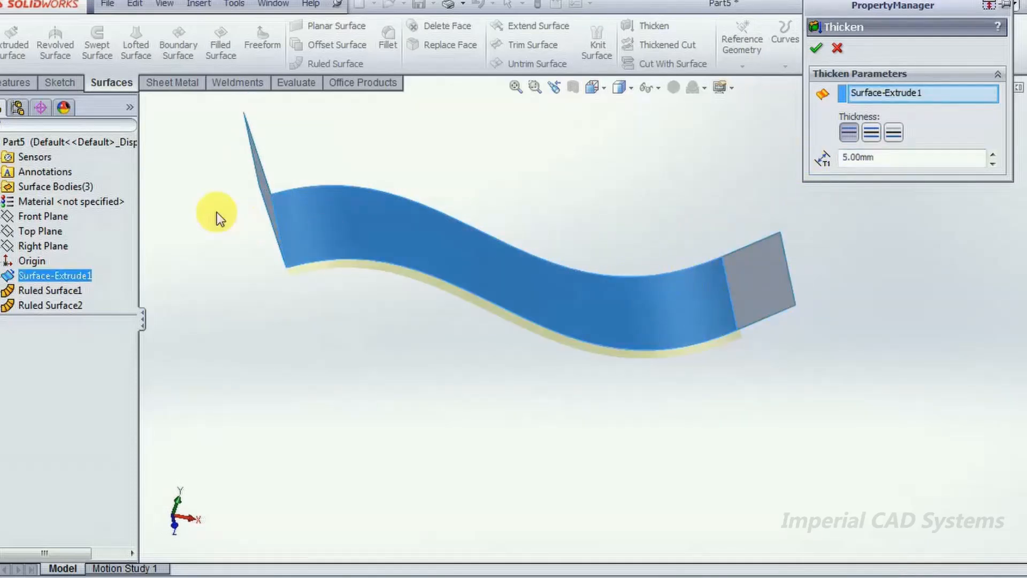
left_click(817, 51)
- Inspect the thickened body from several angles and undo the thickening
middle_click_drag(807, 239, 817, 232)
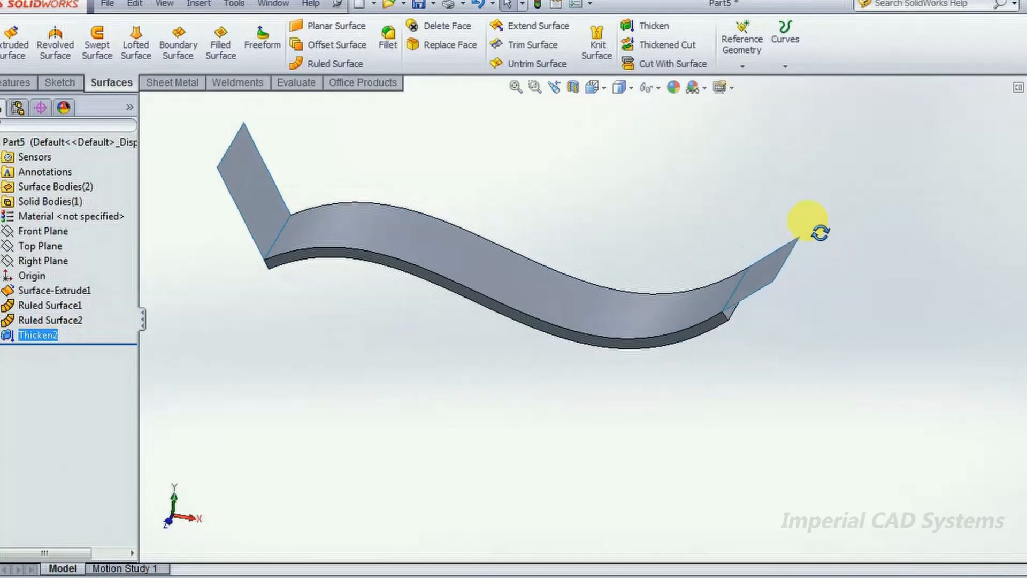
middle_click_drag(436, 289, 467, 291)
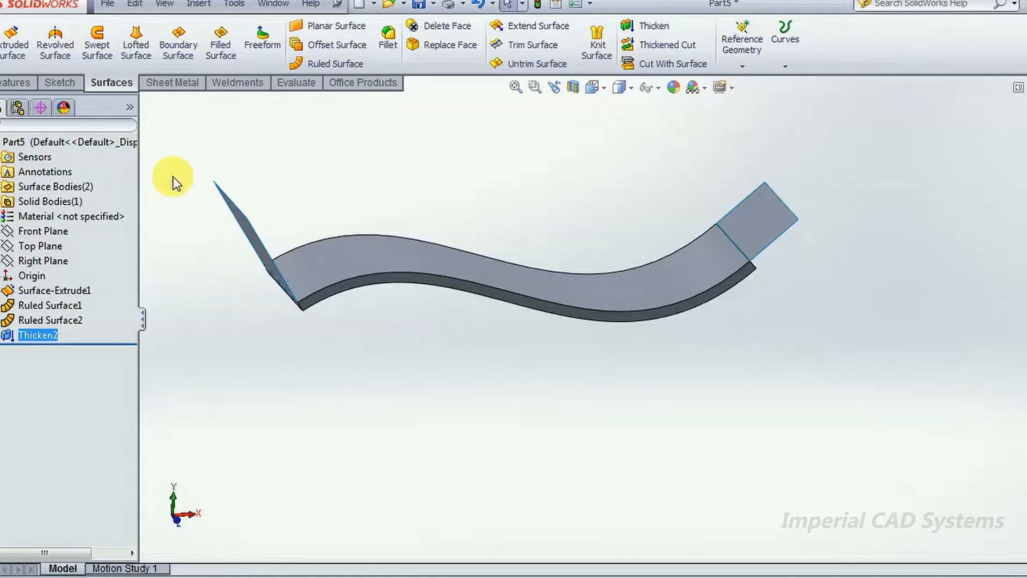
key("ctrl+z")
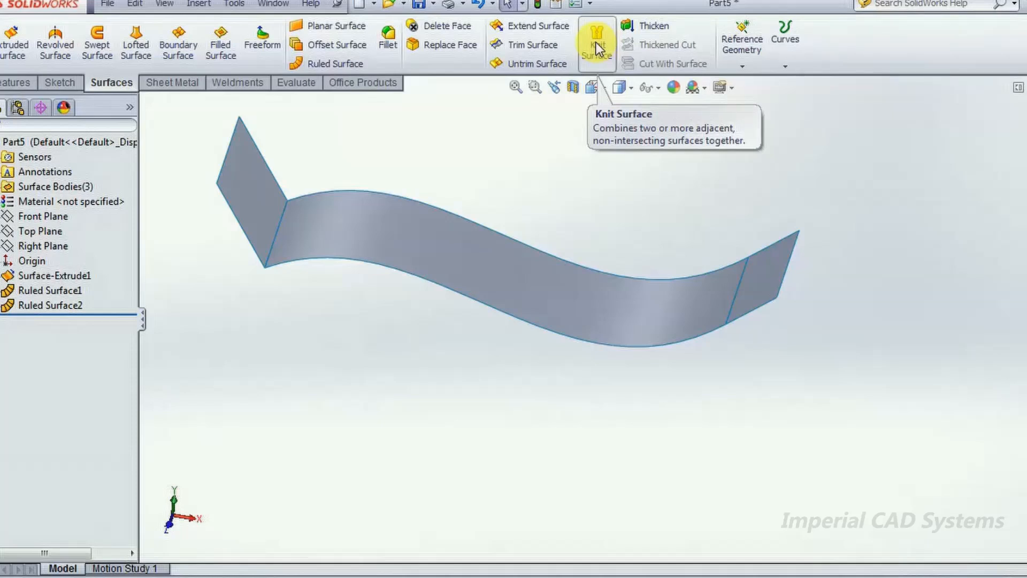
- Knit the right ruled surface, the curved extruded surface and the left ruled surface together
left_click(596, 43)
middle_click_drag(601, 184, 729, 271)
left_click(733, 275)
left_click(583, 280)
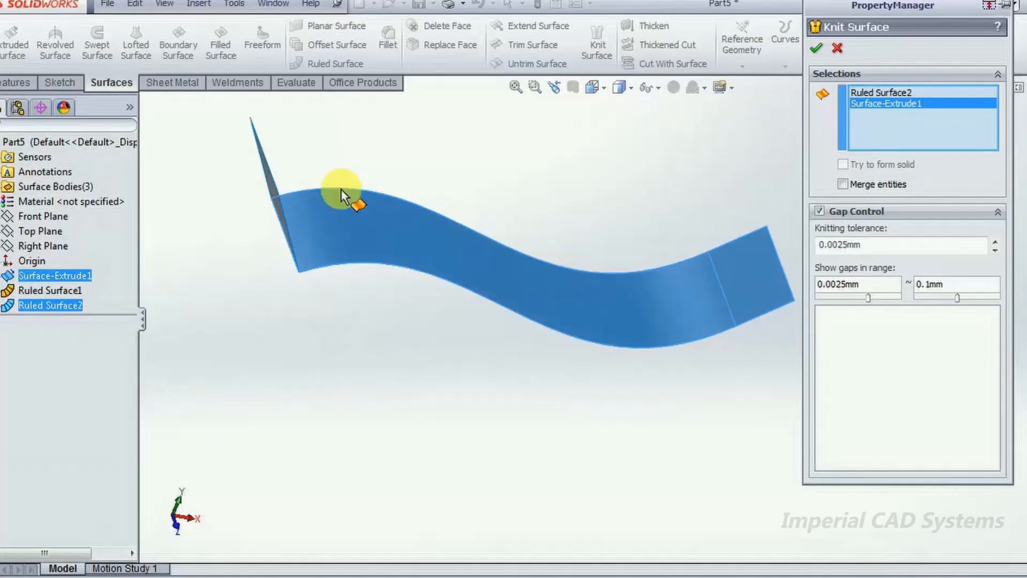
middle_click_drag(562, 276, 257, 124)
left_click(248, 177)
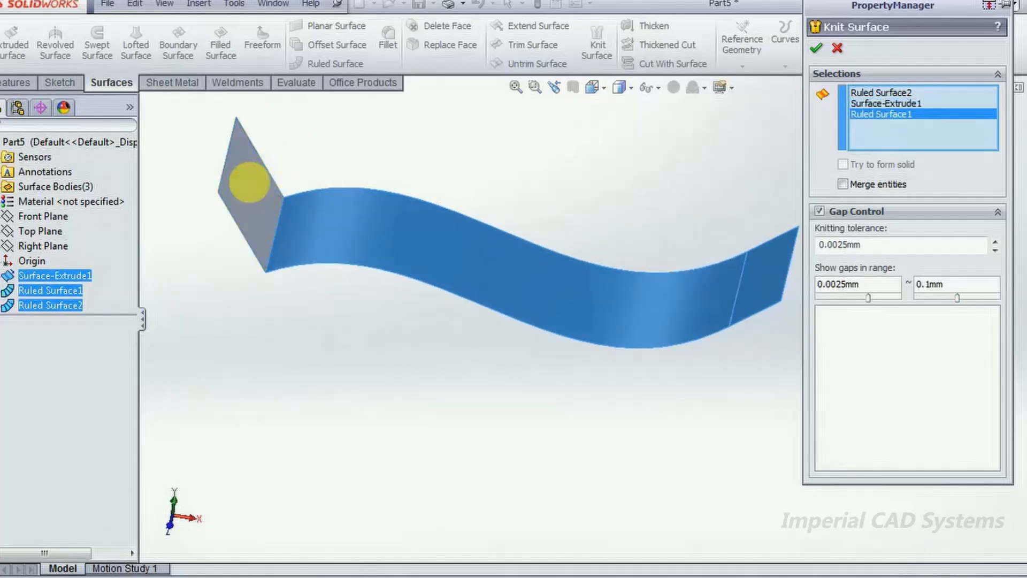
left_click(811, 48)
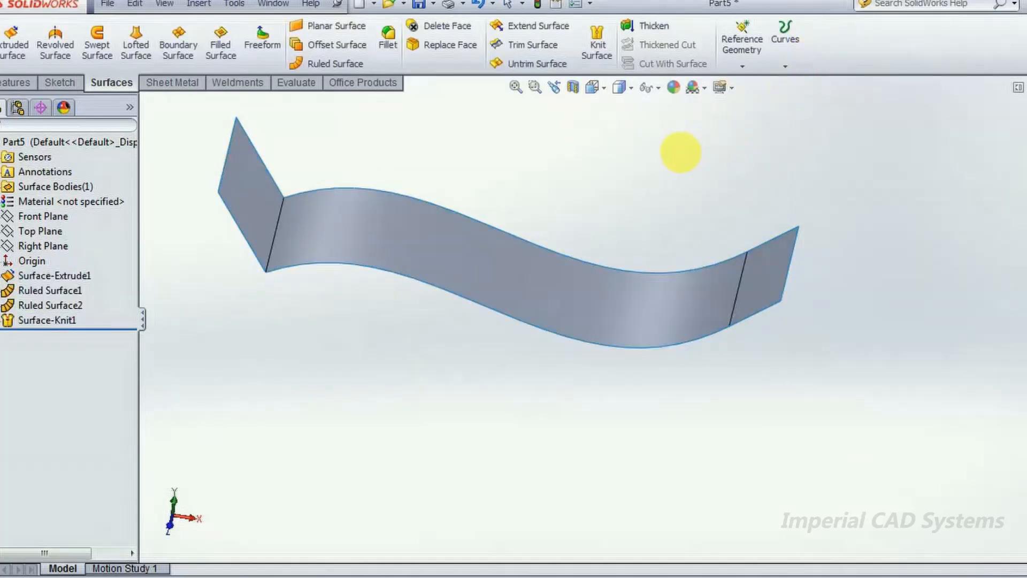
- Thicken the knitted surface by 5 mm on one side
middle_click_drag(681, 151, 717, 95)
left_click(653, 28)
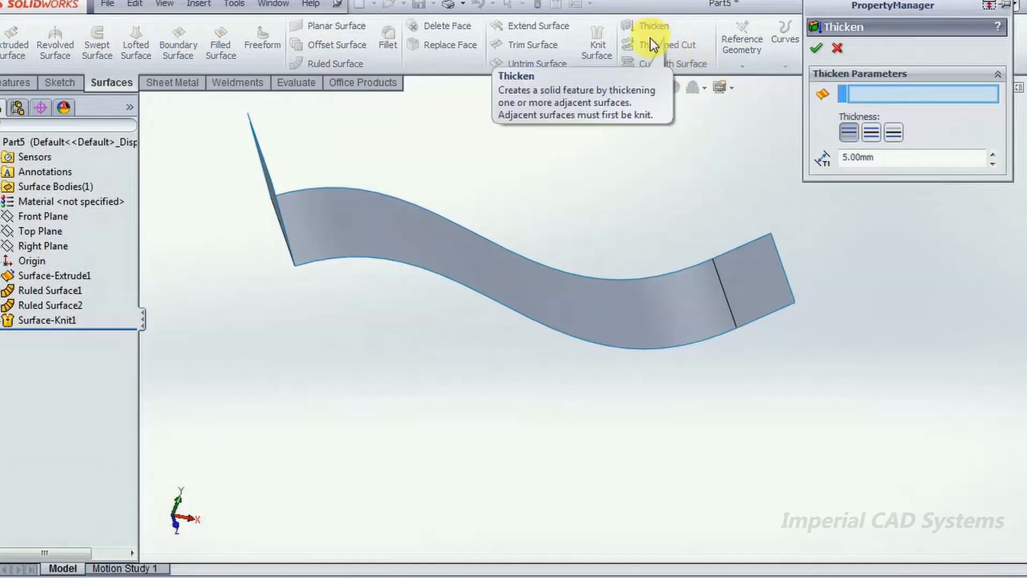
left_click(564, 292)
left_click(816, 48)
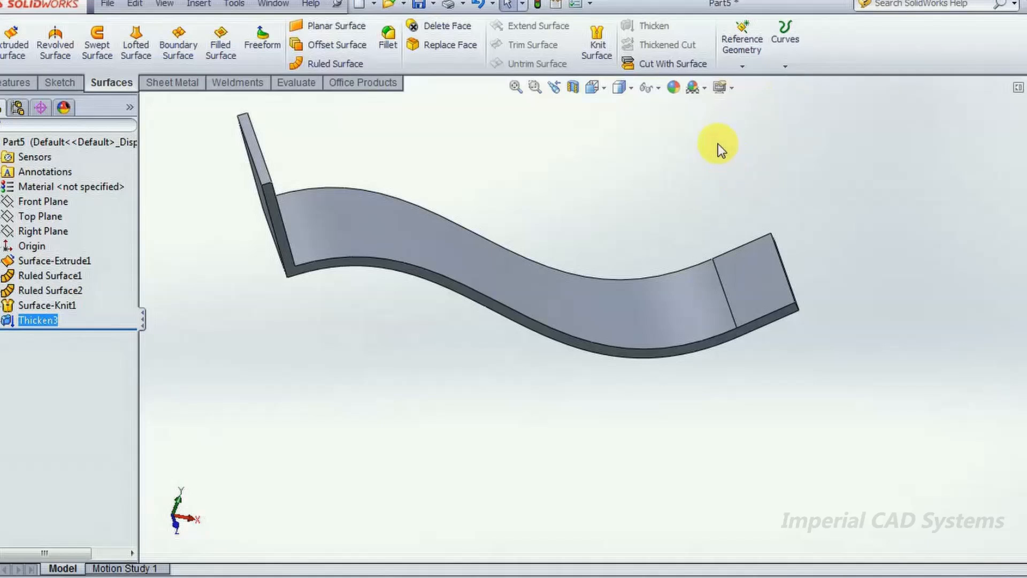
middle_click_drag(666, 371, 623, 275)
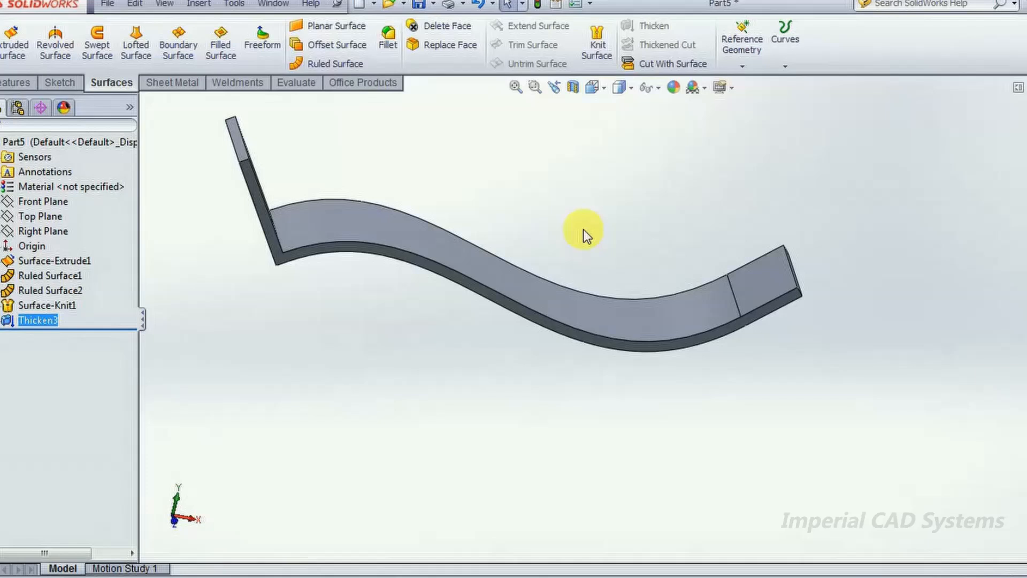
- Undo the thickening of the knitted surface and delete the knit feature
key("ctrl+z")
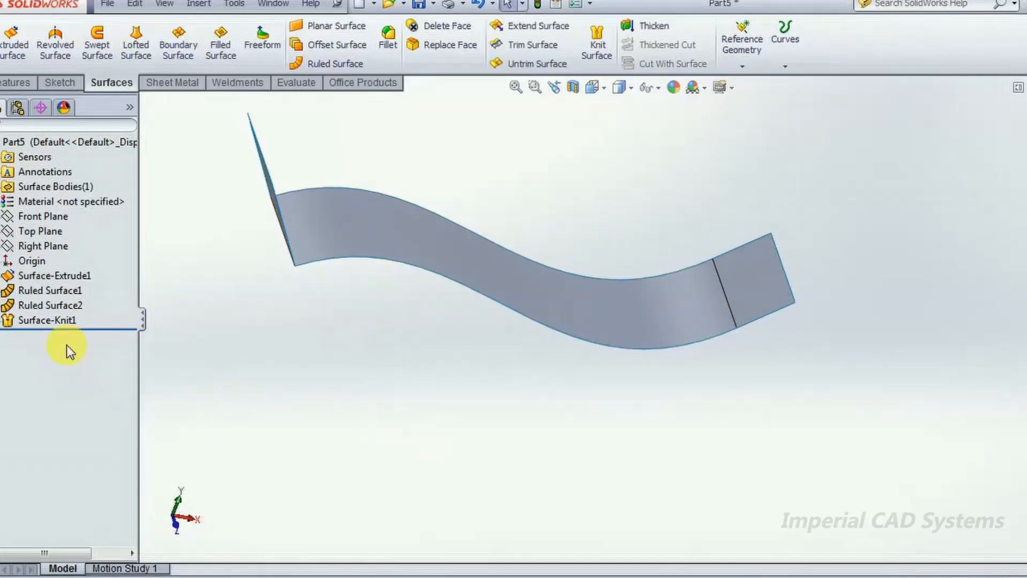
left_click(59, 321)
right_click(55, 322)
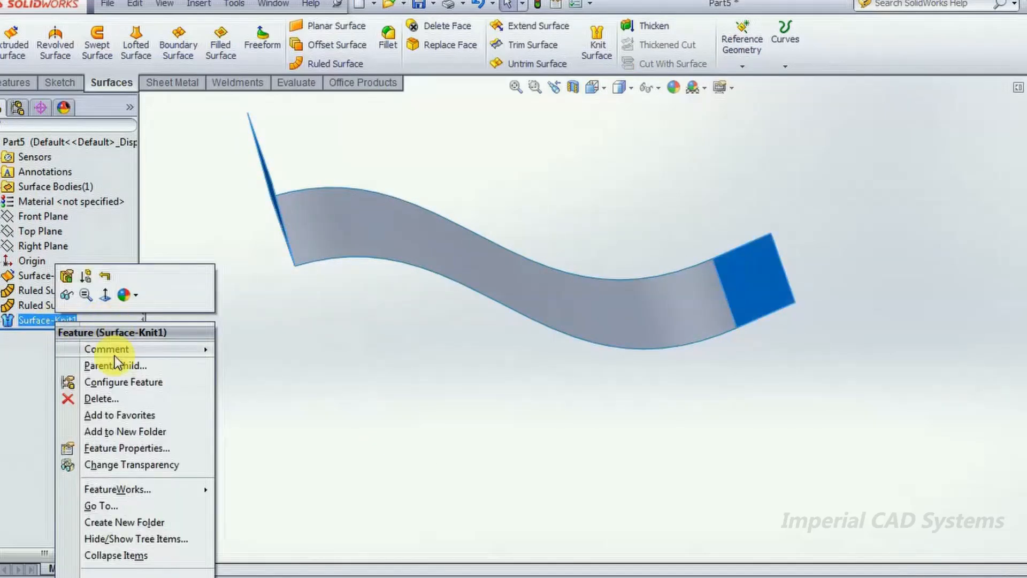
left_click(109, 399)
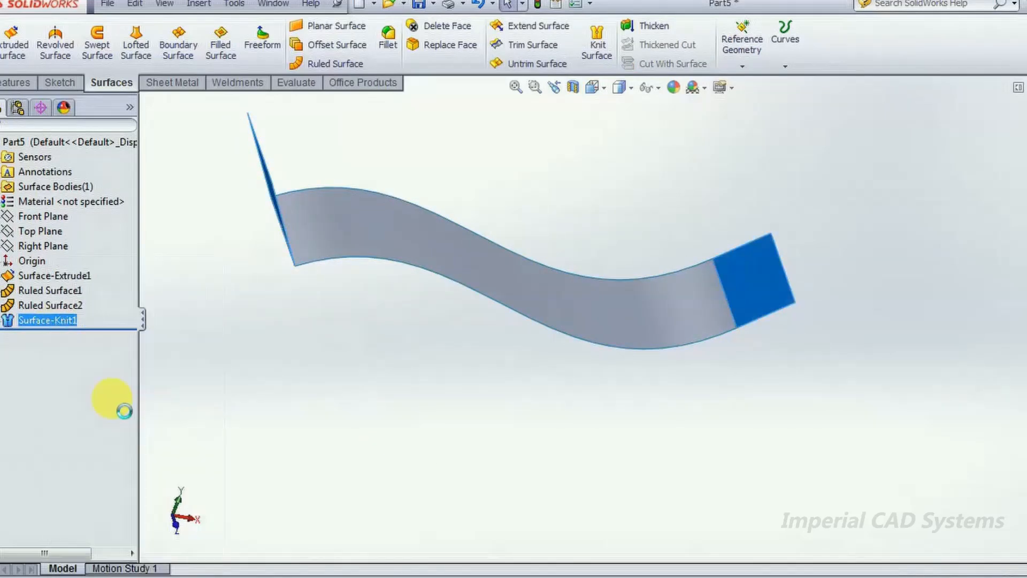
- Edit the right end's ruled surface to be Normal to Surface with a distance of 70 mm
left_click(65, 307)
left_click(77, 264)
left_click(858, 110)
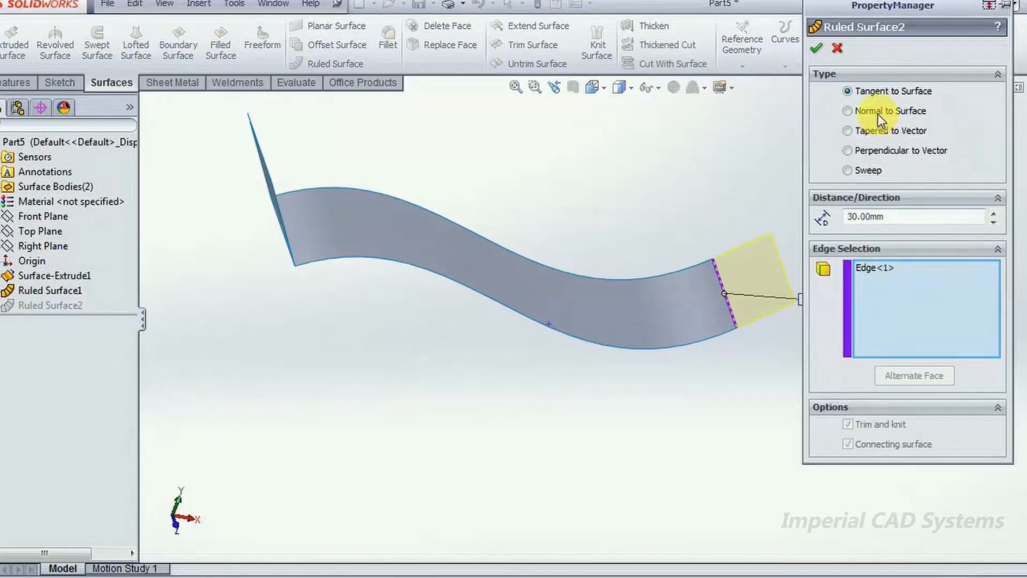
double_click(902, 218)
type("70")
left_click(812, 50)
mouse_move(647, 307)
middle_mouse_down()
mouse_move(624, 310)
mouse_move(638, 241)
middle_mouse_up()
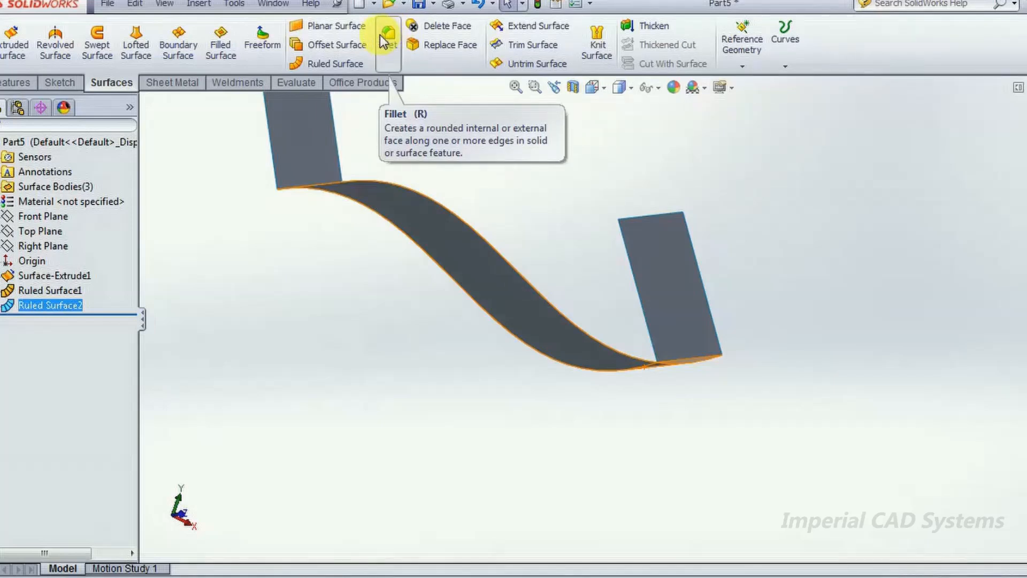
- Try a 10 mm constant-radius fillet on the separate, unknitted surfaces and cancel the command
left_click(465, 152)
mouse_move(465, 153)
middle_mouse_down()
mouse_move(419, 242)
mouse_move(476, 146)
mouse_move(417, 264)
mouse_move(474, 160)
middle_mouse_up()
middle_click_drag(454, 119, 881, 293)
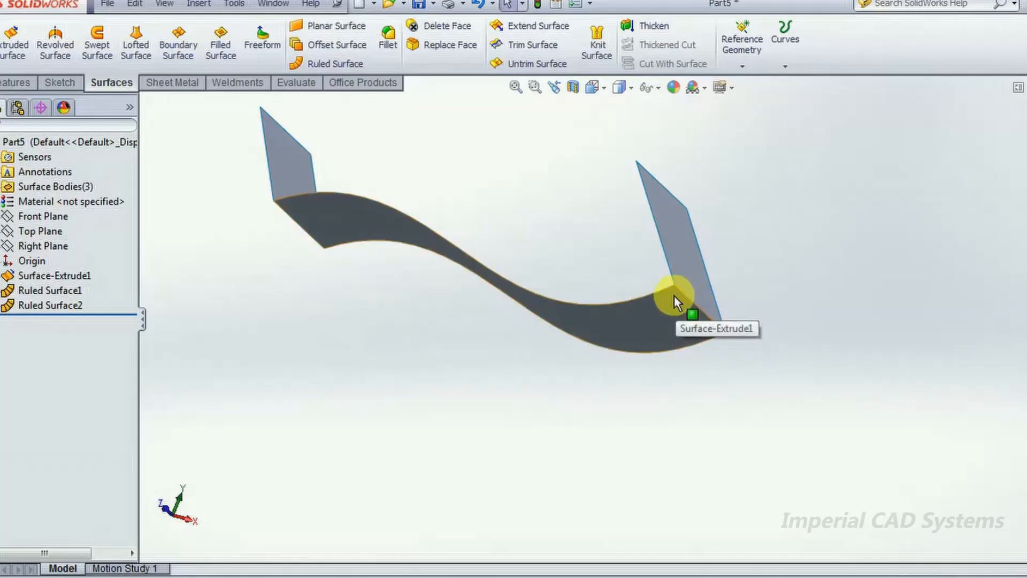
left_click(387, 38)
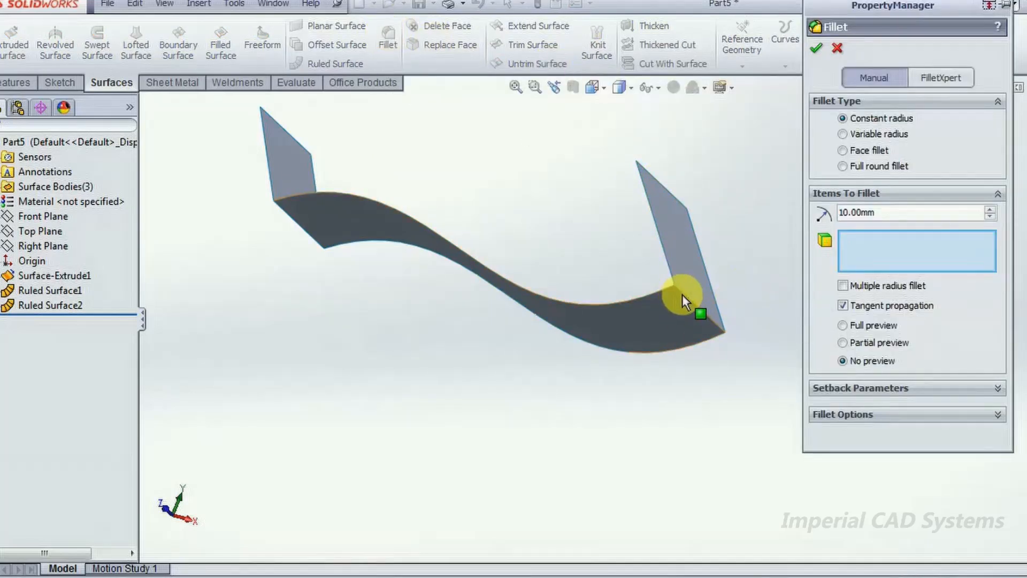
left_click(815, 49)
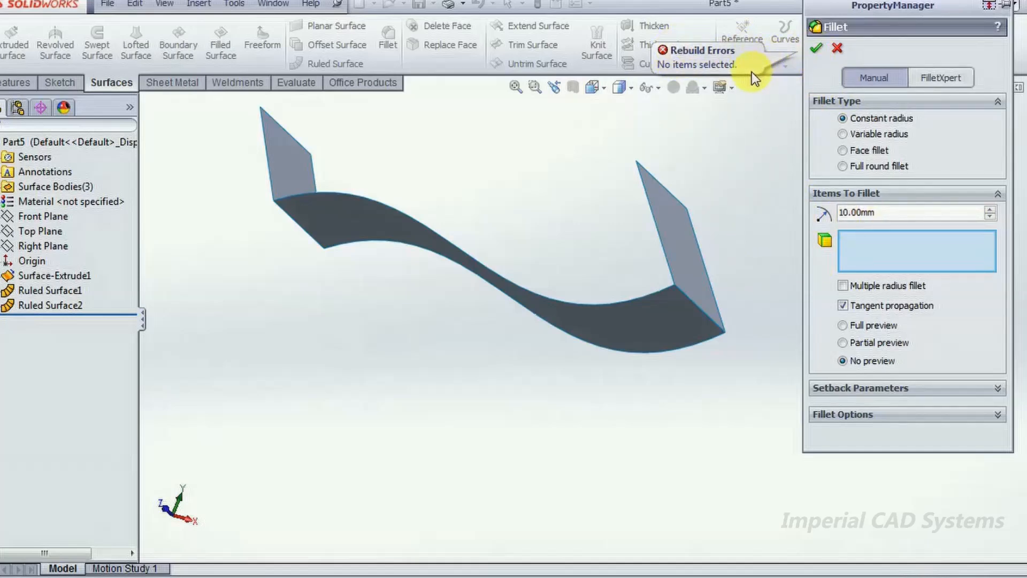
left_click(837, 49)
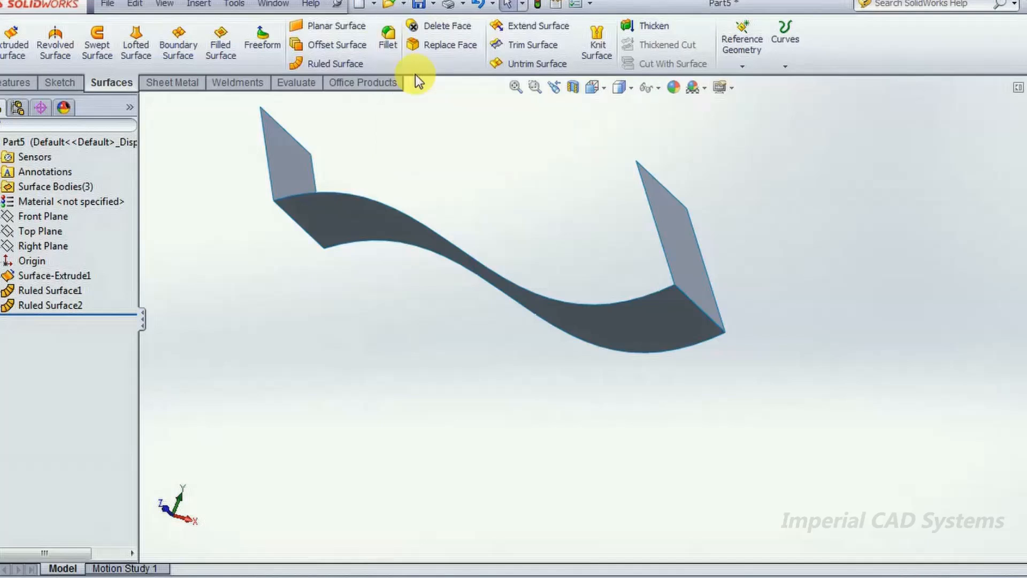
- Knit the extruded spline surface and both end ruled surfaces into one surface
left_click(589, 46)
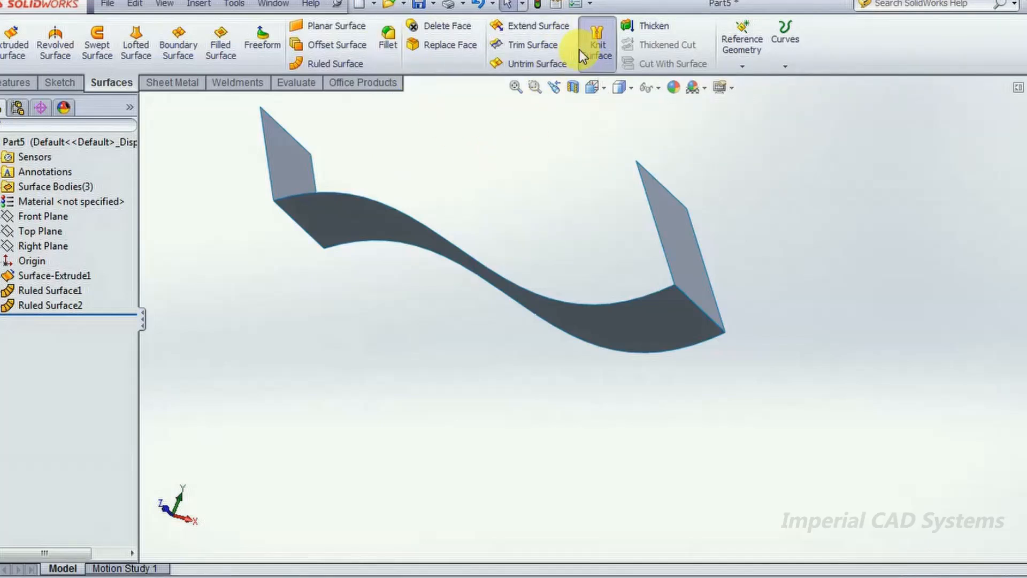
left_click(680, 255)
left_click(589, 324)
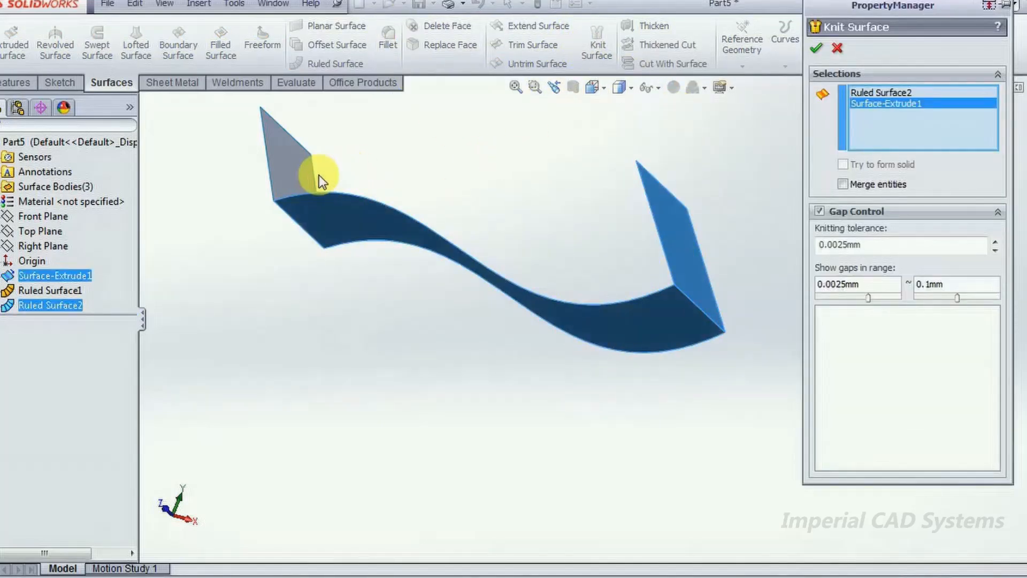
left_click(302, 170)
left_click(817, 49)
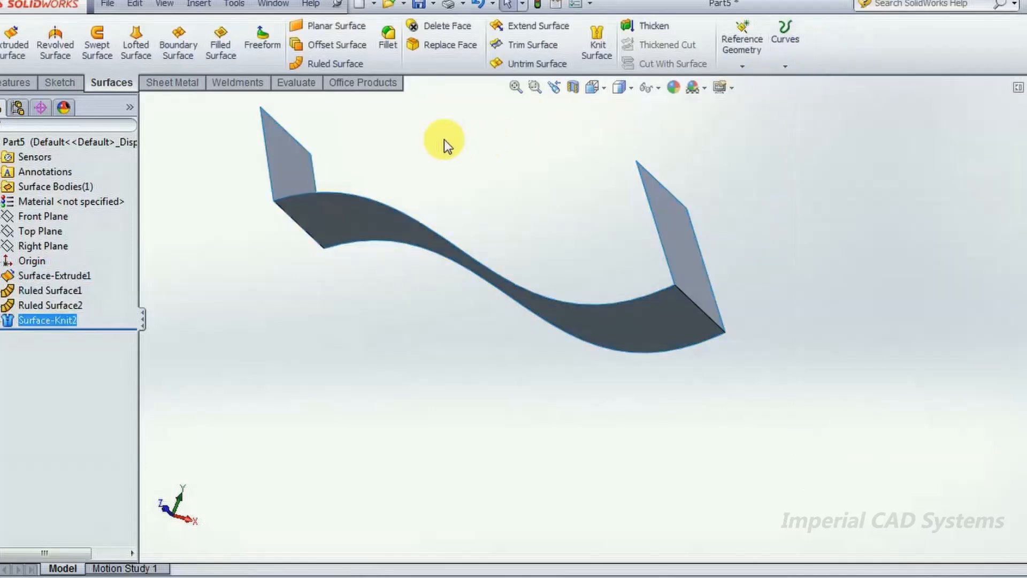
- Fillet the two edges where the ruled surfaces meet the spline surface with a 10 mm constant radius
left_click(389, 46)
left_click(691, 300)
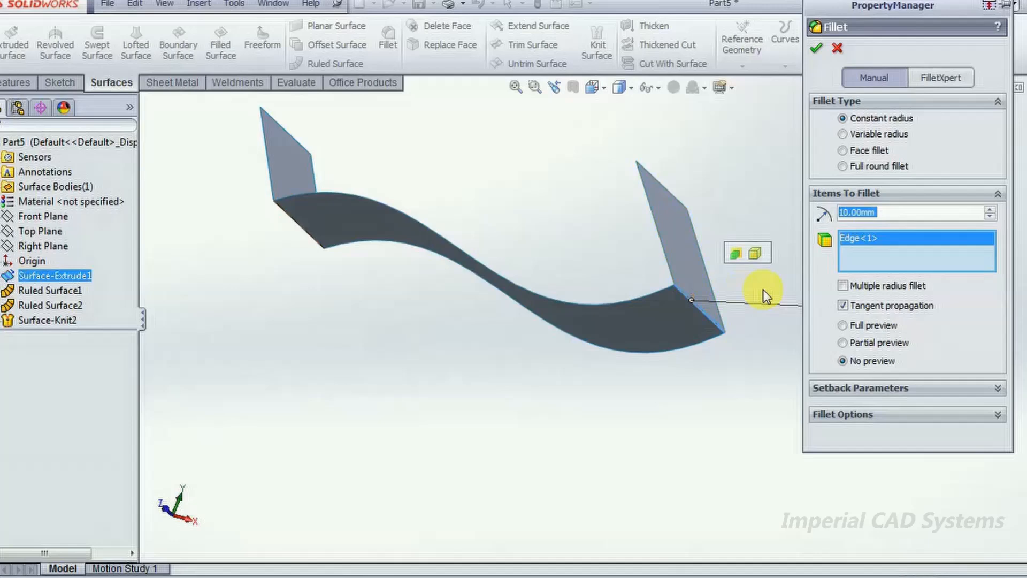
left_click(291, 217)
left_click(897, 214)
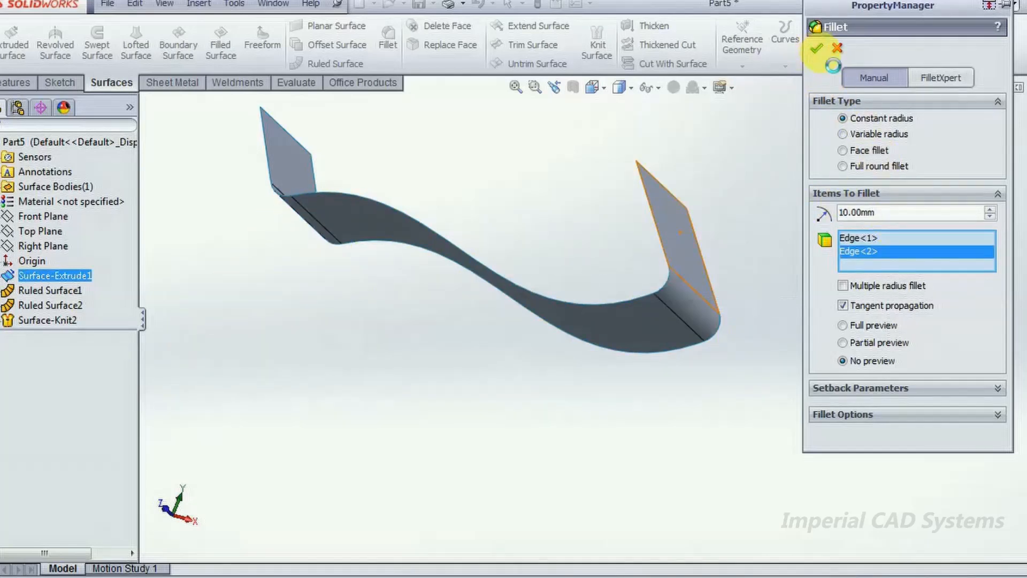
left_click(821, 51)
- Create a 5 mm offset surface from the right end's ruled face, flipped to the outer side
middle_click_drag(505, 177, 832, 294)
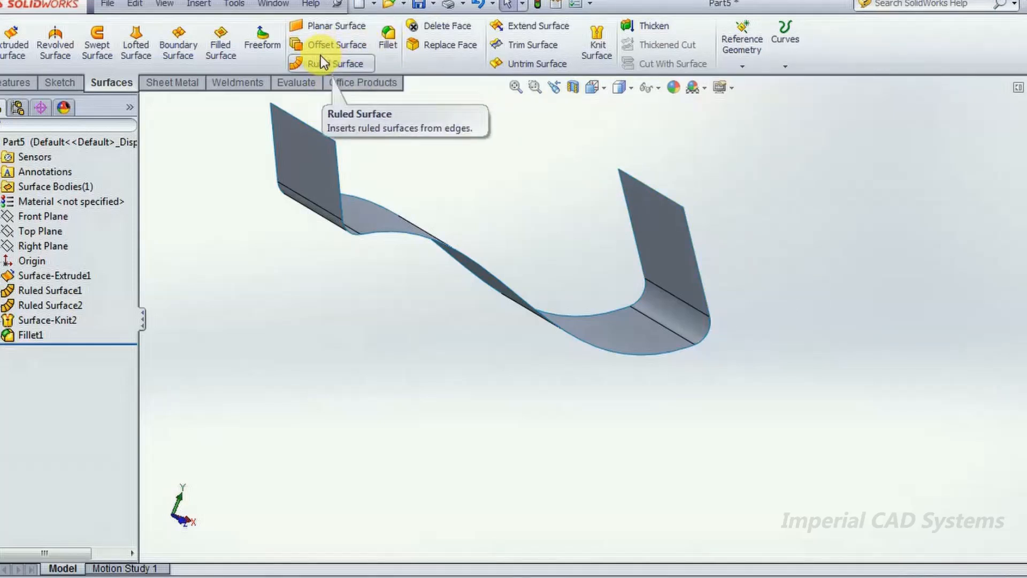
left_click(335, 47)
left_click(664, 217)
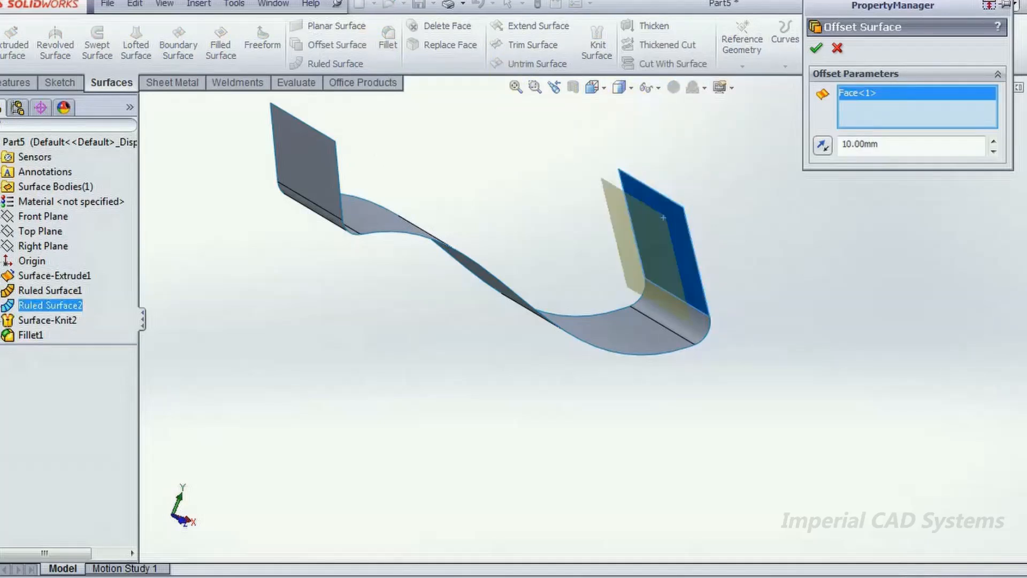
mouse_move(904, 219)
middle_mouse_down()
mouse_move(894, 247)
mouse_move(907, 236)
middle_mouse_up()
left_click(879, 146)
left_click_drag(879, 145, 826, 144)
type("5")
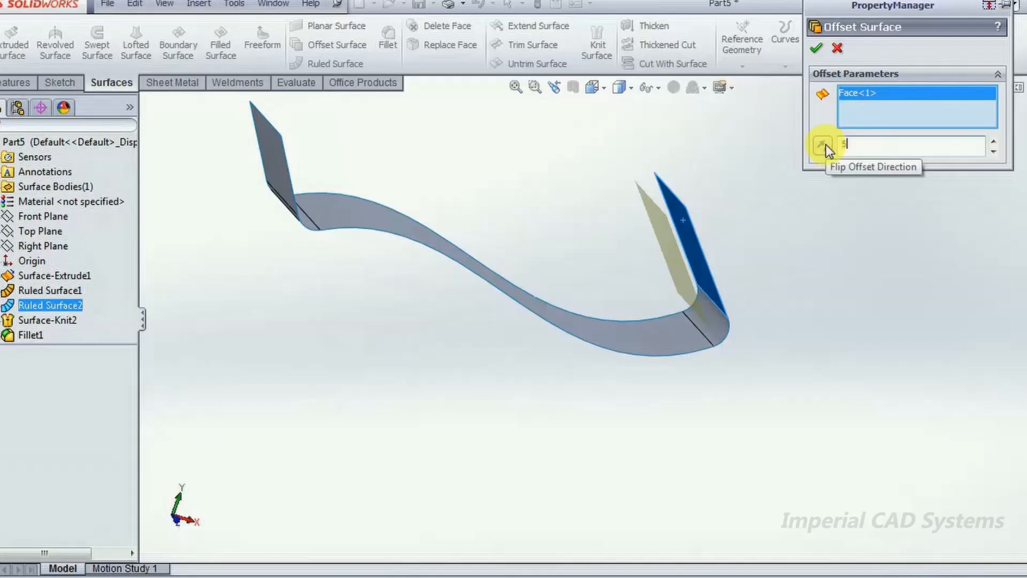
left_click(819, 144)
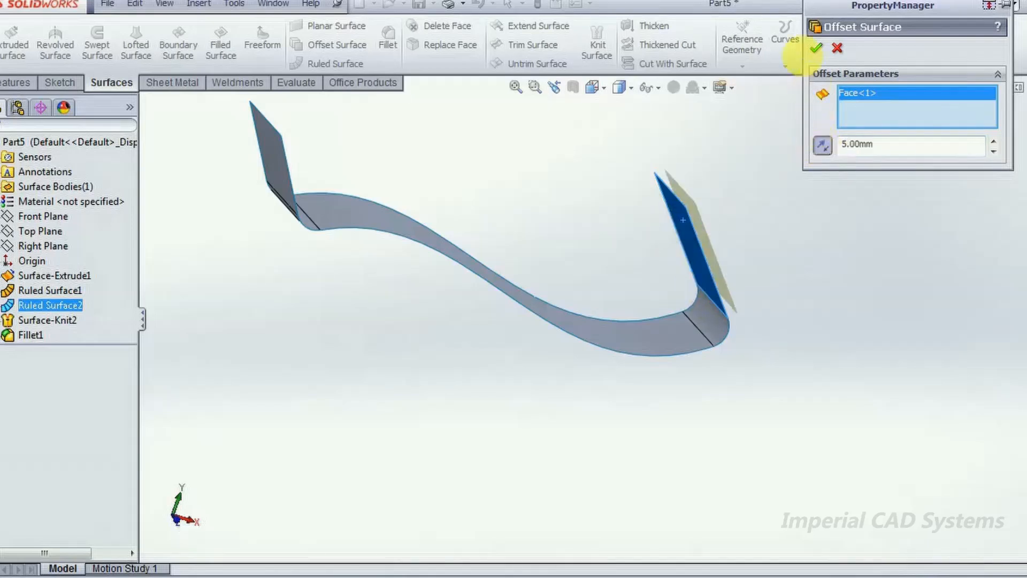
left_click(816, 49)
- Edit the offset surface and set its offset distance to 10 mm
middle_click_drag(768, 190, 719, 142)
left_click(58, 354)
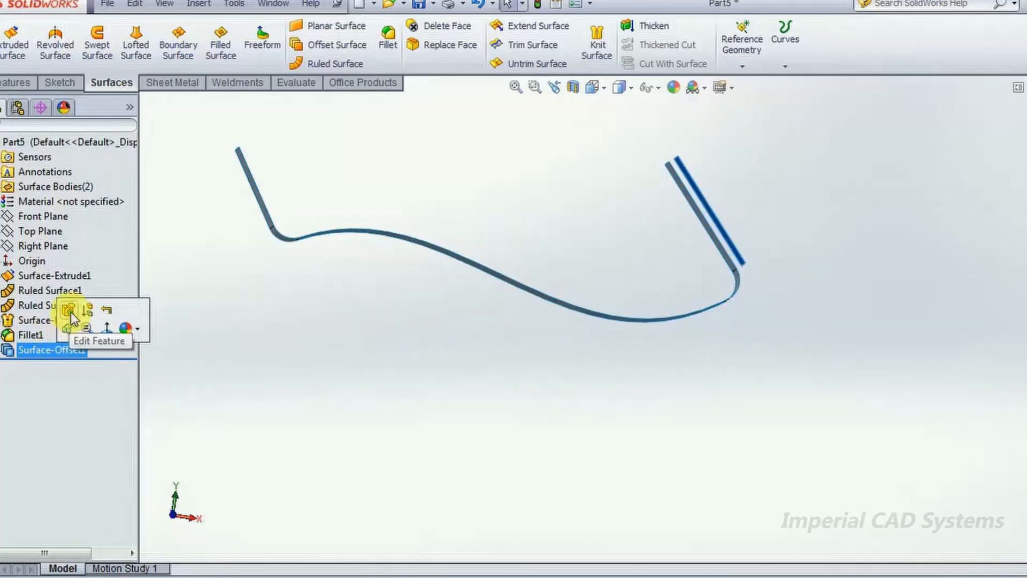
left_click(71, 312)
middle_click_drag(590, 220, 612, 278)
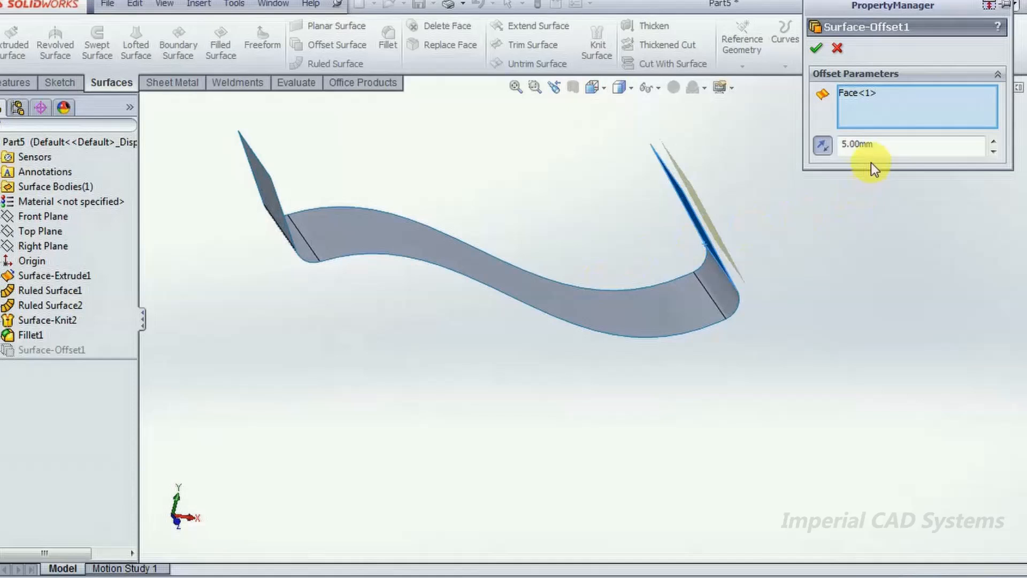
double_click(872, 144)
type("10")
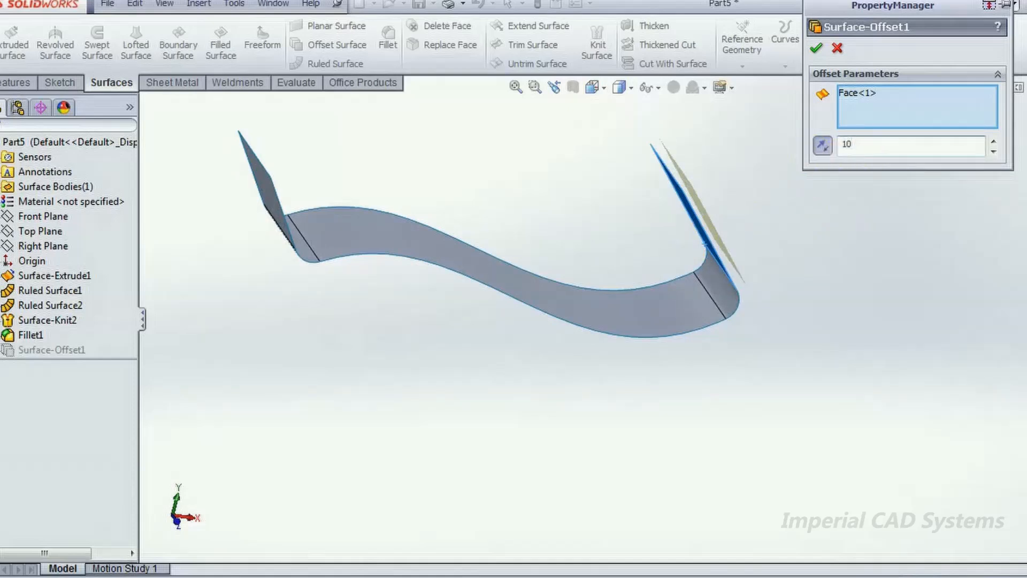
key("Return")
- Add both fillet faces, the spline face and the left end's ruled face to the offset surface
left_click(692, 312)
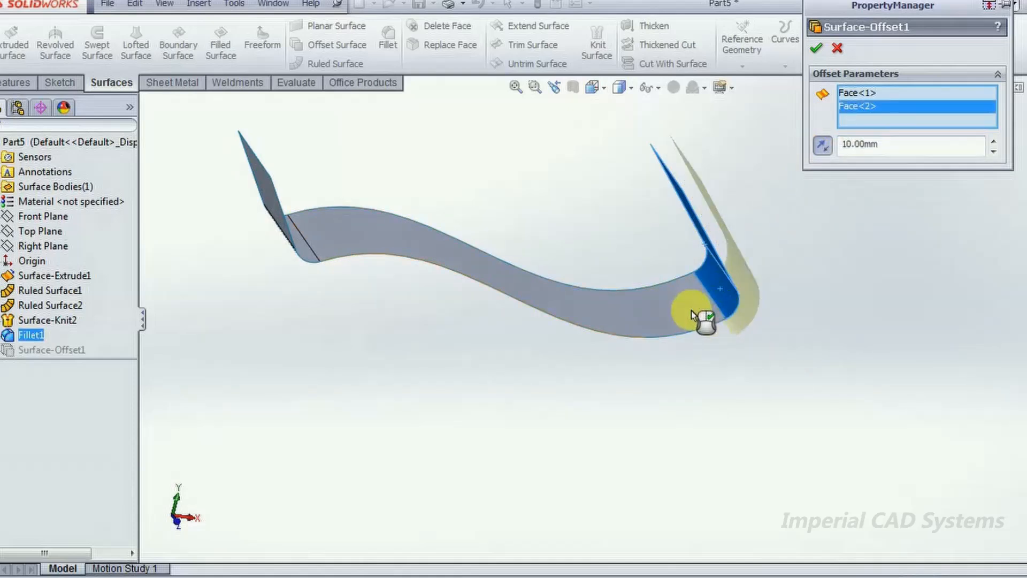
left_click(645, 310)
middle_click_drag(429, 176, 336, 242)
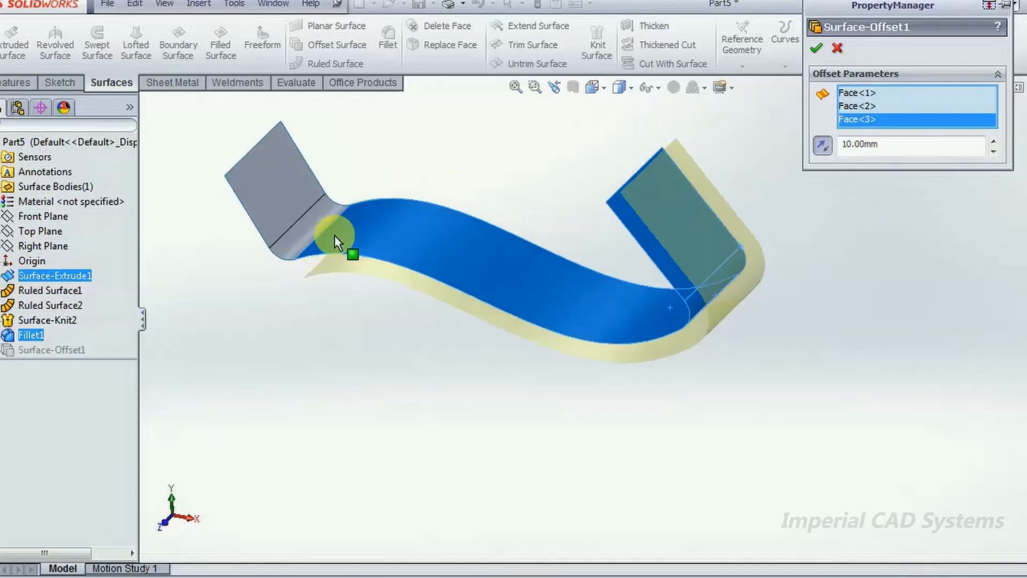
left_click(298, 234)
left_click(261, 166)
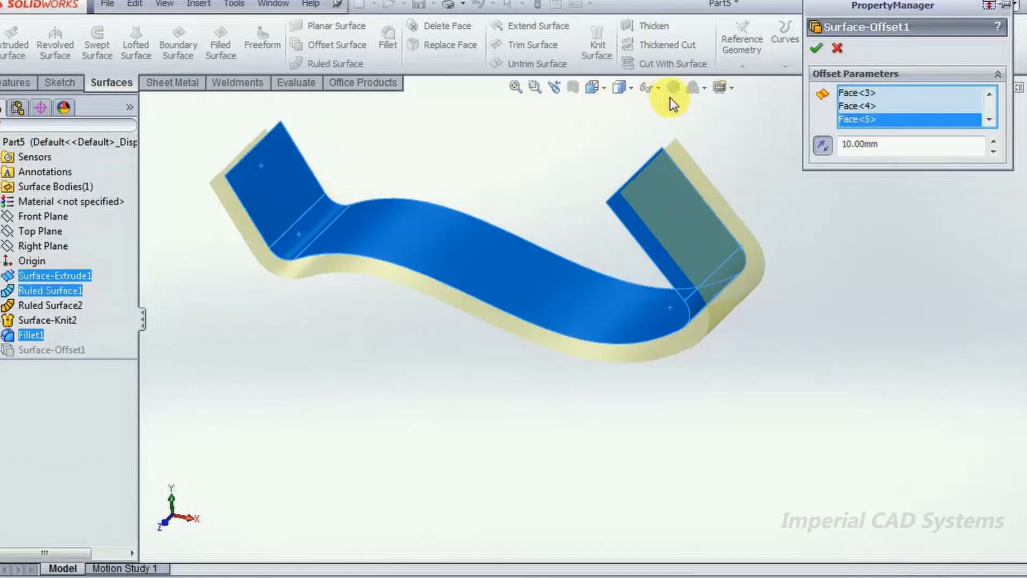
left_click(817, 49)
- Delete the offset surface feature from the model
middle_click_drag(610, 410, 661, 388)
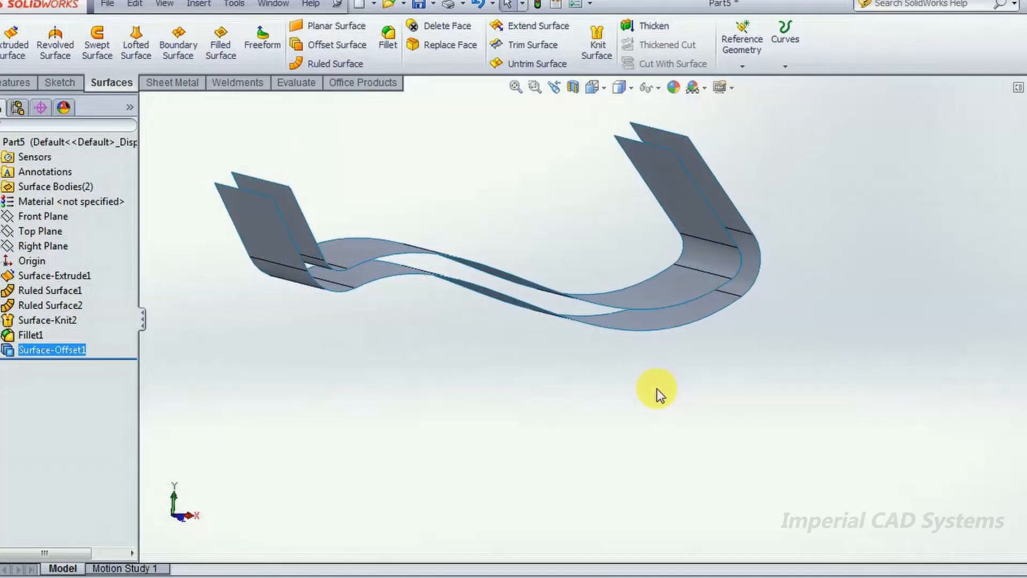
middle_click_drag(723, 348, 708, 401)
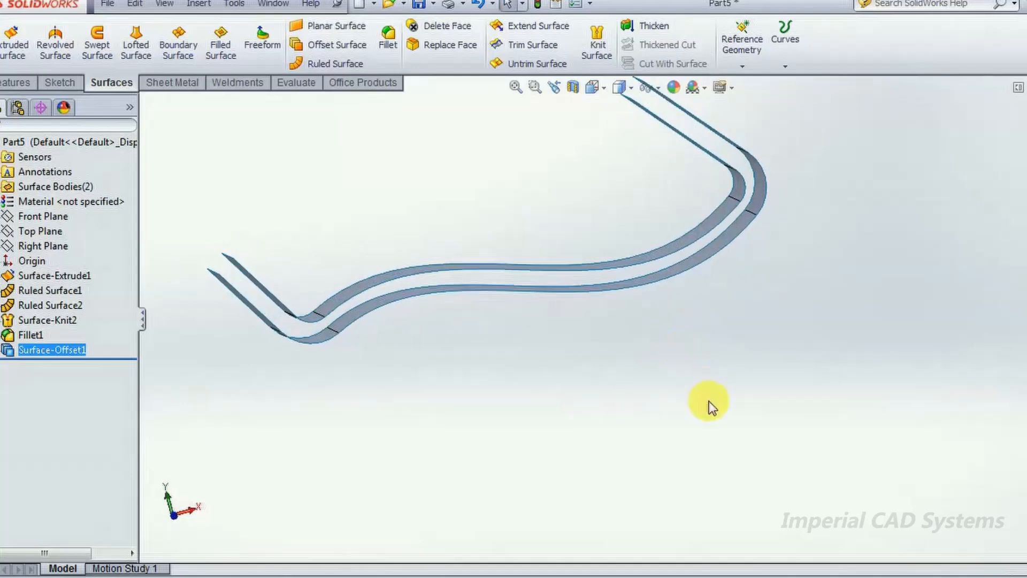
right_click(72, 347)
left_click(107, 424)
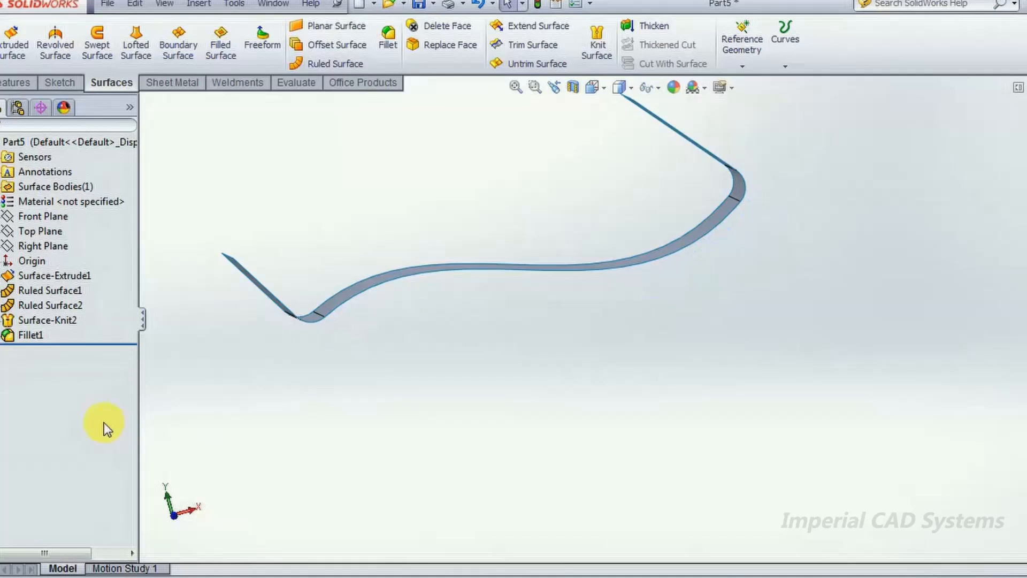
- Delete the fillet and the knit feature to separate the three surfaces again
right_click(44, 335)
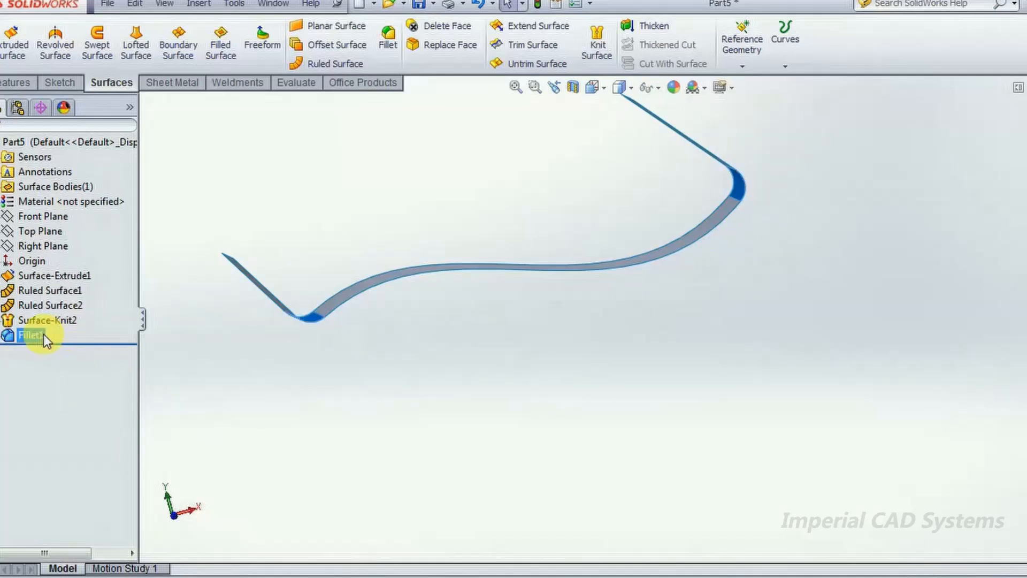
left_click(76, 411)
right_click(30, 321)
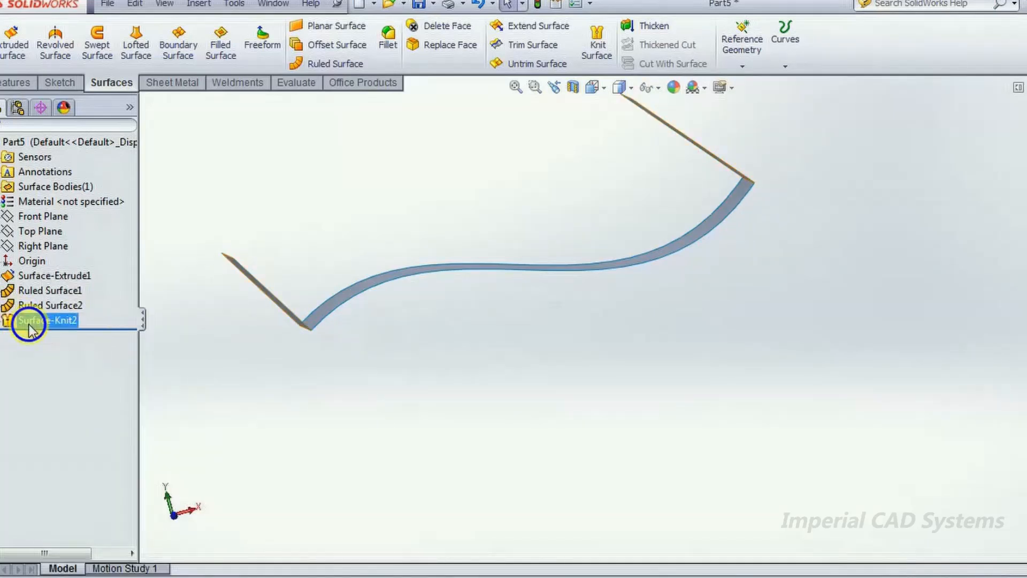
left_click(75, 401)
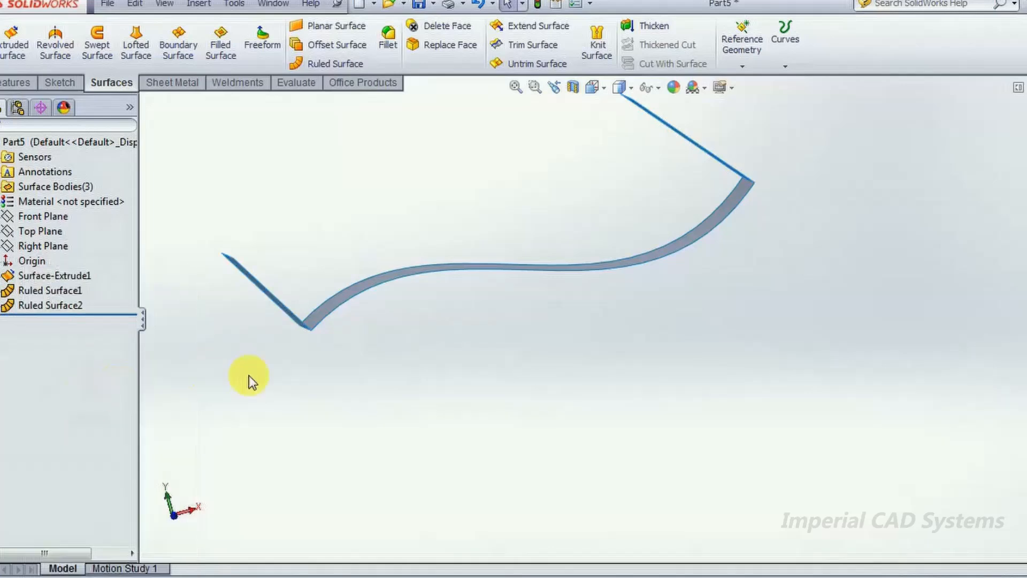
- Offset the unknitted spline surface and both ruled surfaces by 10 mm in the flipped direction
middle_click_drag(637, 188, 665, 298)
middle_click_drag(348, 144, 502, 131)
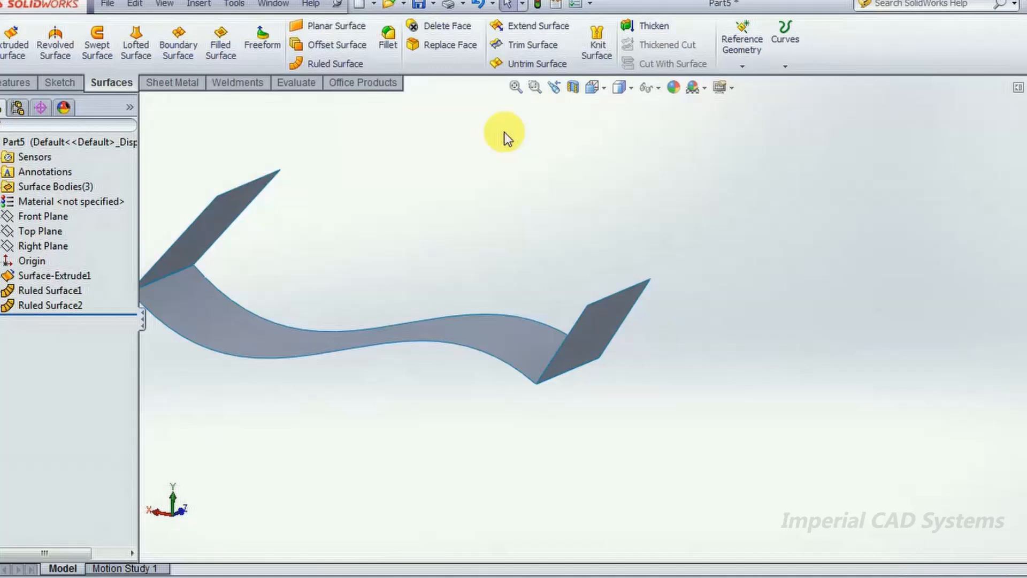
middle_click_drag(390, 226, 641, 353)
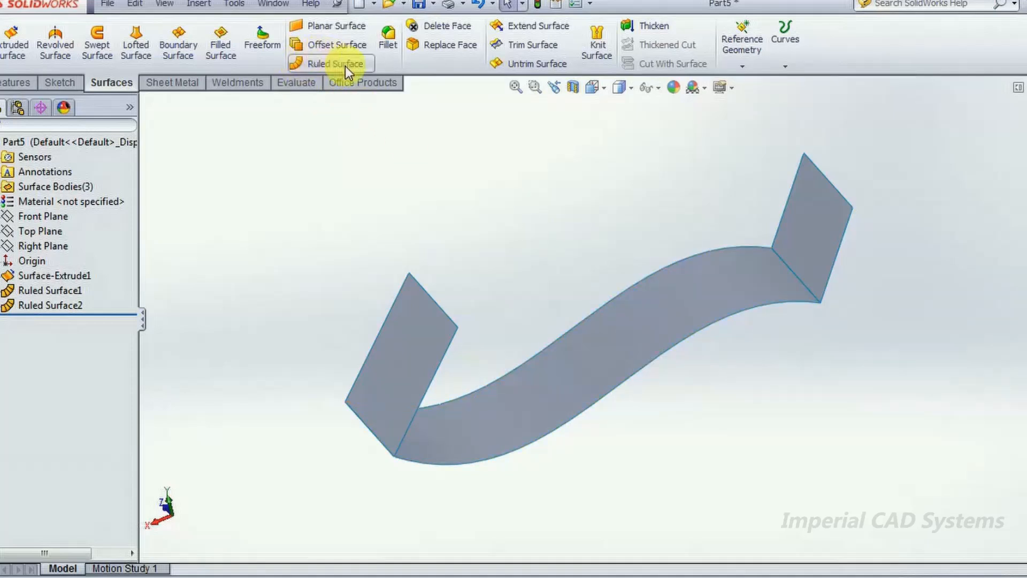
left_click(336, 46)
left_click(825, 239)
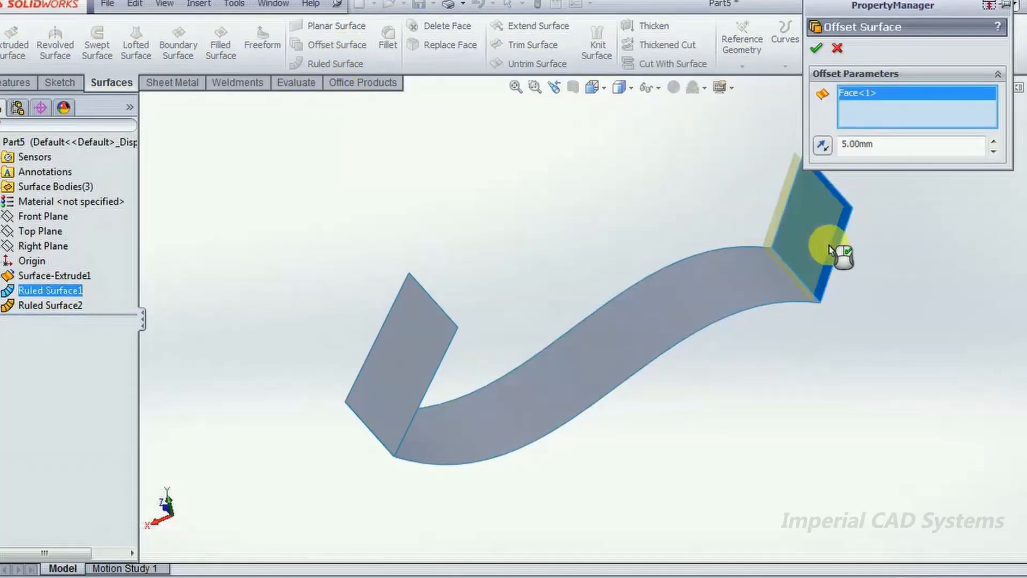
left_click(828, 147)
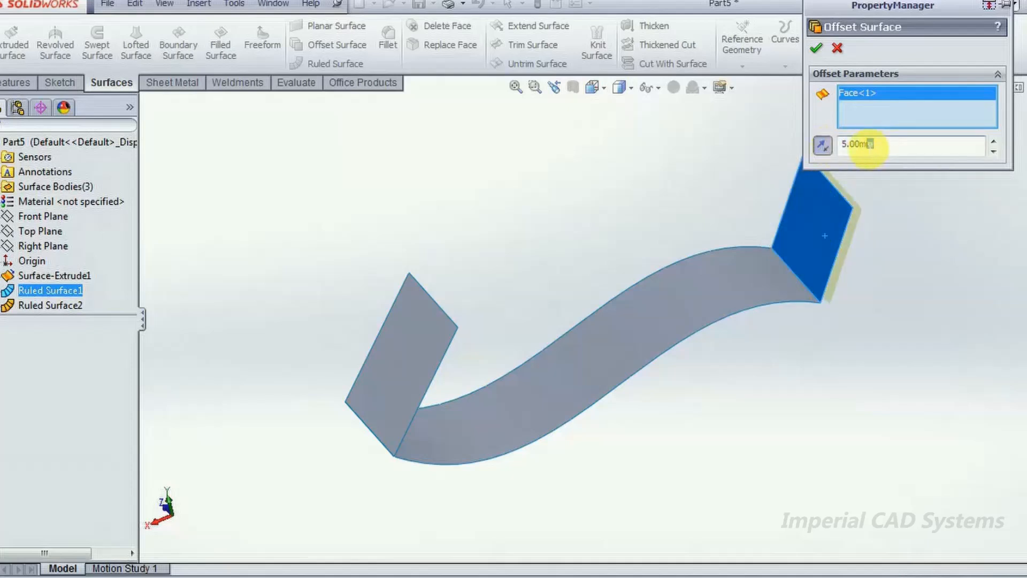
type("10")
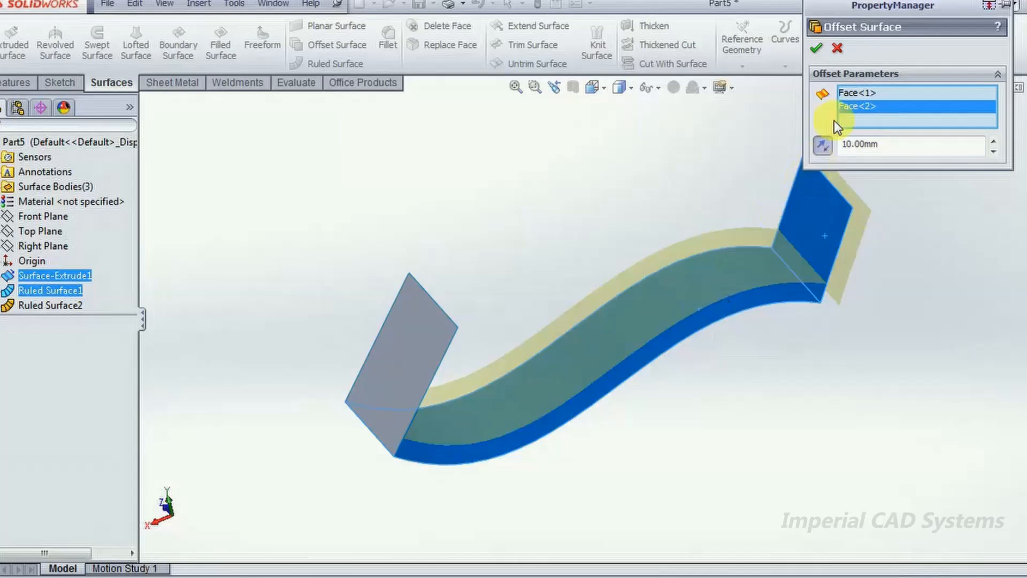
left_click(824, 146)
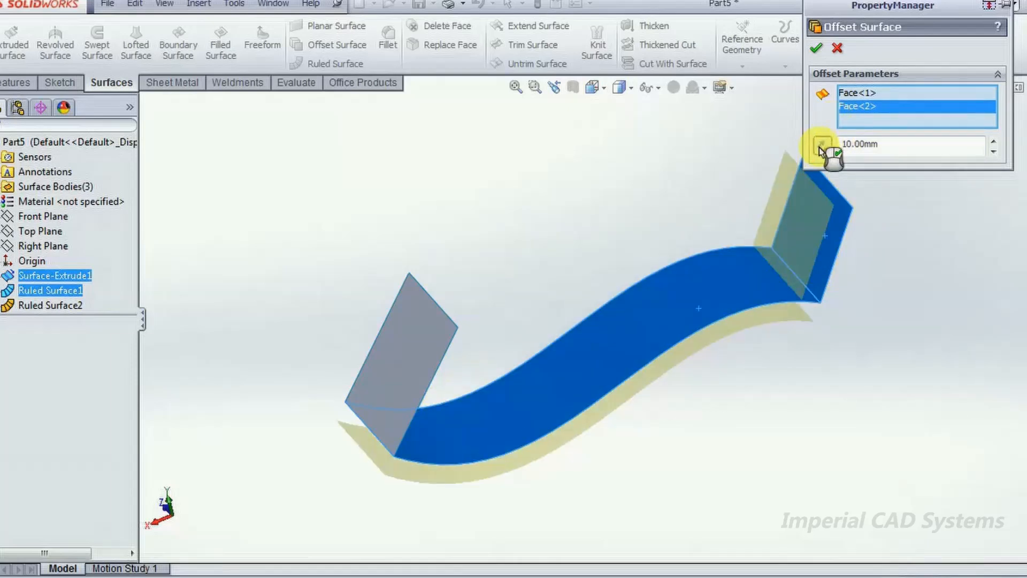
left_click(427, 340)
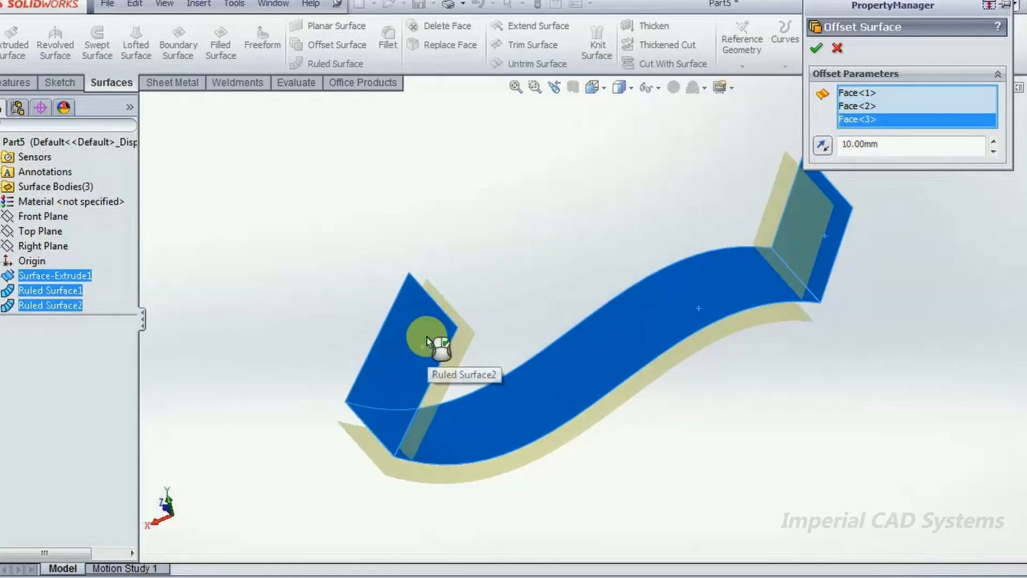
left_click(824, 145)
left_click(816, 48)
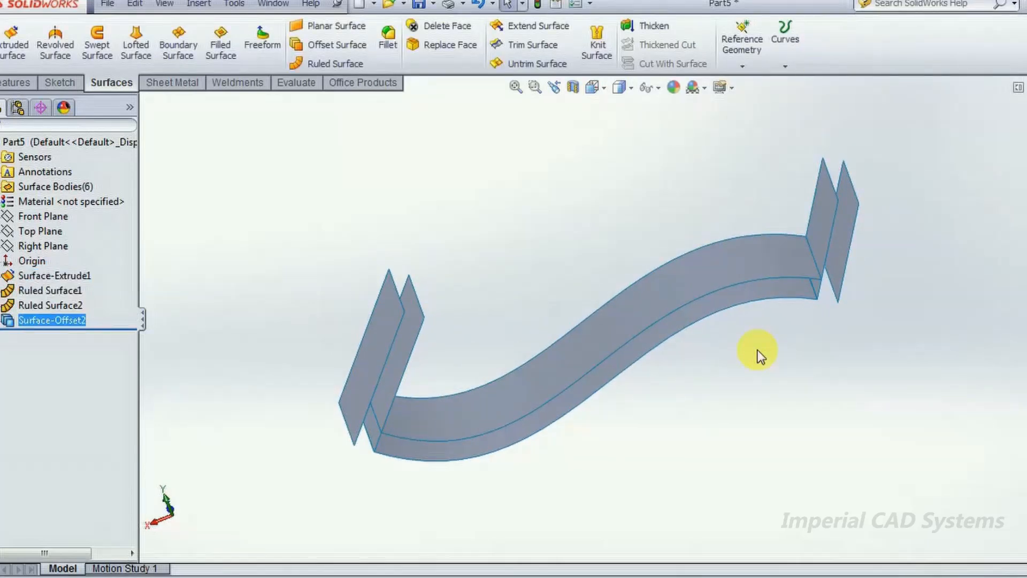
- Delete the offset made from the three separate surfaces
middle_click_drag(531, 221, 558, 219)
right_click(64, 320)
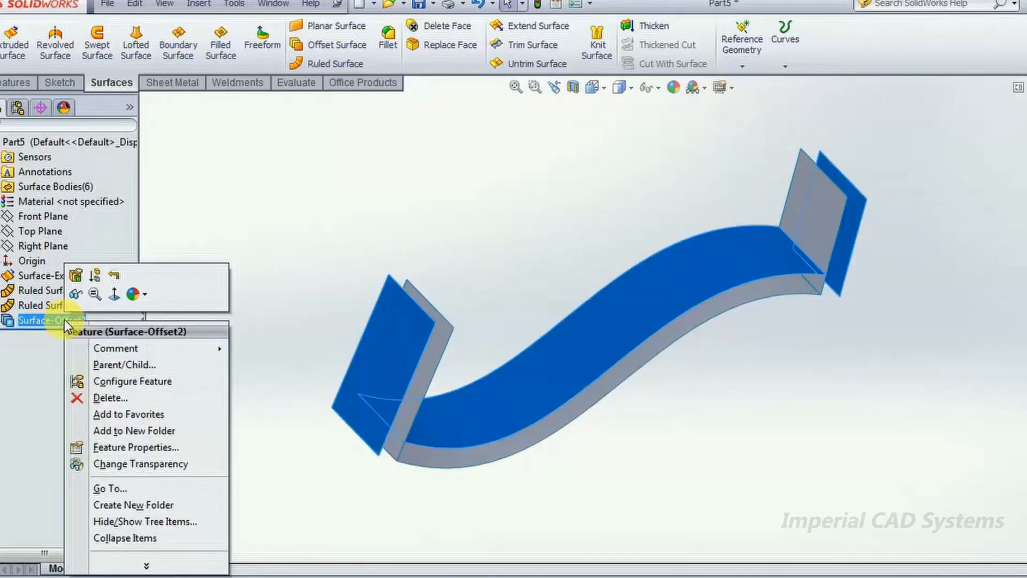
left_click(124, 402)
- Create a planar surface bounded by the top edges of the two ruled surfaces
middle_click_drag(582, 224, 561, 262)
scroll(570, 220, "down", 3)
scroll(570, 219, "up", 3)
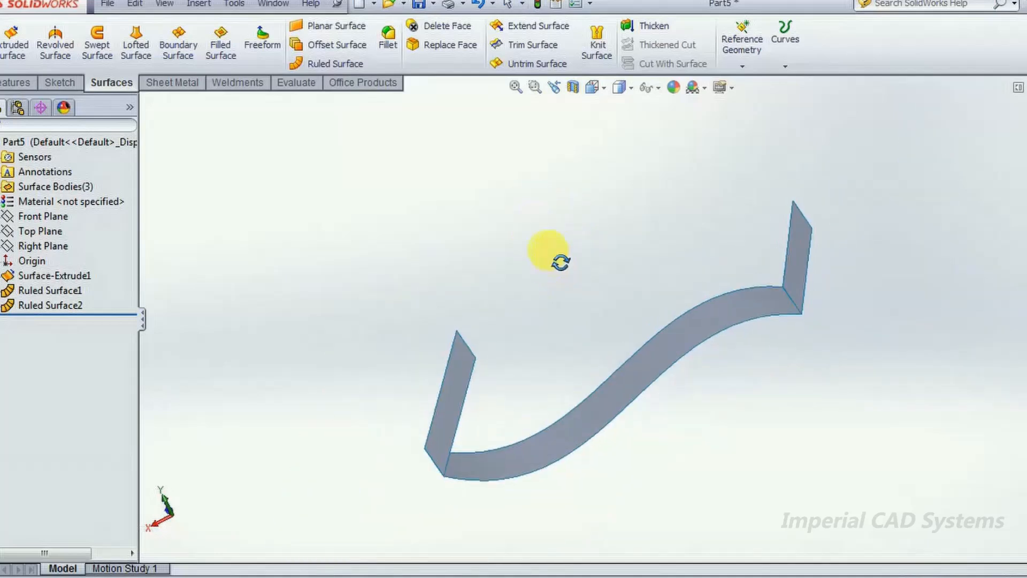
left_click(329, 33)
middle_click_drag(532, 266, 761, 217)
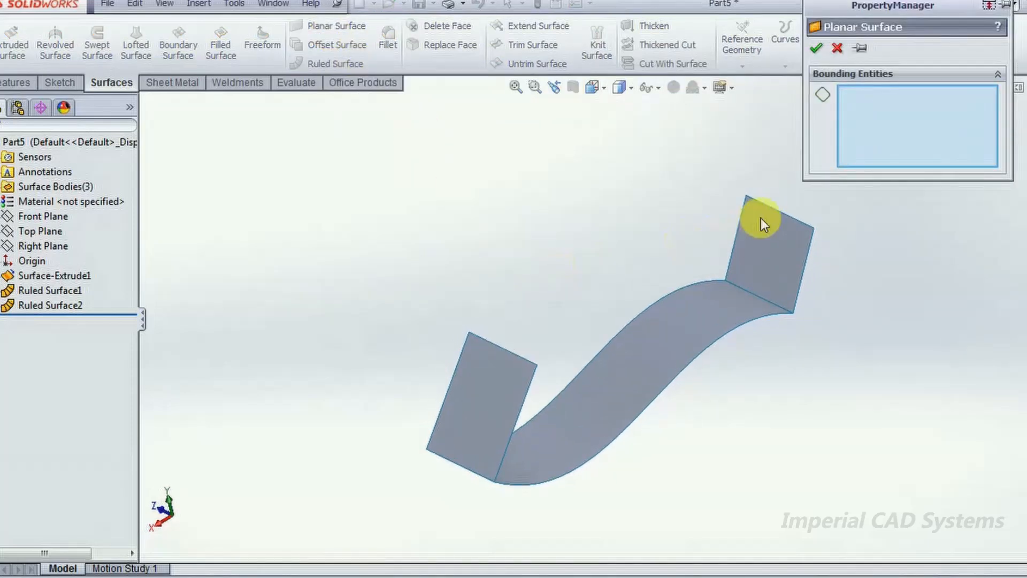
left_click(769, 205)
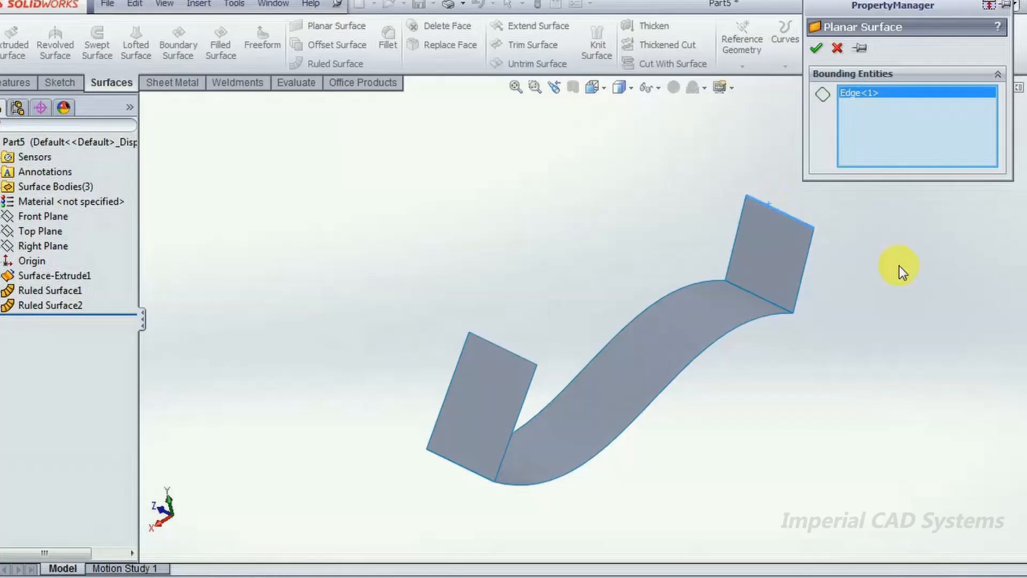
left_click(497, 343)
left_click(811, 47)
- Knit the spline surface, both ruled surfaces and the planar surface into one surface body
middle_click_drag(853, 232, 833, 210)
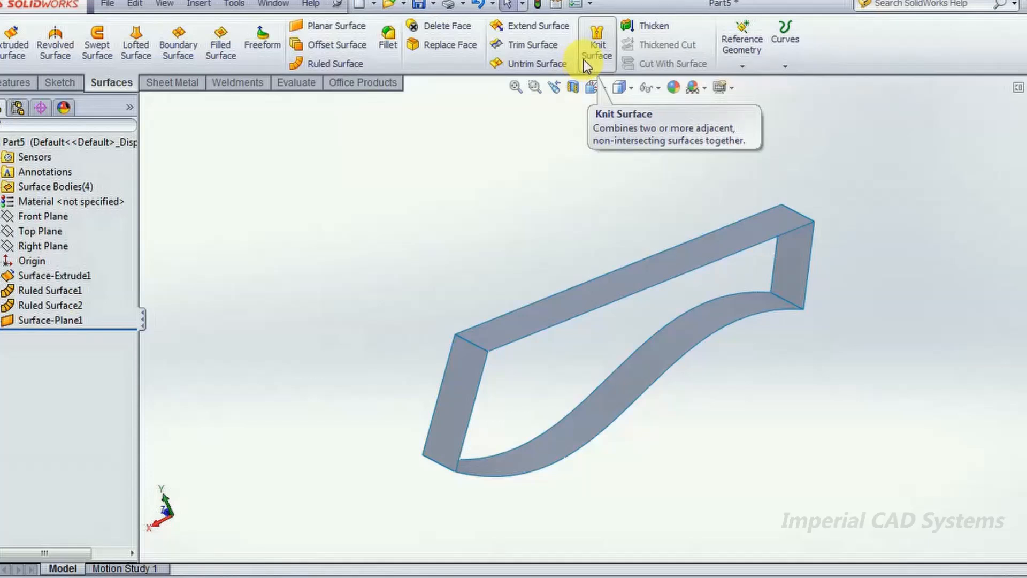
left_click(595, 34)
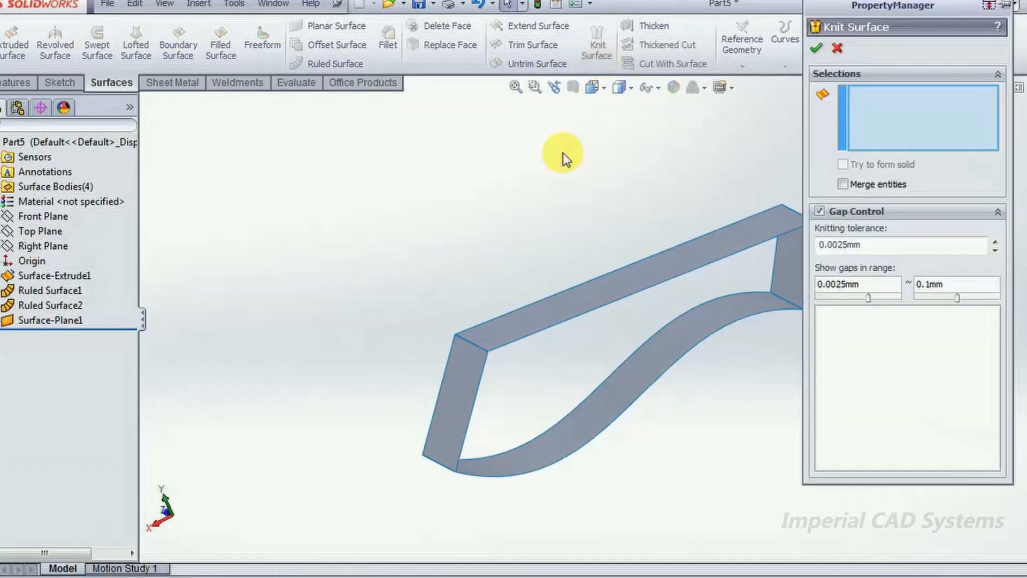
left_click(464, 396)
left_click(598, 415)
left_click(792, 270)
left_click(729, 243)
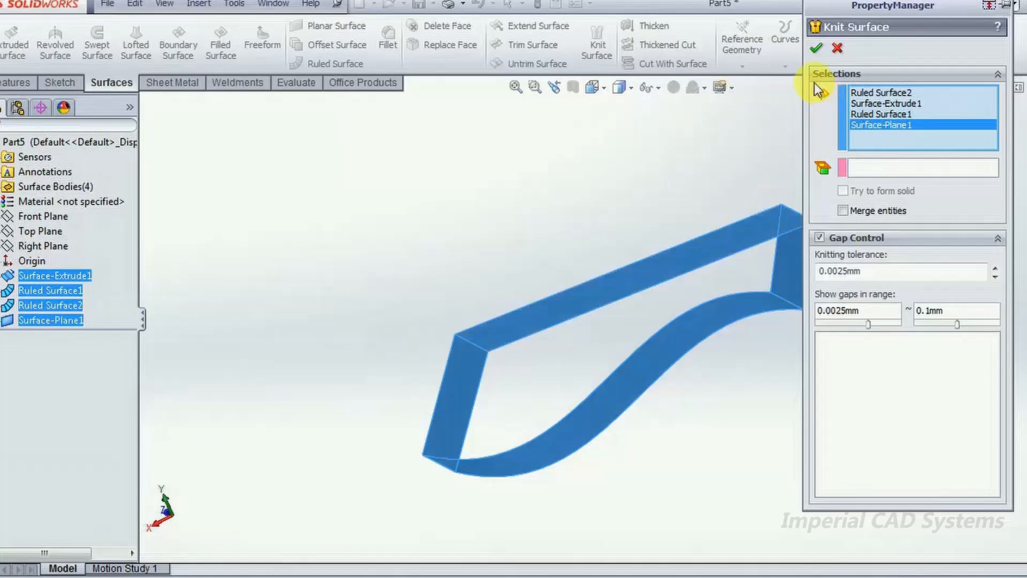
left_click(816, 48)
scroll(822, 174, "down", 4)
scroll(816, 171, "up", 3)
mouse_move(754, 365)
middle_mouse_down()
mouse_move(734, 347)
mouse_move(758, 362)
middle_mouse_up()
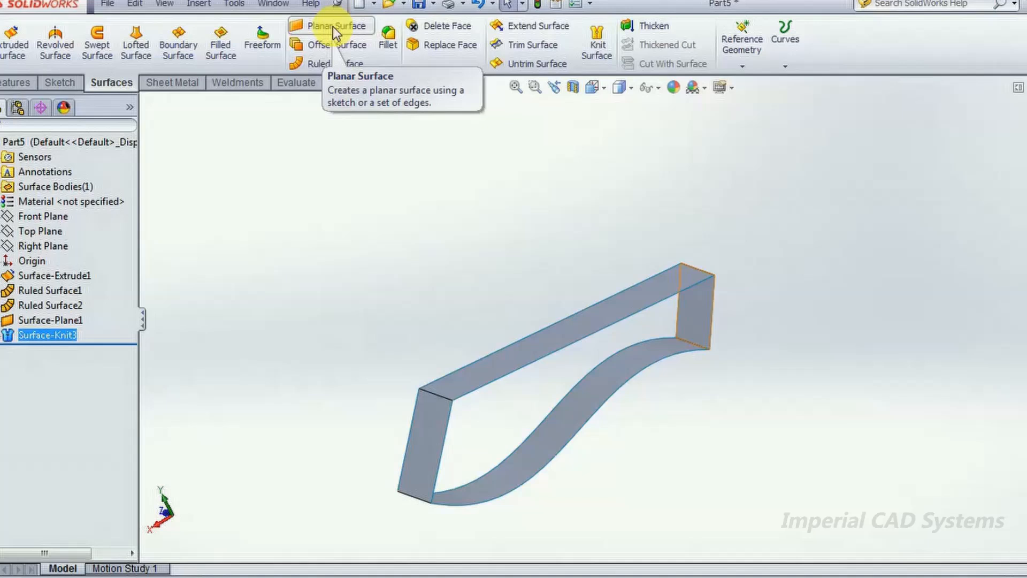
mouse_move(535, 231)
middle_mouse_down()
mouse_move(567, 264)
mouse_move(527, 248)
mouse_move(531, 219)
middle_mouse_up()
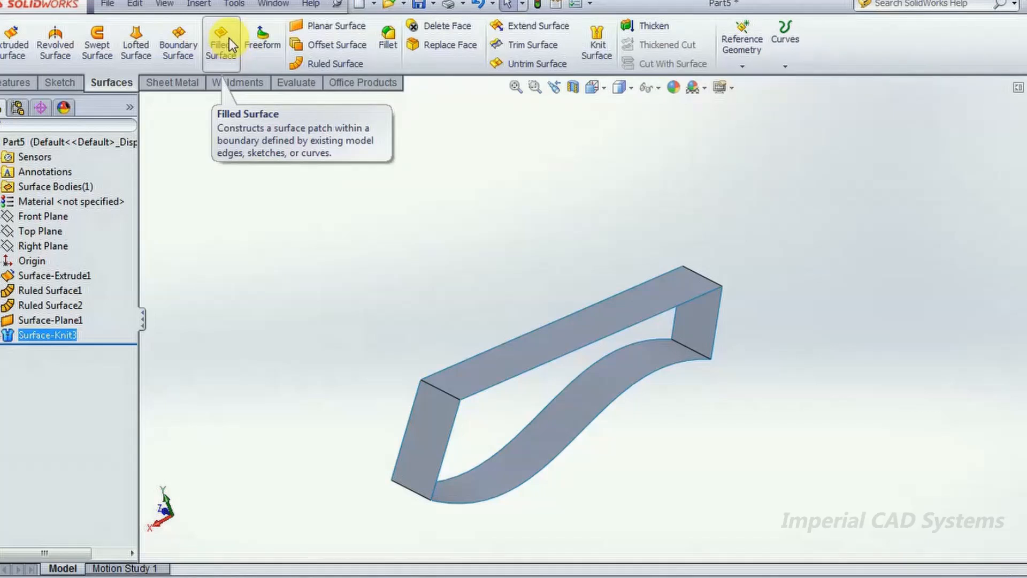
left_click(311, 246)
mouse_move(867, 515)
middle_mouse_down()
mouse_move(768, 449)
mouse_move(836, 503)
mouse_move(977, 522)
middle_mouse_up()
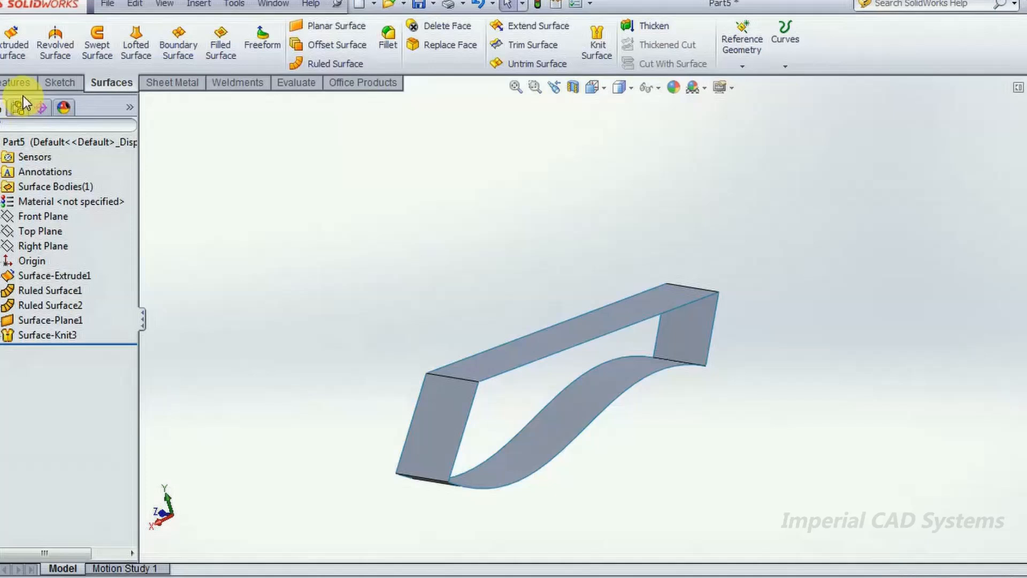
- Sketch a closed irregular six-sided polygon with lines on the Front Plane, beside the existing surface profile
left_click(52, 82)
left_click(7, 43)
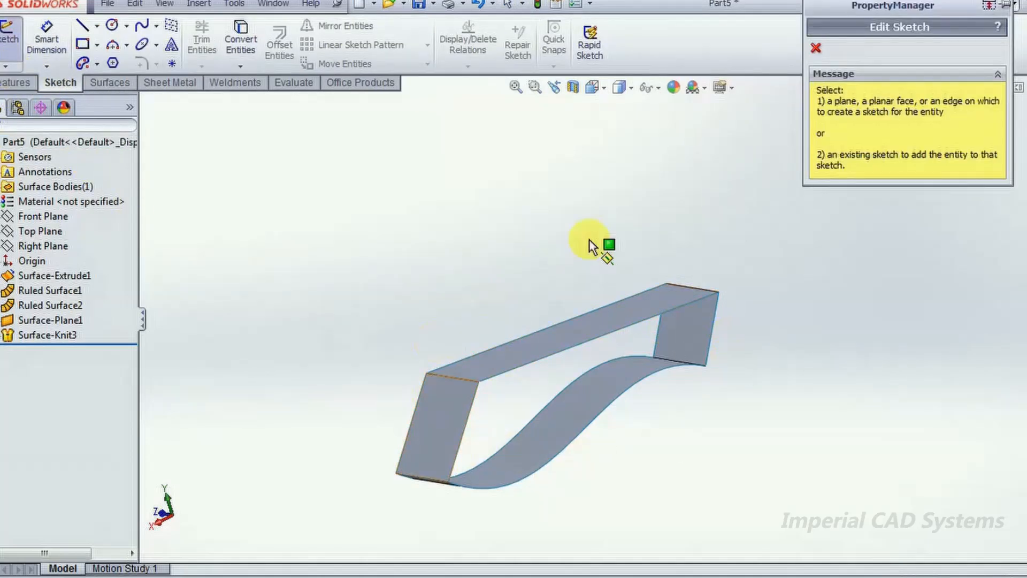
left_click(49, 215)
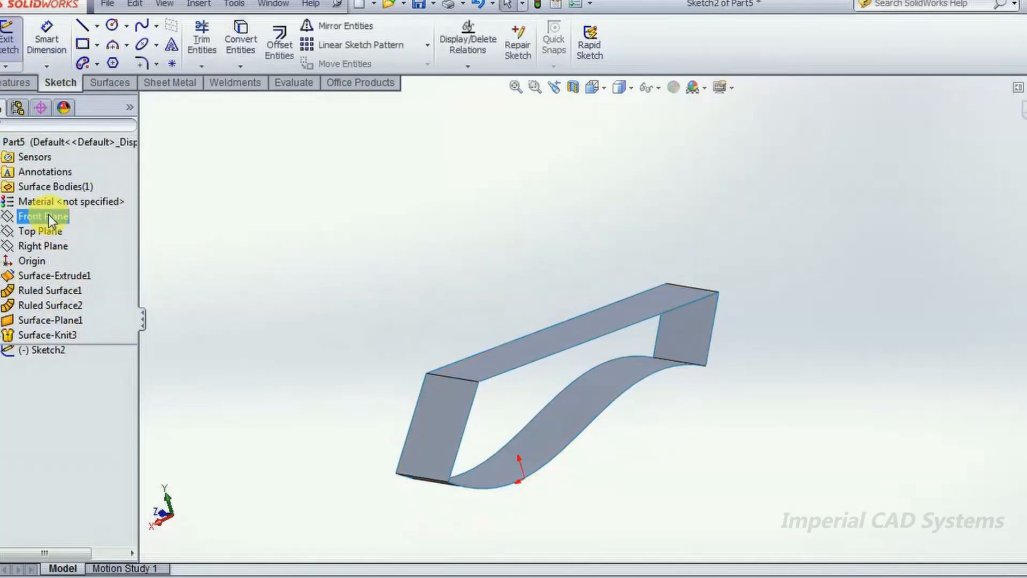
right_click_drag(372, 226, 309, 216)
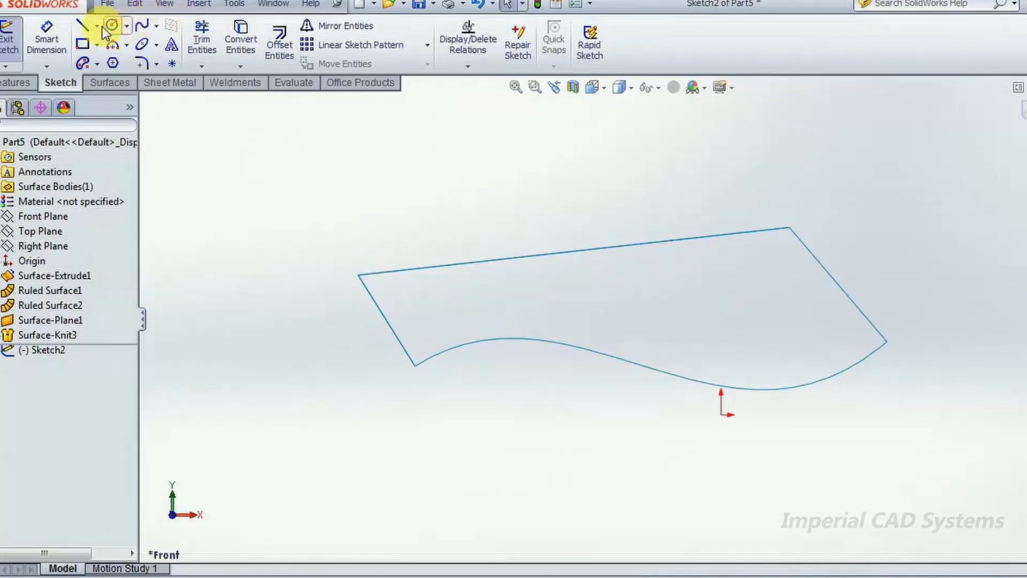
left_click(82, 25)
left_click(188, 213)
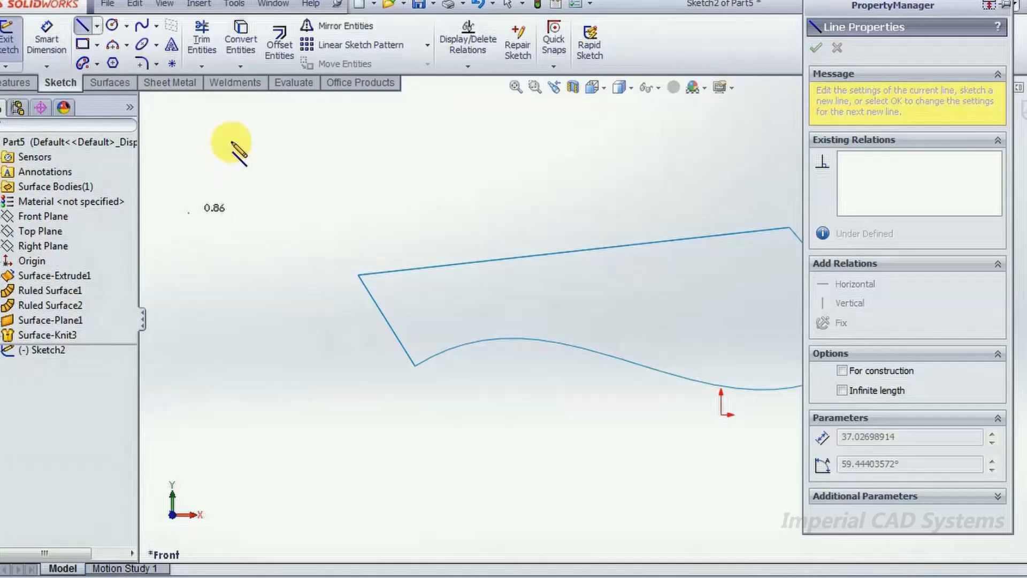
left_click(239, 118)
left_click(340, 118)
left_click(410, 166)
left_click(320, 318)
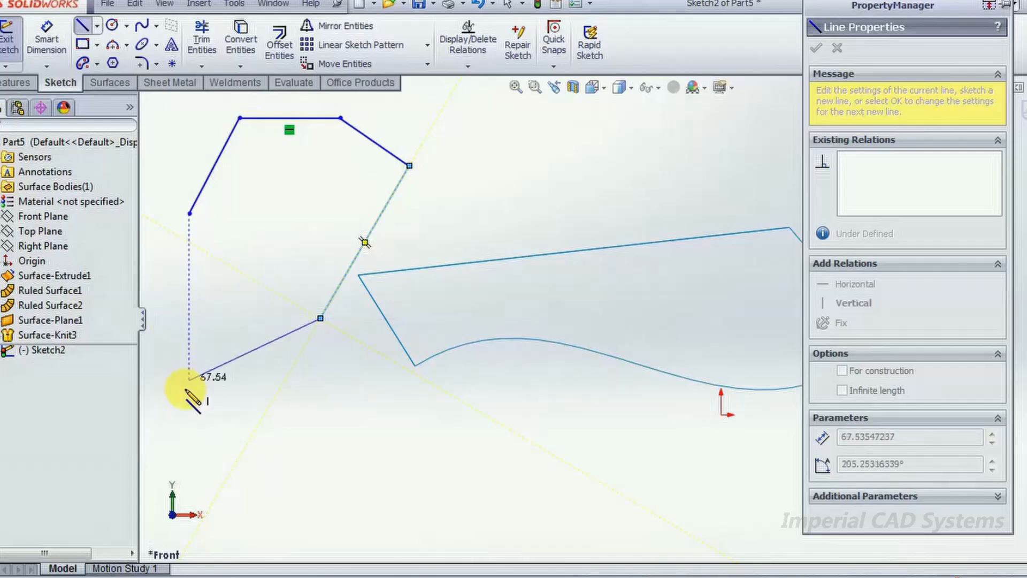
left_click(209, 367)
left_click(189, 213)
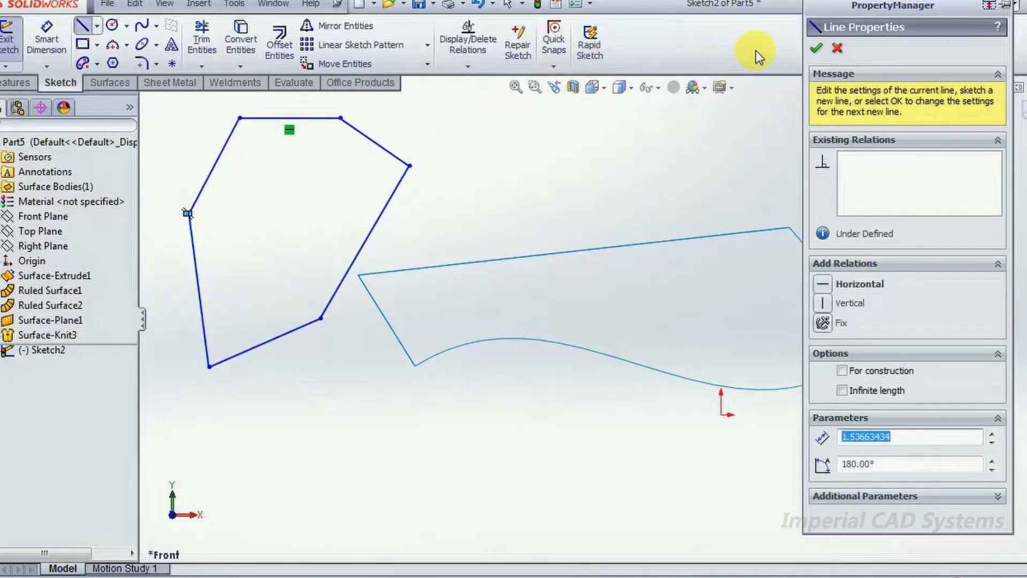
left_click(815, 48)
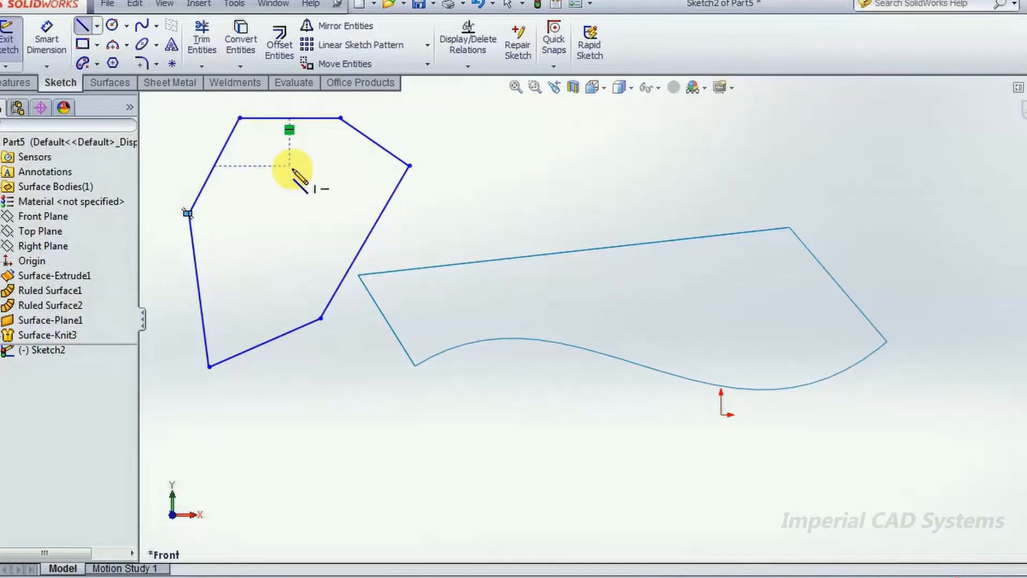
key("Escape")
- Delete the stray short line at the polygon's leftmost corner, move that corner outward and close the sketch
left_click_drag(220, 168, 240, 202)
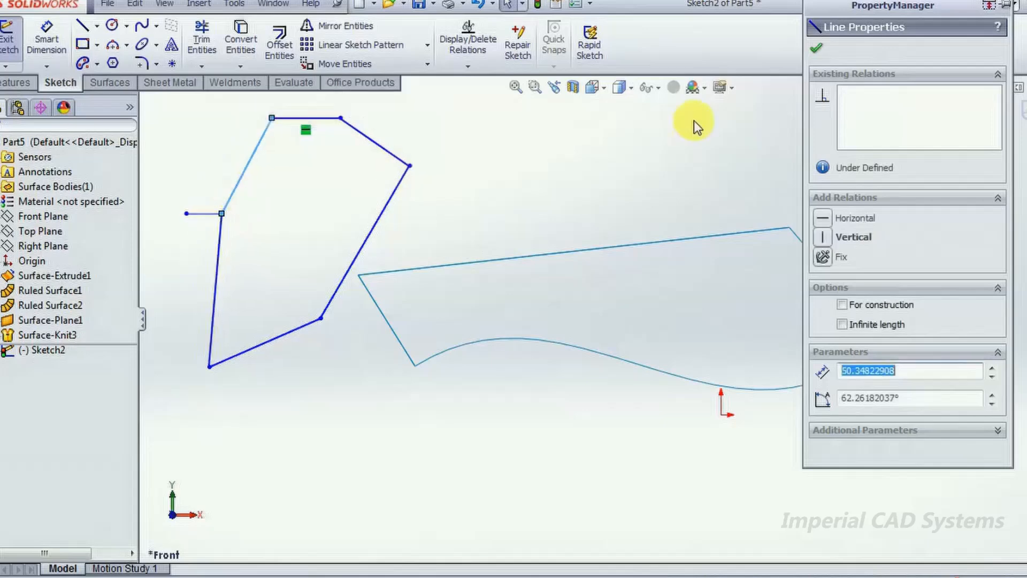
left_click(815, 54)
right_click(203, 213)
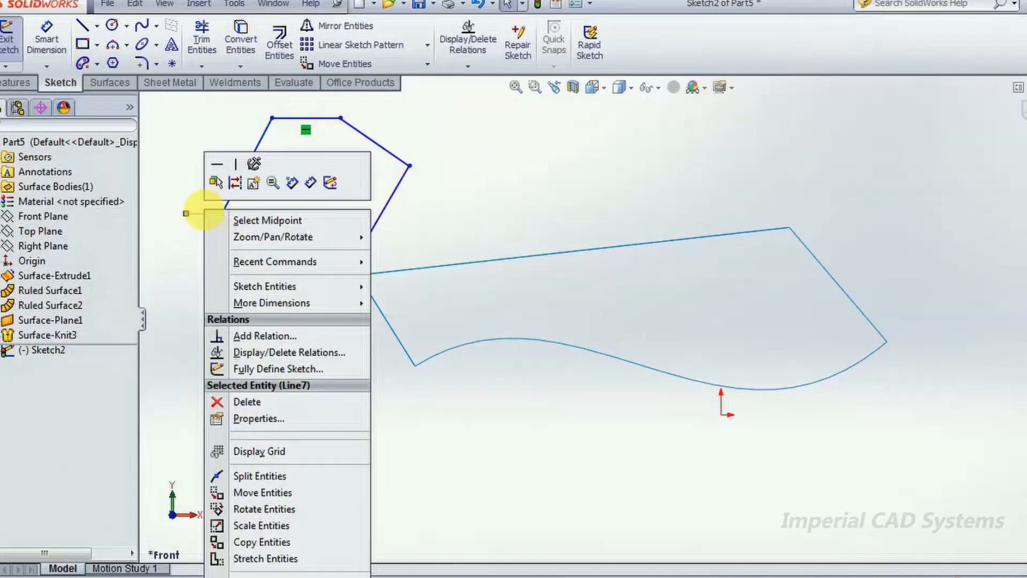
left_click(251, 403)
mouse_move(222, 214)
left_mouse_down()
mouse_move(161, 177)
mouse_move(151, 219)
left_mouse_up()
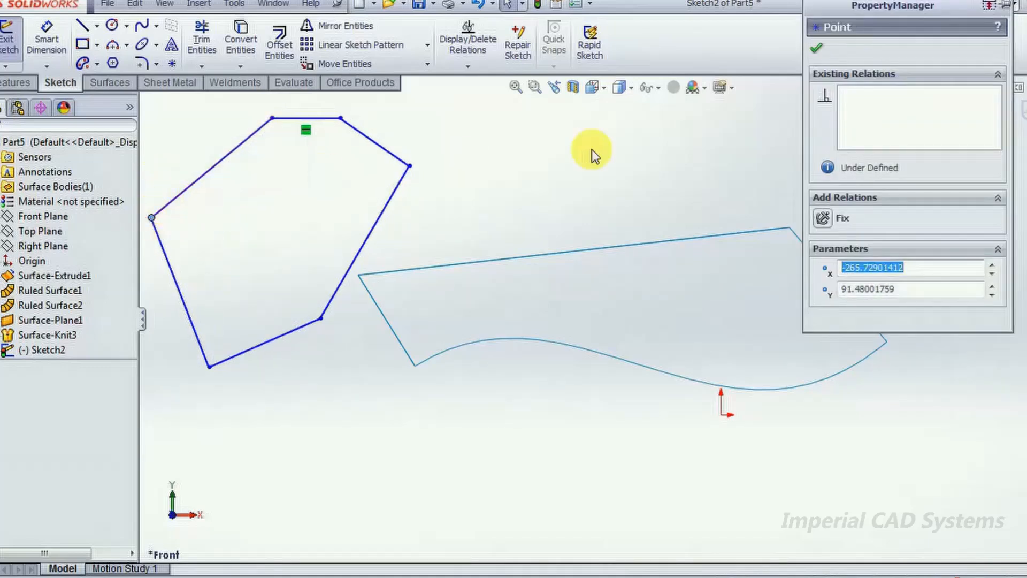
left_click(816, 48)
left_click(1022, 115)
- Delete the bridging planar surface with its knit, and the ruled surface at the end nearest the polygon sketch
mouse_move(768, 344)
middle_mouse_down()
mouse_move(658, 355)
mouse_move(756, 256)
mouse_move(695, 413)
mouse_move(665, 396)
mouse_move(690, 399)
middle_mouse_up()
mouse_move(328, 246)
middle_mouse_down()
mouse_move(378, 284)
mouse_move(406, 271)
mouse_move(396, 259)
middle_mouse_up()
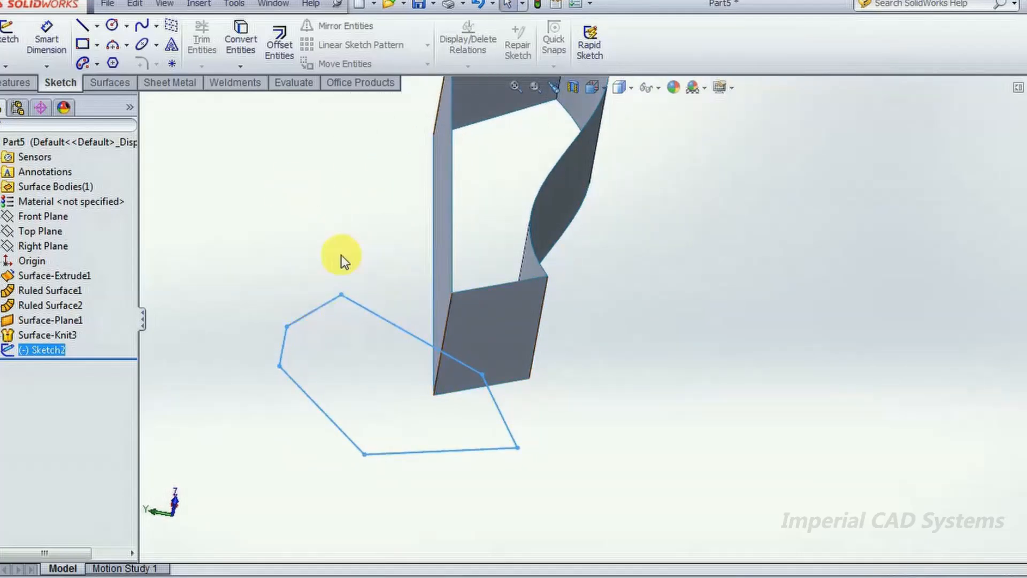
left_click(13, 83)
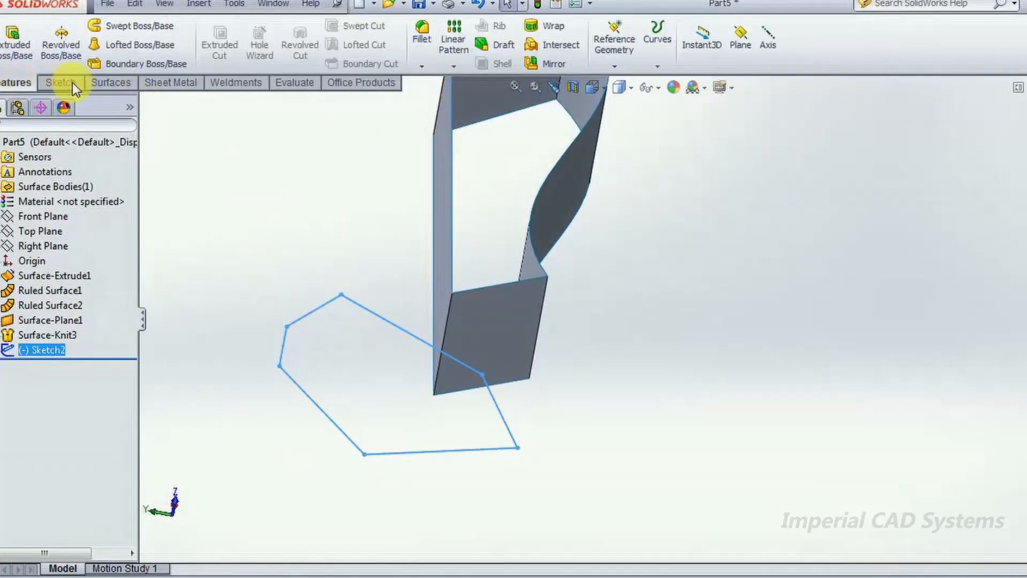
left_click(101, 82)
mouse_move(470, 374)
middle_mouse_down()
mouse_move(625, 459)
mouse_move(631, 531)
mouse_move(610, 525)
middle_mouse_up()
right_click(419, 328)
left_click(465, 493)
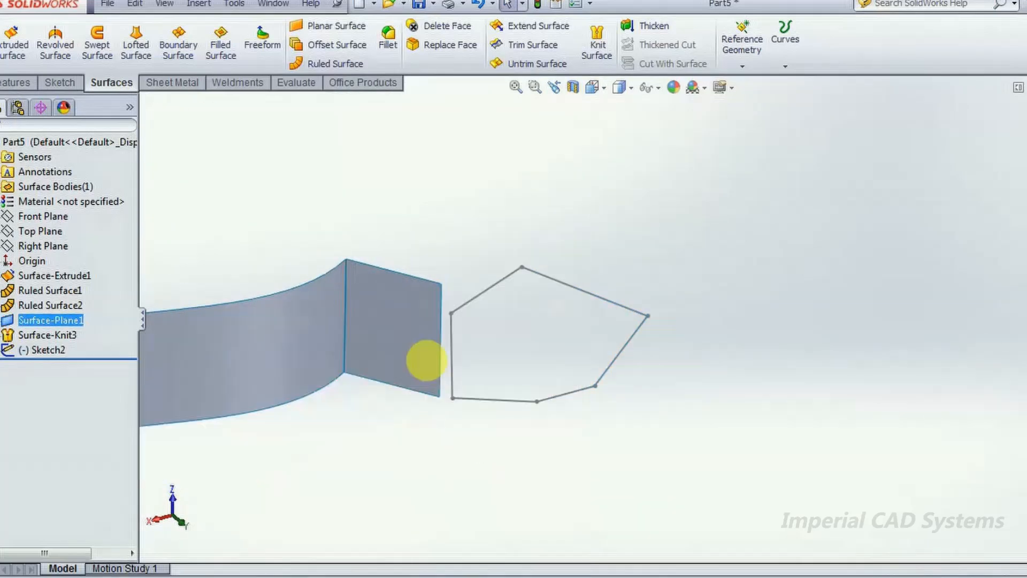
right_click(412, 324)
left_click(451, 487)
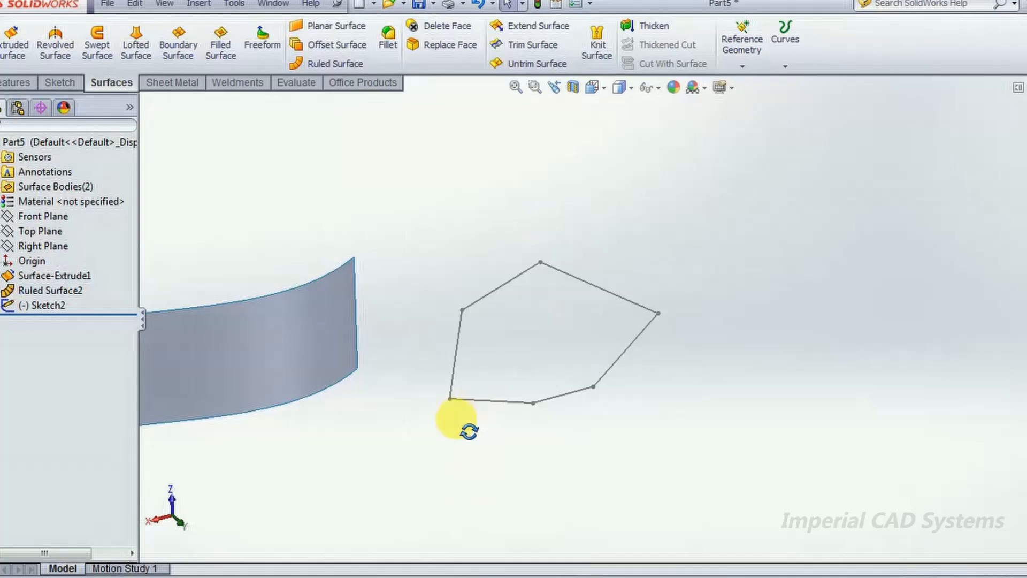
- Create a filled surface using the closed polygon sketch as its patch boundary
scroll(586, 422, "up", 1)
scroll(587, 422, "down", 2)
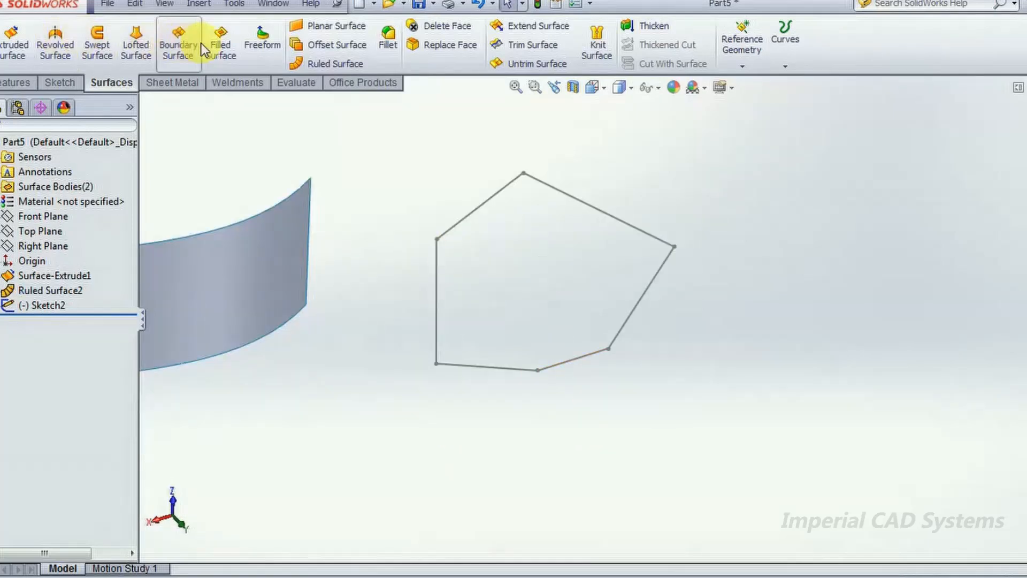
left_click(219, 43)
left_click(560, 194)
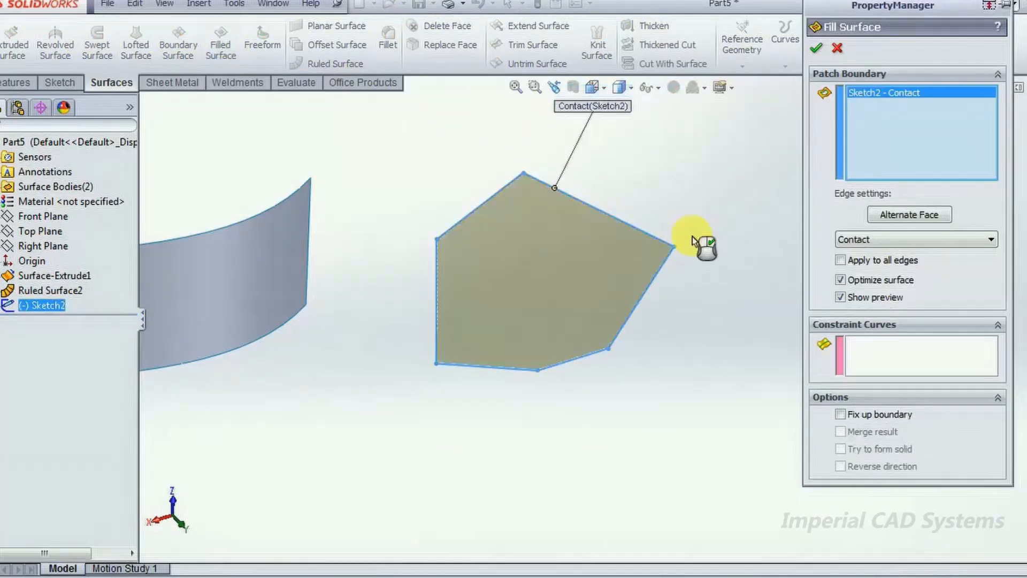
left_click(818, 49)
- Examine the filled polygon surface and its placement beside the spline surface from several angles
middle_click_drag(700, 331, 716, 295)
middle_click_drag(612, 386, 693, 100, "ctrl")
scroll(693, 107, "down", 1)
scroll(665, 428, "down", 1)
scroll(672, 397, "up", 2)
middle_click_drag(672, 397, 669, 356)
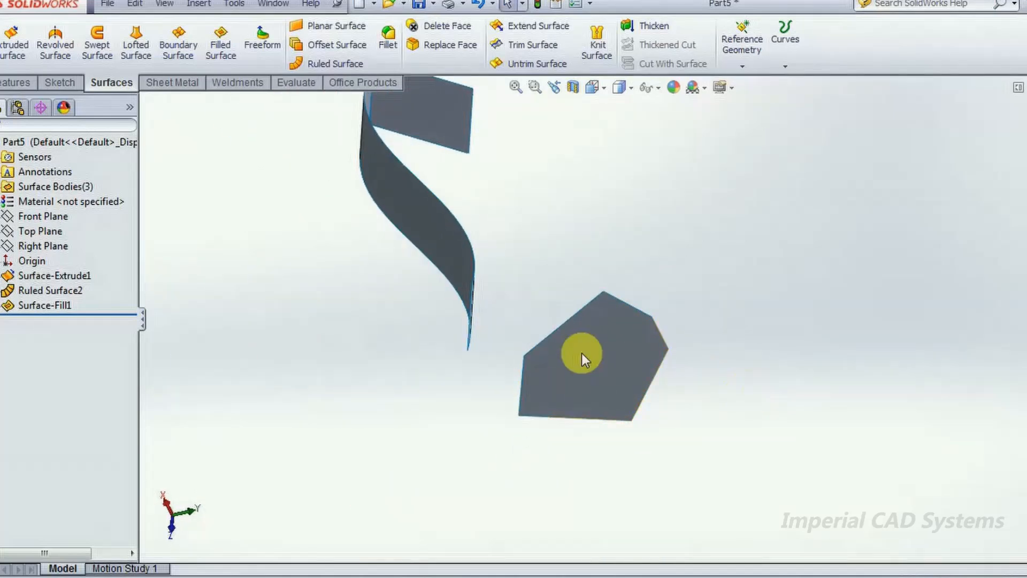
scroll(582, 354, "up", 1)
scroll(580, 359, "down", 2)
scroll(785, 204, "down", 1)
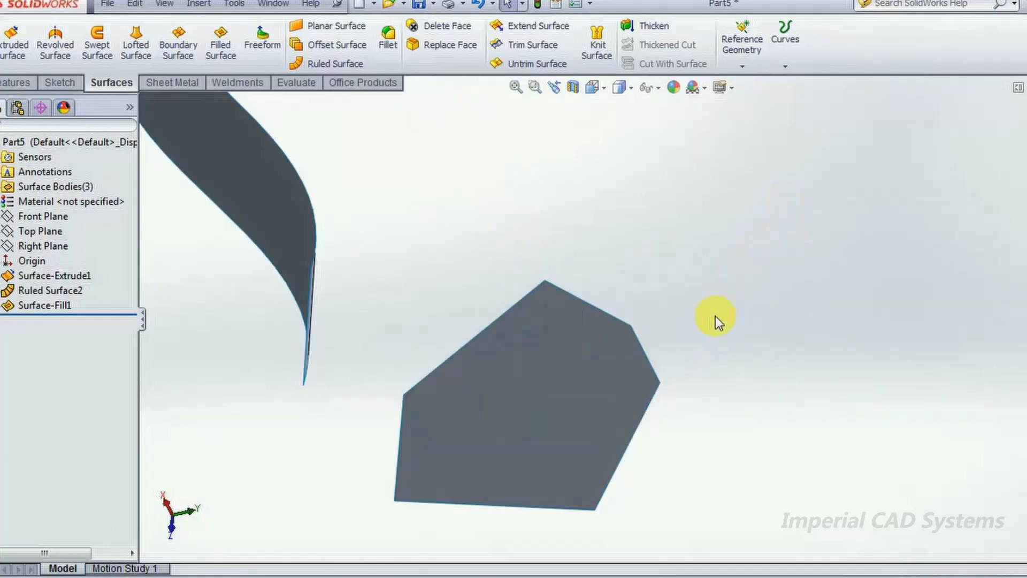
middle_click_drag(660, 377, 652, 390)
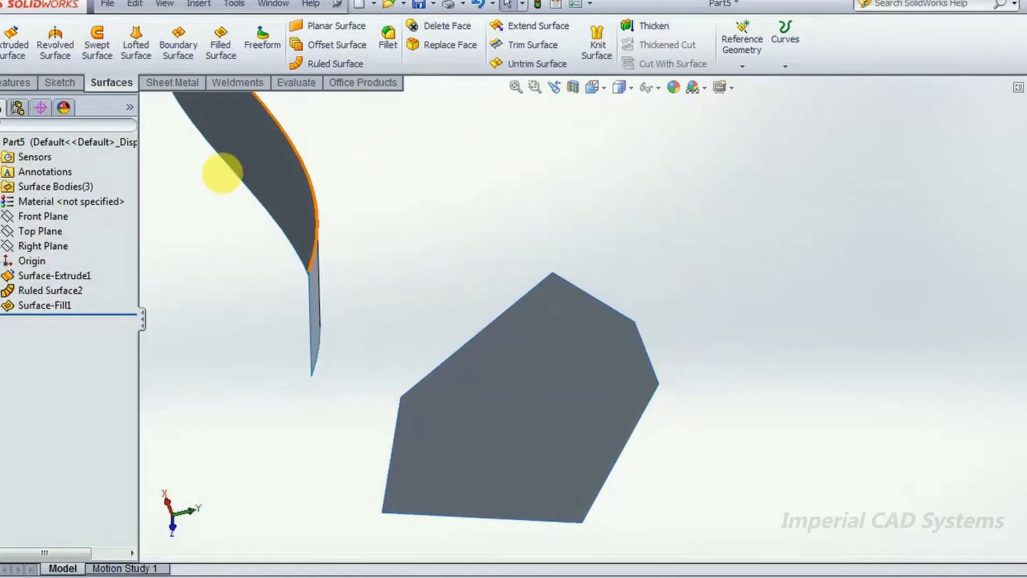
left_click(57, 81)
left_click(10, 33)
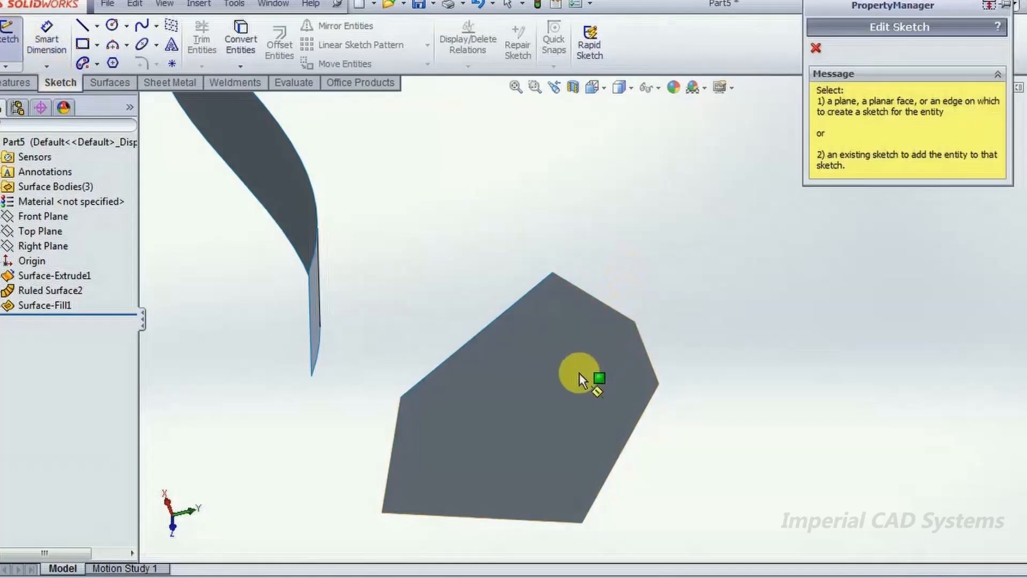
left_click(579, 372)
right_click_drag(746, 247, 705, 243)
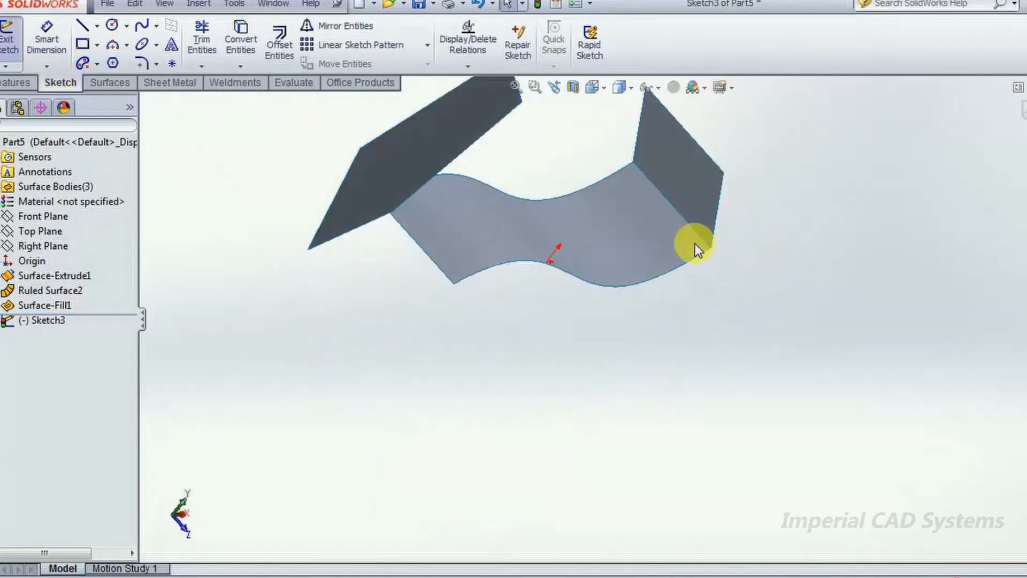
scroll(424, 263, "down", 7)
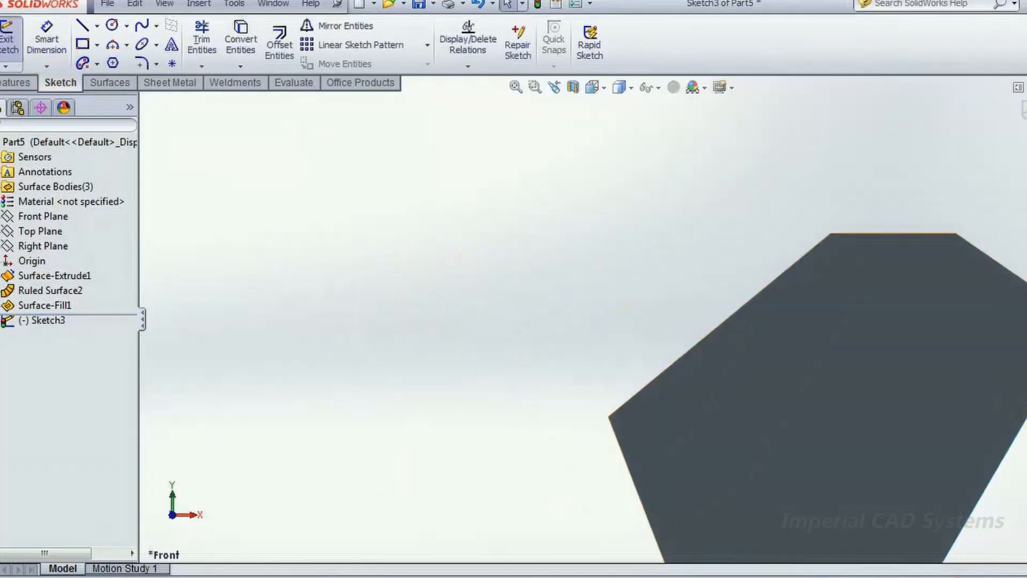
scroll(428, 265, "up", 3)
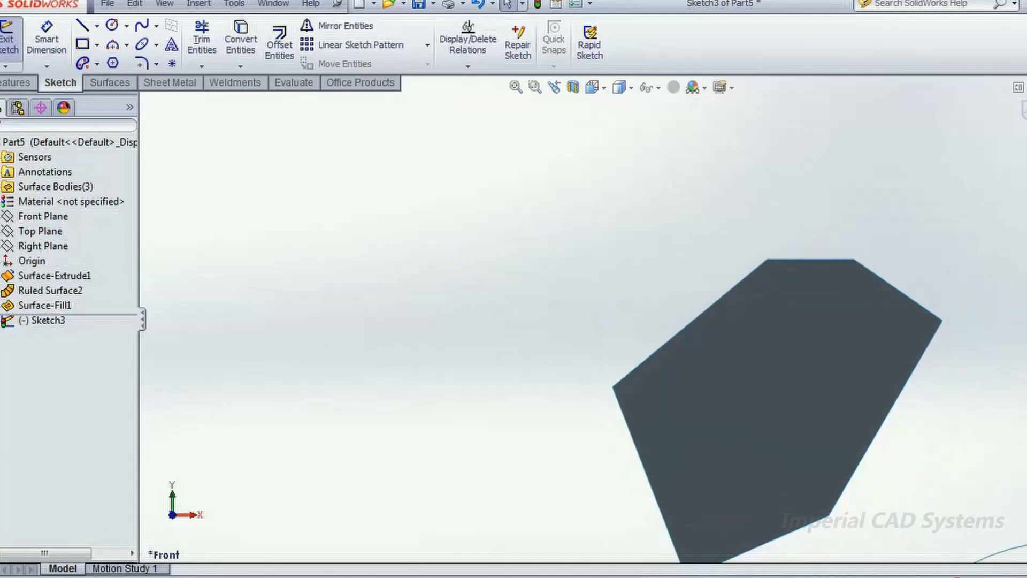
left_click(112, 25)
key("Escape")
left_click(756, 345)
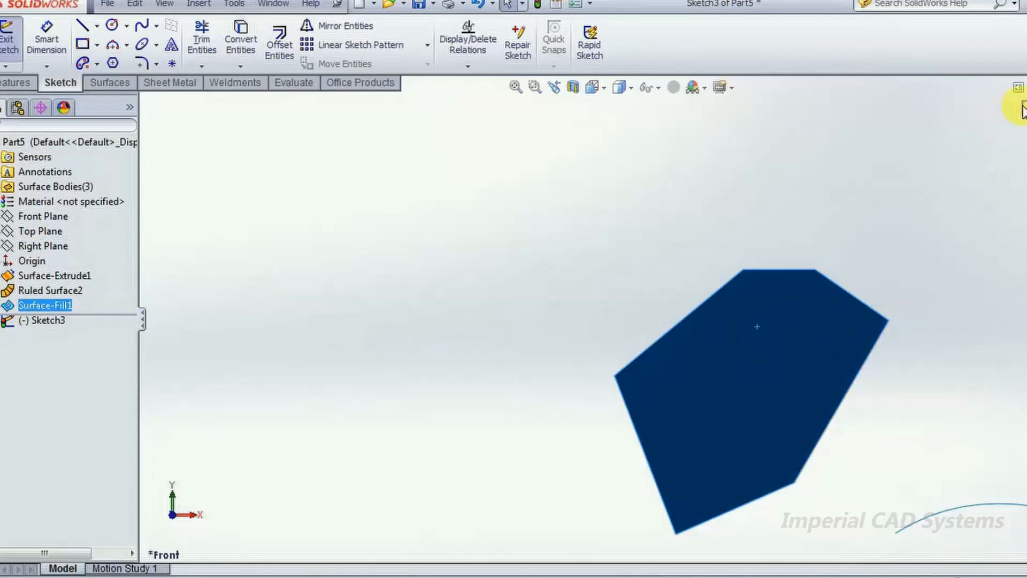
- Start a sketch on the filled polygon surface and draw a circle of about 27 mm radius near its middle
mouse_move(984, 265)
middle_mouse_down()
mouse_move(890, 340)
mouse_move(914, 229)
mouse_move(930, 211)
middle_mouse_up()
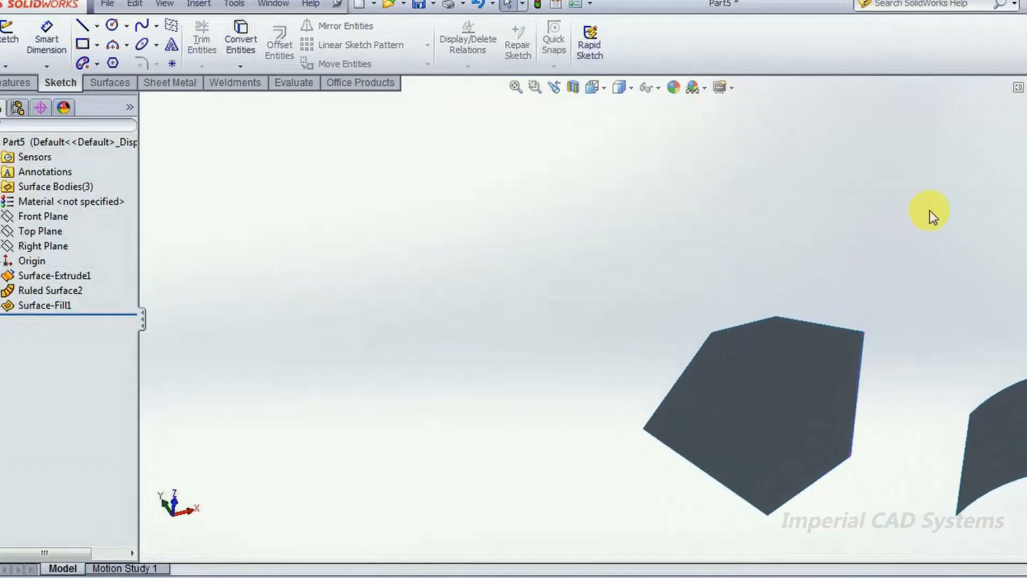
middle_click_drag(929, 210, 825, 330)
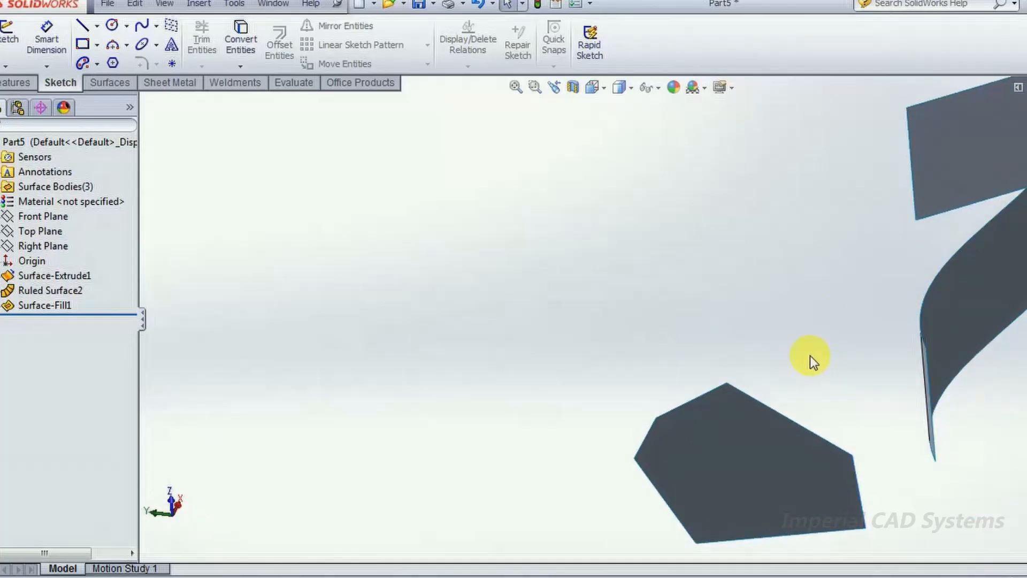
middle_click_drag(808, 406, 619, 407)
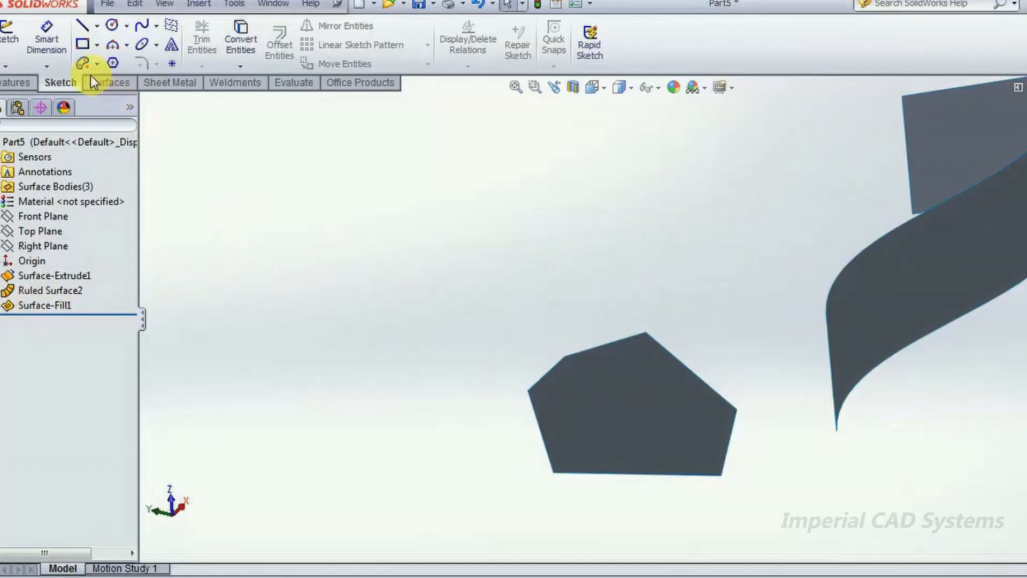
left_click(8, 32)
left_click(661, 360)
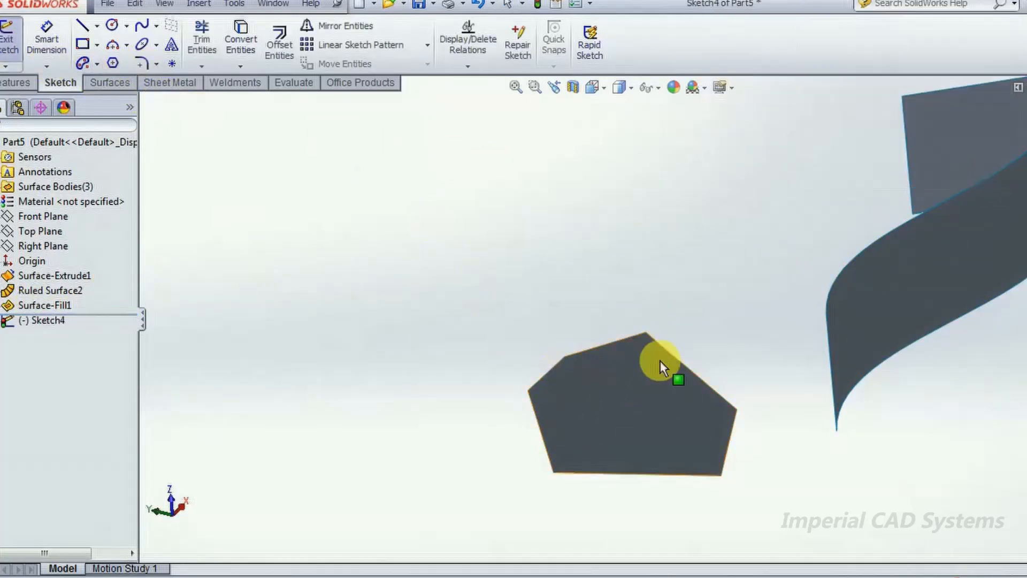
left_click(110, 25)
left_click(448, 290)
left_click(466, 252)
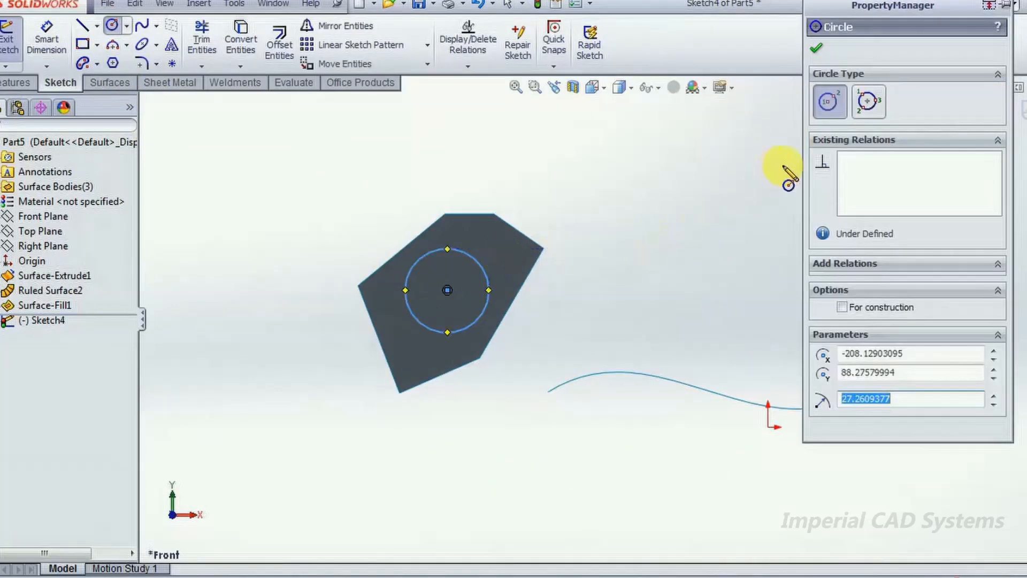
- Accept the circle on the filled polygon surface and close its sketch
left_click(817, 49)
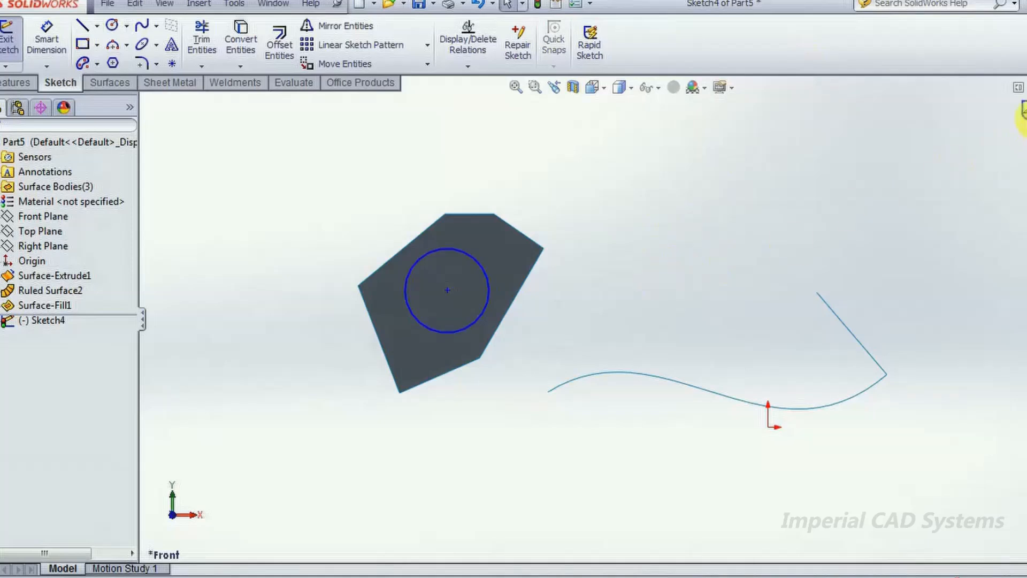
left_click(1022, 109)
mouse_move(820, 270)
middle_mouse_down()
mouse_move(721, 259)
mouse_move(393, 291)
mouse_move(437, 333)
mouse_move(452, 390)
mouse_move(654, 456)
mouse_move(678, 416)
mouse_move(680, 459)
mouse_move(602, 435)
middle_mouse_up()
left_click(653, 457)
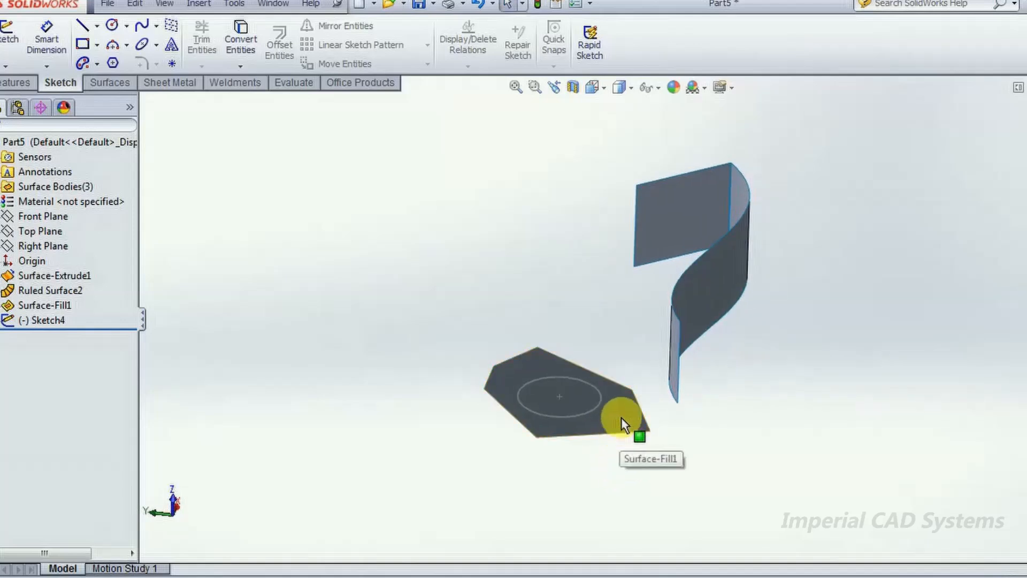
middle_click_drag(544, 295, 544, 145)
- Trim the filled polygon surface with the circle sketch as a standard trim tool, keeping the region outside the circle
left_click(128, 86)
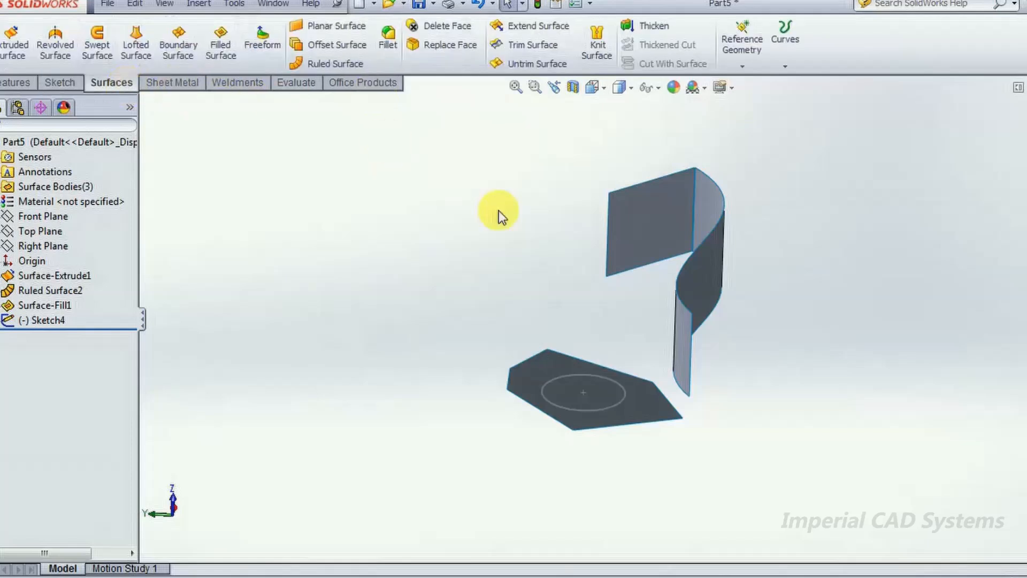
middle_click_drag(574, 235, 573, 241)
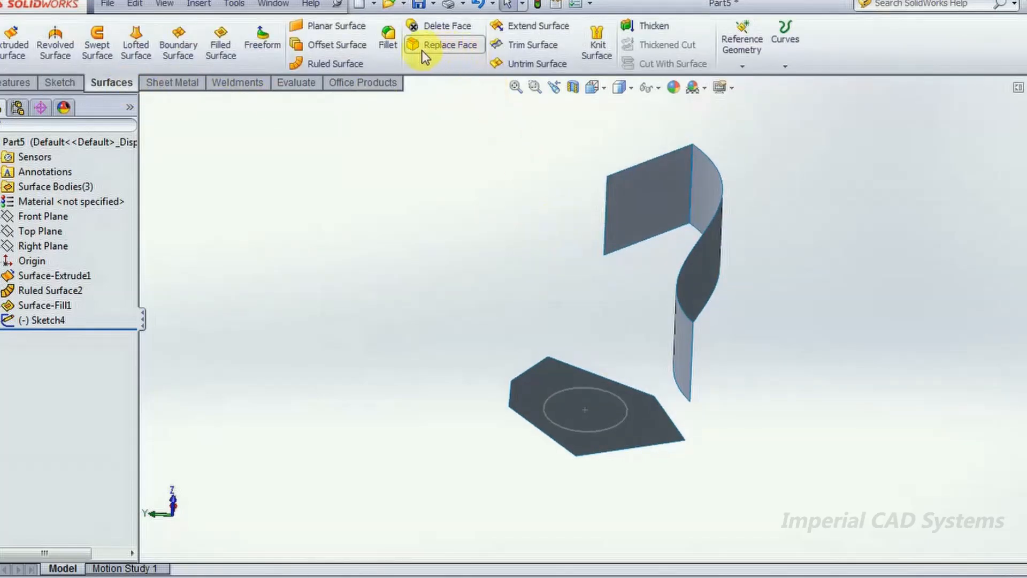
left_click(518, 49)
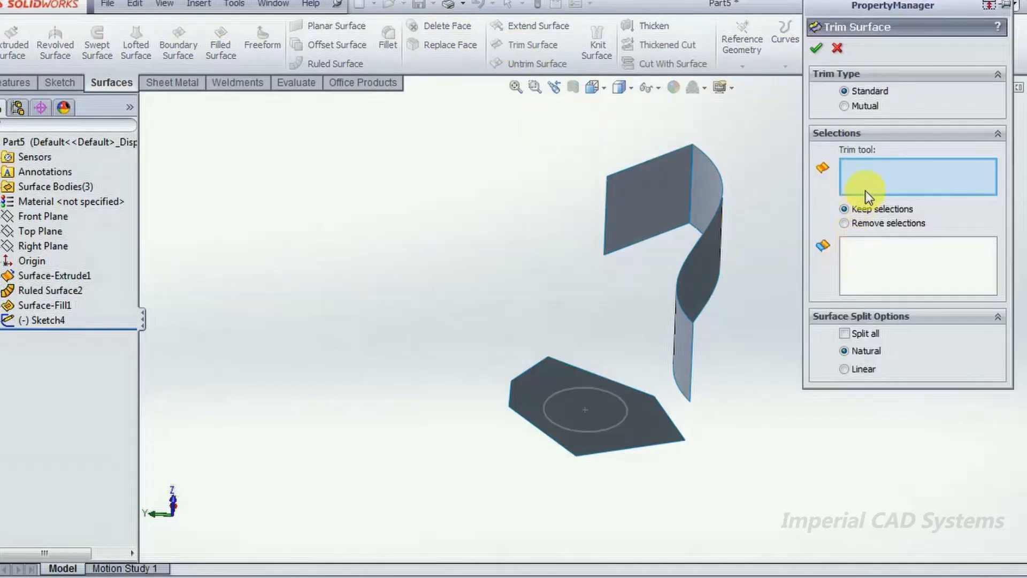
left_click(627, 420)
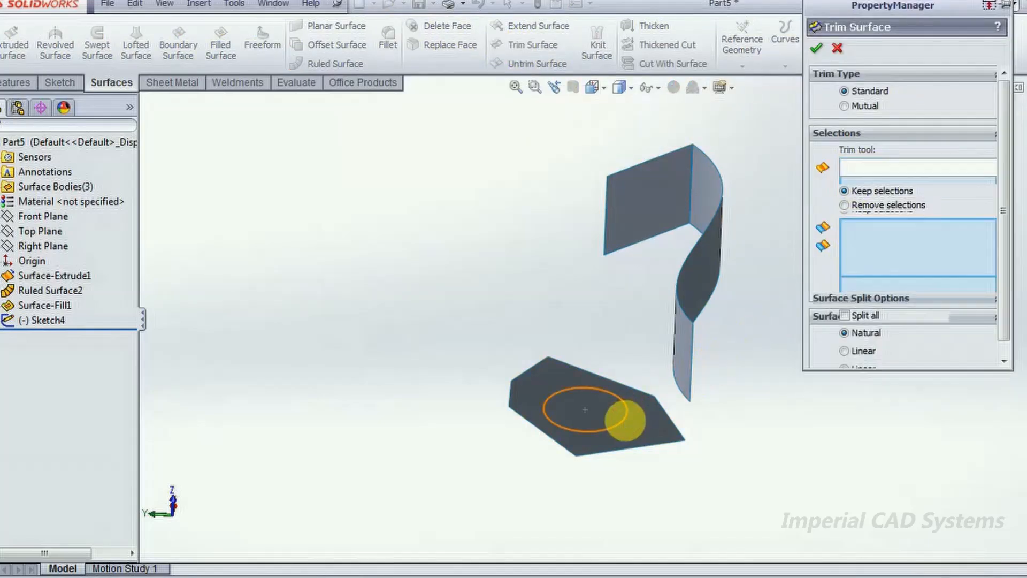
left_click(646, 422)
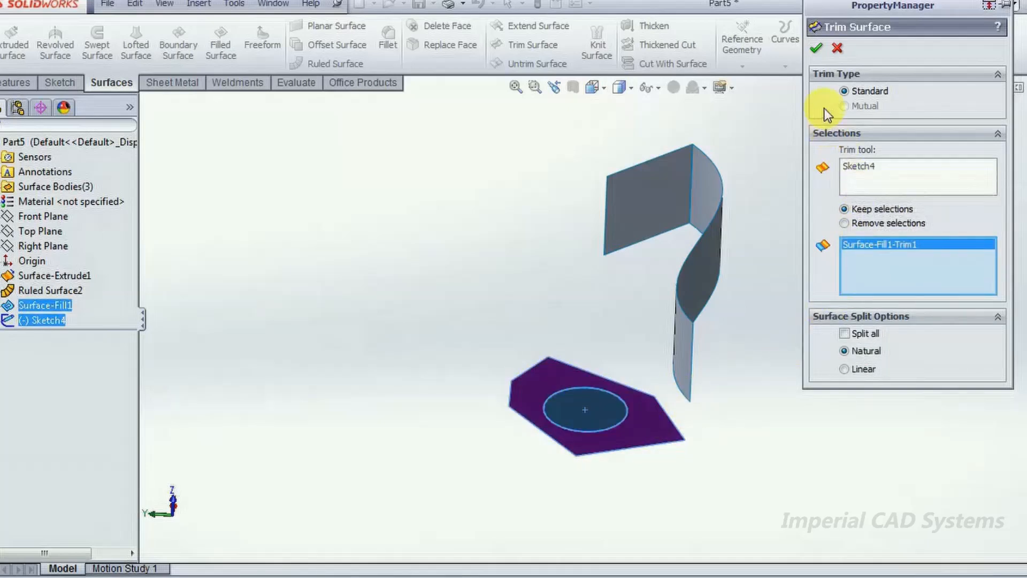
left_click(816, 51)
middle_click_drag(810, 240, 802, 210)
- Try untrimming all edges of the holed polygon face at 0% with merging into the original, and undo it
left_click(528, 65)
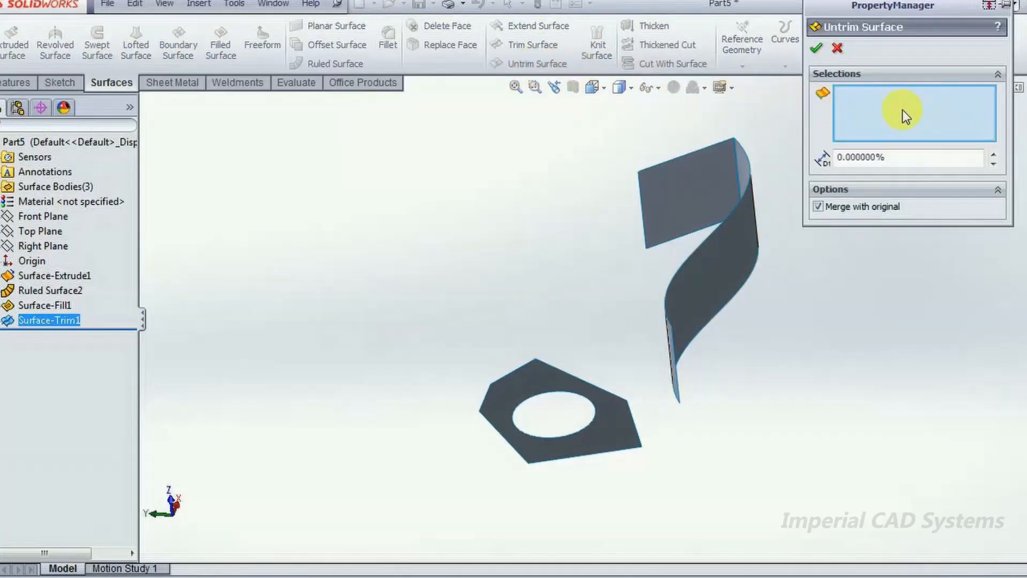
left_click(616, 421)
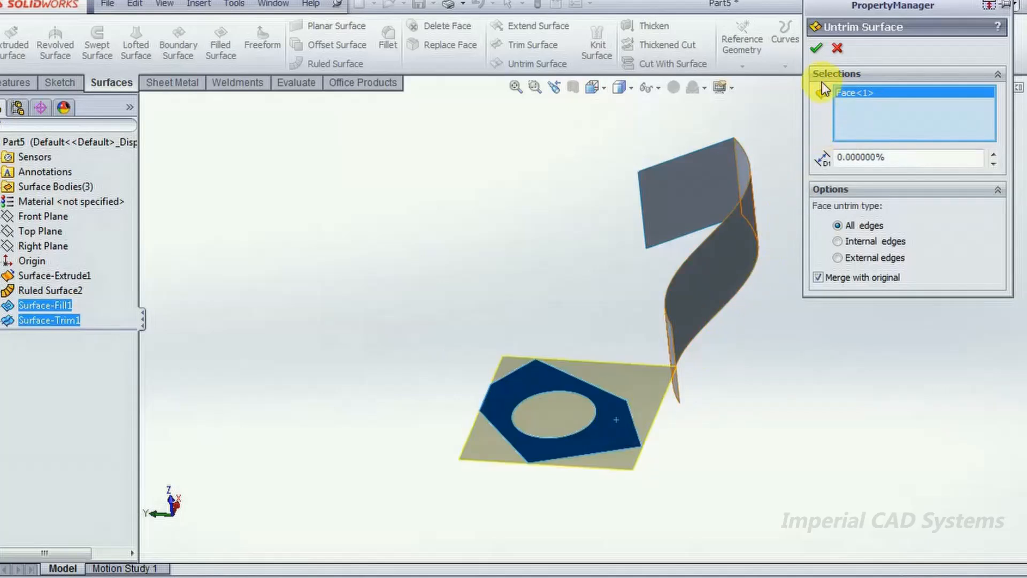
left_click(815, 49)
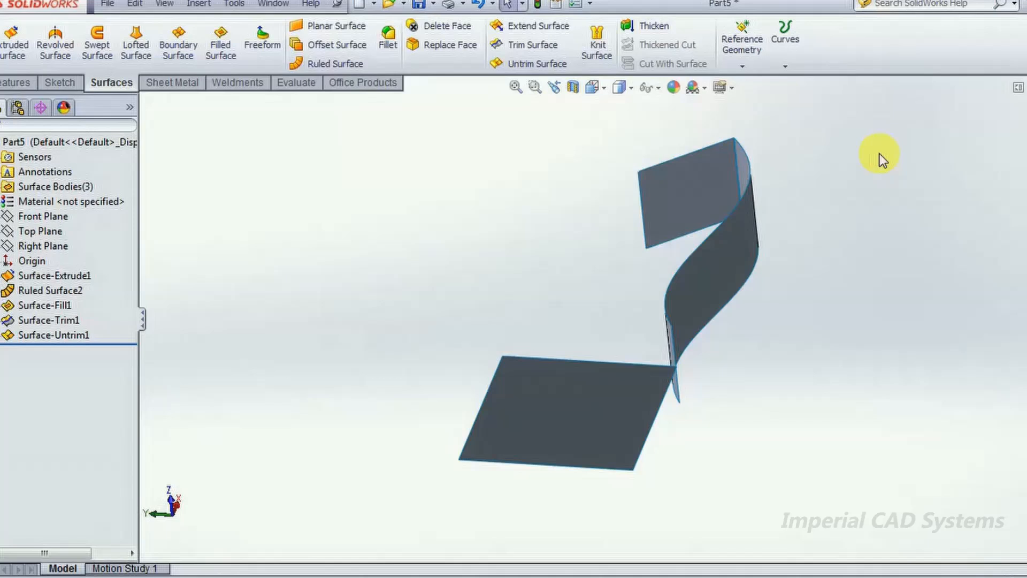
key("ctrl+z")
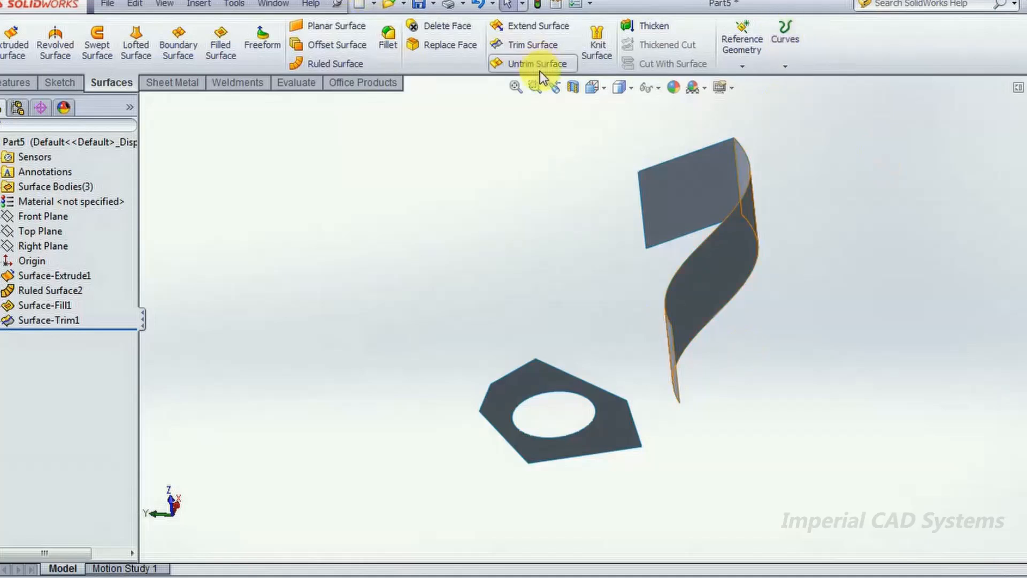
- Try extending one outer edge of the holed polygon surface linearly by 21.764 mm, and undo the extension
left_click(531, 28)
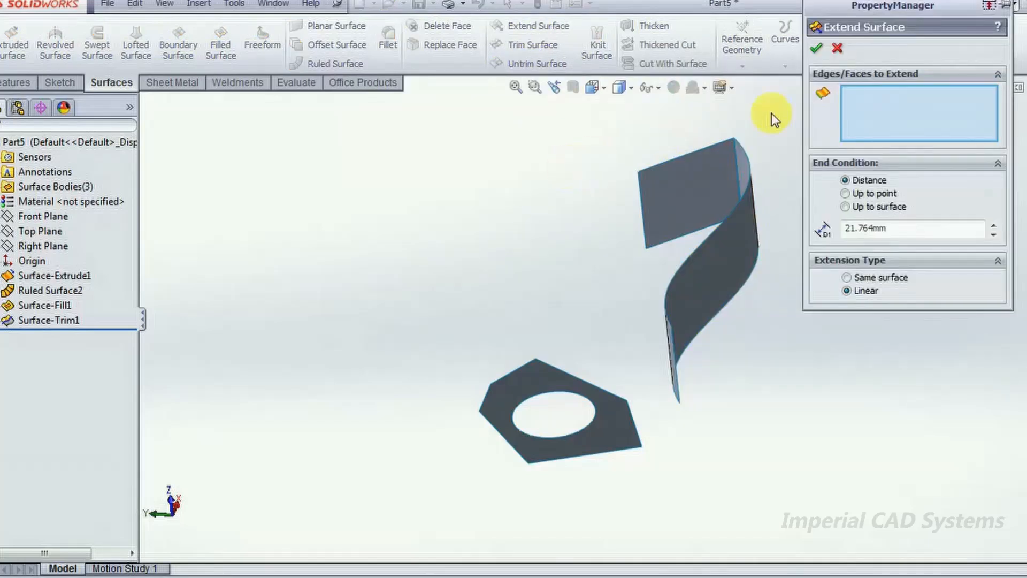
left_click(497, 431)
scroll(527, 468, "up", 2)
scroll(531, 460, "down", 2)
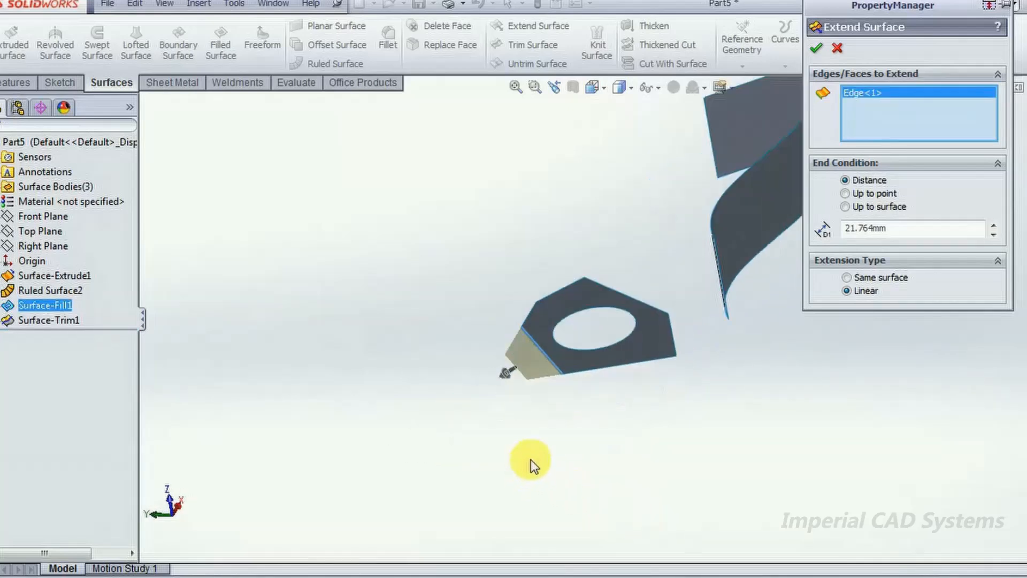
left_click(811, 48)
middle_click_drag(712, 399, 744, 360)
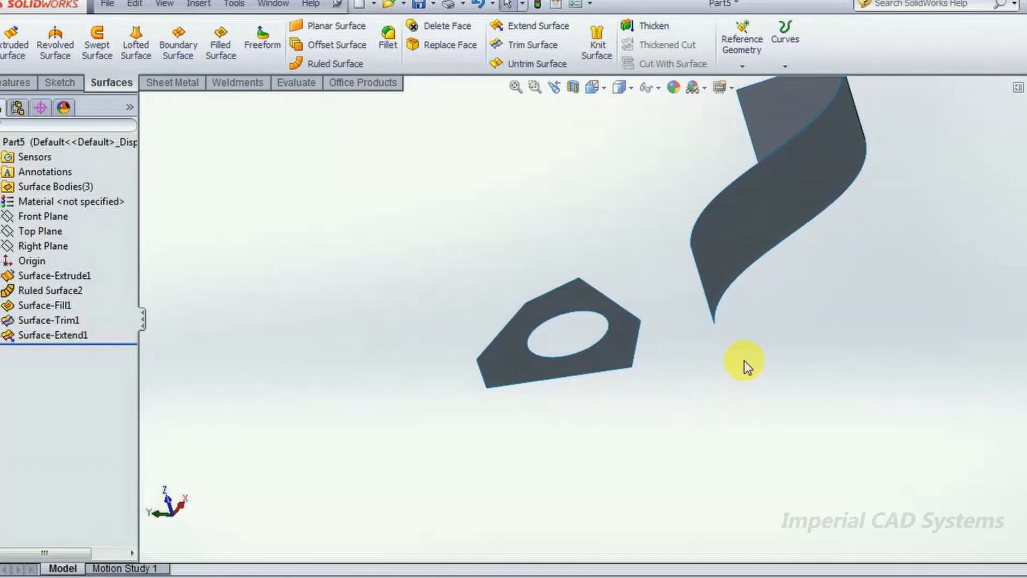
key("ctrl+z")
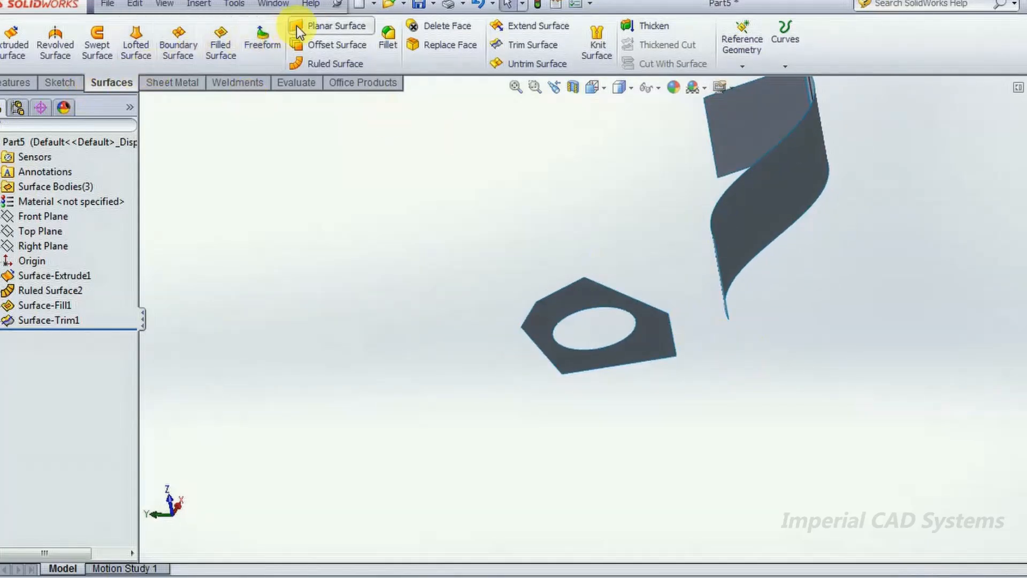
left_click(310, 25)
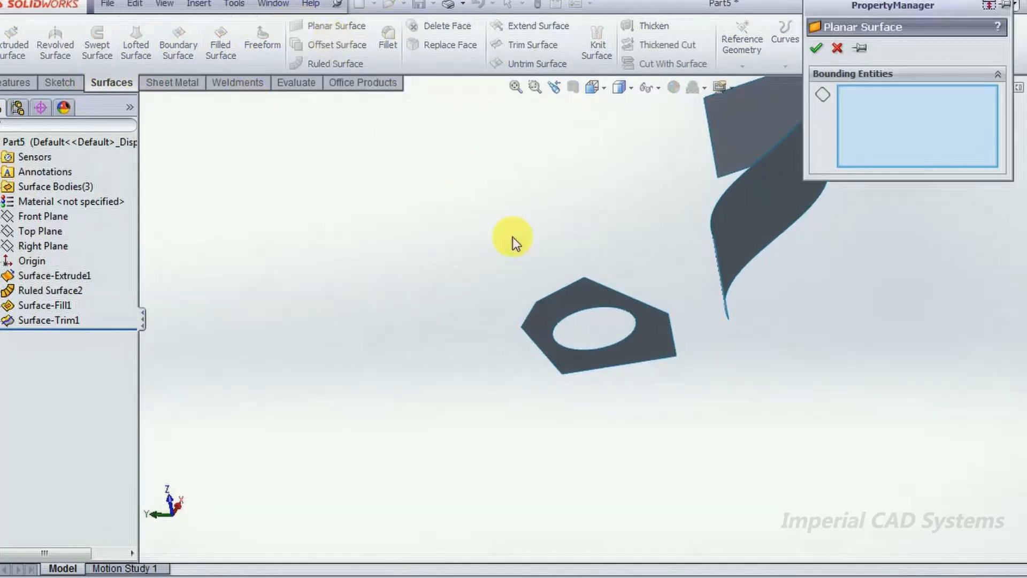
left_click(540, 352)
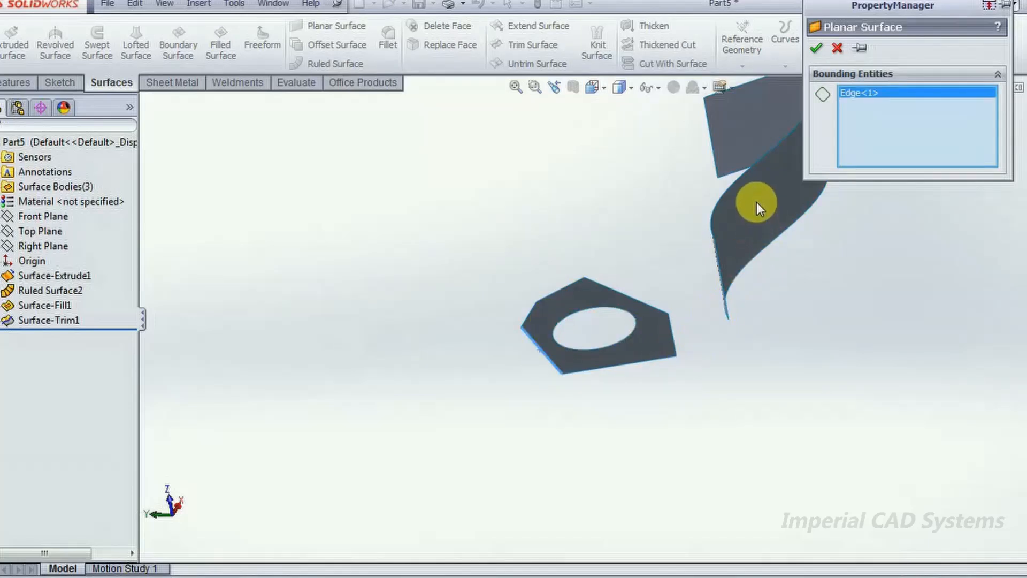
left_click(836, 48)
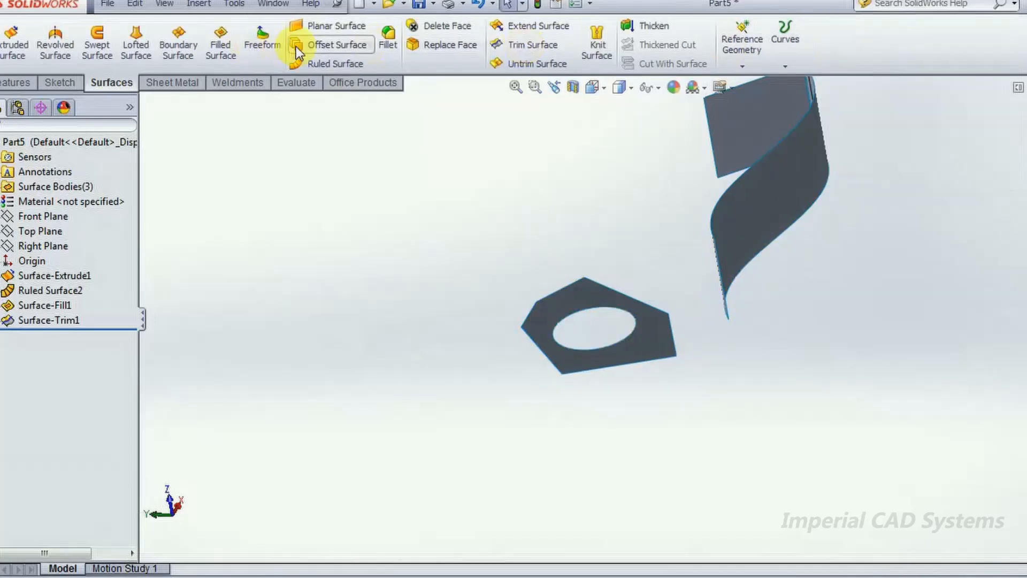
- Create a 70 mm ruled surface normal to the polygon surface along one of its outer edges
left_click(338, 63)
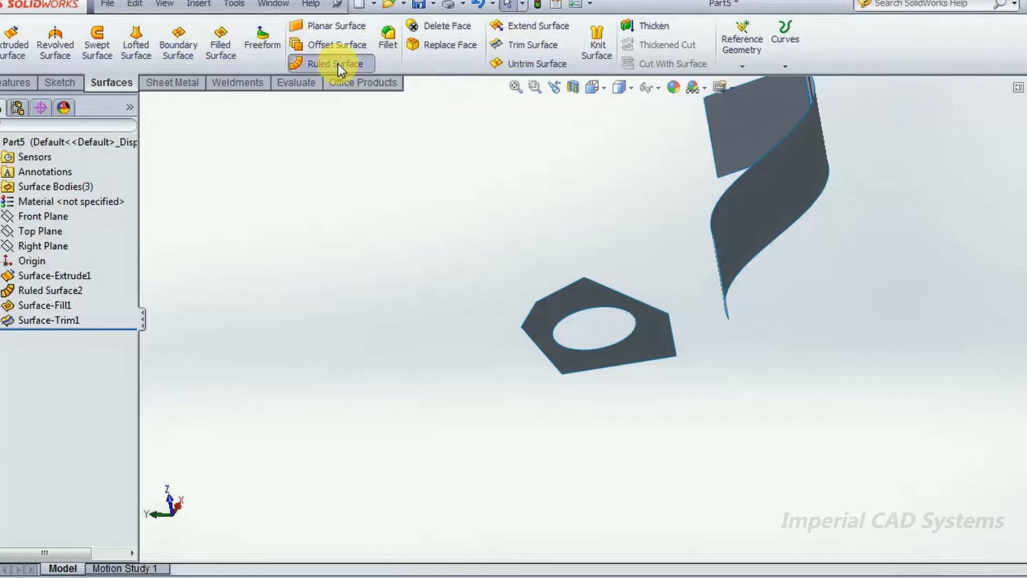
left_click(540, 348)
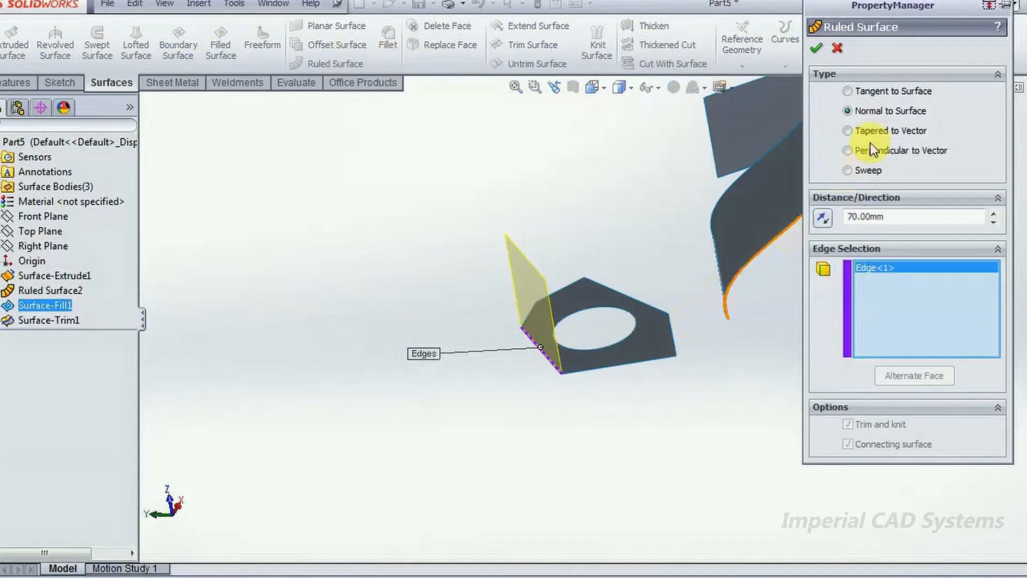
left_click(877, 90)
left_click(872, 111)
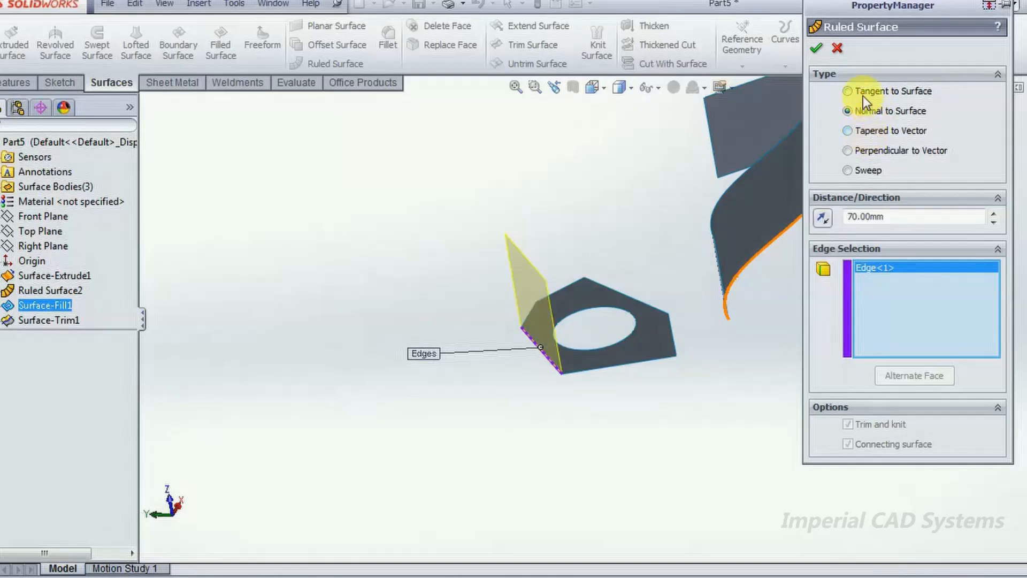
left_click(816, 48)
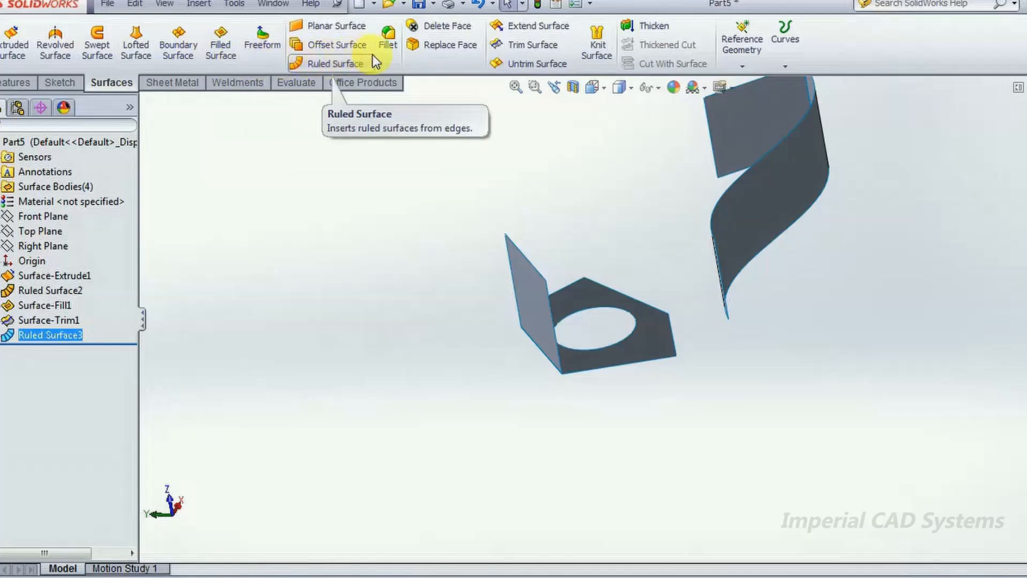
- Extend the polygon surface linearly by 30 mm from the outer edge adjacent to the ruled surface
left_click(535, 26)
middle_click_drag(717, 431, 607, 396)
left_click(603, 382)
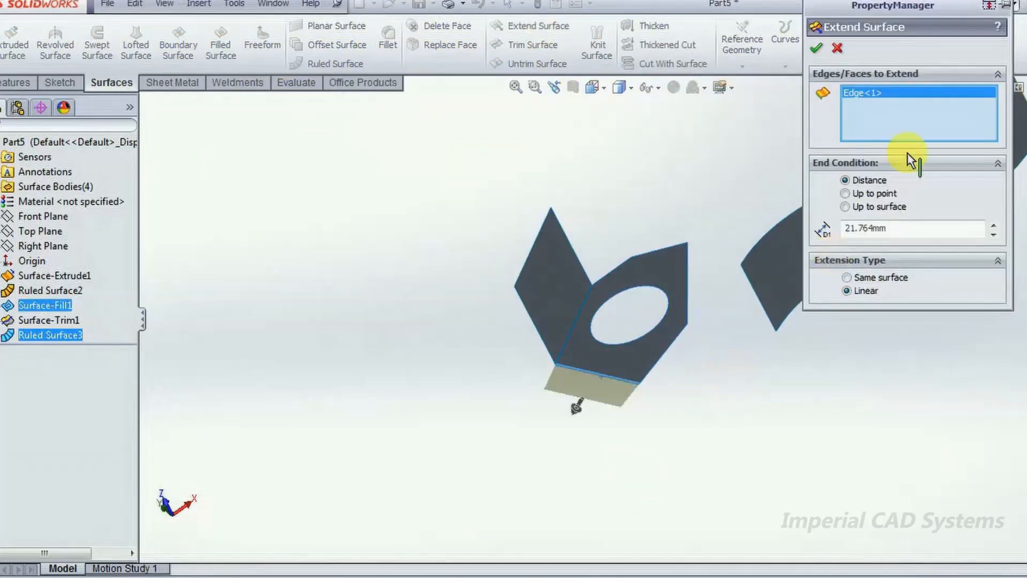
double_click(899, 228)
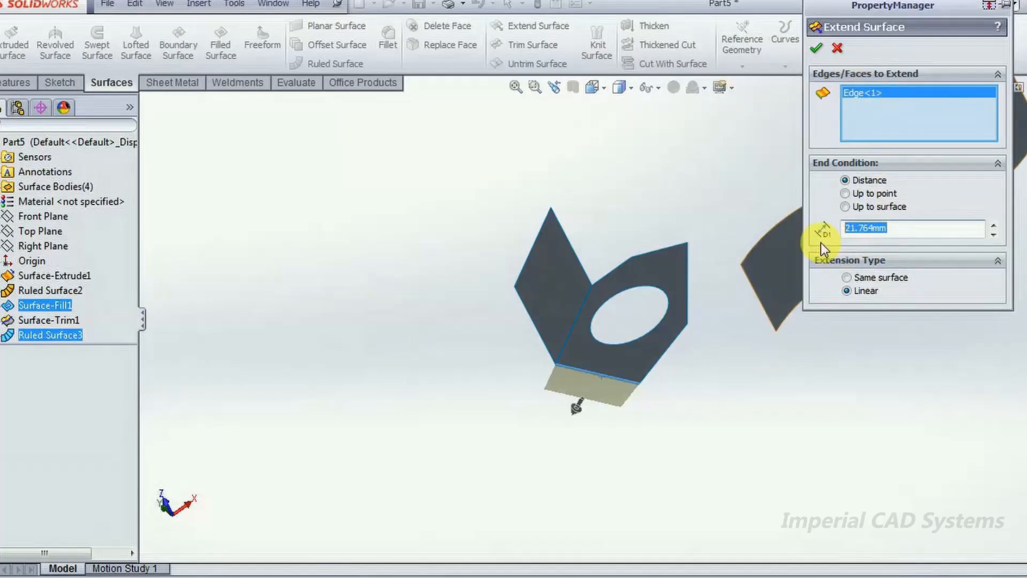
type("30.00mm")
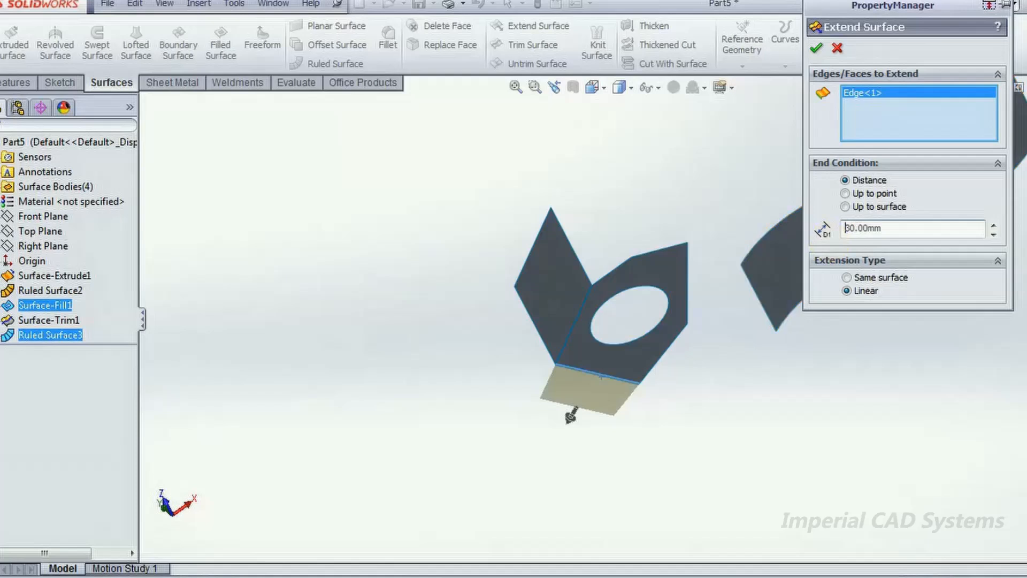
left_click(817, 48)
middle_click_drag(707, 390, 695, 331)
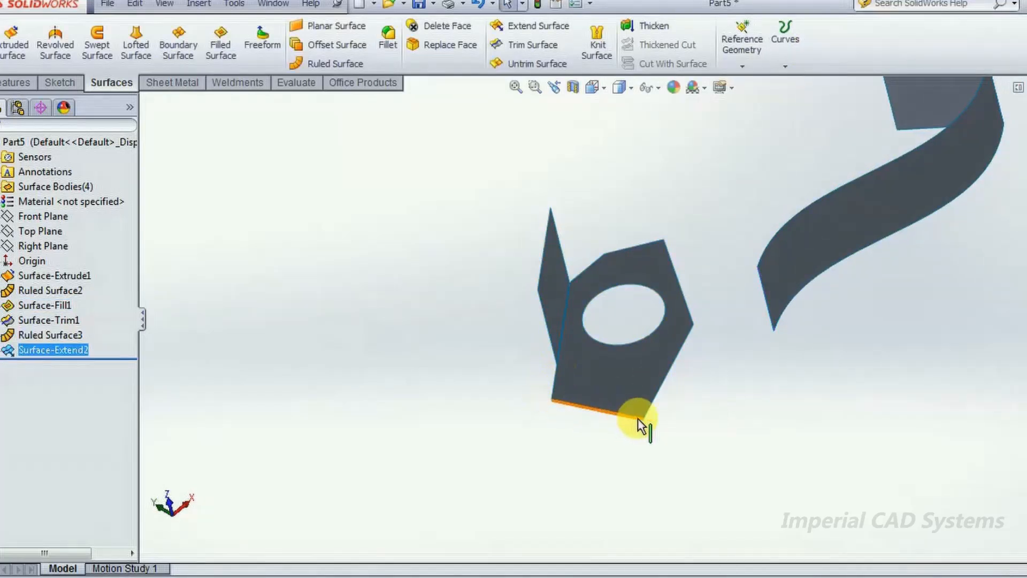
middle_click_drag(605, 349, 717, 410)
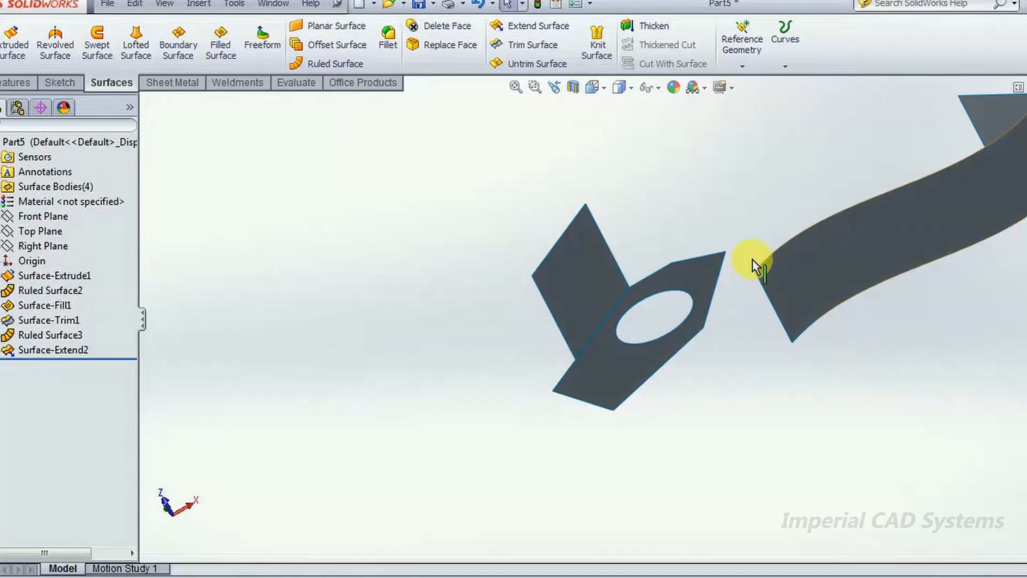
middle_click_drag(493, 240, 394, 176)
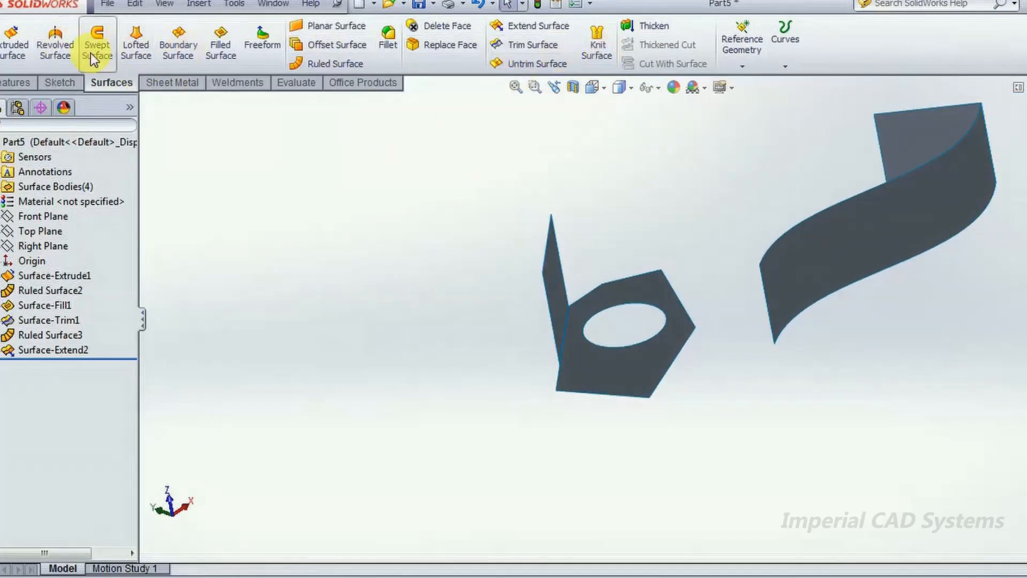
- Create a new part document from the Part template
left_click(131, 4)
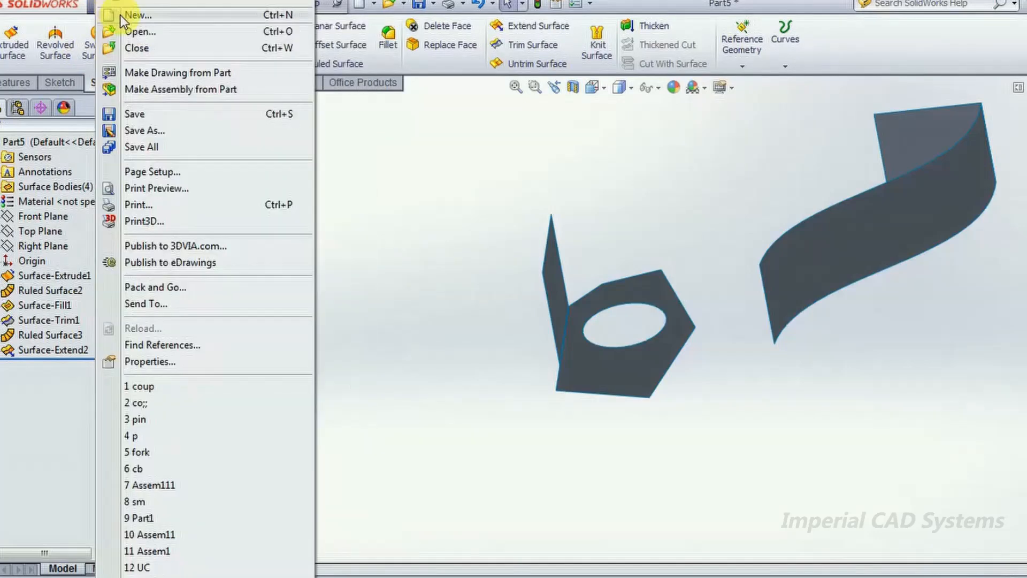
left_click(134, 19)
left_click(562, 107)
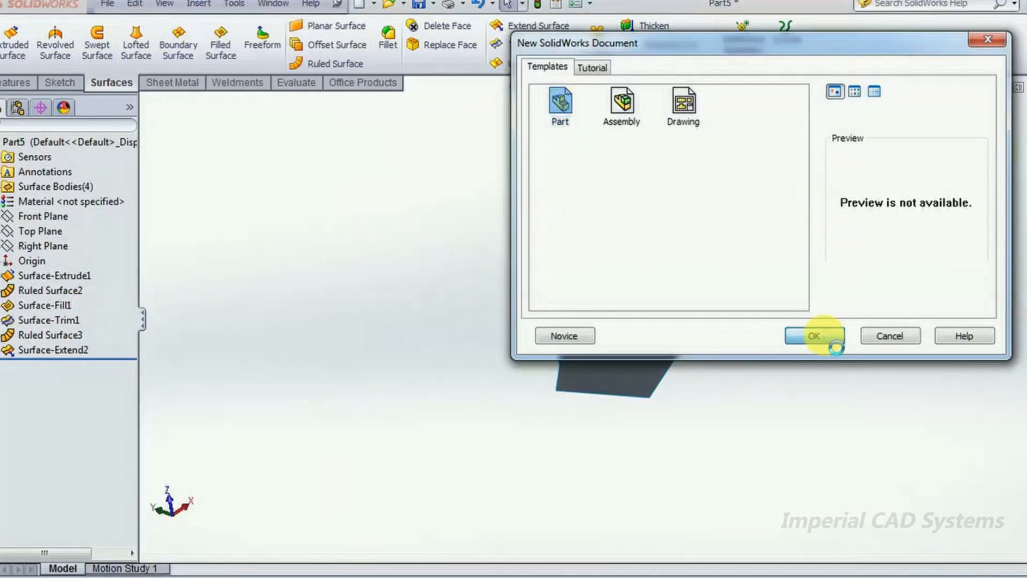
left_click(814, 336)
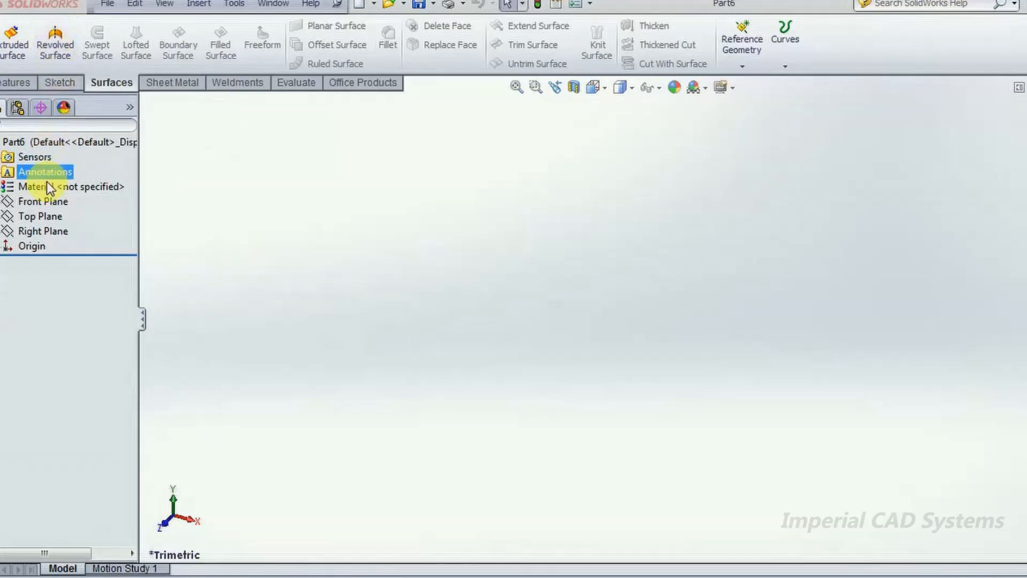
- Sketch an S-shaped seven-point spline on the Front Plane and reshape its lower bend by moving its fourth point down and slightly inward
left_click(45, 204)
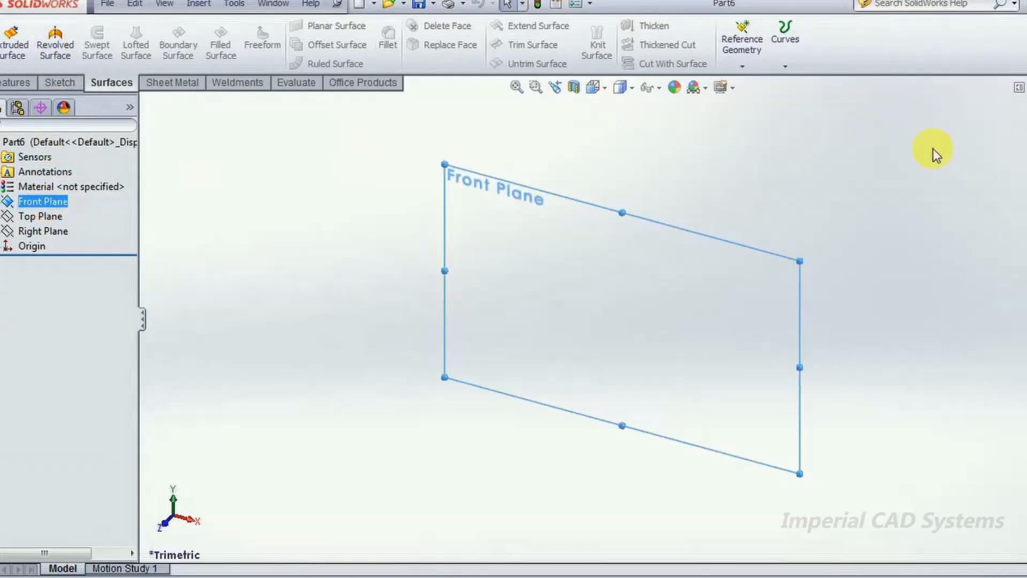
left_click(72, 188, "ctrl")
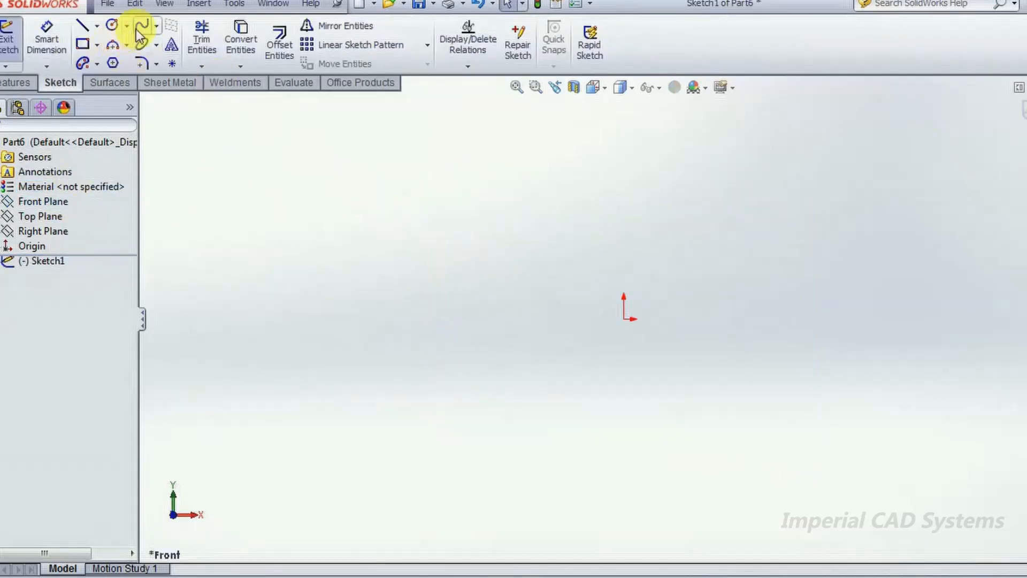
left_click(140, 35)
left_click(471, 175)
left_click(523, 242)
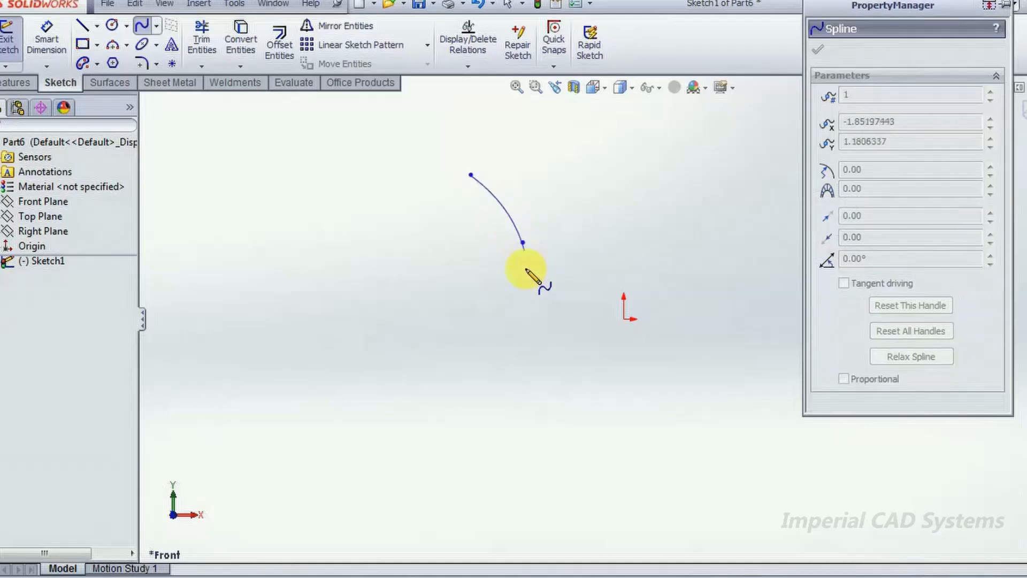
left_click(522, 330)
left_click(460, 382)
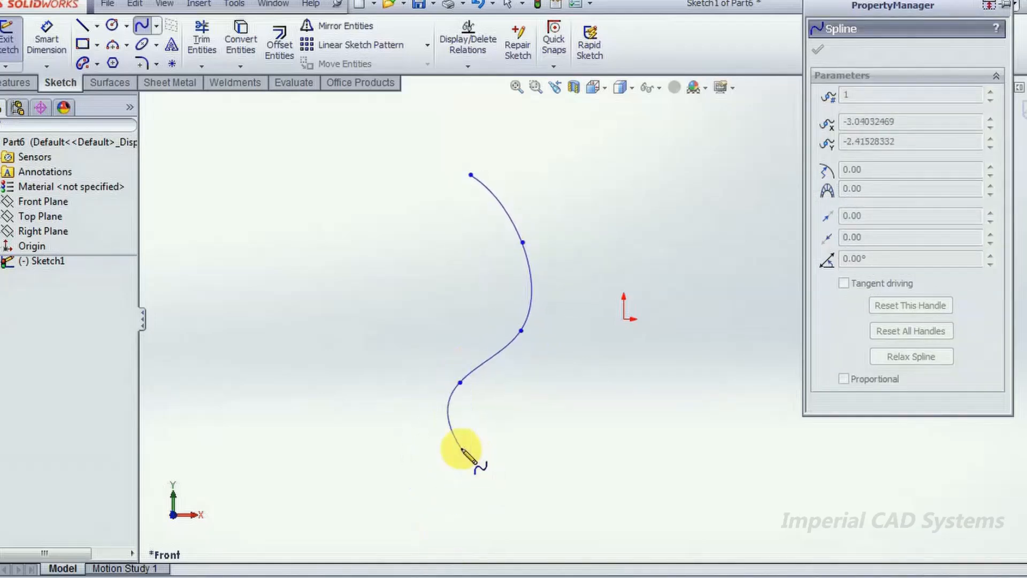
left_click(461, 523)
left_click(524, 542)
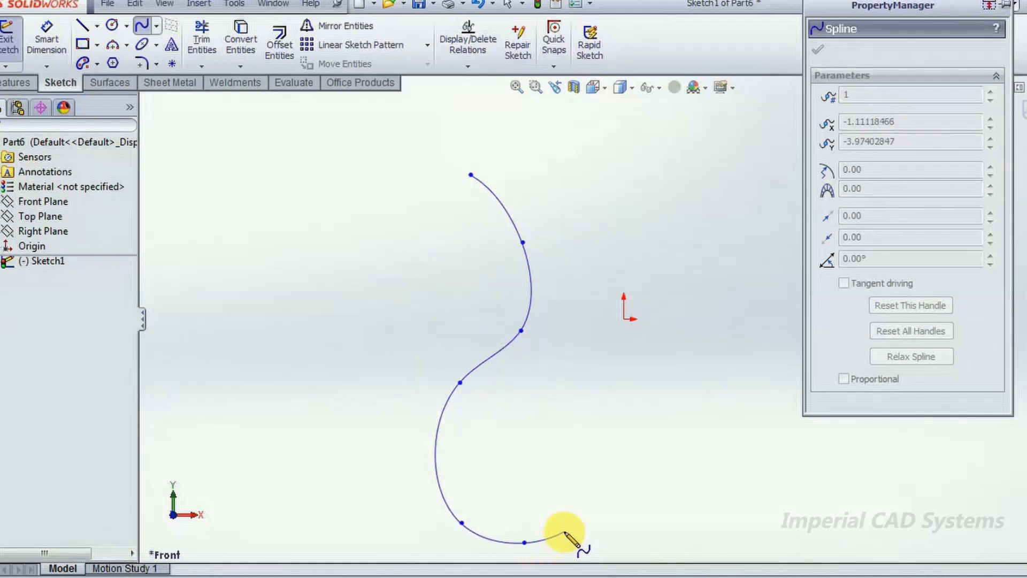
left_click(565, 532)
key("Escape")
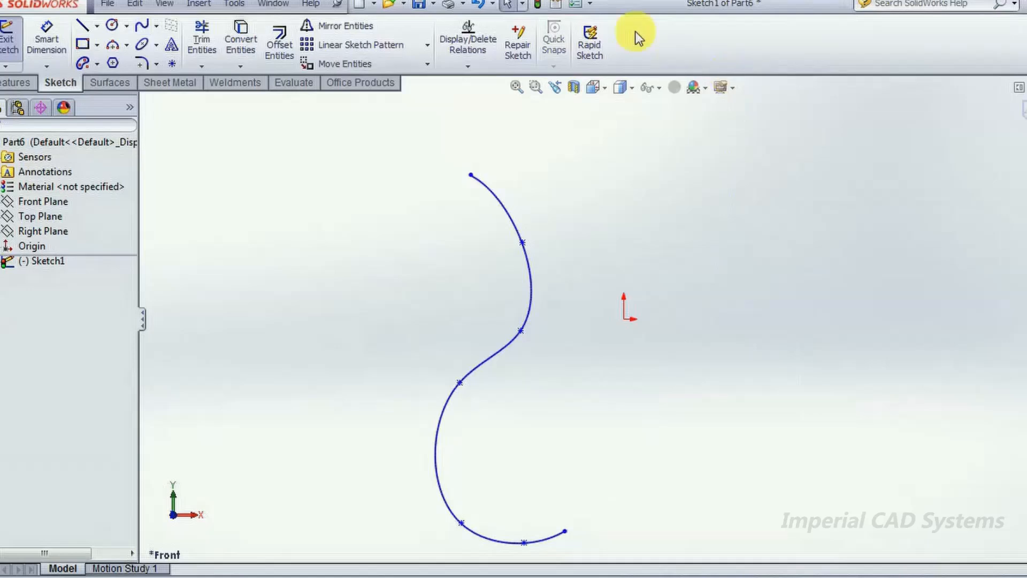
left_click_drag(462, 387, 467, 413)
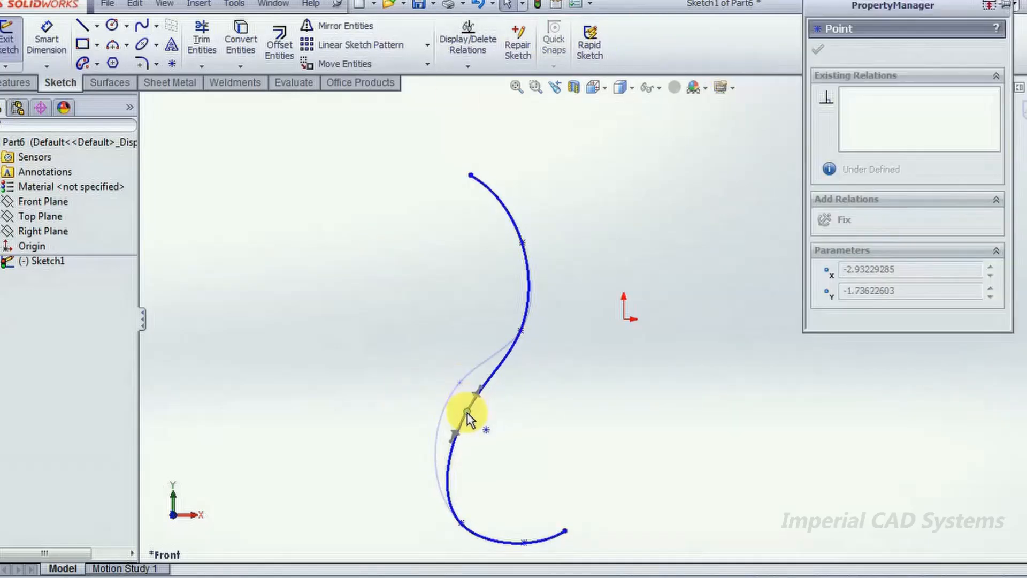
left_click(805, 55)
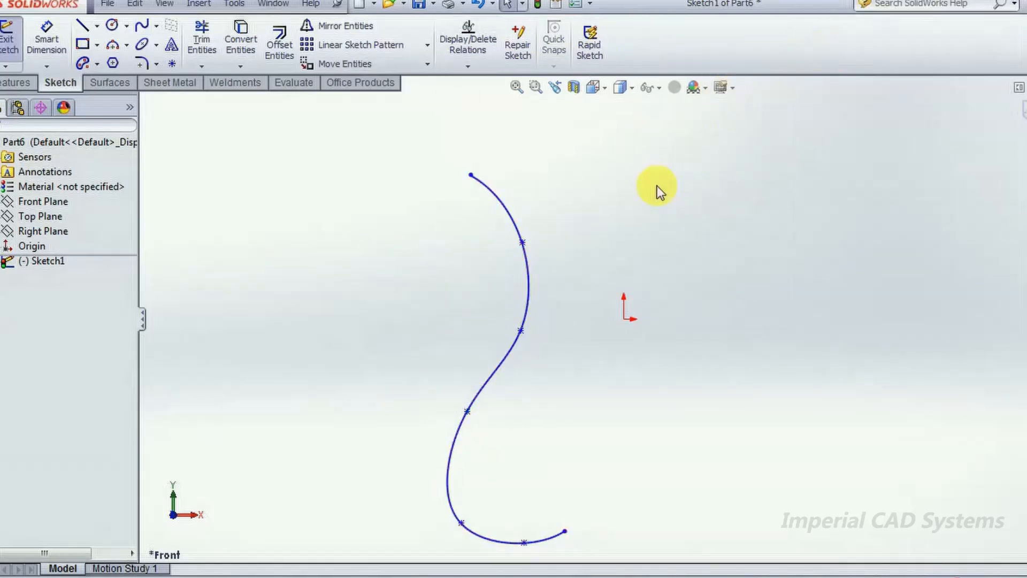
- Add a nearly vertical construction line running upward from the origin beside the spline and finish the sketch
left_click(96, 25)
left_click(124, 60)
left_click(624, 318)
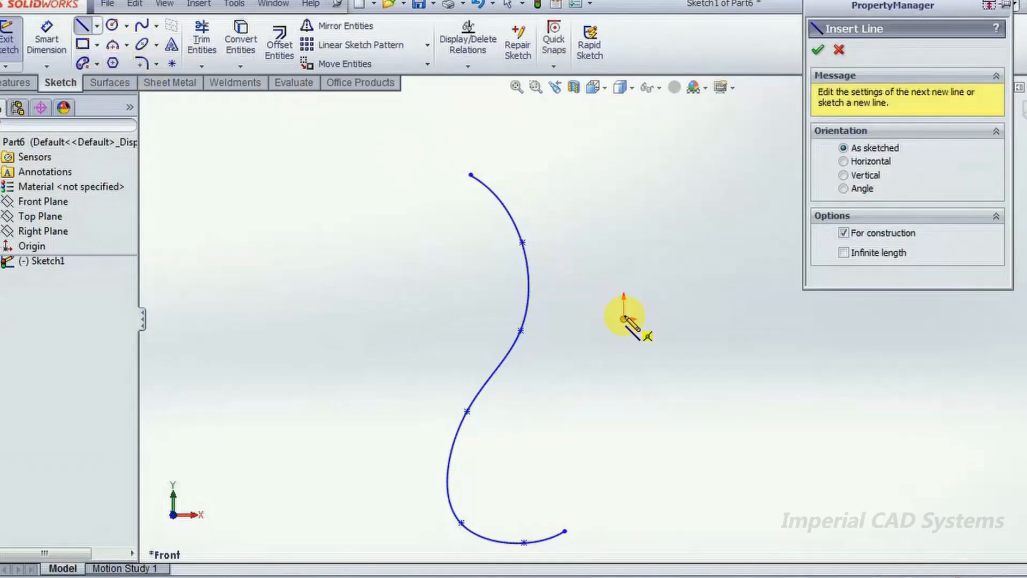
left_click(629, 117)
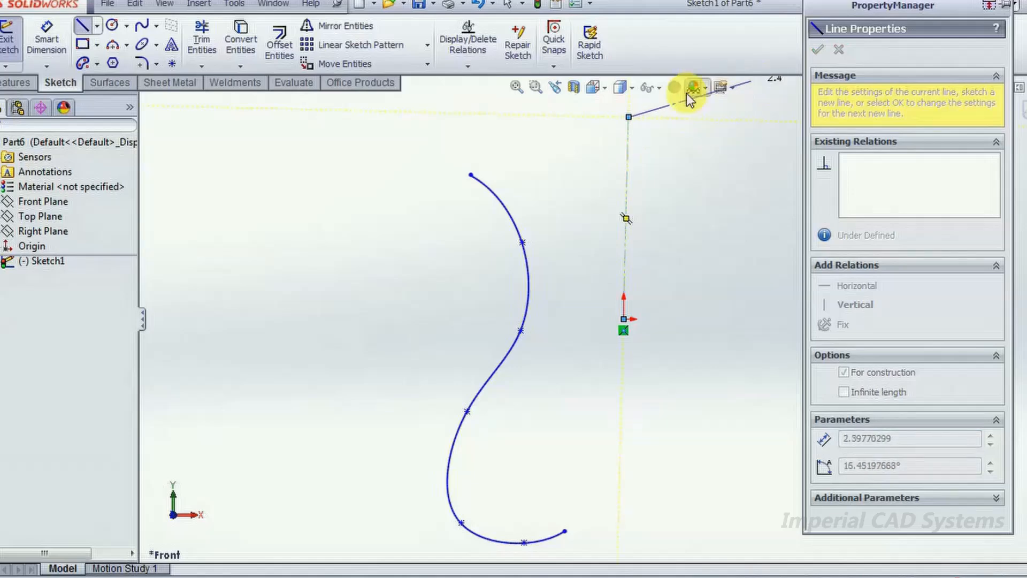
key("Escape")
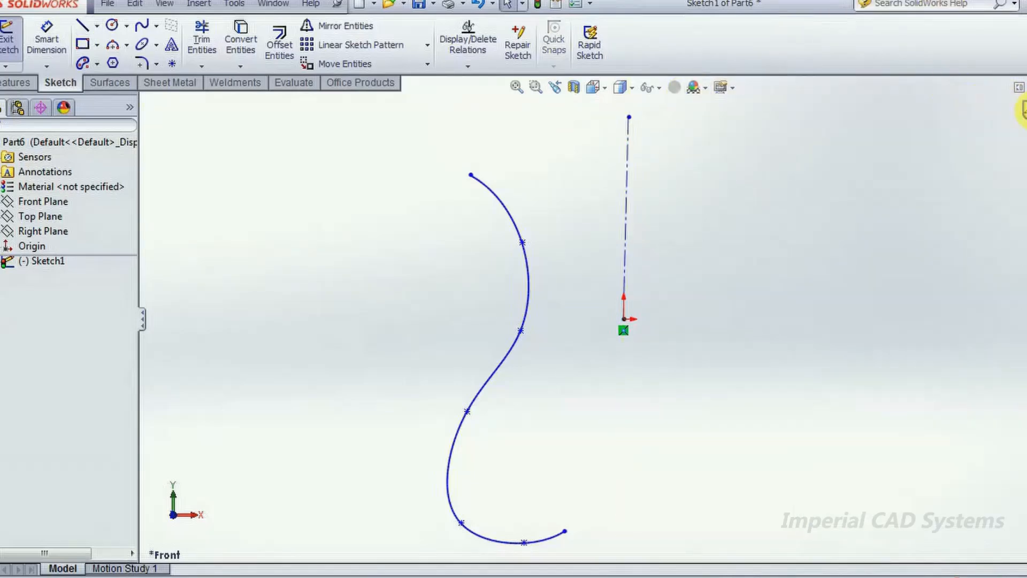
left_click(1022, 110)
- Create a revolved surface from the spline profile about the construction line
mouse_move(585, 259)
middle_mouse_down()
mouse_move(623, 268)
mouse_move(401, 222)
middle_mouse_up()
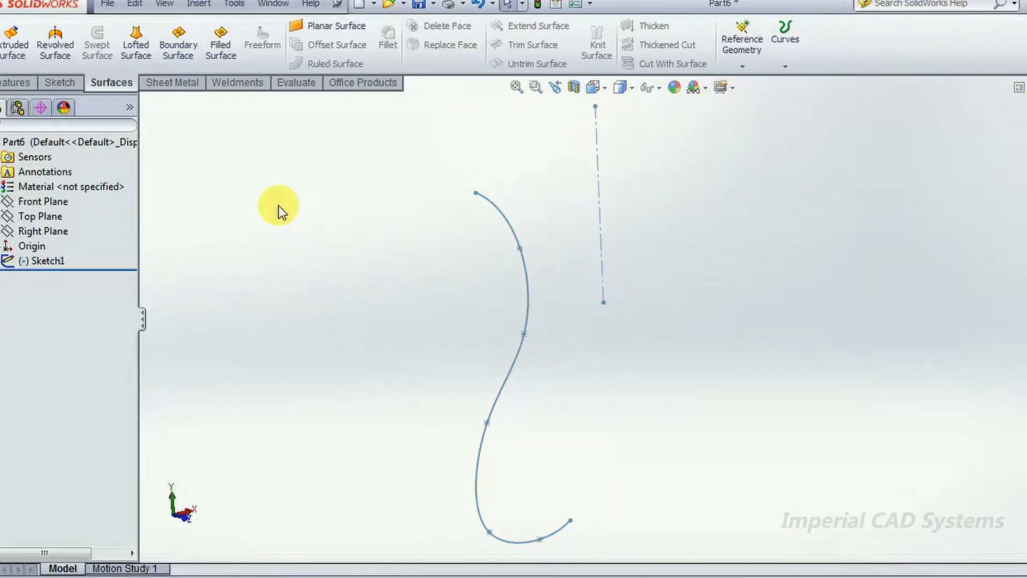
left_click(57, 47)
left_click(507, 227)
mouse_move(659, 207)
middle_mouse_down()
mouse_move(601, 156)
mouse_move(604, 233)
mouse_move(626, 151)
middle_mouse_up()
left_click(816, 49)
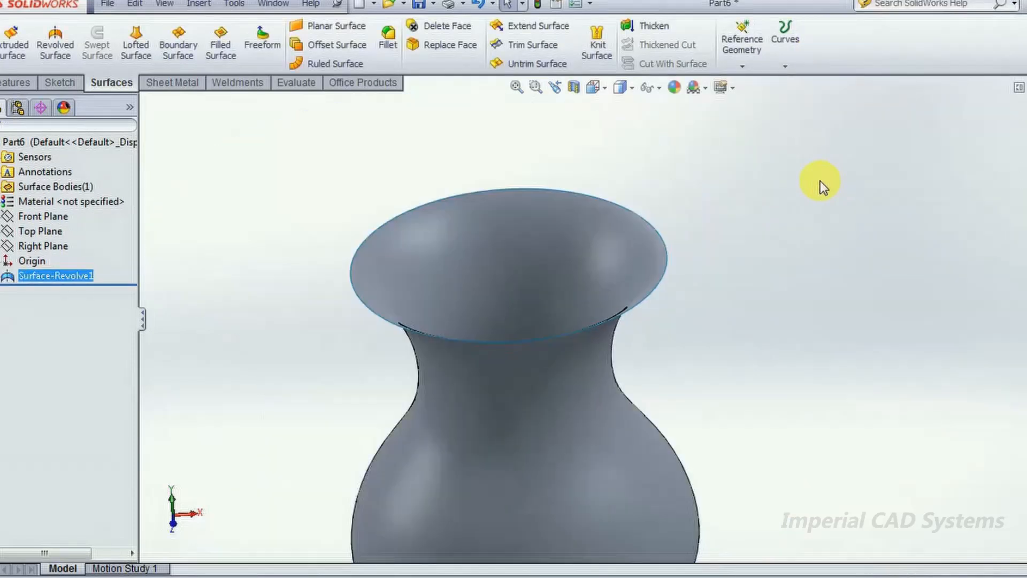
key("f")
middle_click_drag(782, 258, 653, 305)
middle_click_drag(449, 255, 720, 195)
middle_click_drag(801, 236, 784, 300)
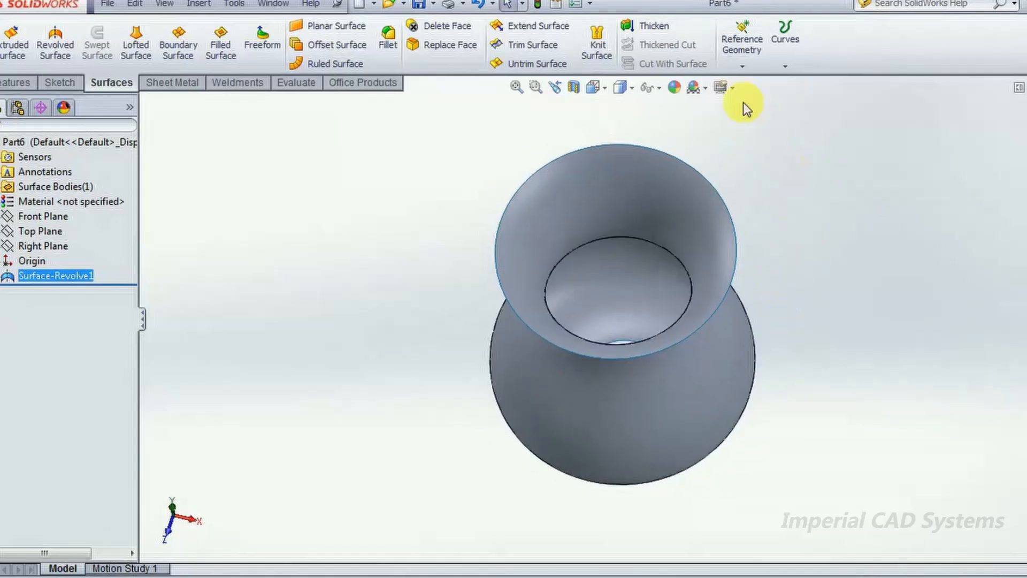
- Thicken the revolved vase surface by 0.25 in on one side
left_click(659, 26)
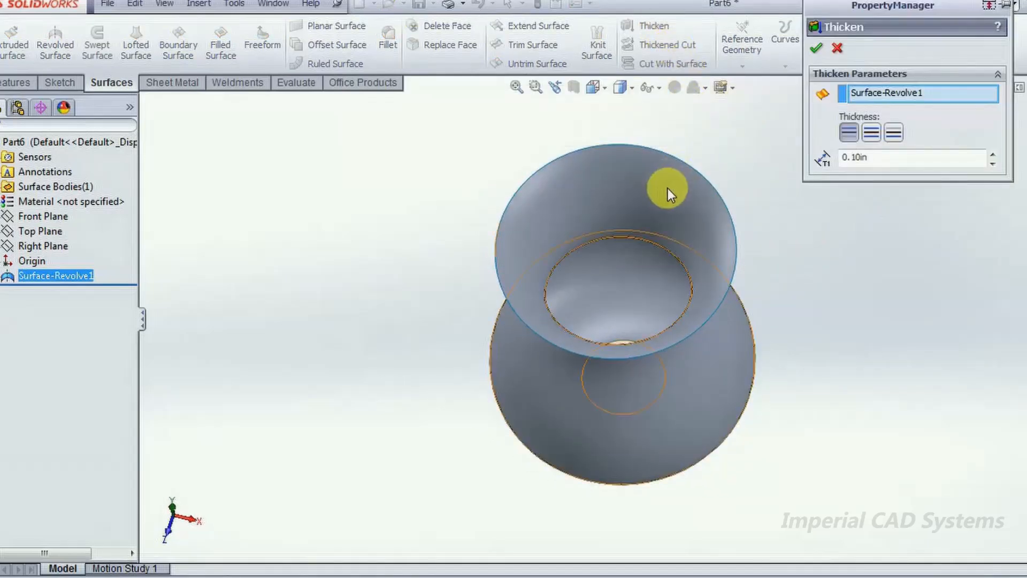
double_click(851, 158)
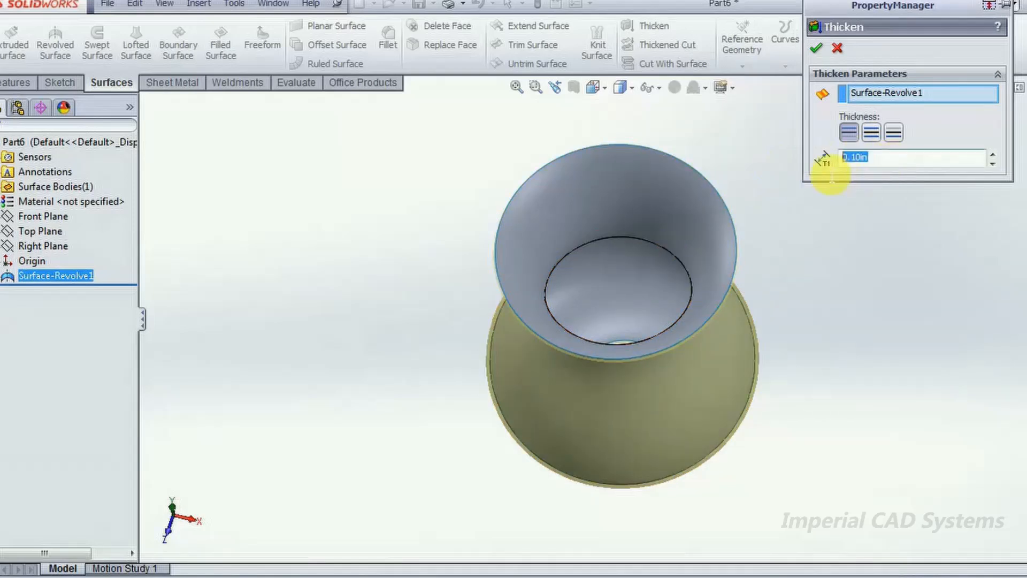
type("0.25")
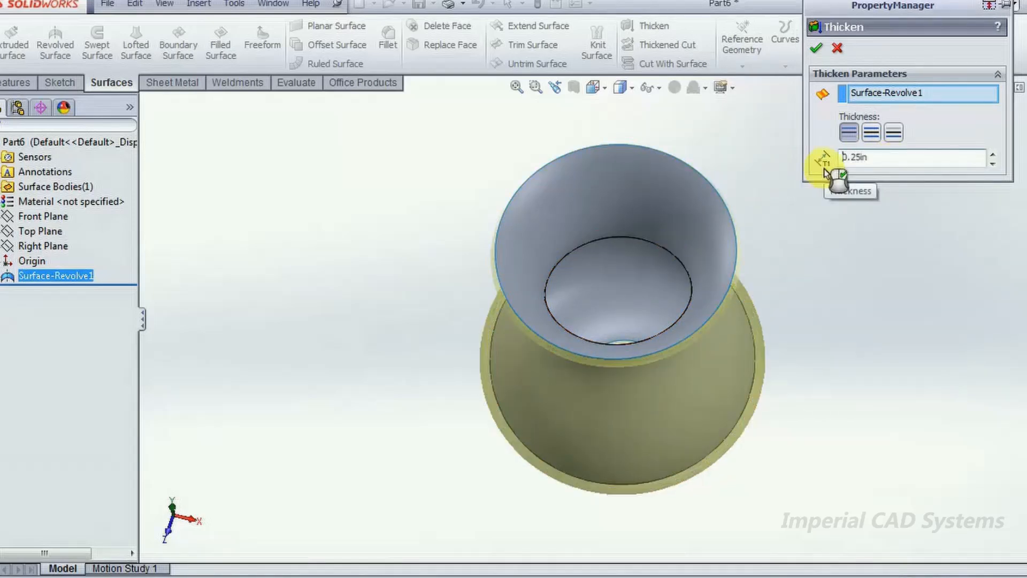
left_click(816, 49)
middle_click_drag(770, 275, 770, 217)
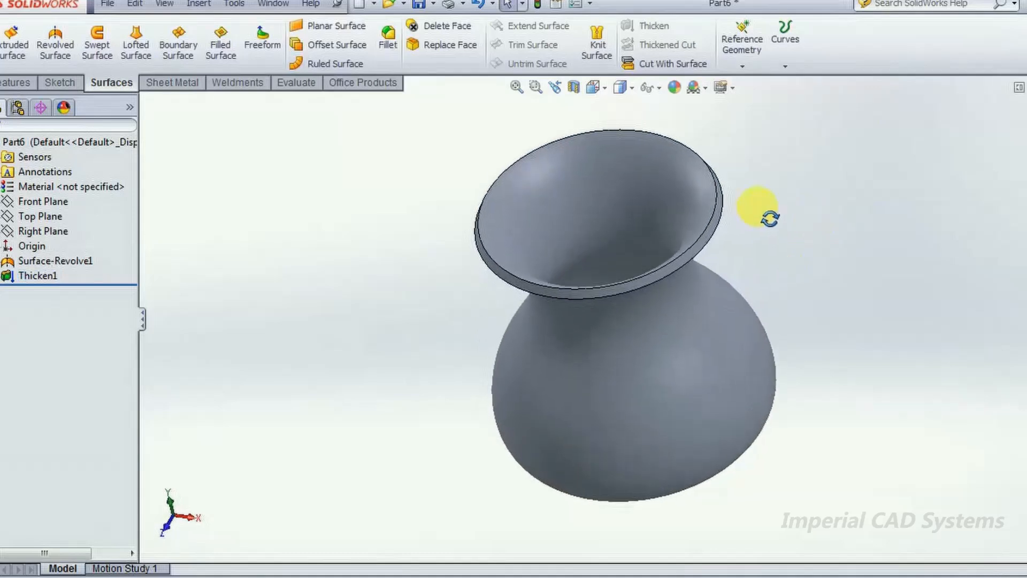
- Delete the thicken feature from the revolved vase
left_click(39, 277)
left_click(220, 280)
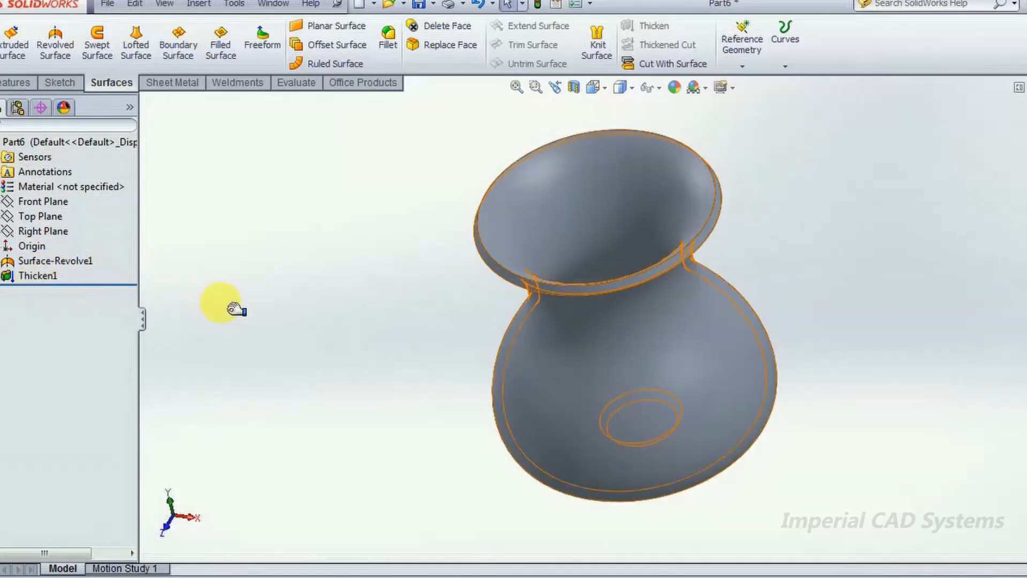
right_click(46, 274)
left_click(102, 351)
middle_click_drag(177, 337, 466, 271)
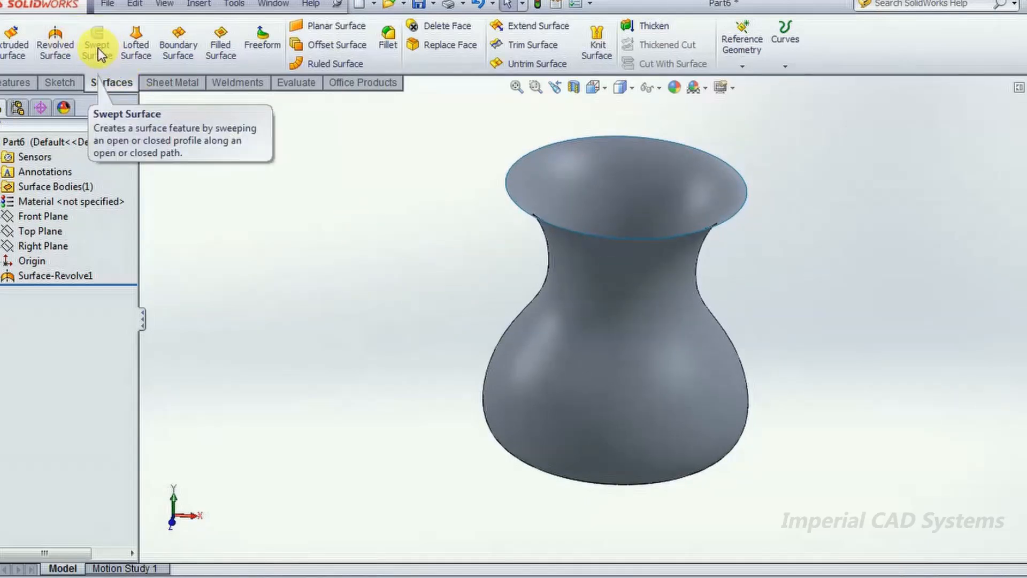
- Create another new part document from the Part template
left_click(103, 7)
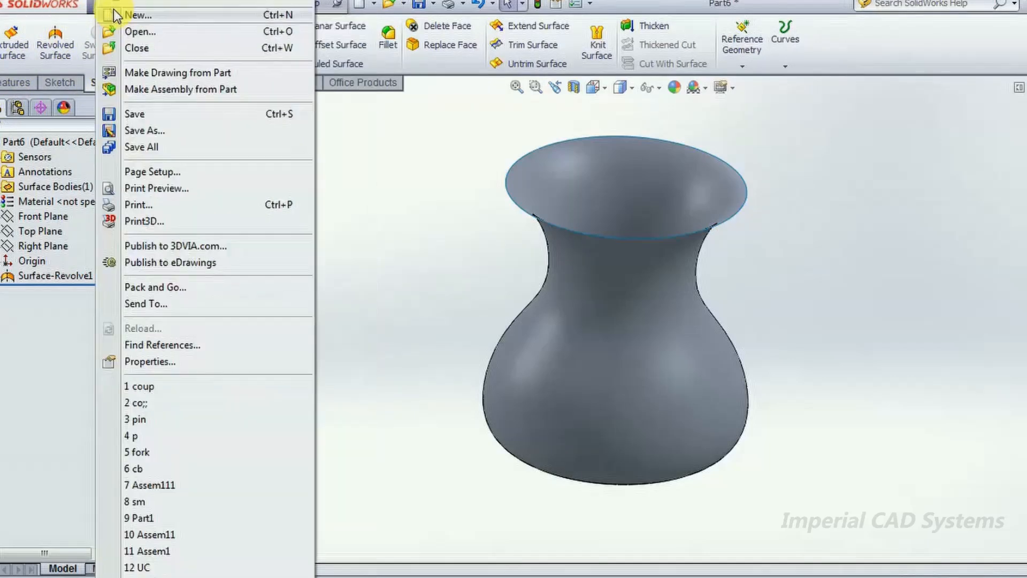
left_click(111, 13)
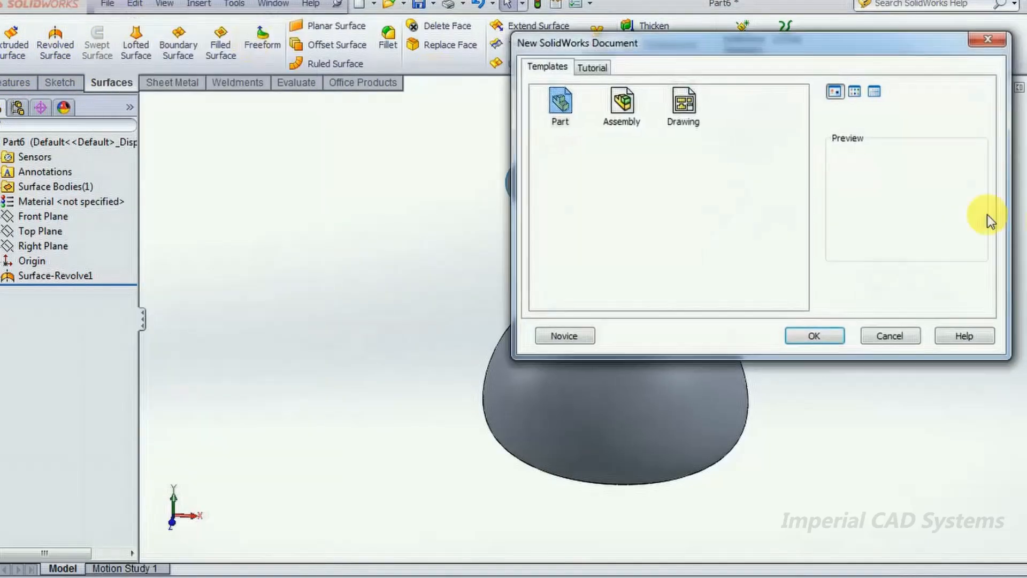
left_click(822, 336)
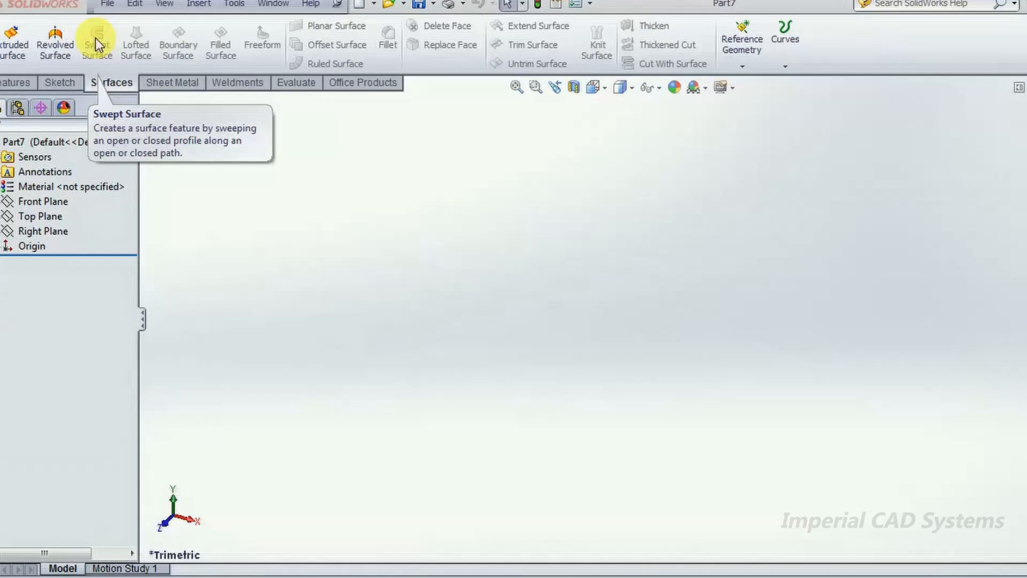
- Sketch a wavy, roughly horizontal five-point spline on the Front Plane passing close to the origin, and finish the sketch
left_click(54, 203)
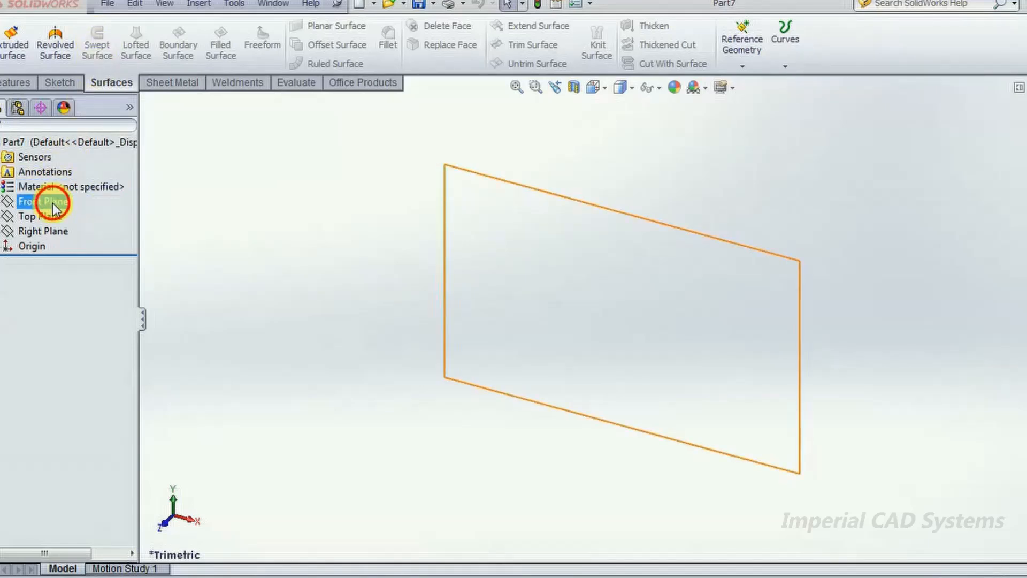
right_click_drag(391, 238, 364, 232)
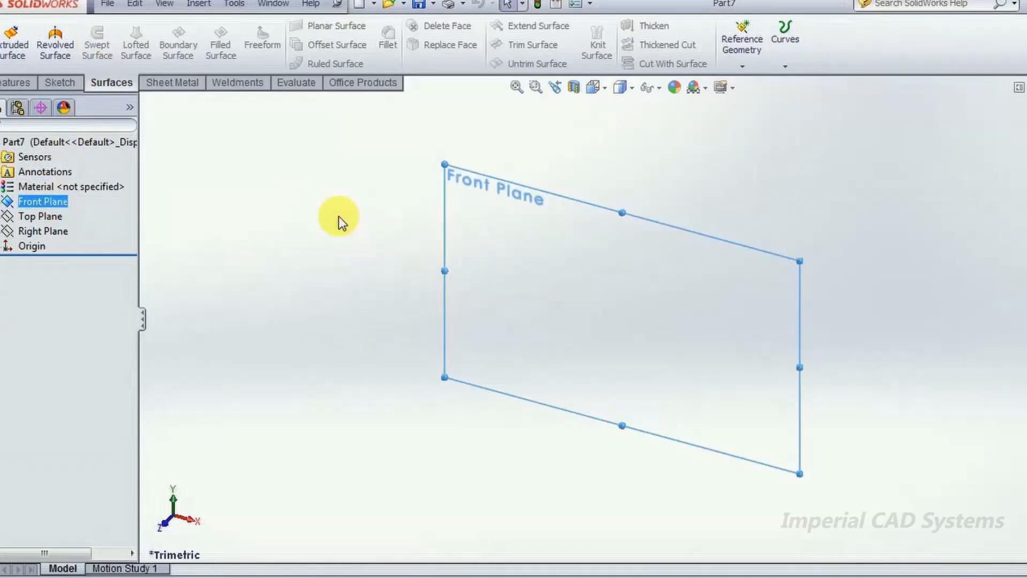
left_click(69, 199)
left_click(74, 180)
left_click(400, 280)
left_click(142, 25)
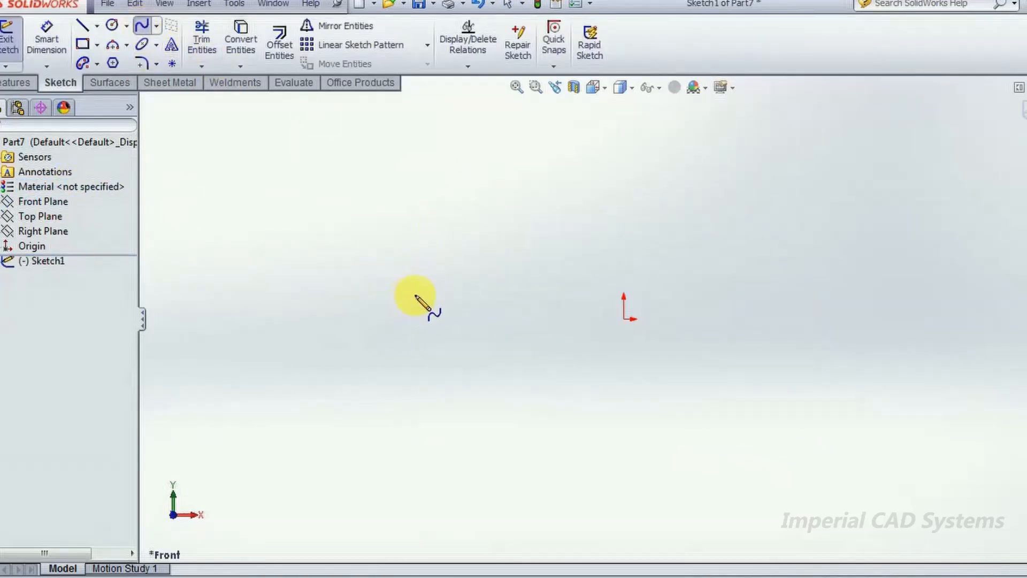
left_click(404, 298)
left_click(487, 268)
left_click(603, 295)
left_click(701, 311)
left_click(792, 262)
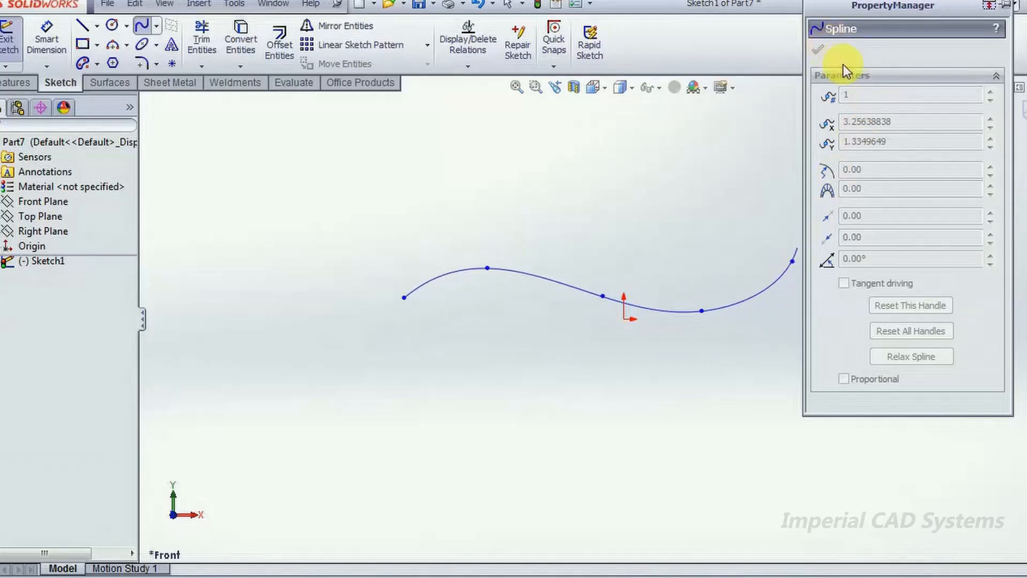
key("Escape")
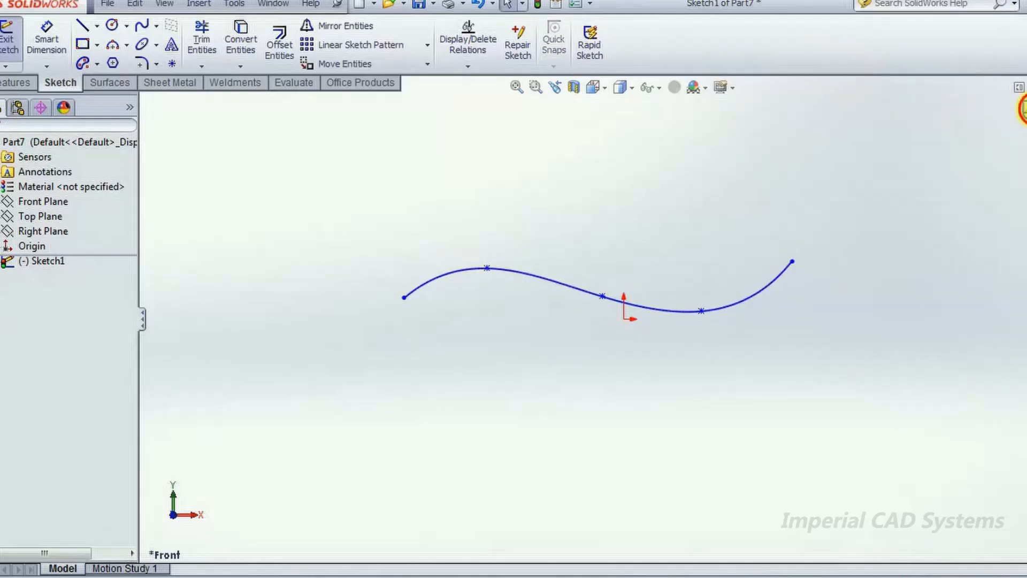
left_click(1023, 108)
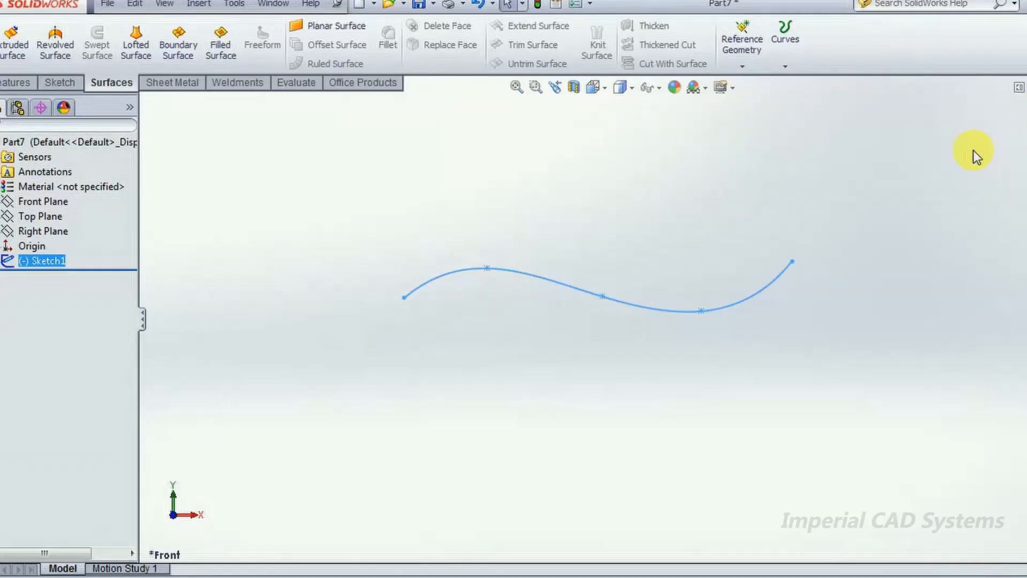
- Create a reference plane perpendicular to the spline through the starting endpoint of the curve
middle_click_drag(543, 235, 642, 267)
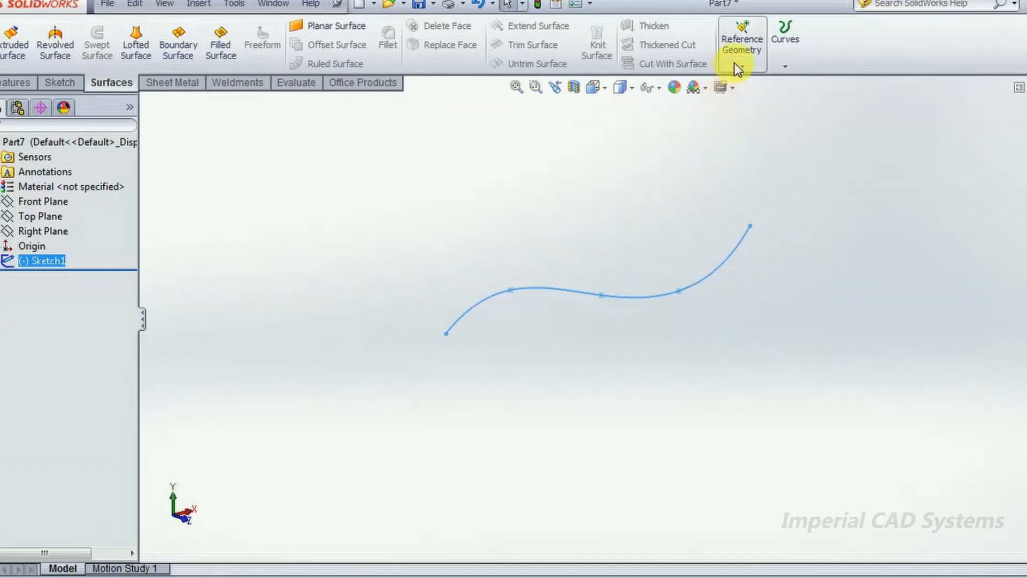
left_click(752, 65)
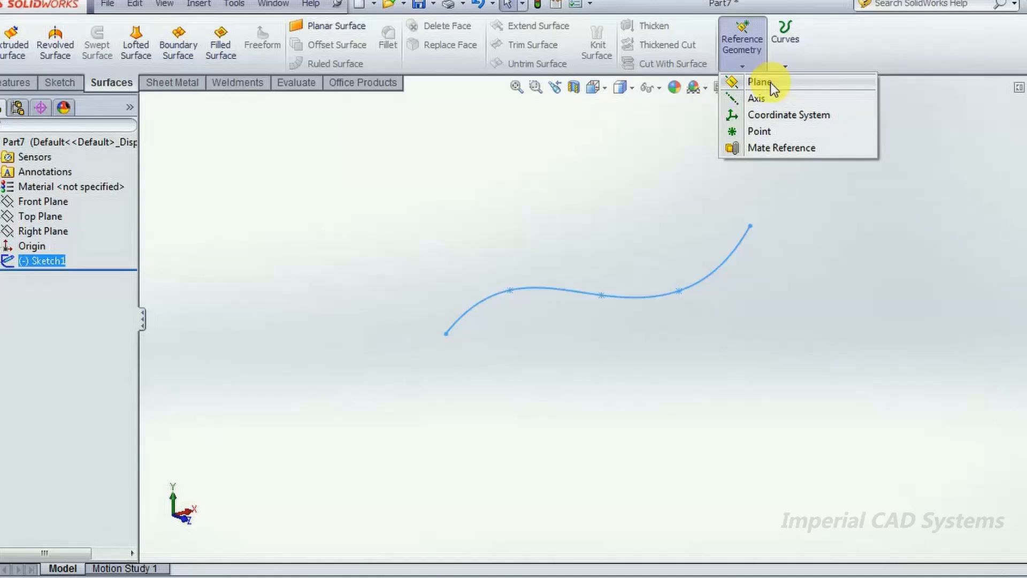
left_click(760, 82)
left_click(677, 293)
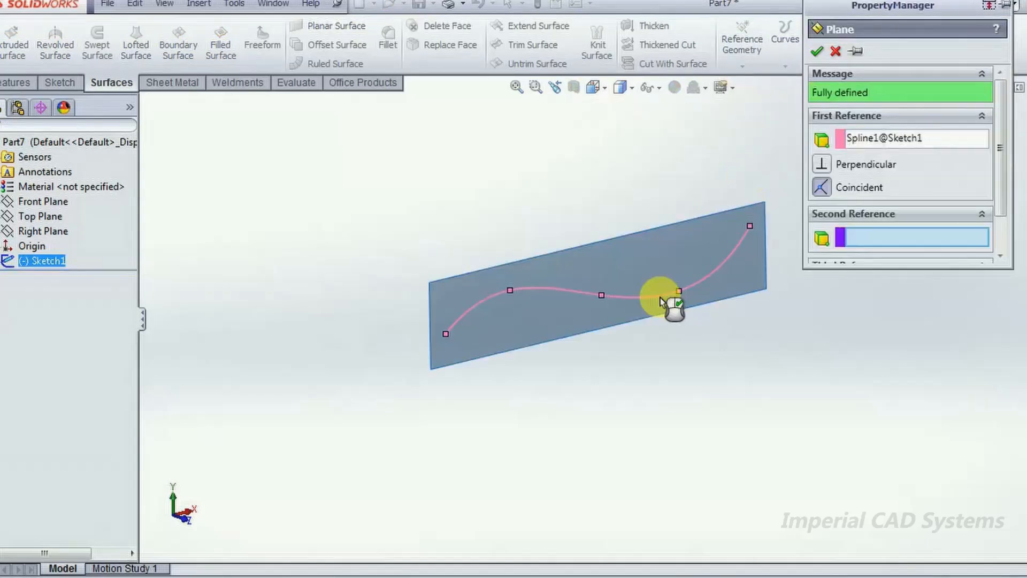
left_click(445, 334)
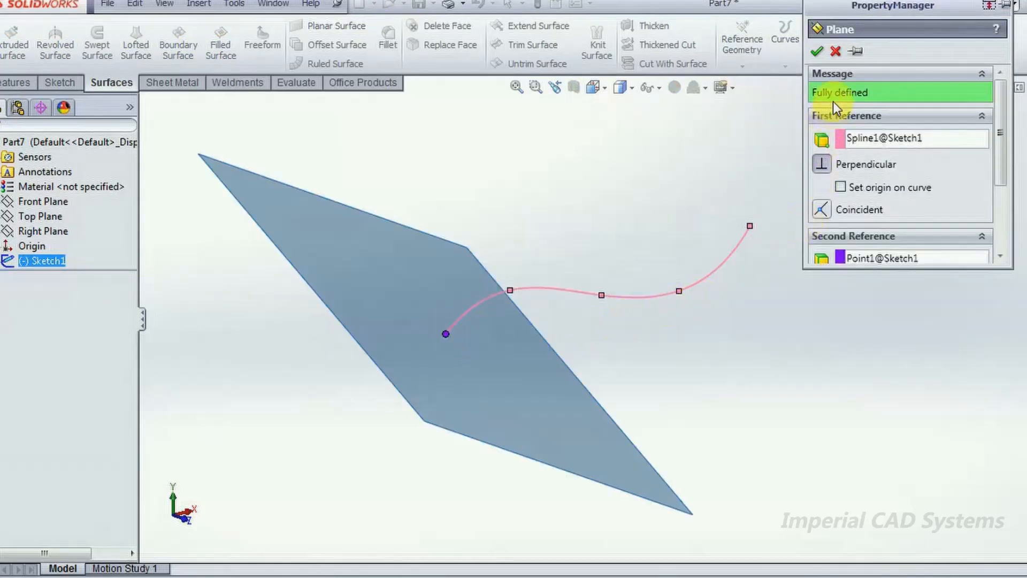
left_click(818, 51)
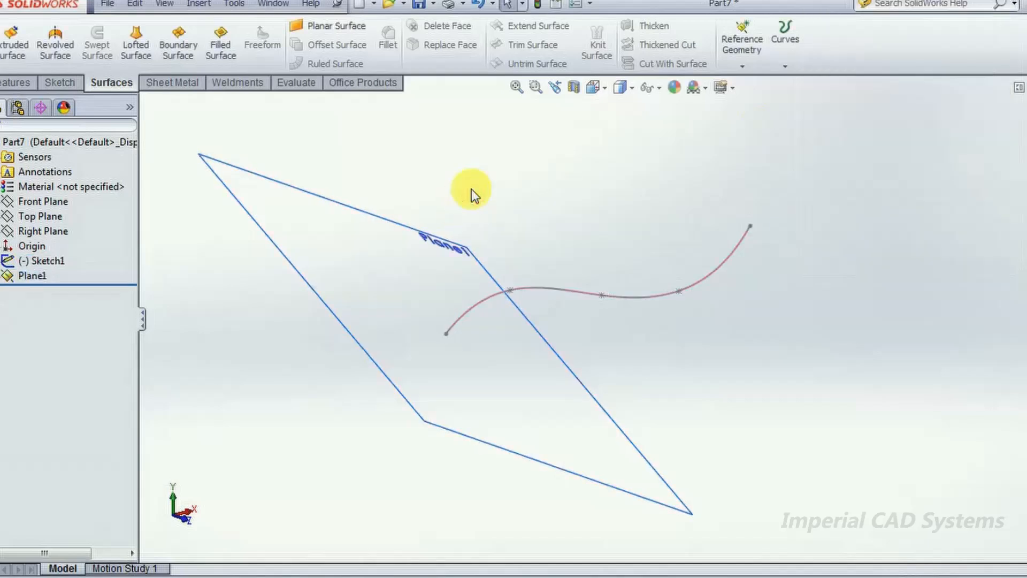
- Sketch a wavy five-point spline on Plane1, passing just above the origin, and finish the sketch
left_click(271, 241)
left_click(334, 190)
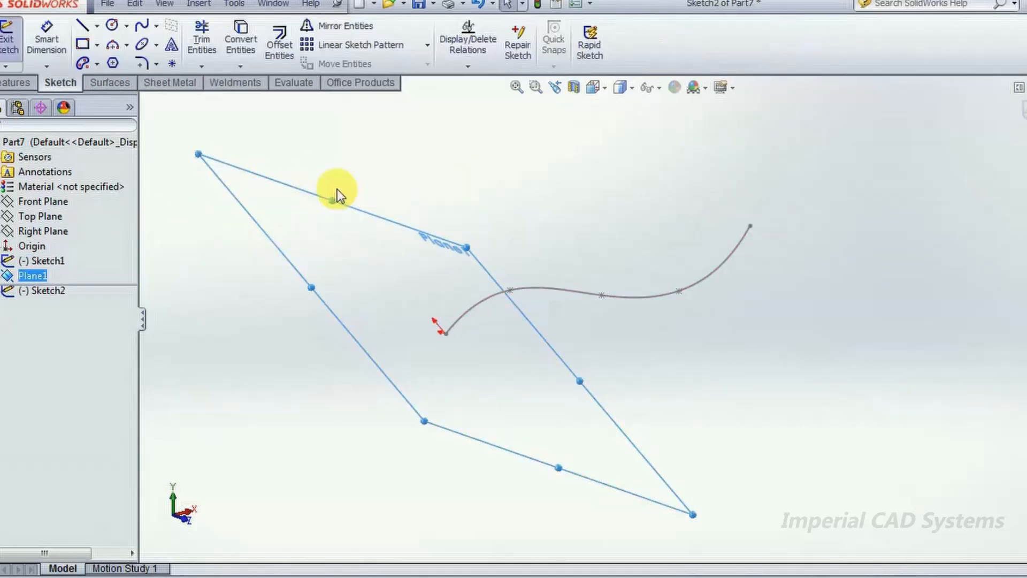
right_click_drag(360, 253, 326, 259)
left_click(142, 25)
left_click(591, 247)
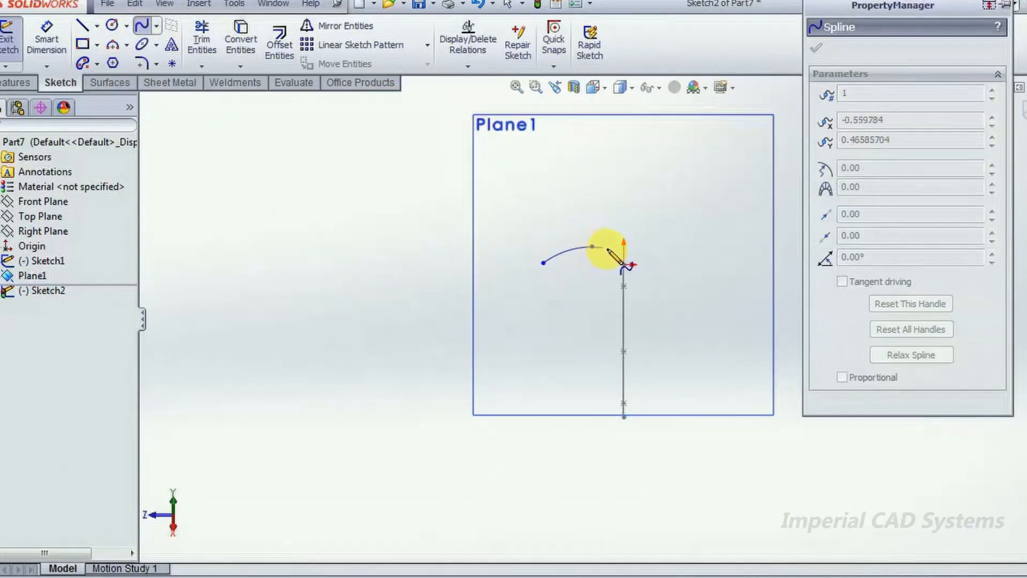
left_click(624, 253)
left_click(654, 247)
left_click(704, 253)
key("Escape")
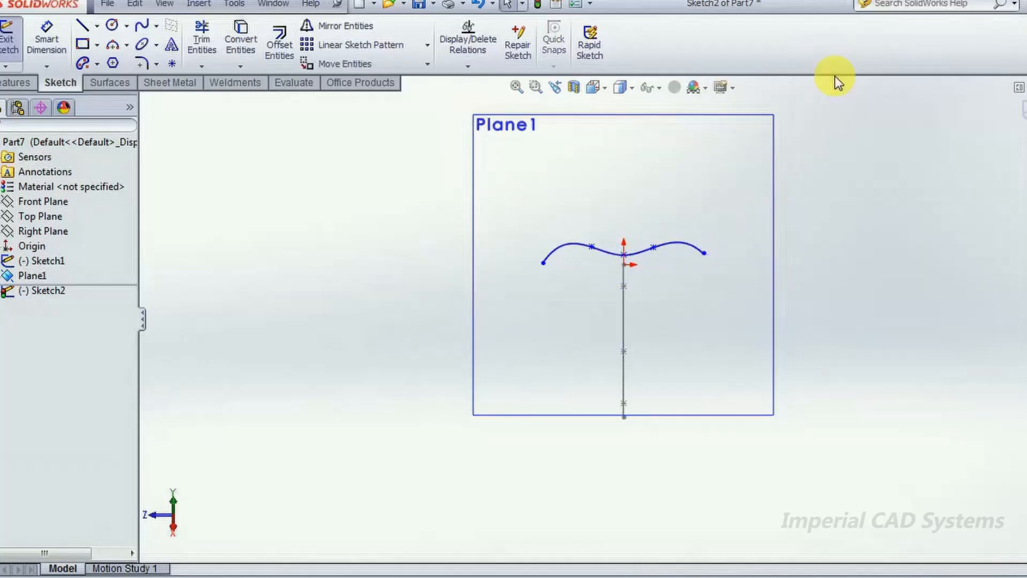
left_click(1022, 110)
- Create a swept surface using the Plane1 spline as profile and the Front Plane spline as path
mouse_move(432, 367)
middle_mouse_down()
mouse_move(475, 351)
mouse_move(618, 373)
mouse_move(601, 427)
mouse_move(599, 401)
middle_mouse_up()
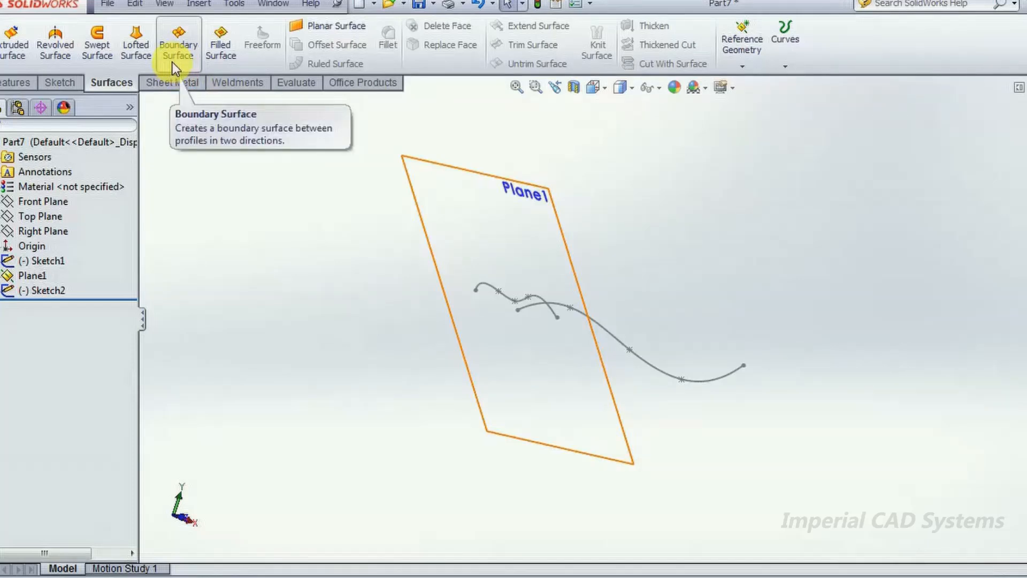
left_click(99, 46)
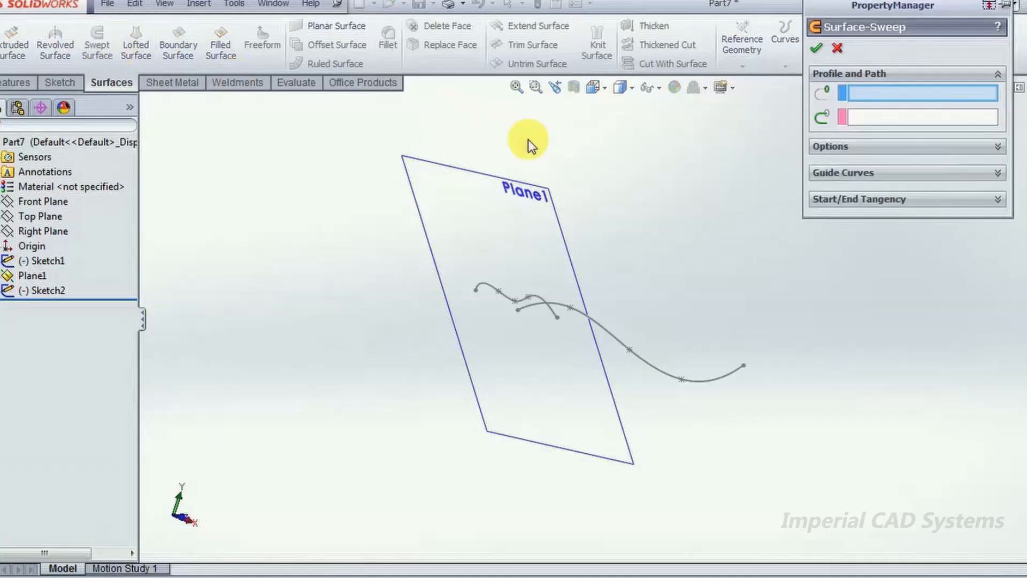
left_click(487, 289)
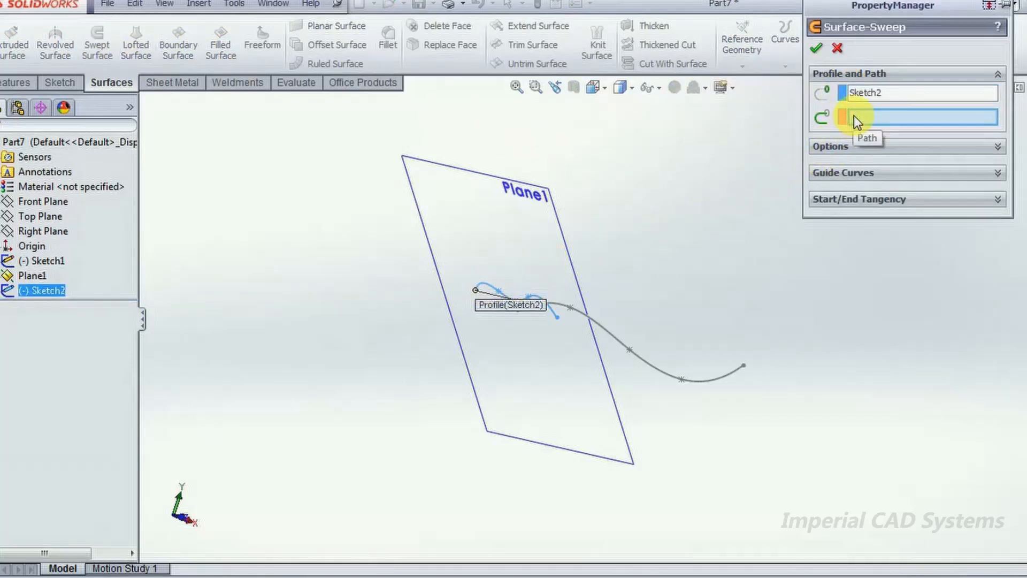
left_click(651, 365)
left_click(815, 49)
mouse_move(710, 244)
middle_mouse_down()
mouse_move(637, 270)
mouse_move(688, 218)
mouse_move(717, 238)
middle_mouse_up()
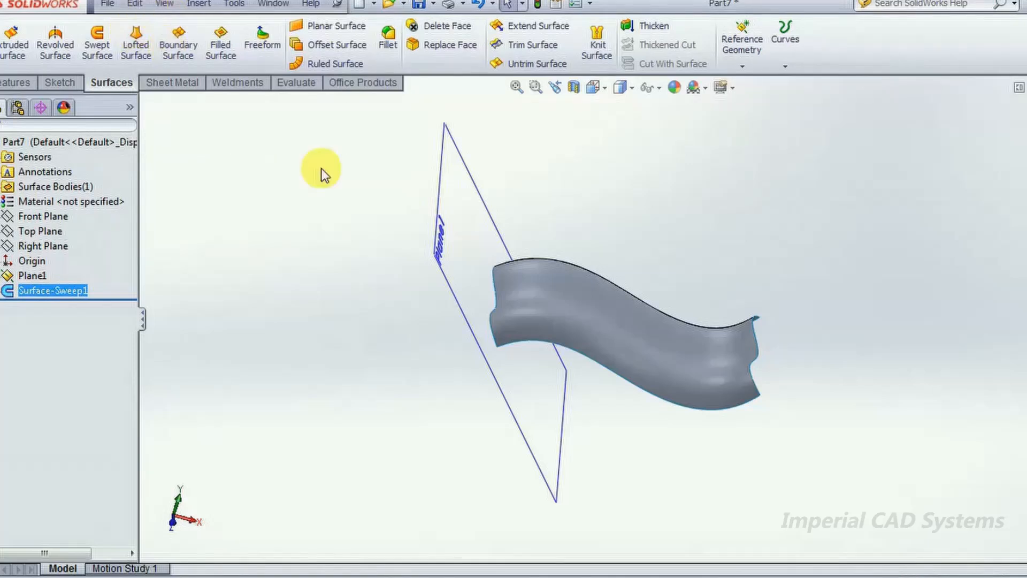
left_click(282, 318)
middle_click_drag(281, 318, 338, 335)
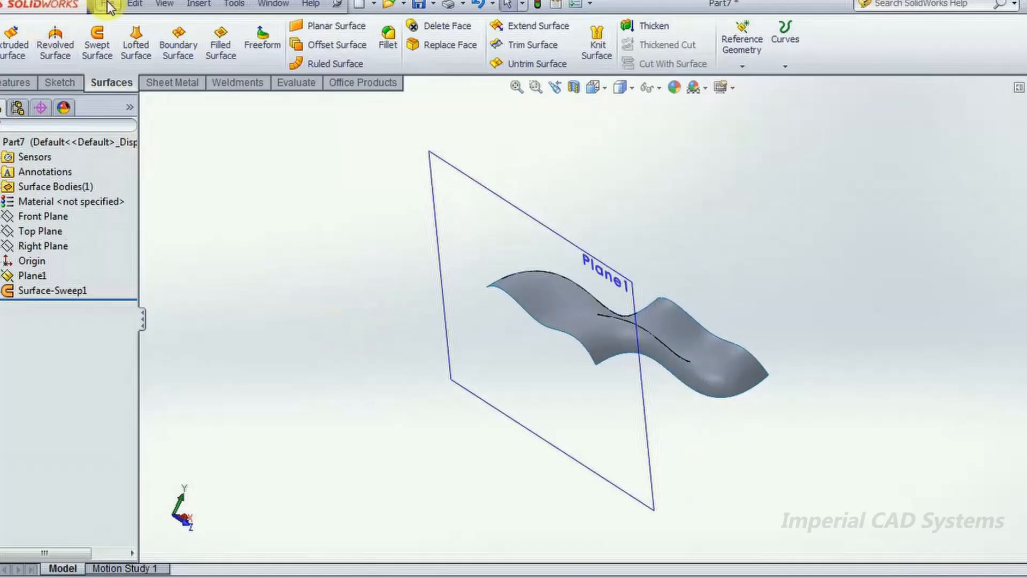
- Create a new part document from the Part template
left_click(134, 4)
mouse_move(112, 5)
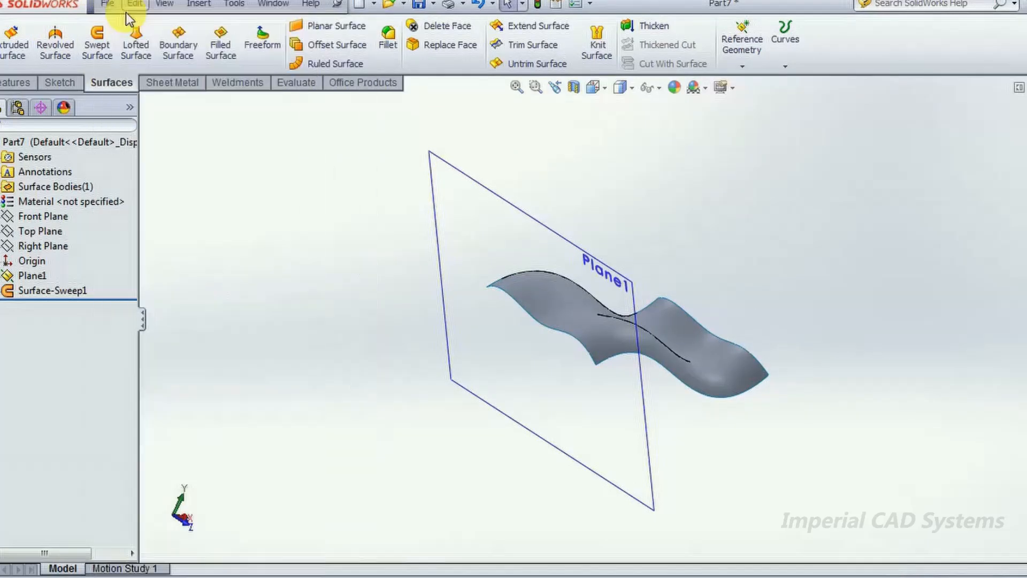
left_click(114, 10)
left_click(805, 335)
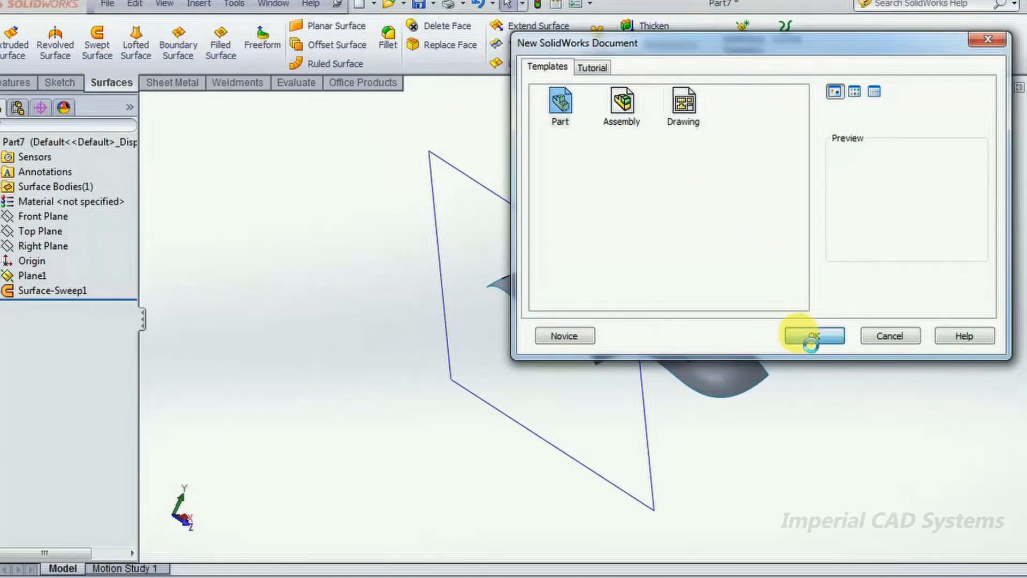
left_click(1009, 571)
left_click(905, 521)
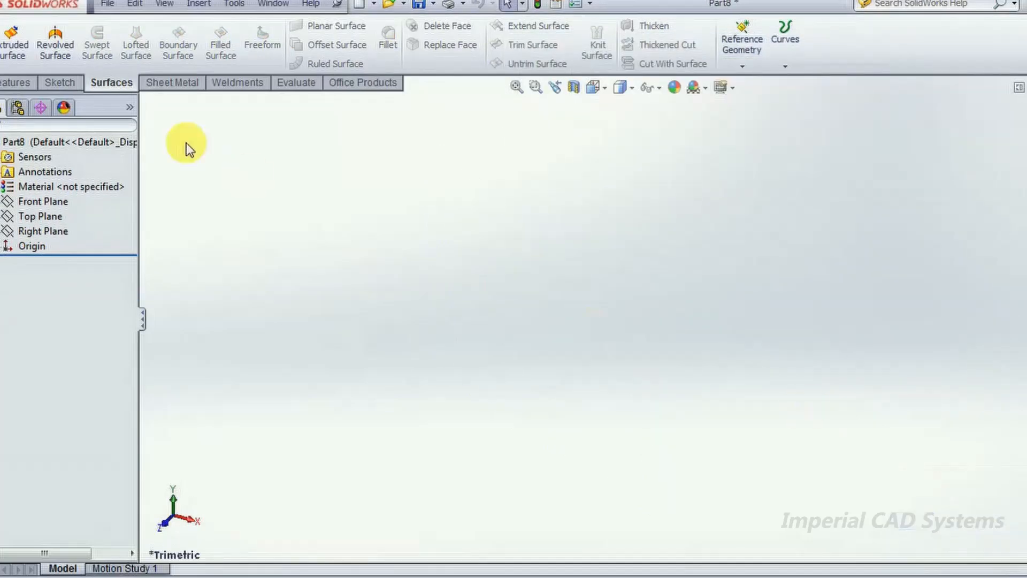
- Sketch a corner rectangle around the origin on the Front Plane and finish the sketch
left_click(33, 202)
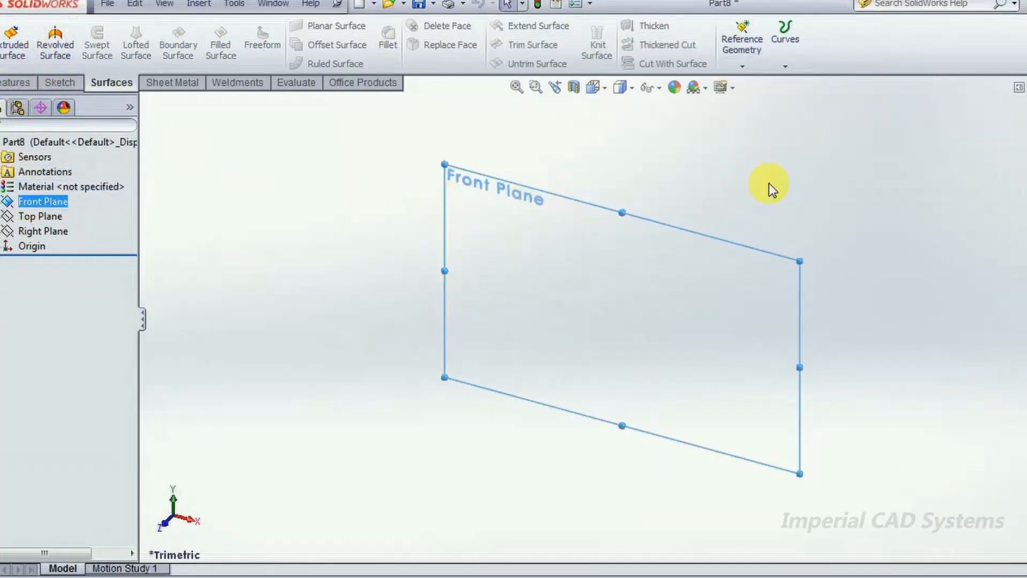
left_click(47, 201)
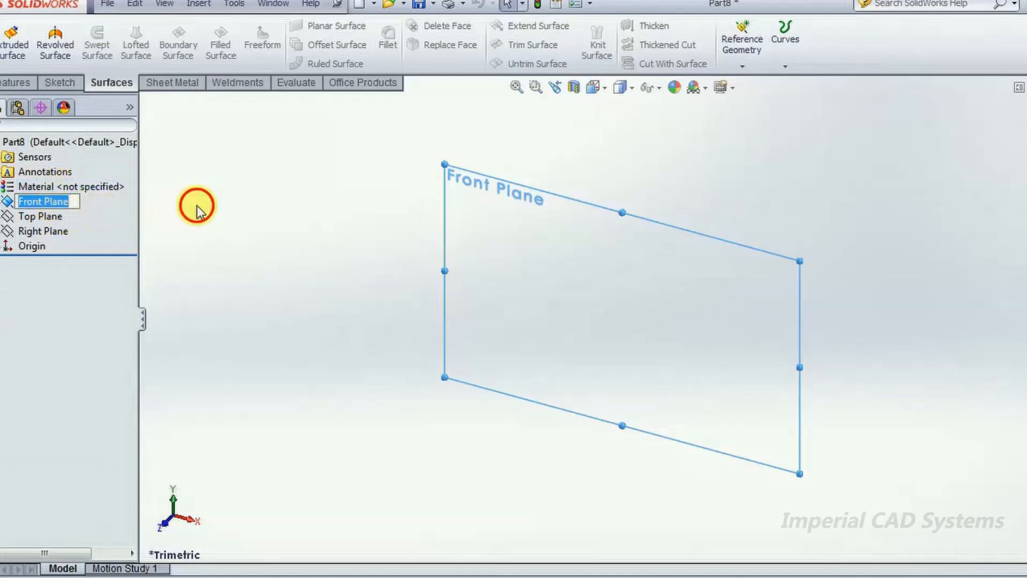
left_click(197, 205)
left_click(51, 203)
left_click(105, 182)
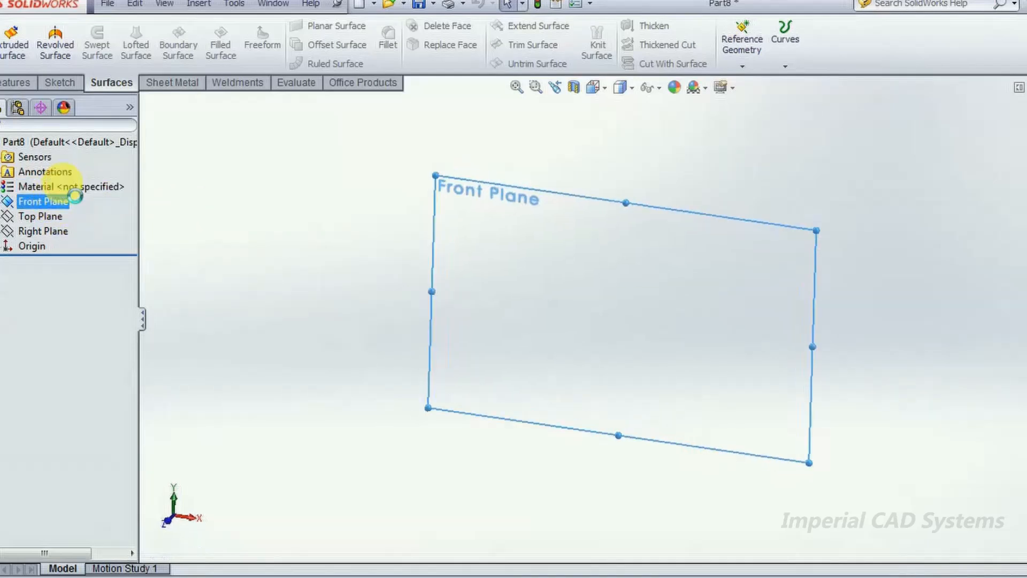
left_click(506, 239)
left_click(732, 403)
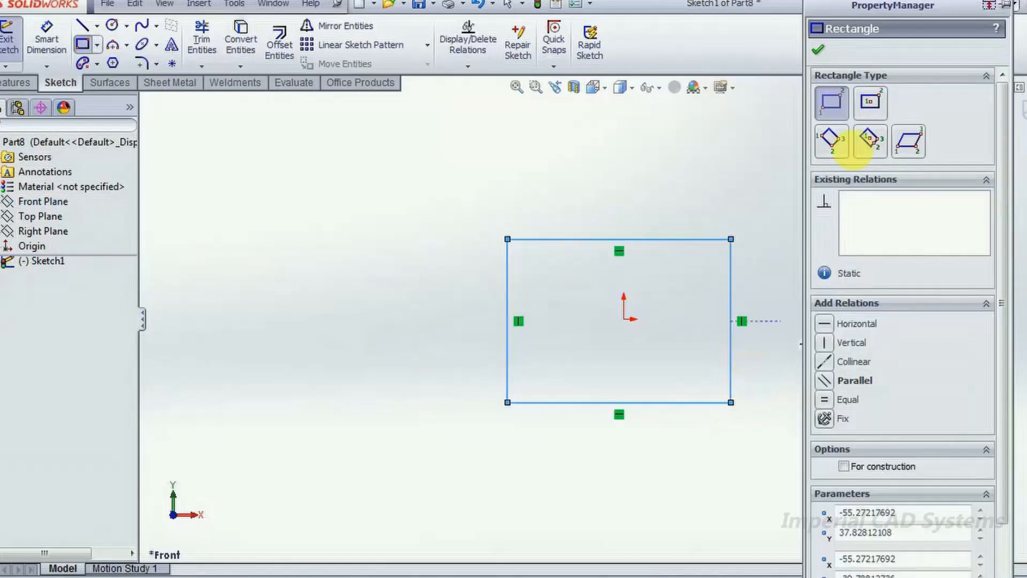
left_click(819, 47)
left_click(1023, 112)
- Create a reference plane offset 200 mm in front of the Front Plane
mouse_move(822, 303)
middle_mouse_down()
mouse_move(769, 355)
mouse_move(741, 329)
middle_mouse_up()
scroll(767, 344, "up", 2)
left_click(760, 318)
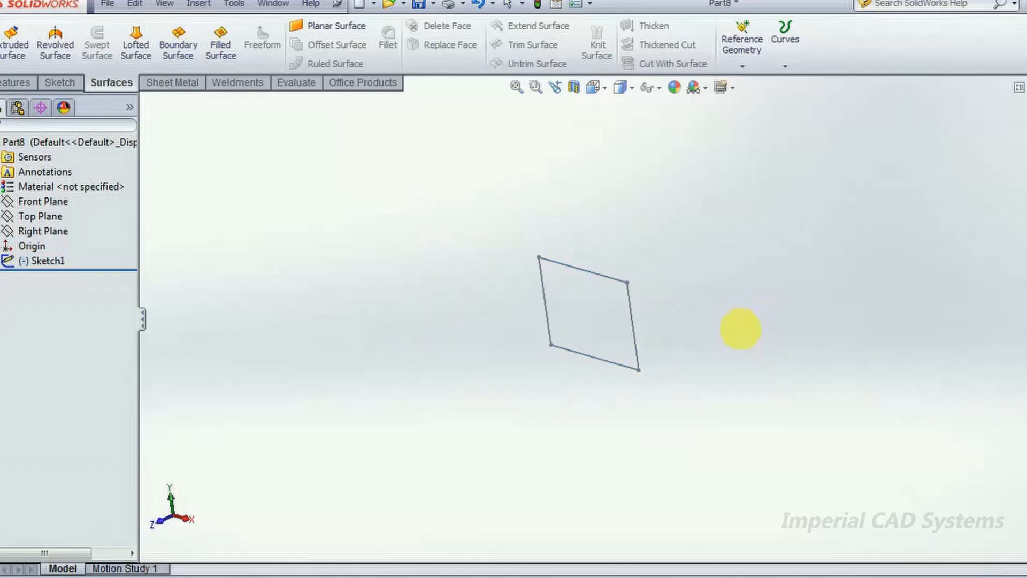
left_click(741, 67)
left_click(759, 86)
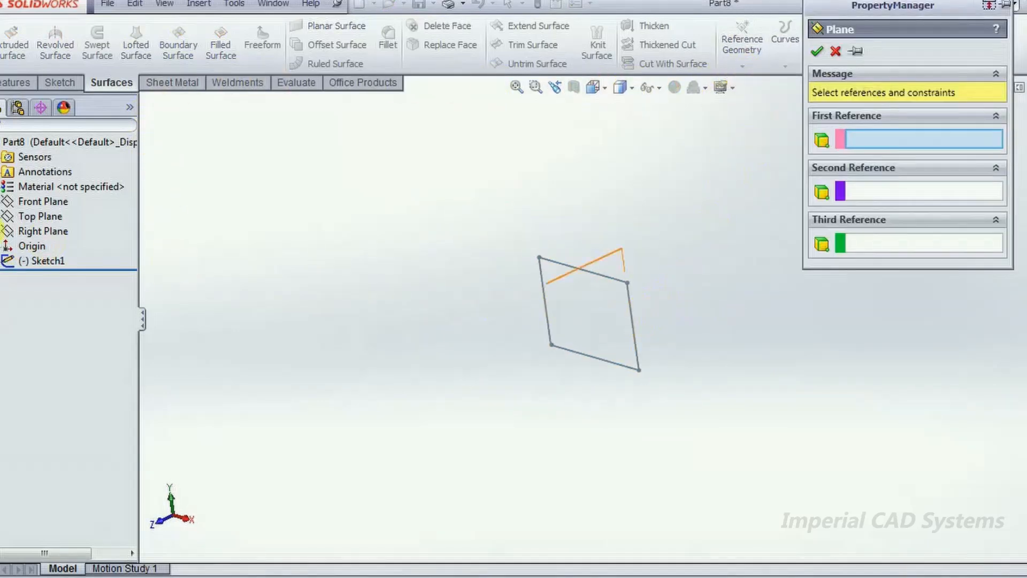
left_click(54, 201)
left_click_drag(888, 267, 852, 262)
type("175")
key("Return")
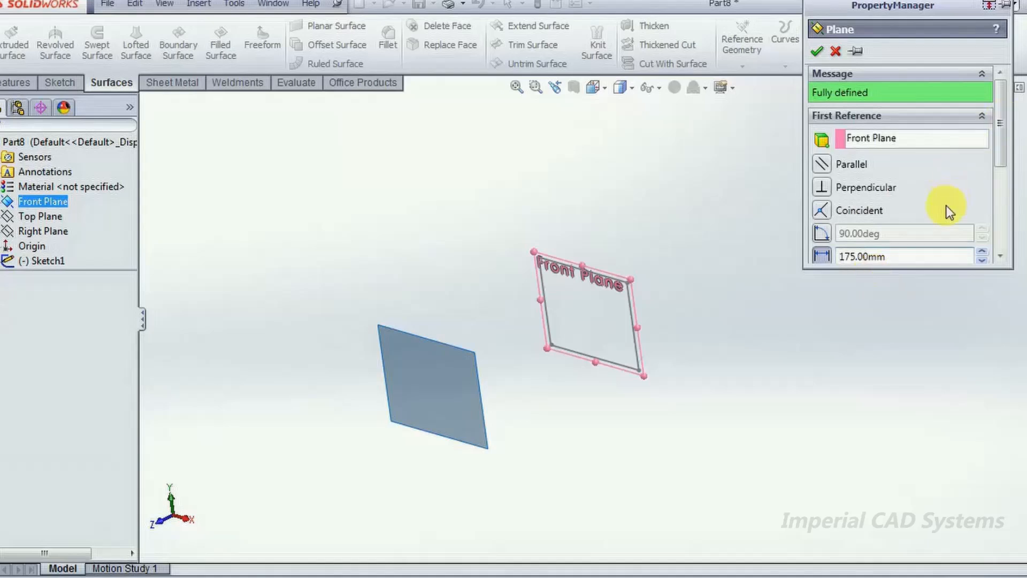
left_click_drag(910, 262, 820, 254)
type("200")
key("Return")
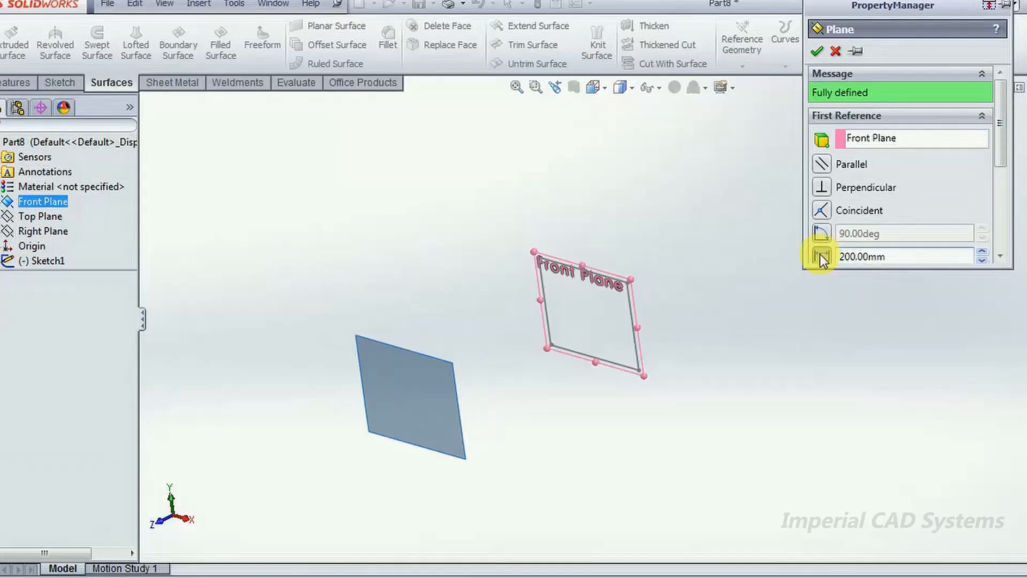
left_click(817, 51)
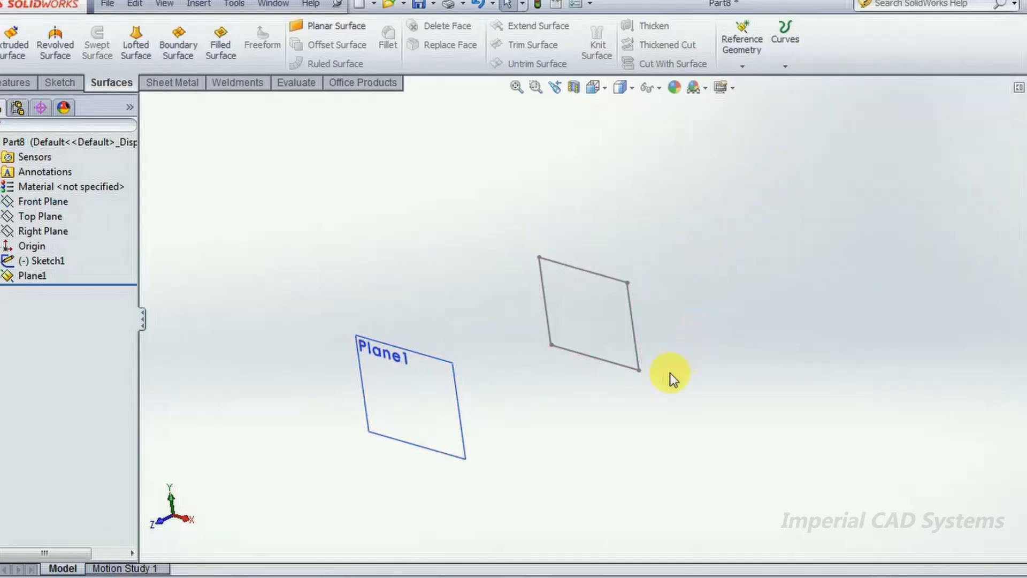
- Sketch a triangle with a horizontal base about 84 mm long around the origin on Plane1, and finish the sketch
middle_click_drag(670, 372, 698, 356)
left_click(418, 347)
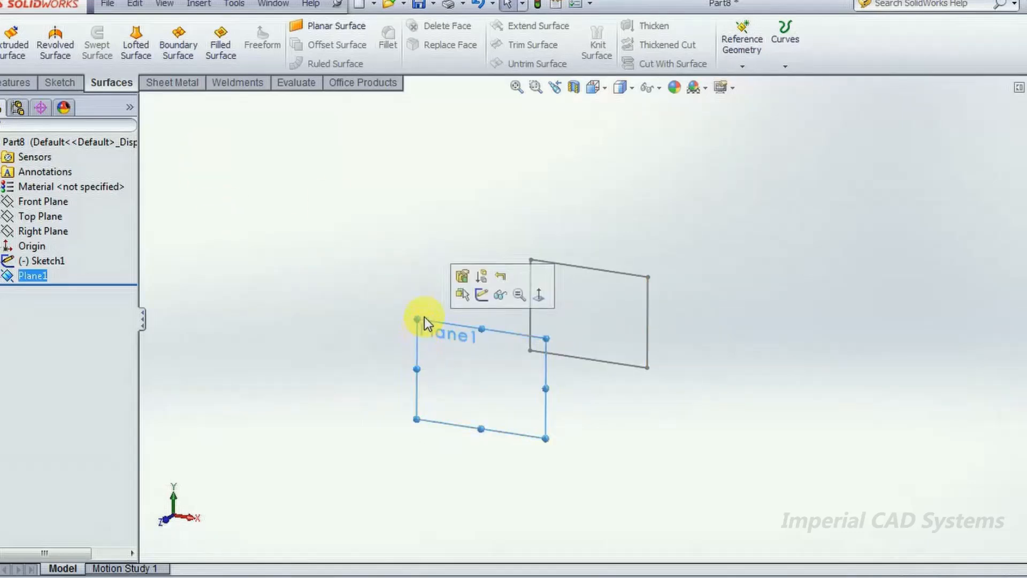
left_click(483, 296)
right_click_drag(460, 263, 389, 264)
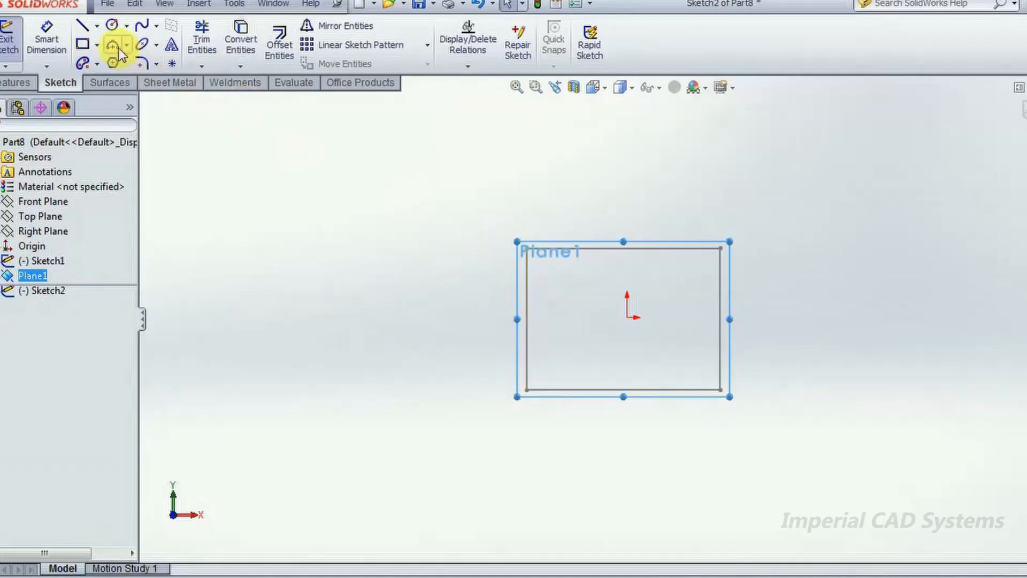
left_click(81, 26)
left_click(627, 262)
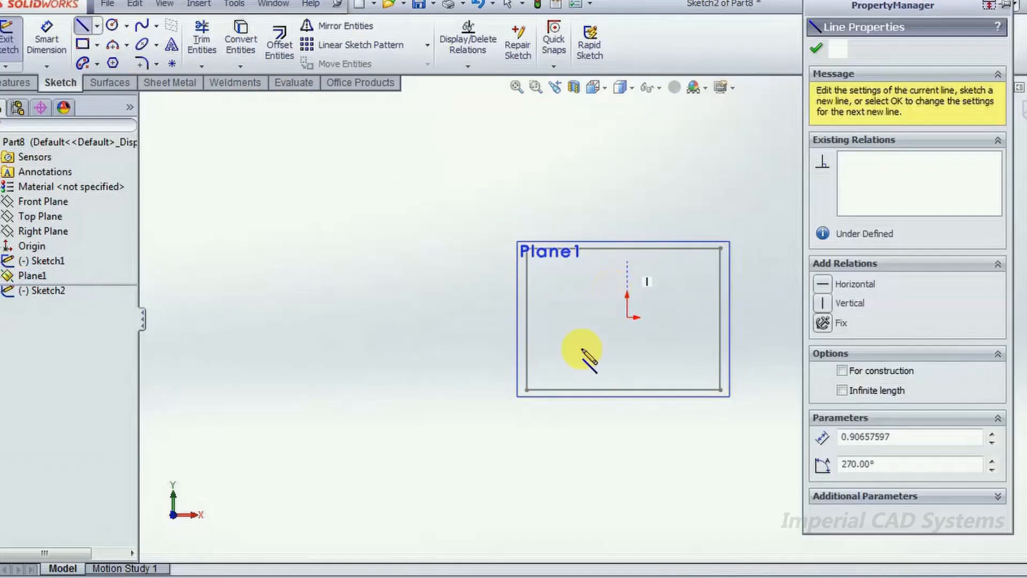
left_click(552, 372)
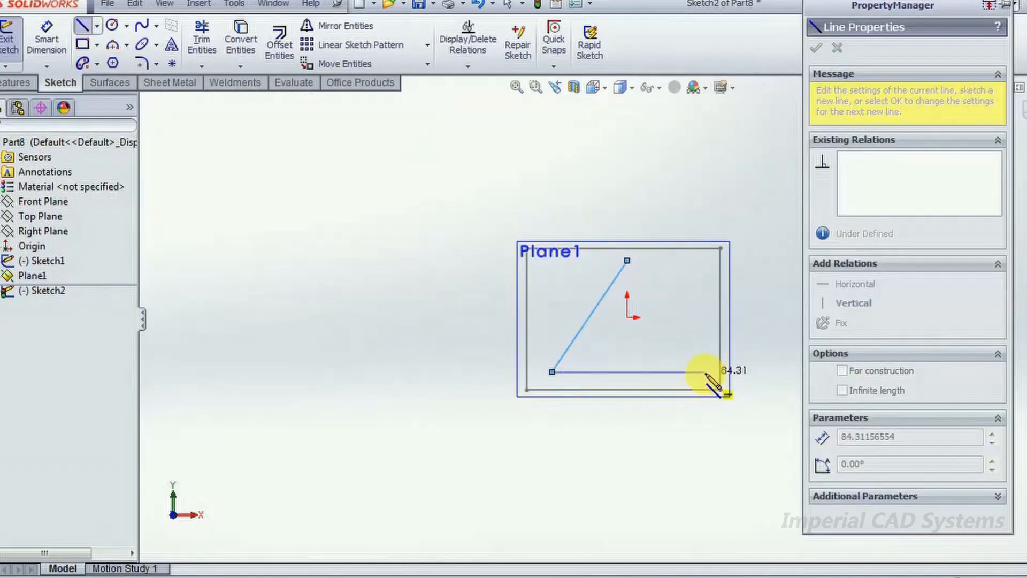
left_click(706, 371)
left_click(627, 261)
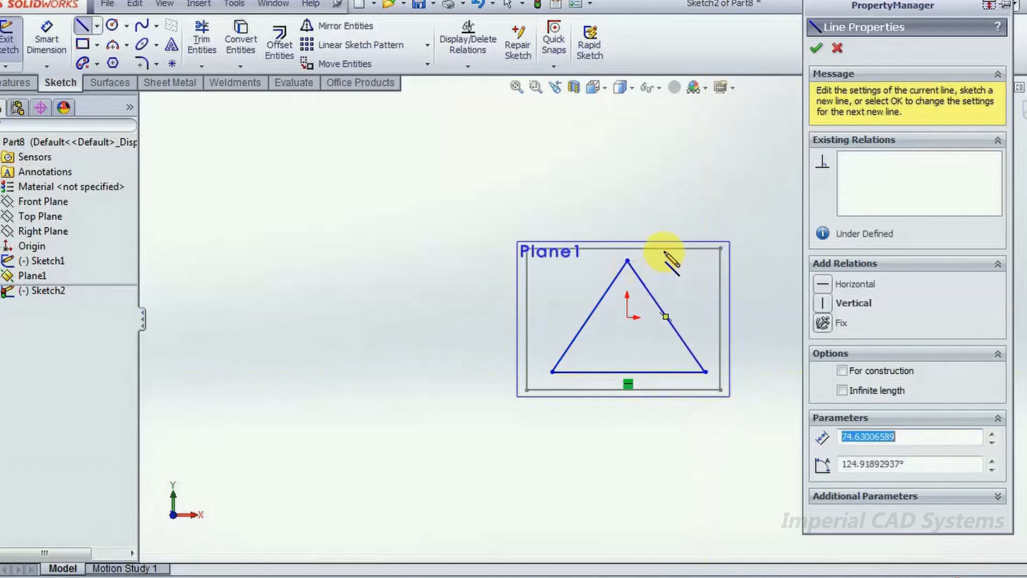
left_click(815, 48)
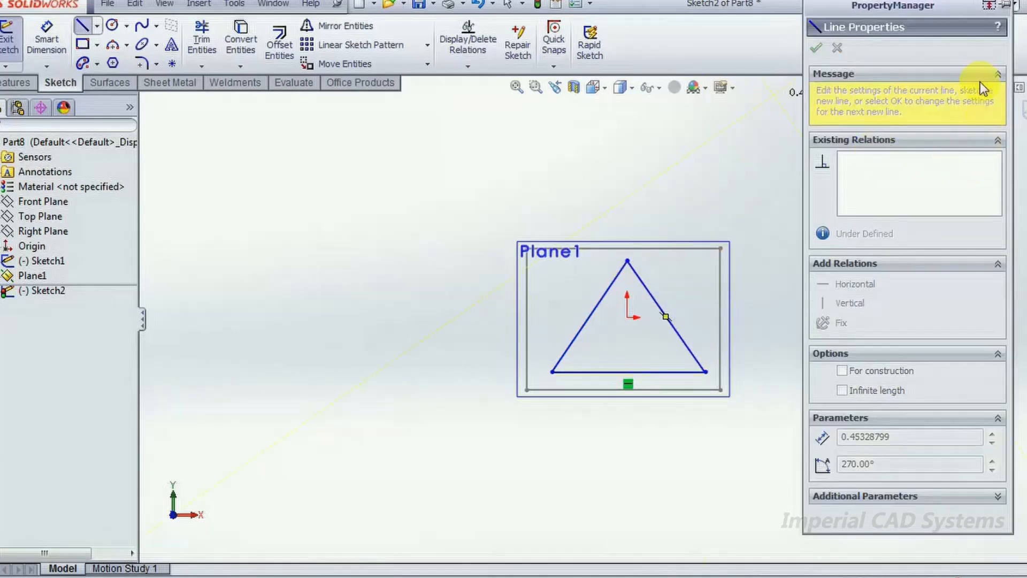
key("Escape")
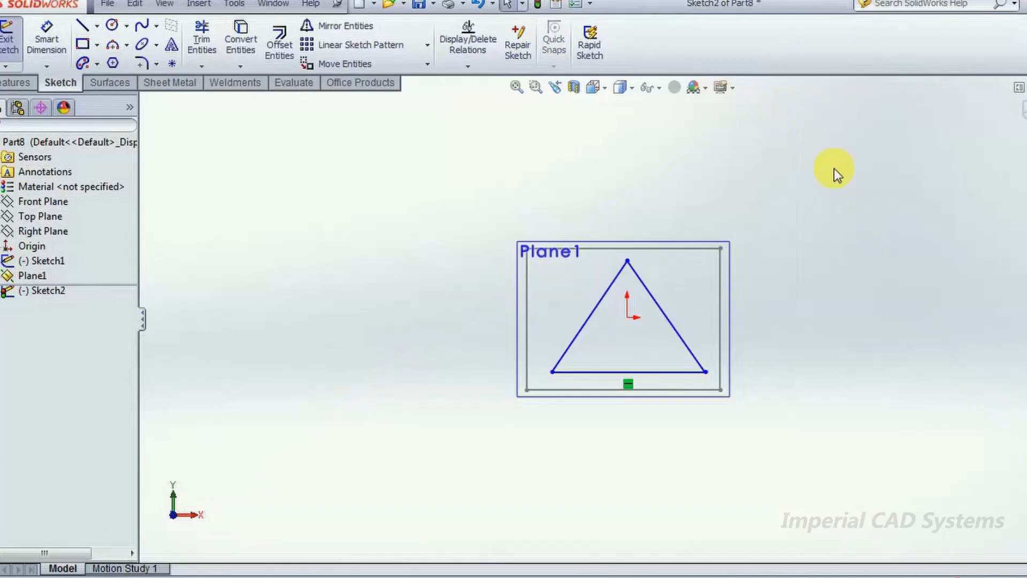
left_click(1023, 109)
- Create a lofted surface between the triangle and rectangle sketches, matching their lower corners on the same side, and inspect its shape
mouse_move(821, 268)
middle_mouse_down()
mouse_move(769, 305)
mouse_move(403, 211)
middle_mouse_up()
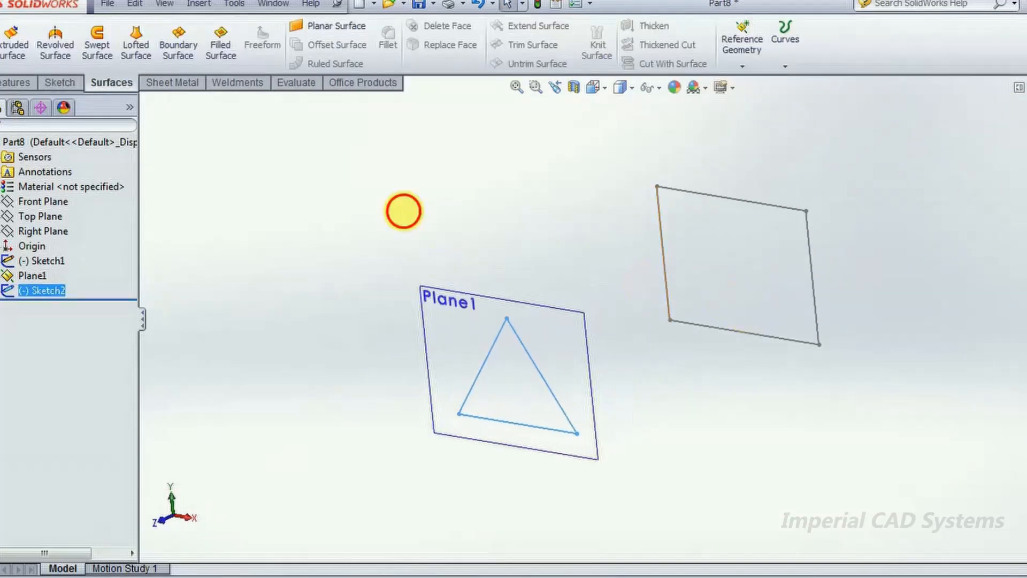
left_click(129, 48)
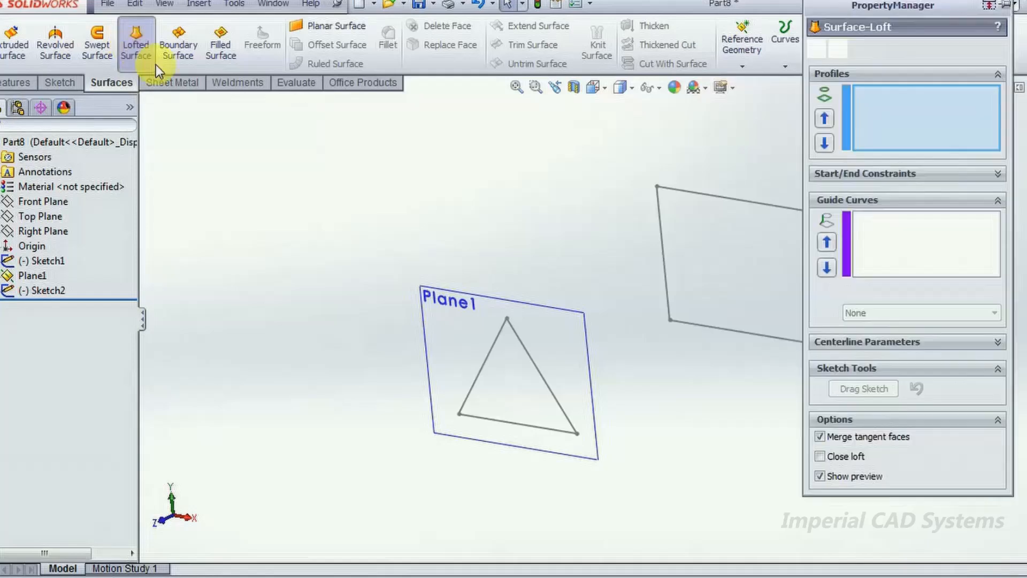
middle_click_drag(642, 272, 666, 284)
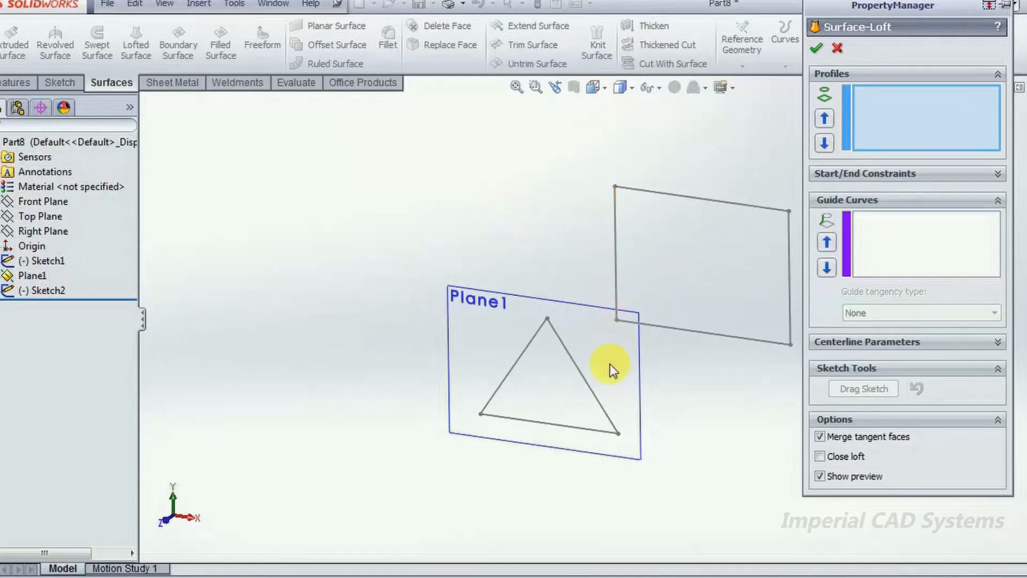
left_click(604, 430)
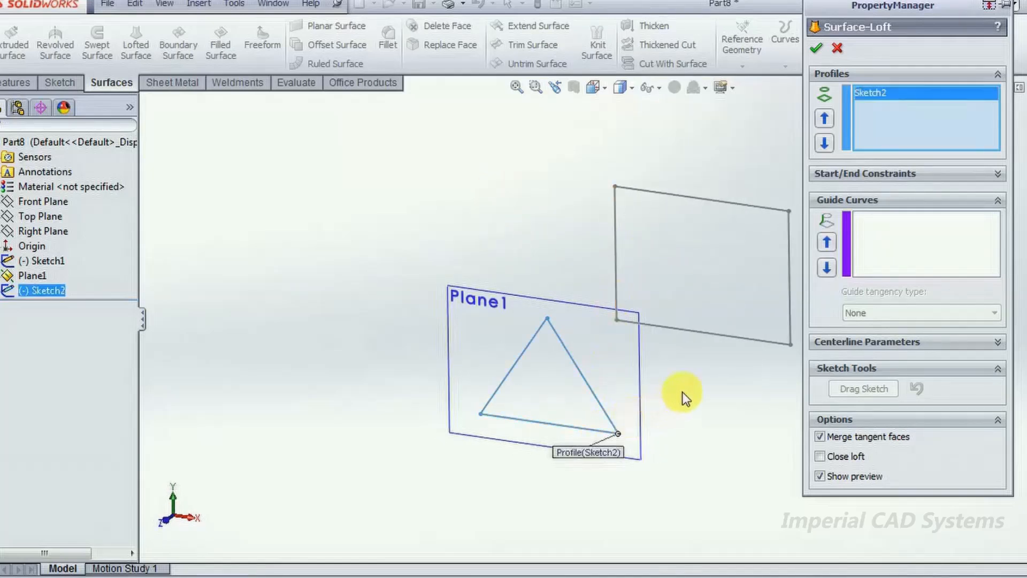
left_click(718, 336)
middle_click_drag(711, 377, 757, 394)
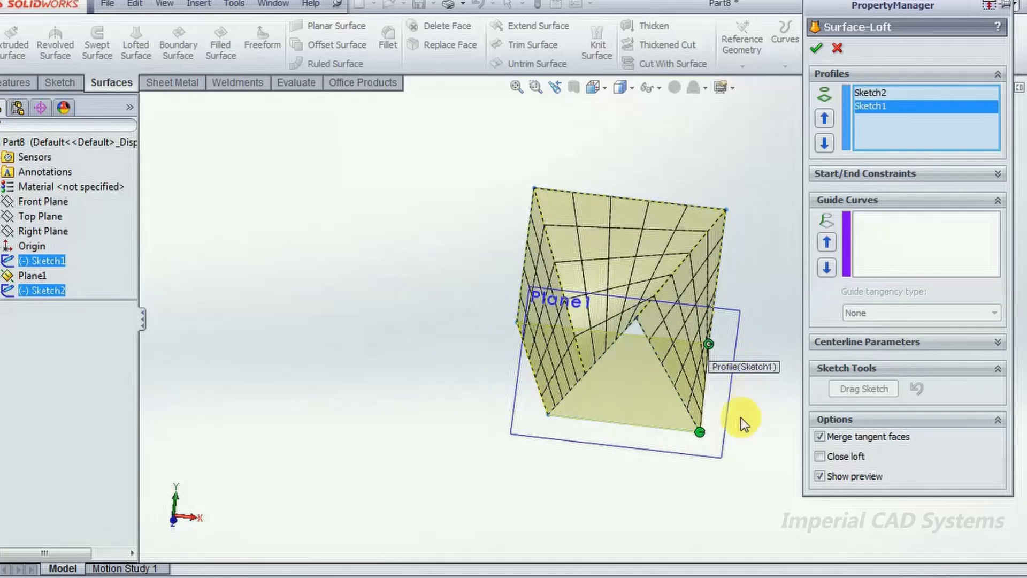
left_click(815, 49)
middle_click_drag(784, 272, 672, 305)
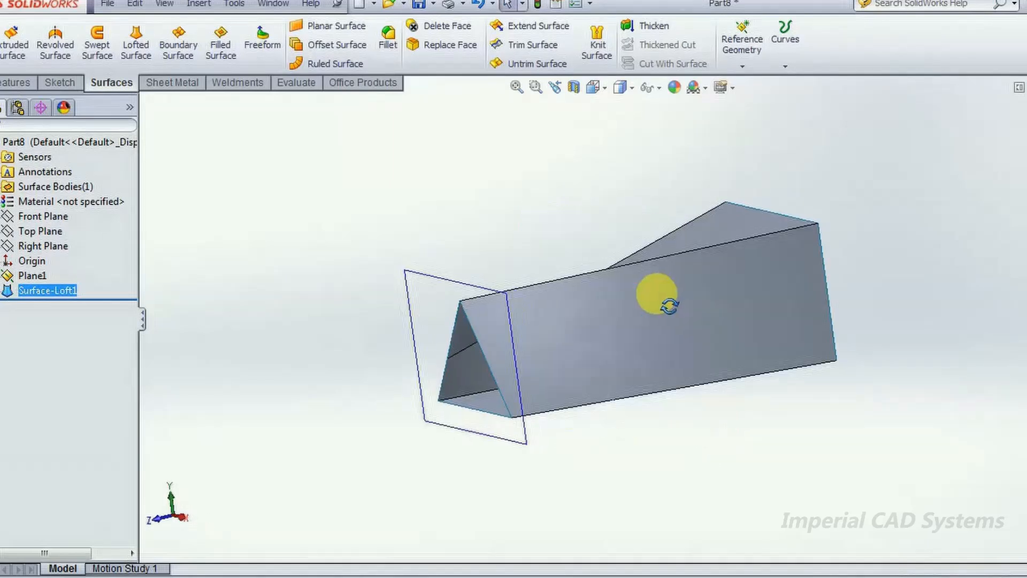
middle_click_drag(910, 248, 940, 266)
middle_click_drag(473, 256, 693, 327)
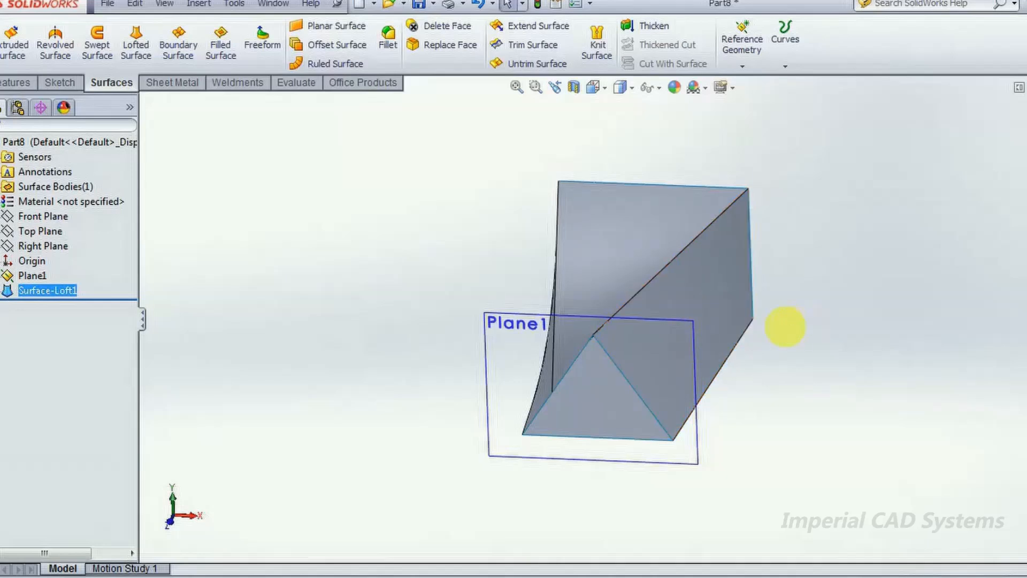
- Delete the lofted surface, keeping the triangle and rectangle sketches
middle_click_drag(792, 327, 682, 287)
right_click(685, 283)
left_click(740, 444)
- Bring up the Sketch and 3D Sketch options for starting a new sketch
mouse_move(661, 342)
middle_mouse_down()
mouse_move(639, 399)
mouse_move(656, 362)
mouse_move(631, 386)
mouse_move(672, 395)
middle_mouse_up()
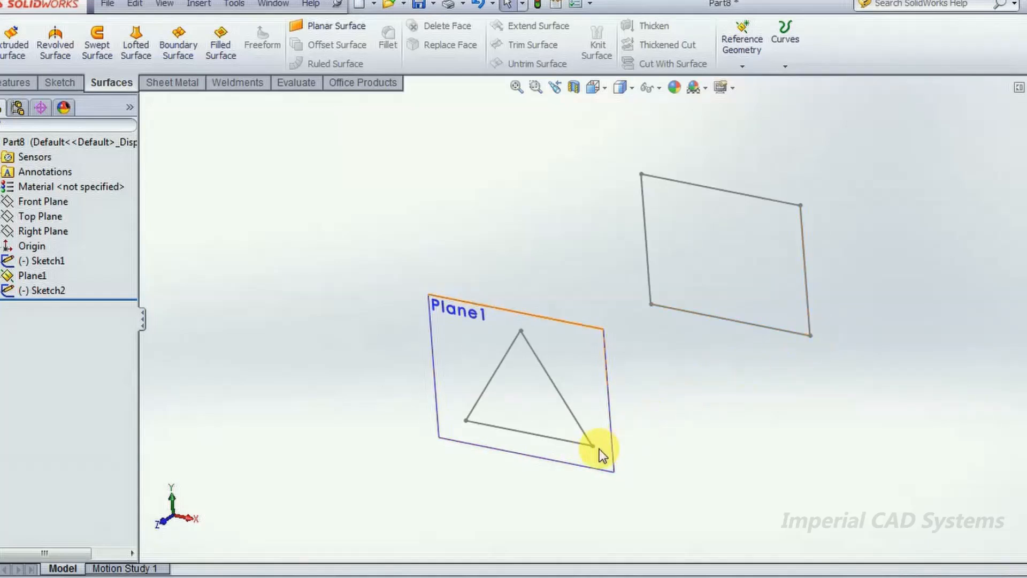
left_click(62, 83)
left_click(10, 66)
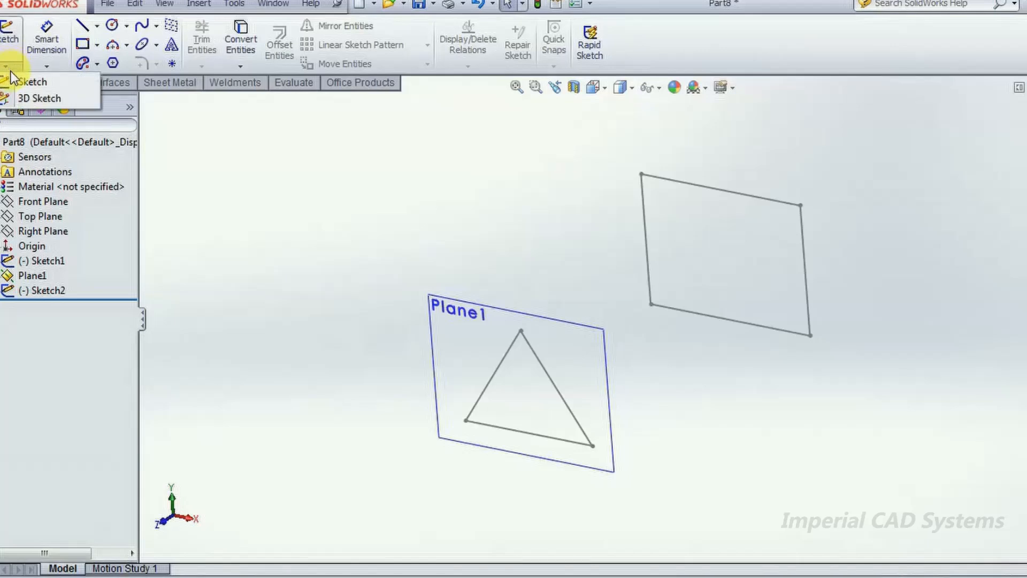
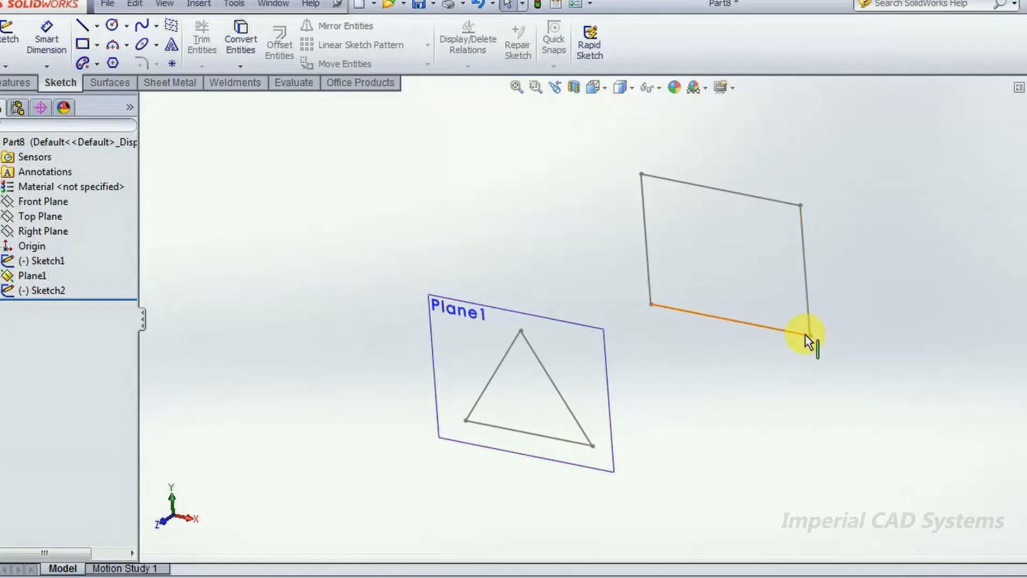
- Create a 3D sketch with a line from the triangle's lower-left corner to the rectangle's lower-left corner, and finish the sketch
left_click(11, 67)
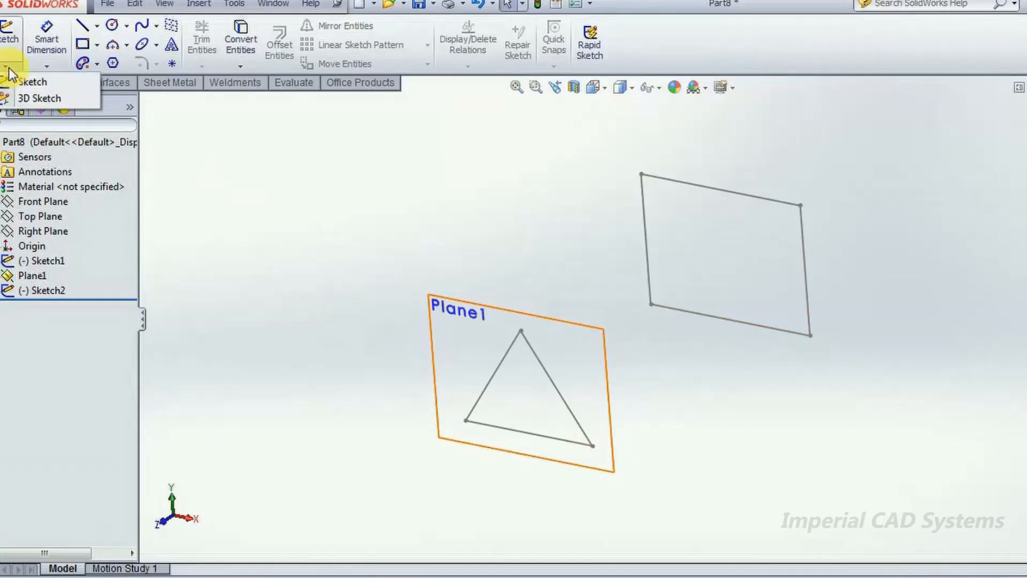
left_click(26, 97)
left_click(82, 26)
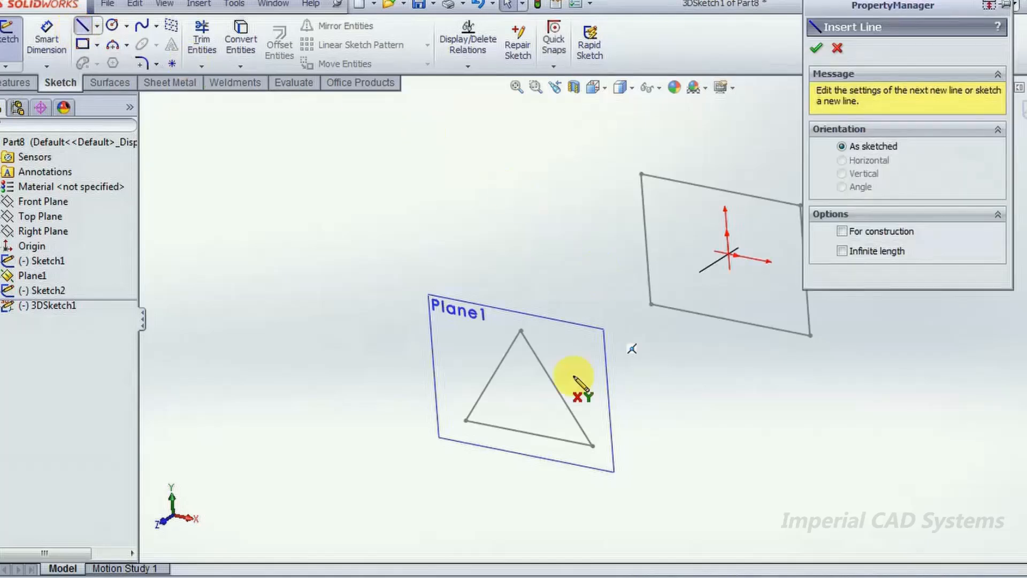
left_click(466, 421)
left_click(651, 304)
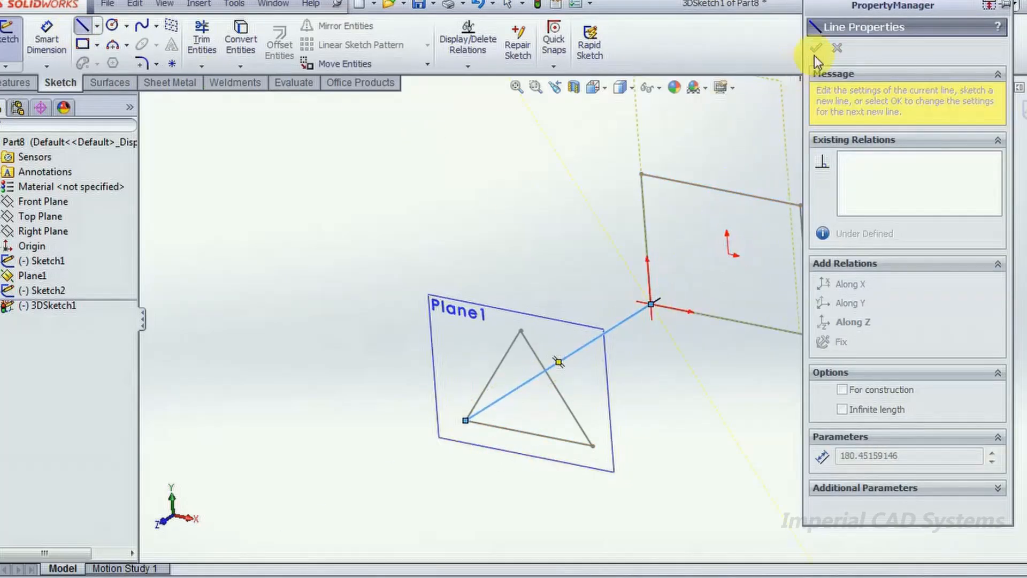
key("Escape")
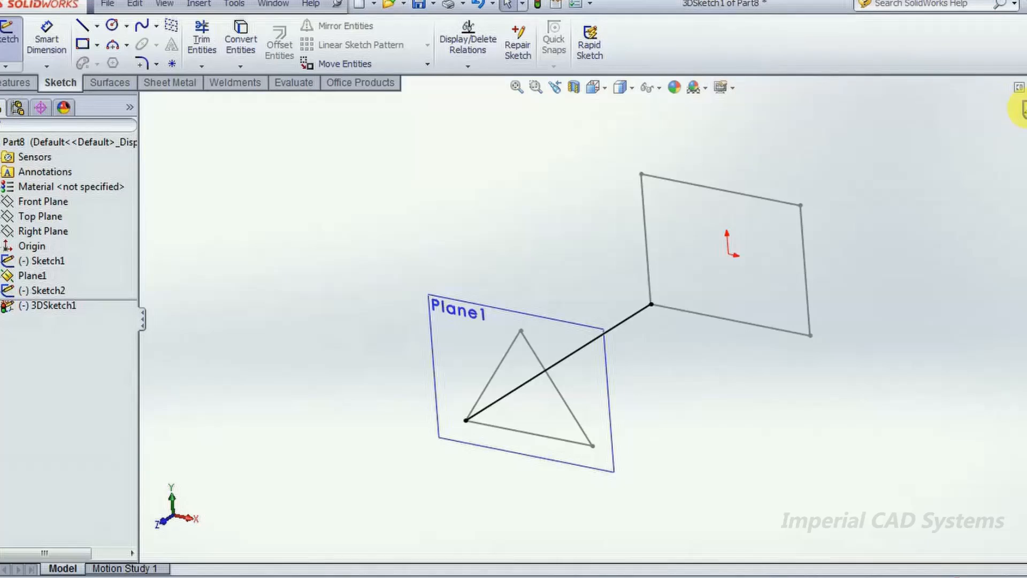
left_click(1021, 110)
- Create a second 3D sketch with a line from the triangle's apex to the rectangle's upper-left corner, and finish it
left_click(10, 67)
left_click(32, 100)
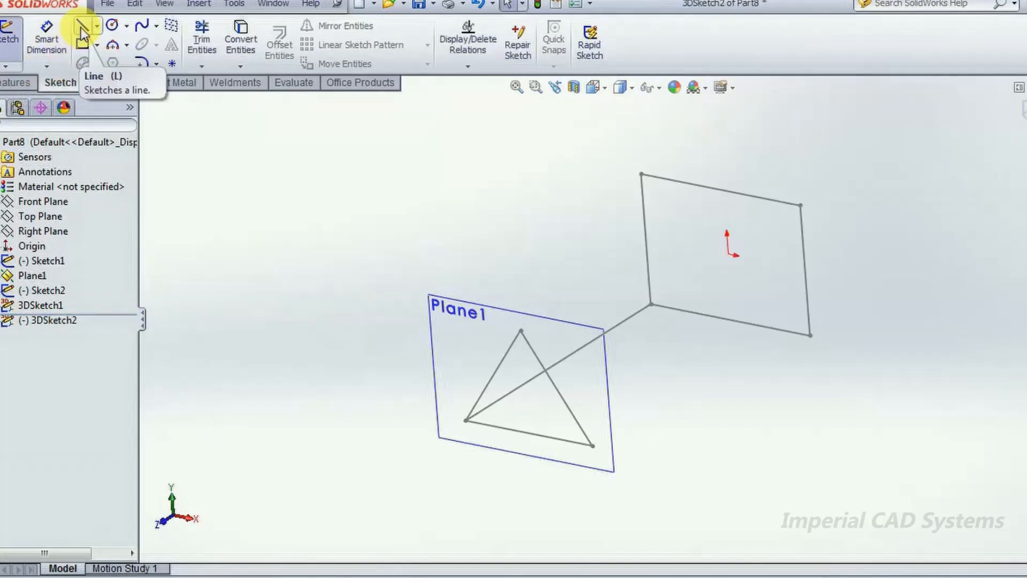
left_click(81, 34)
left_click(520, 331)
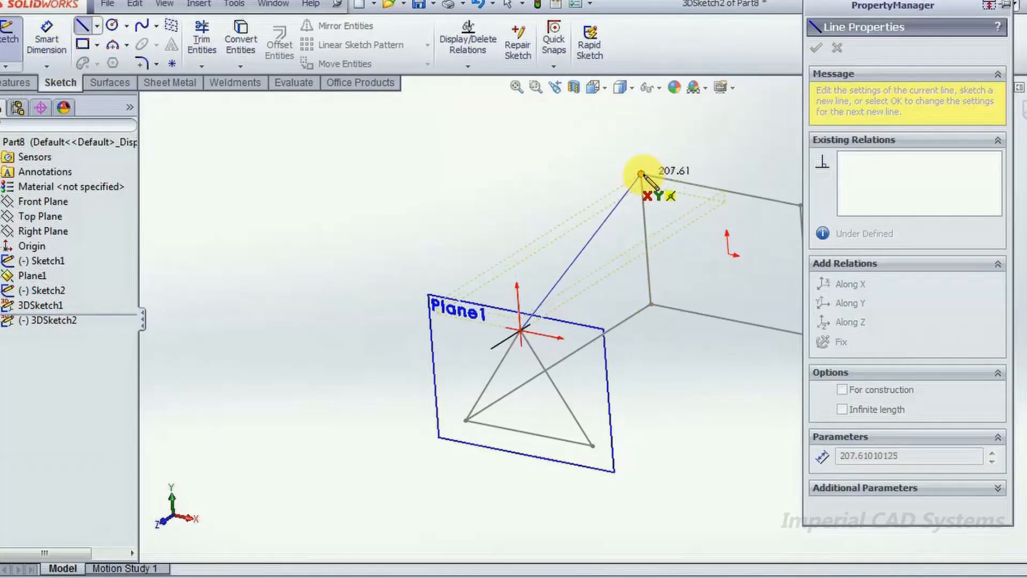
left_click(641, 174)
key("Escape")
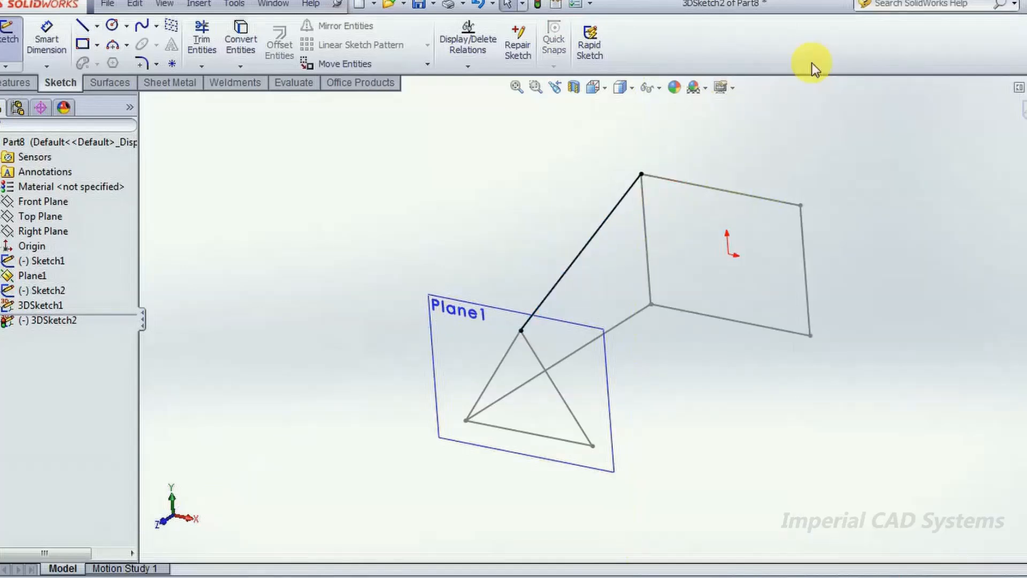
left_click(1023, 110)
- Reopen 3DSketch2 and add a line from the triangle's apex to the rectangle's upper-right corner, finishing the sketch
left_click(8, 66)
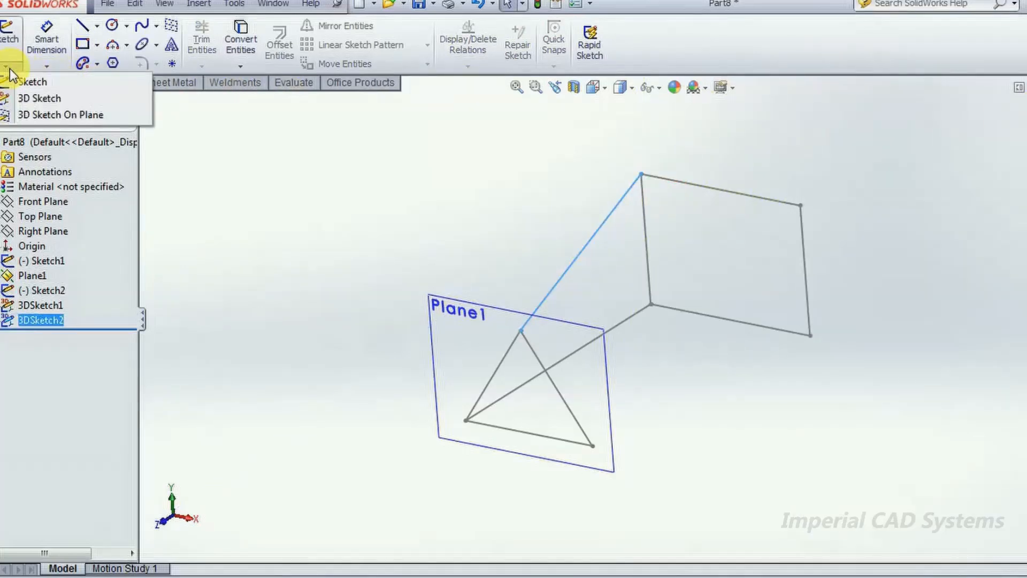
left_click(32, 98)
left_click(79, 27)
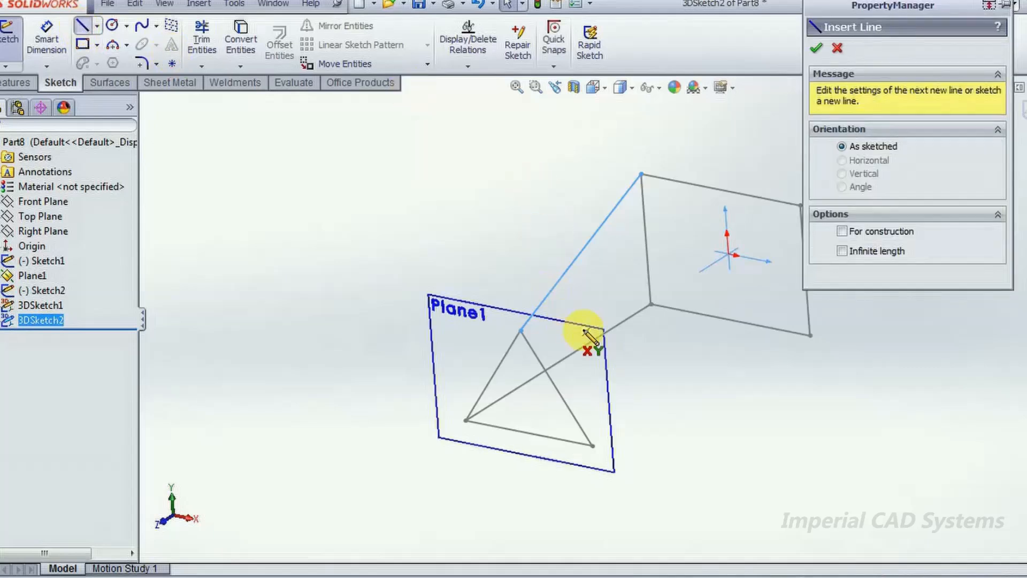
left_click(520, 330)
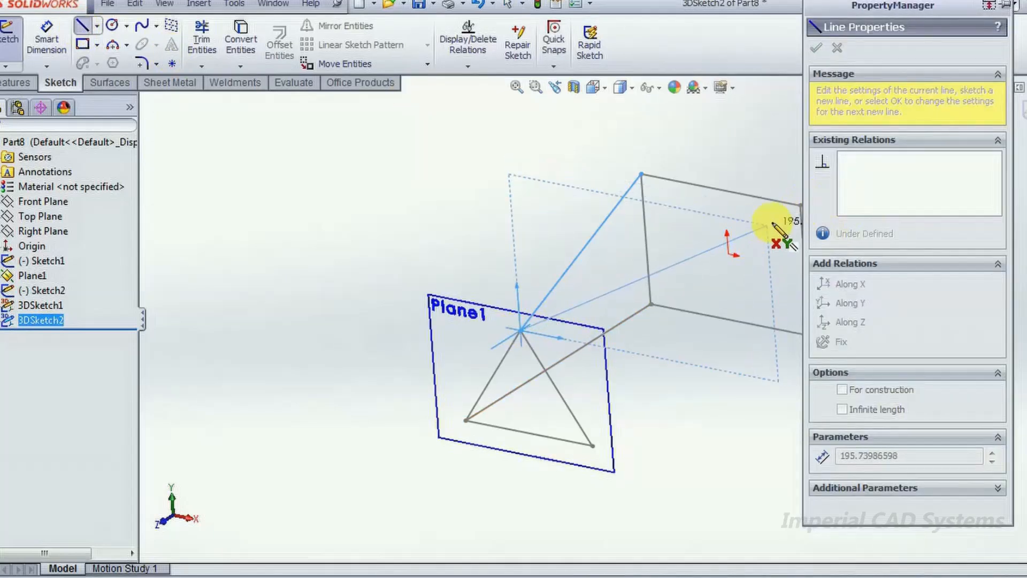
left_click(800, 205)
left_click(817, 46)
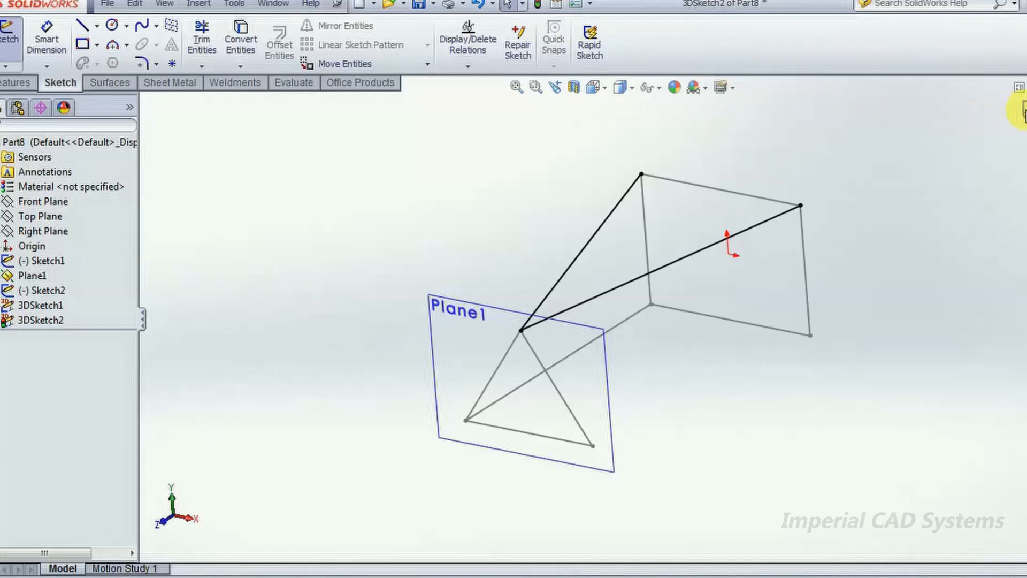
left_click(1023, 111)
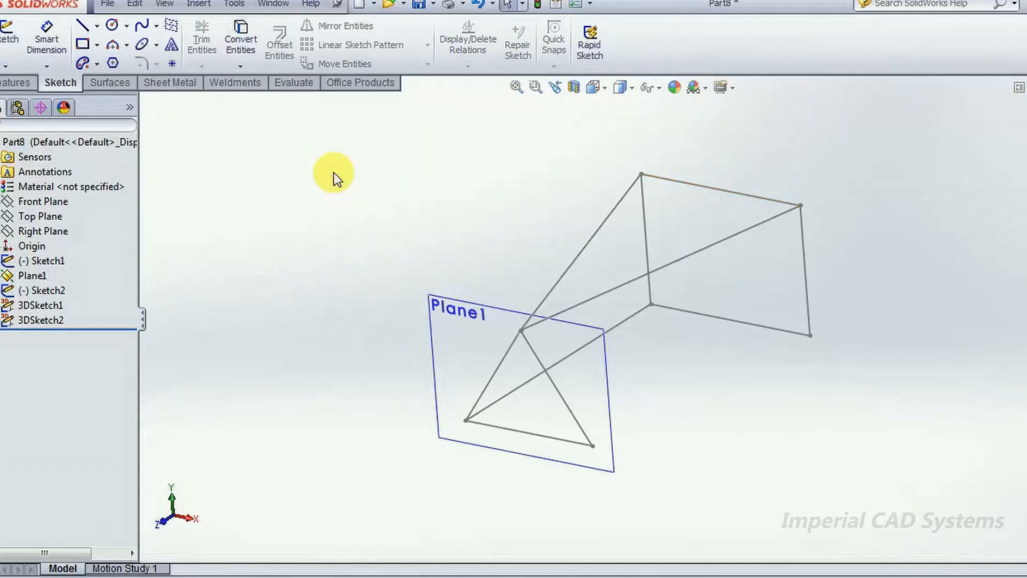
- Start a lofted surface and select the triangle and rectangle sketches as profiles near their matching lower-right corners
left_click(109, 85)
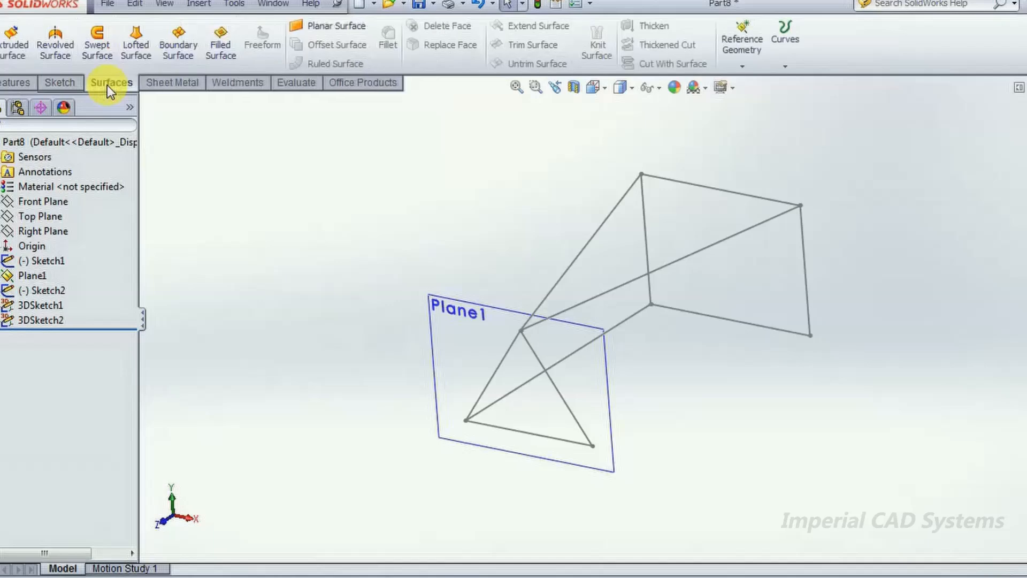
left_click(131, 41)
left_click(582, 449)
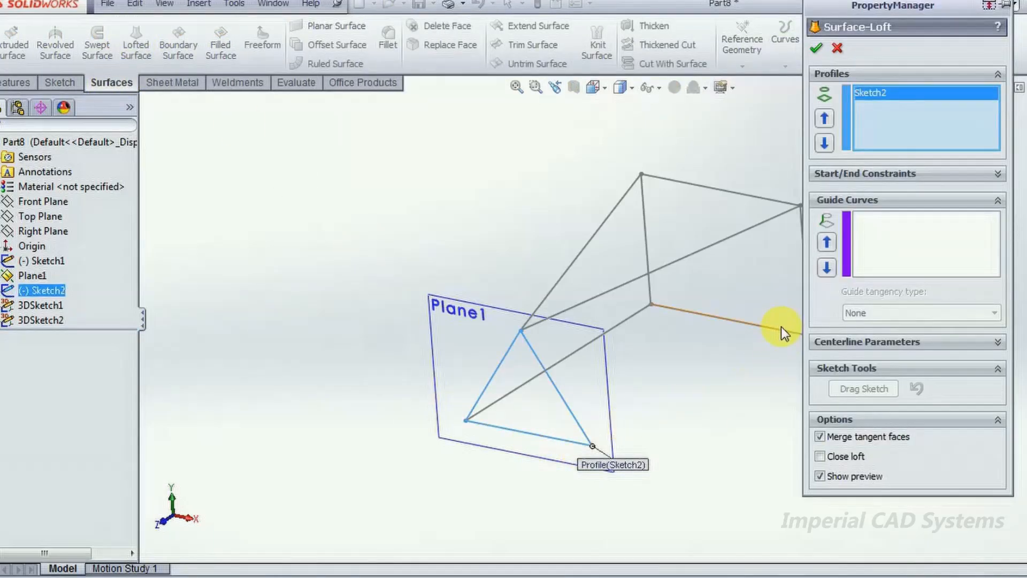
left_click(792, 344)
middle_click_drag(654, 378, 665, 378)
- Change the loft's profile order by removing the triangle sketch and adding it again after the rectangle
left_click(878, 241)
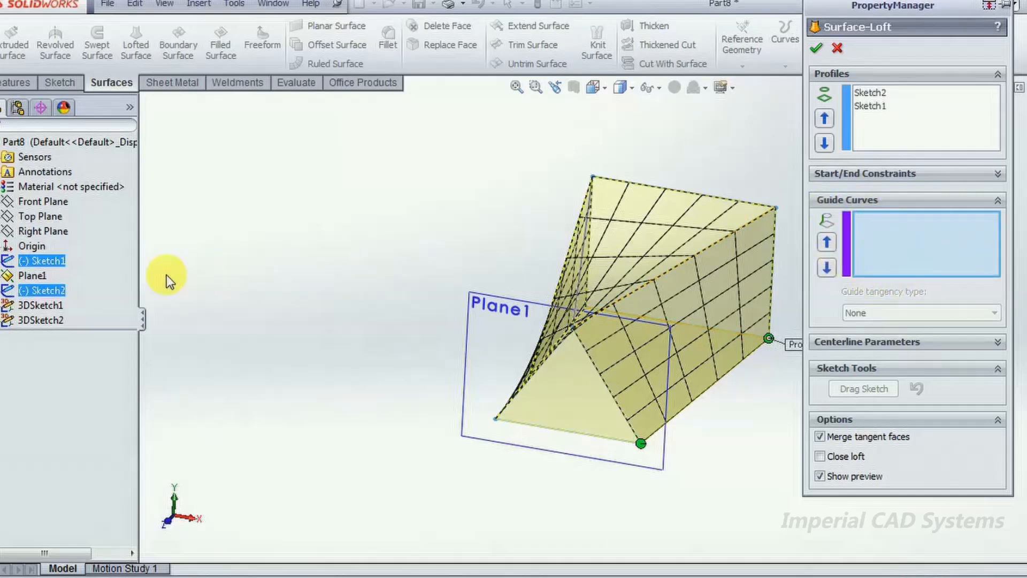
left_click(45, 292)
middle_click_drag(332, 313, 360, 325)
left_click(885, 131)
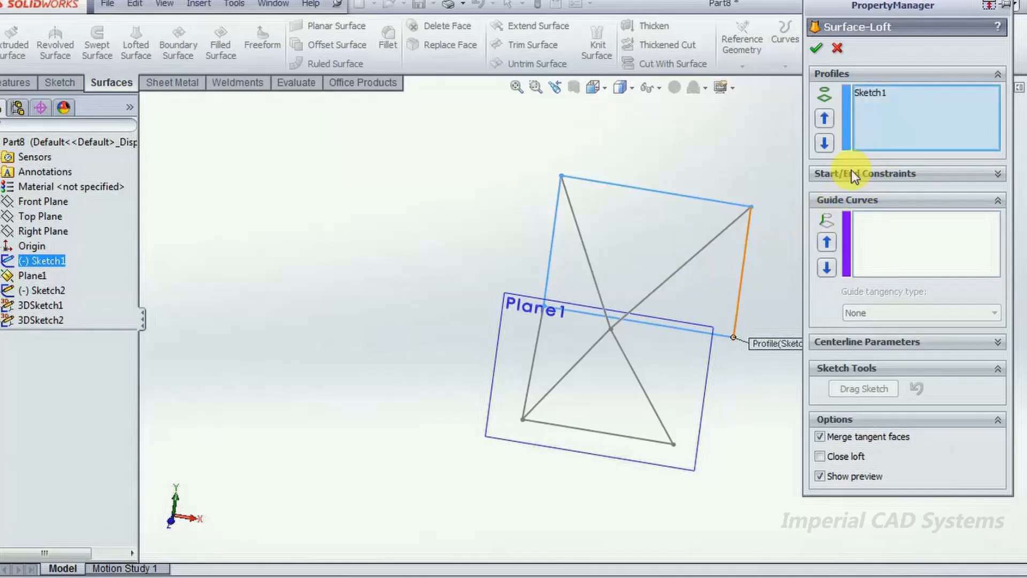
left_click(640, 439)
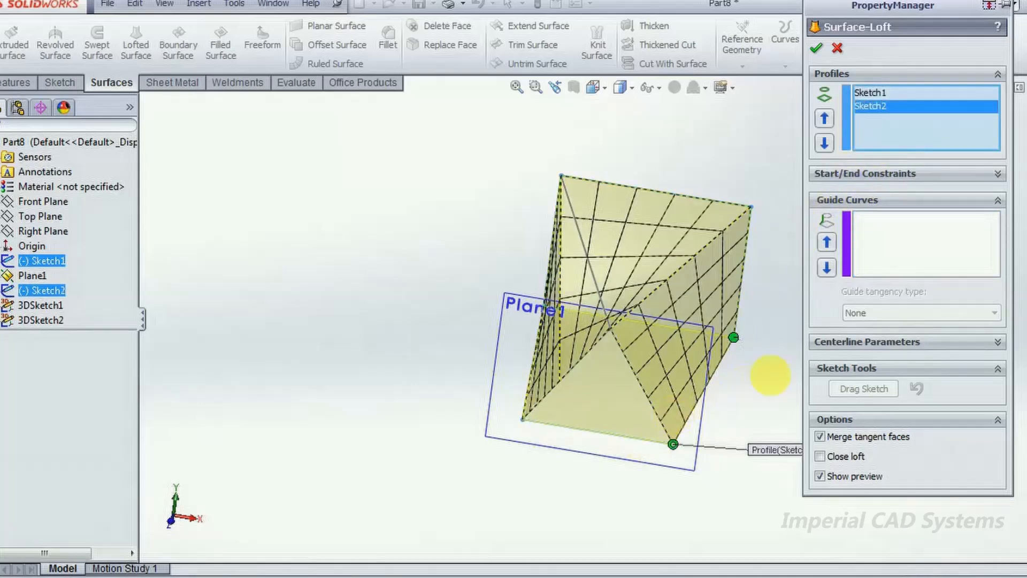
- Add 3DSketch1, the line joining the profiles' lower-left corners, as the loft's guide curve
left_click(891, 258)
left_click(531, 376)
middle_click_drag(618, 378, 645, 376)
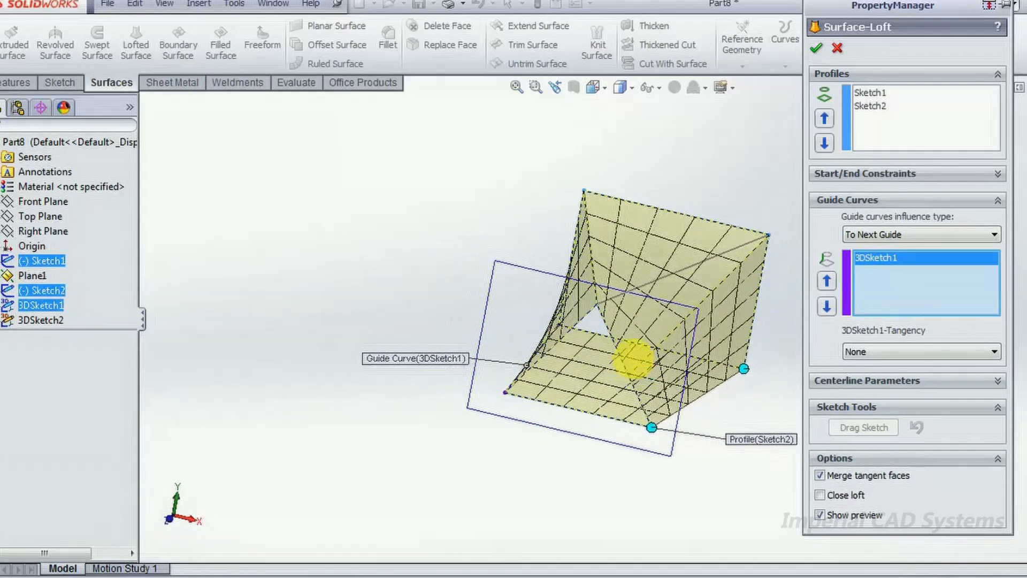
- Try adding 3DSketch2 as a second guide curve for the loft, and deselect it again
left_click(895, 275)
left_click(590, 254)
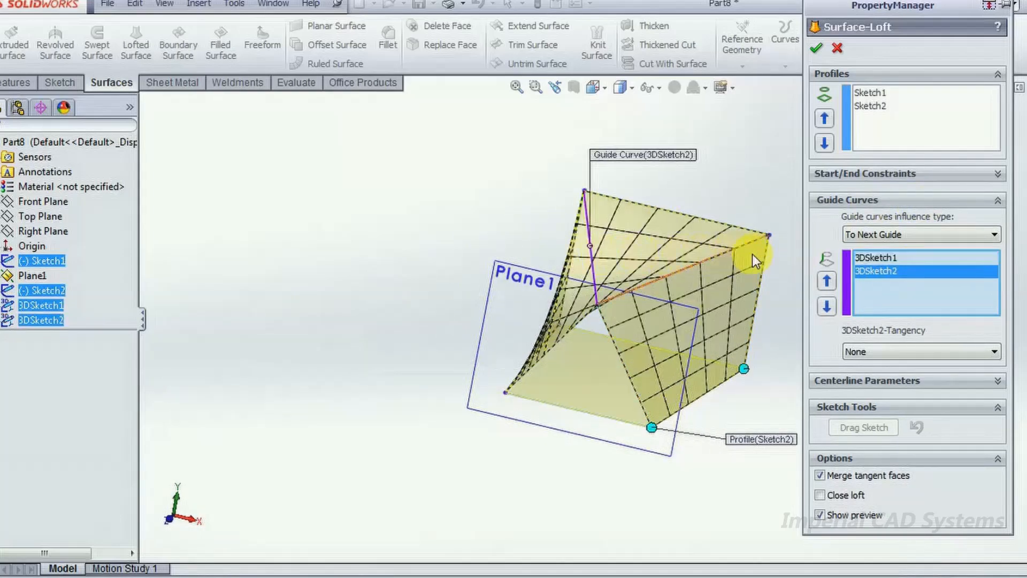
left_click(685, 272)
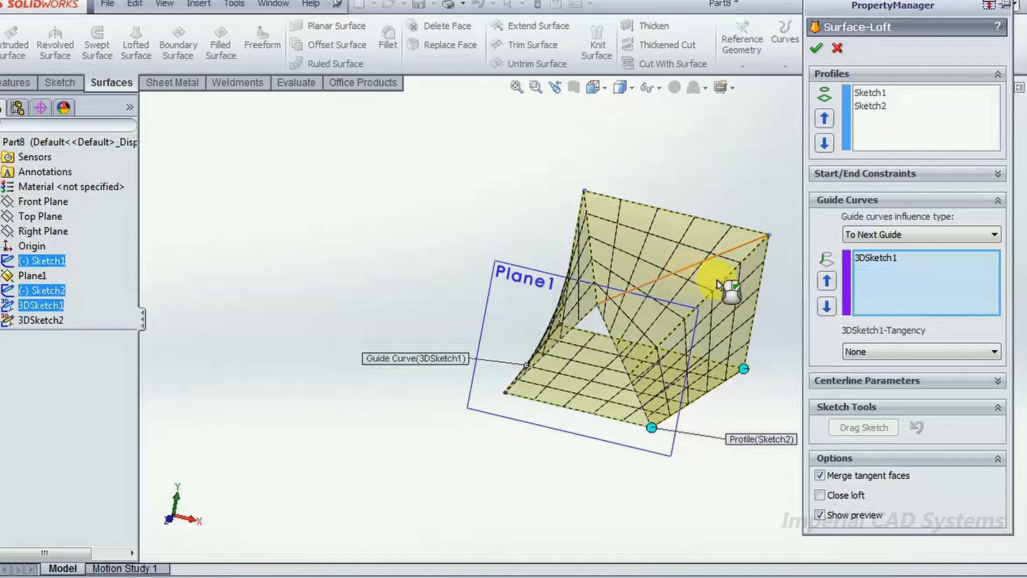
- Complete the lofted surface with the single guide curve and inspect its shape from a different angle
left_click(816, 49)
middle_click_drag(830, 183, 722, 300)
left_click(723, 301)
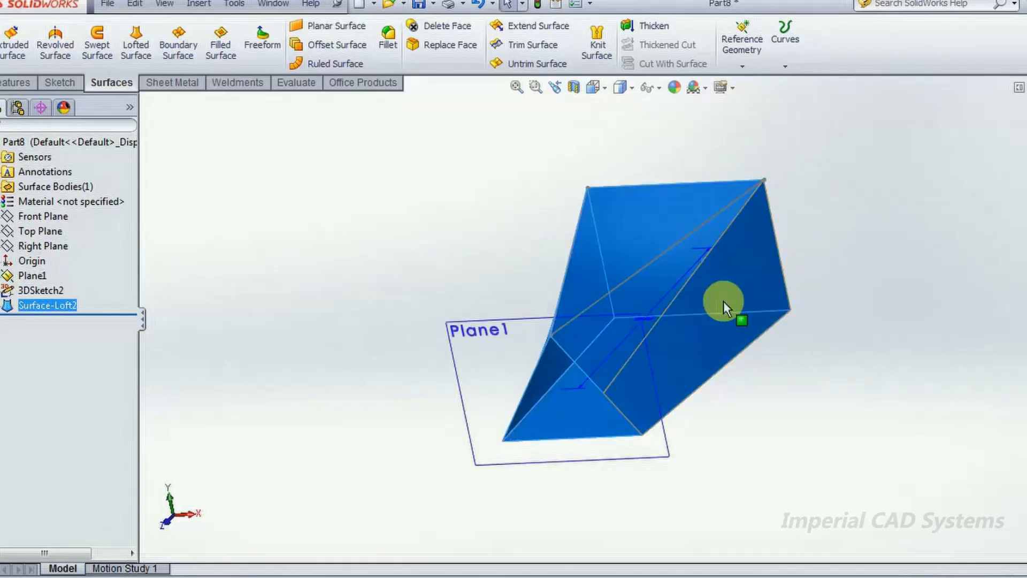
left_click(69, 302)
left_click(67, 308)
left_click(63, 307)
left_click(235, 271)
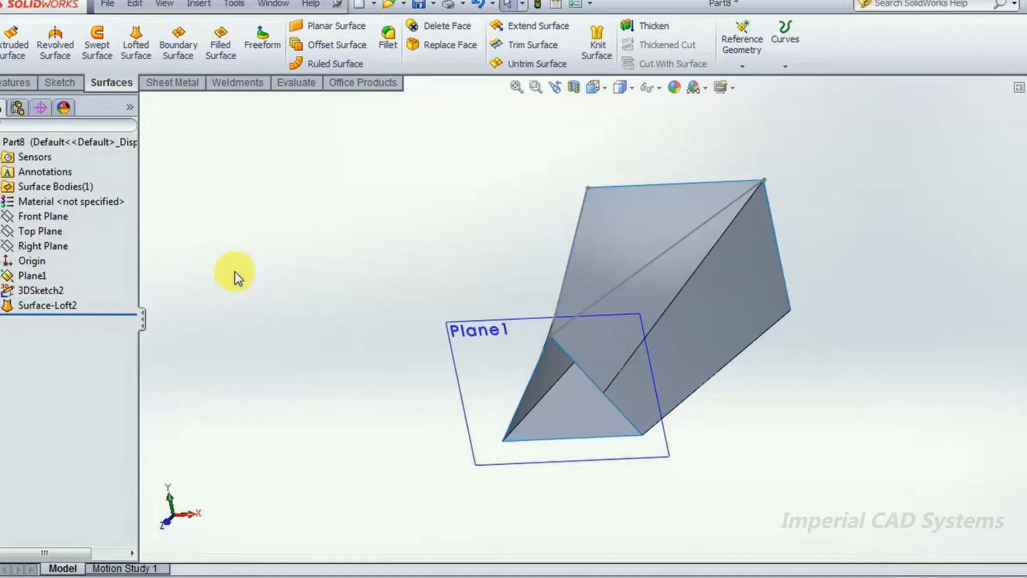
left_click(63, 304)
left_click(214, 296)
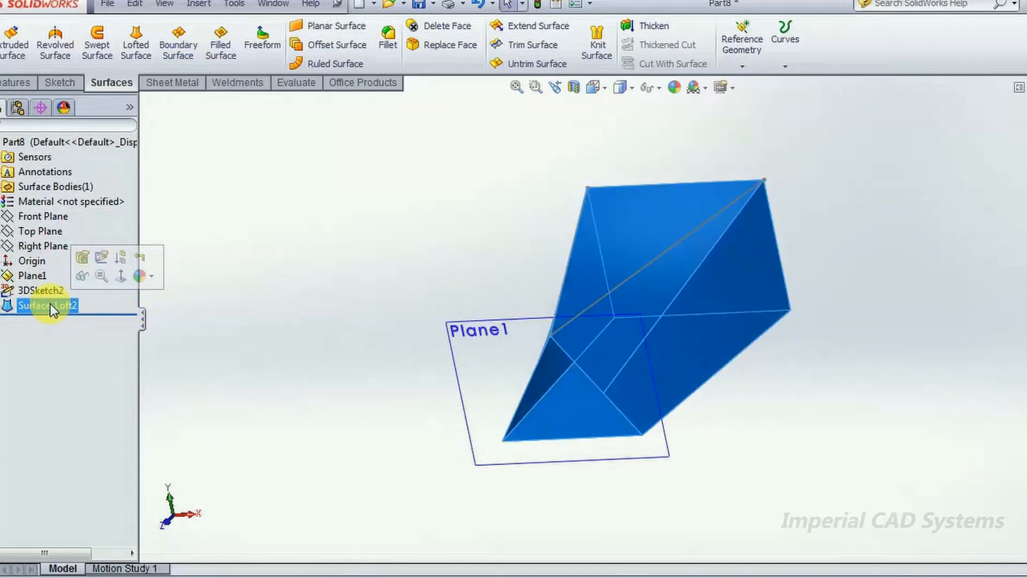
left_click(100, 258)
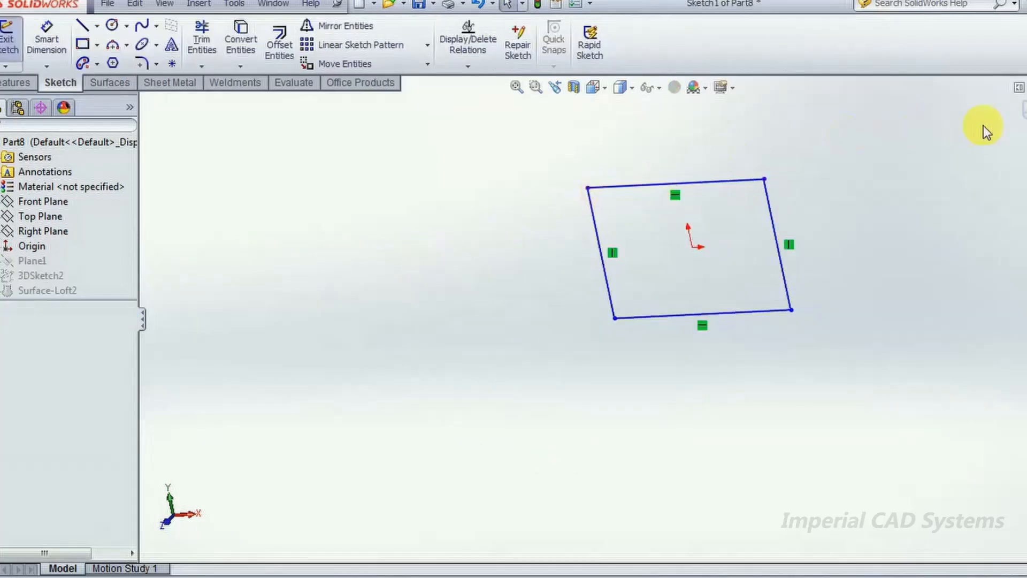
left_click(1023, 121)
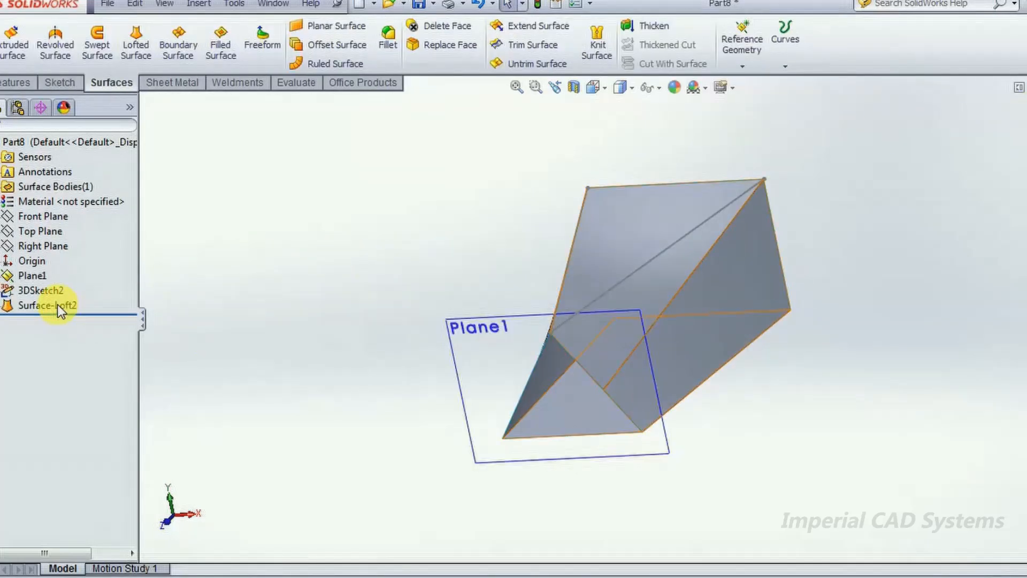
- Open the lofted surface's definition to examine its preview from another angle, and close it without changes
left_click(58, 304)
left_click(70, 260)
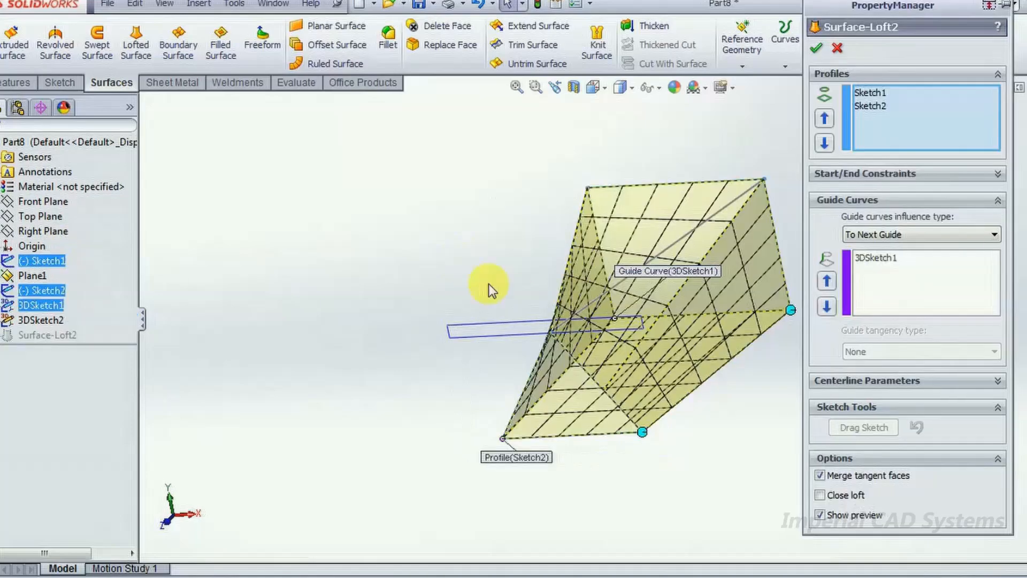
mouse_move(571, 293)
middle_mouse_down()
mouse_move(521, 271)
mouse_move(573, 259)
mouse_move(545, 260)
mouse_move(555, 281)
middle_mouse_up()
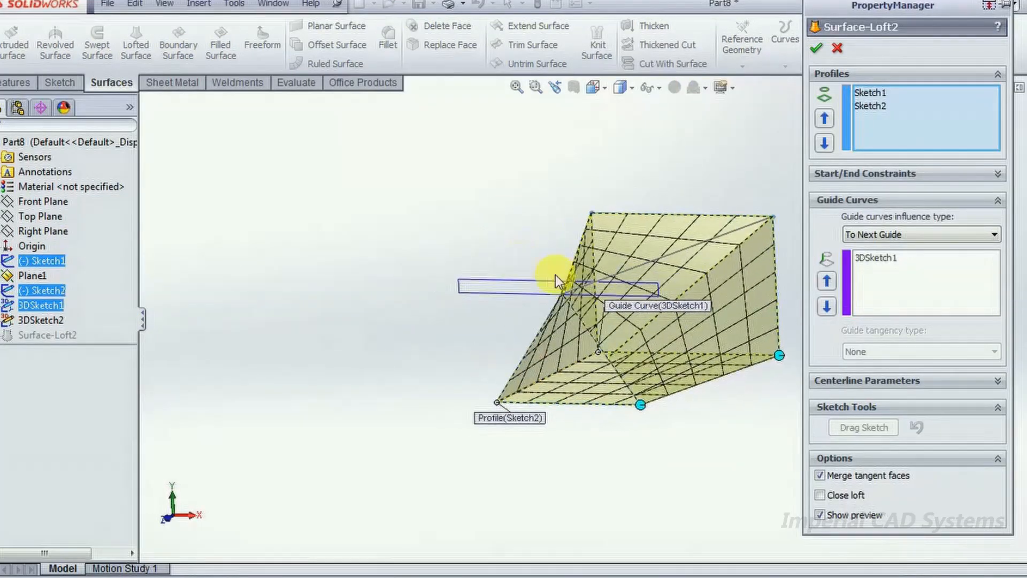
left_click(838, 53)
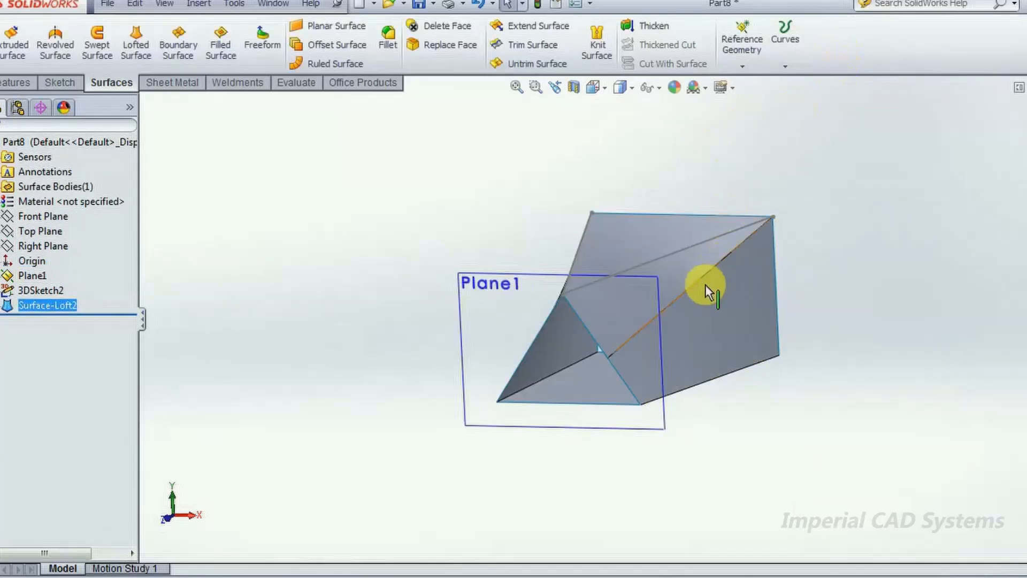
- Edit the lofted surface and add 3DSketch2, with the lines from the triangle's apex, as a second guide curve
left_click(50, 303)
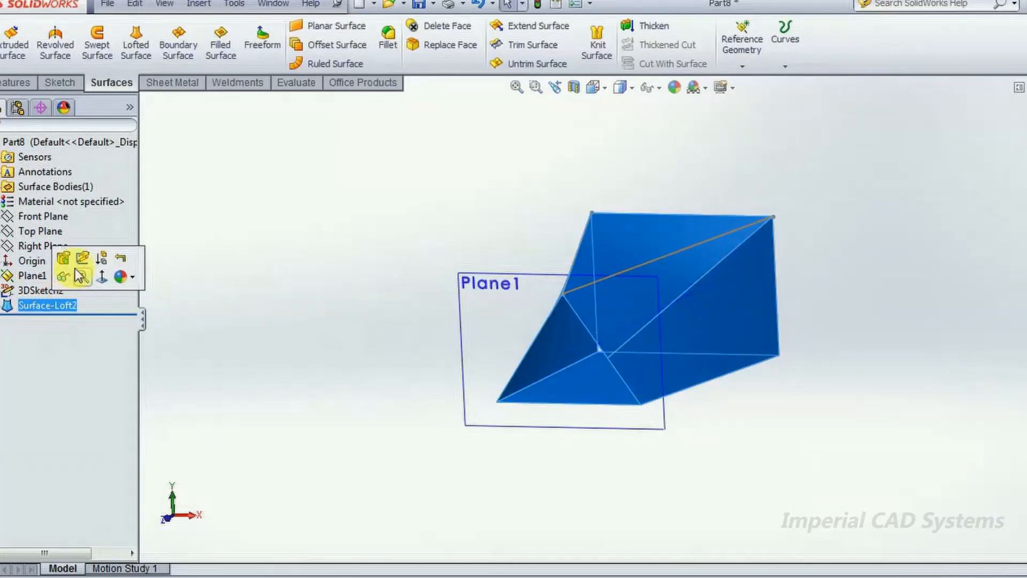
left_click(63, 258)
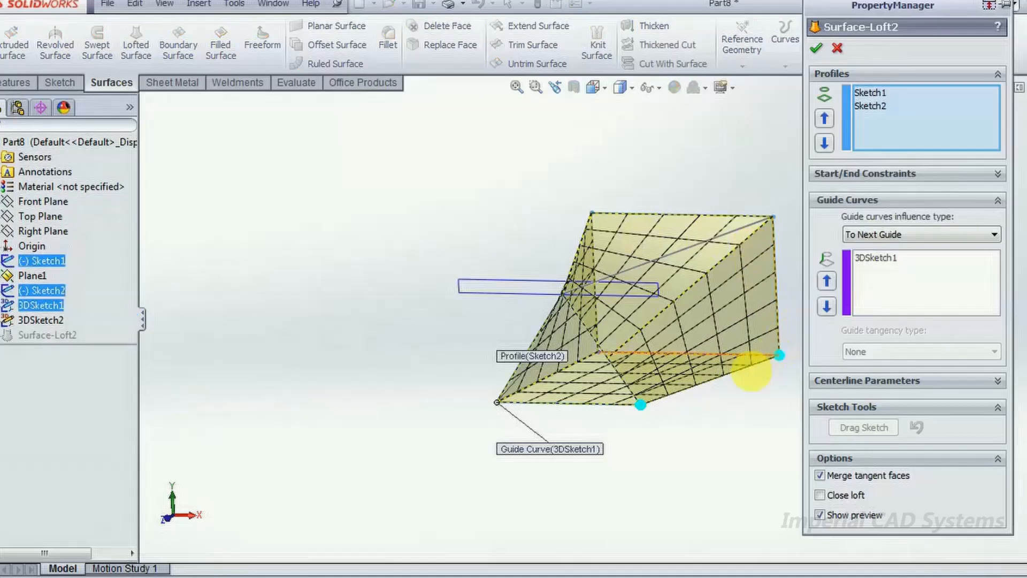
left_click(867, 268)
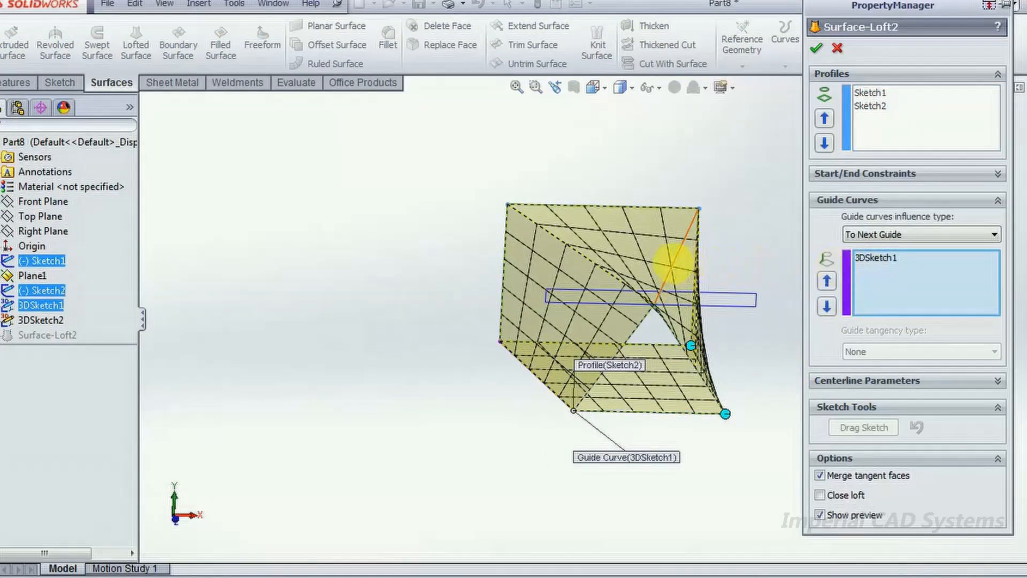
left_click(677, 262)
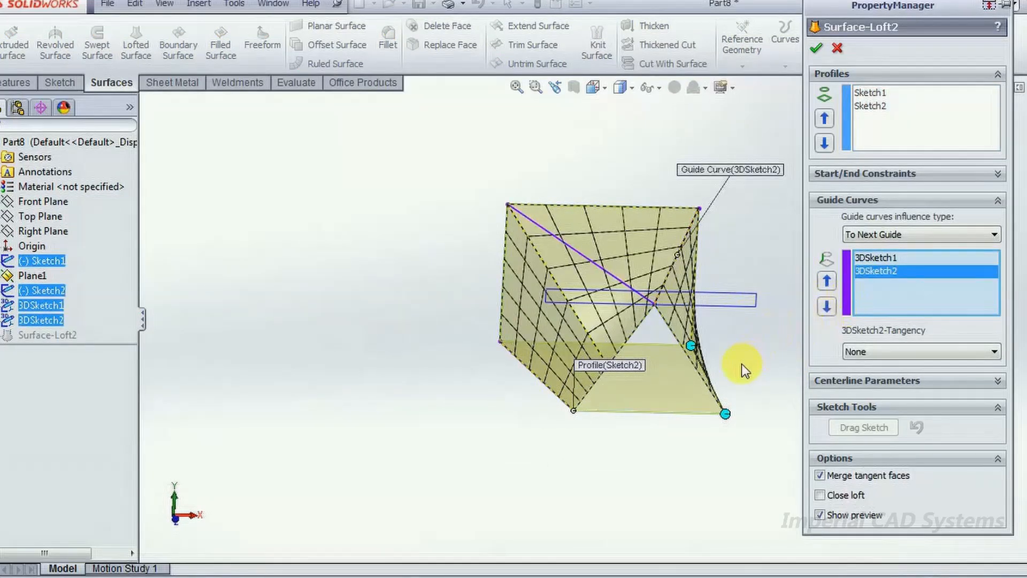
- Remove 3DSketch1 and 3DSketch2 from the loft's guide curves
left_click(554, 397)
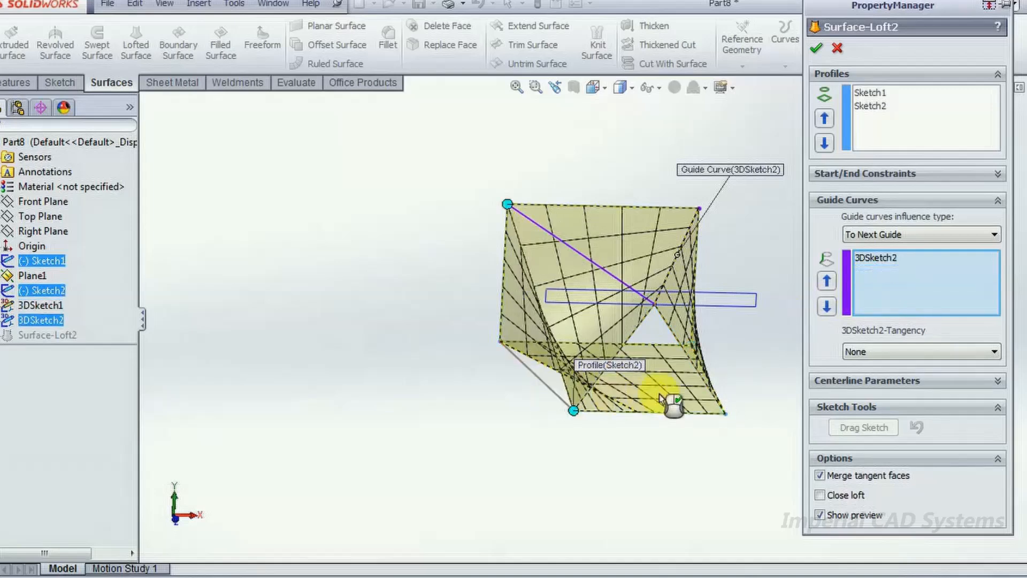
middle_click_drag(657, 389, 687, 283)
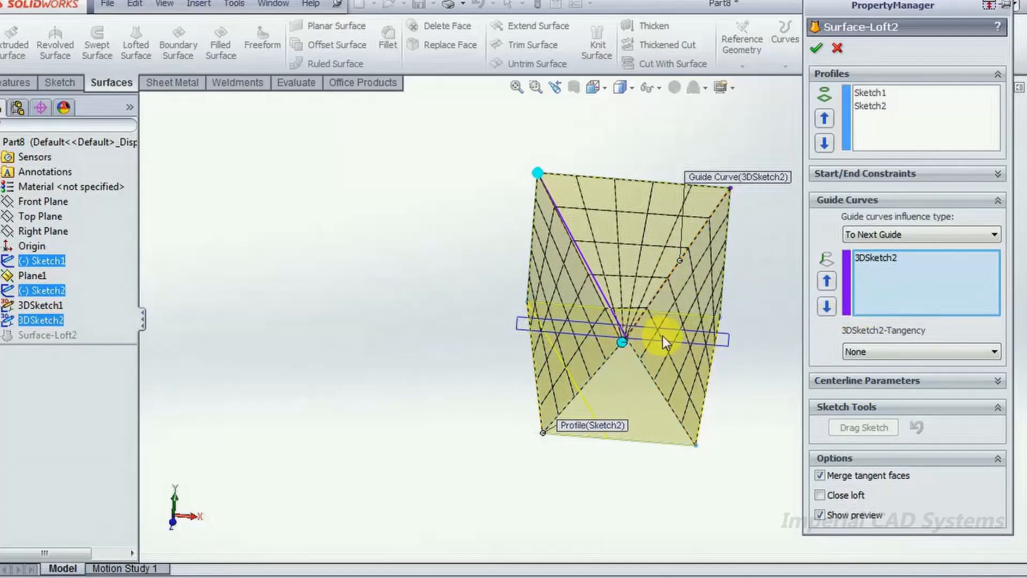
left_click(608, 300)
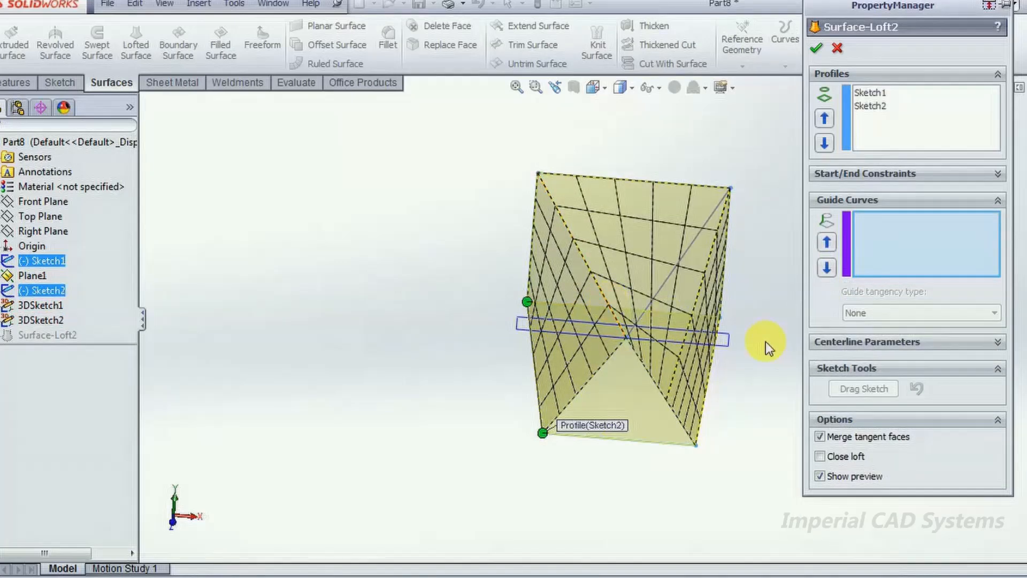
- Try 3DSketch2 and 3DSketch1 as the loft's guide curves and cancel the edit
left_click(671, 276)
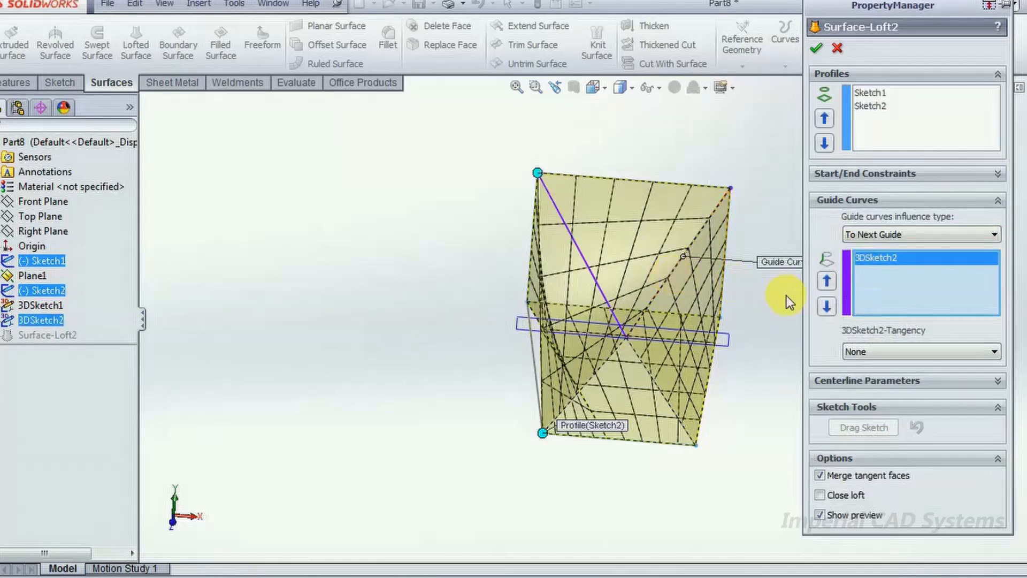
left_click(606, 294)
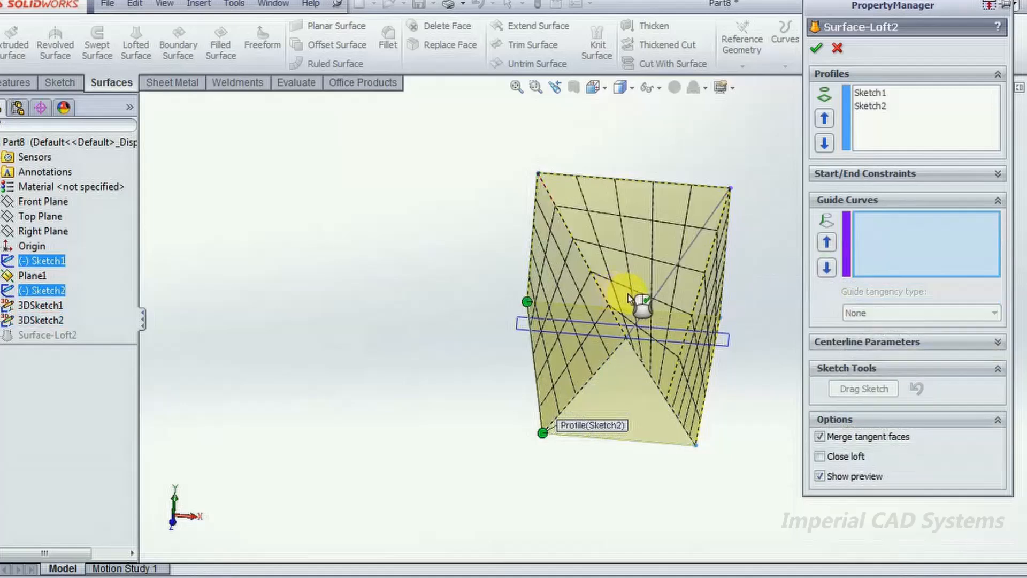
left_click(656, 300)
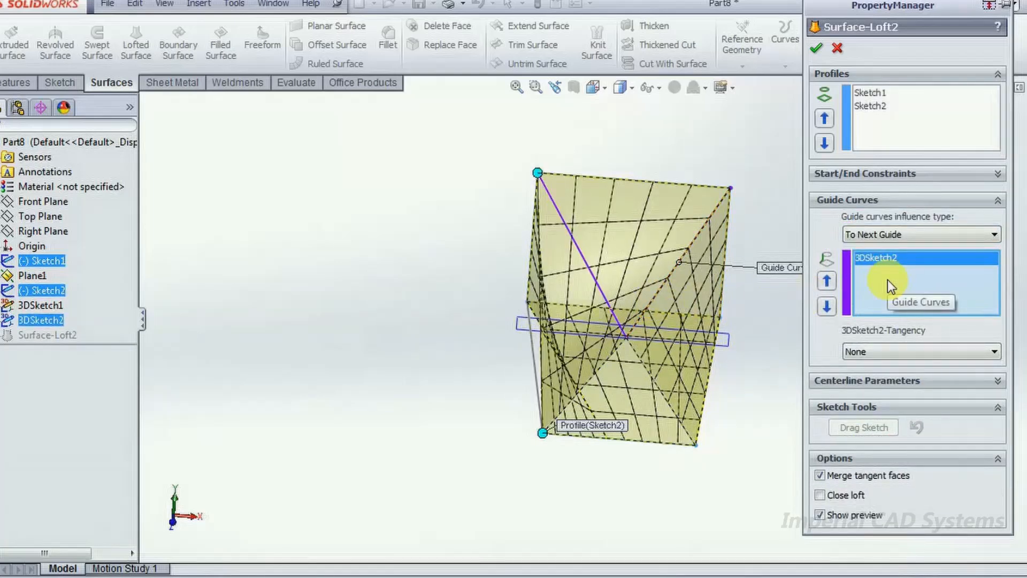
left_click(45, 304)
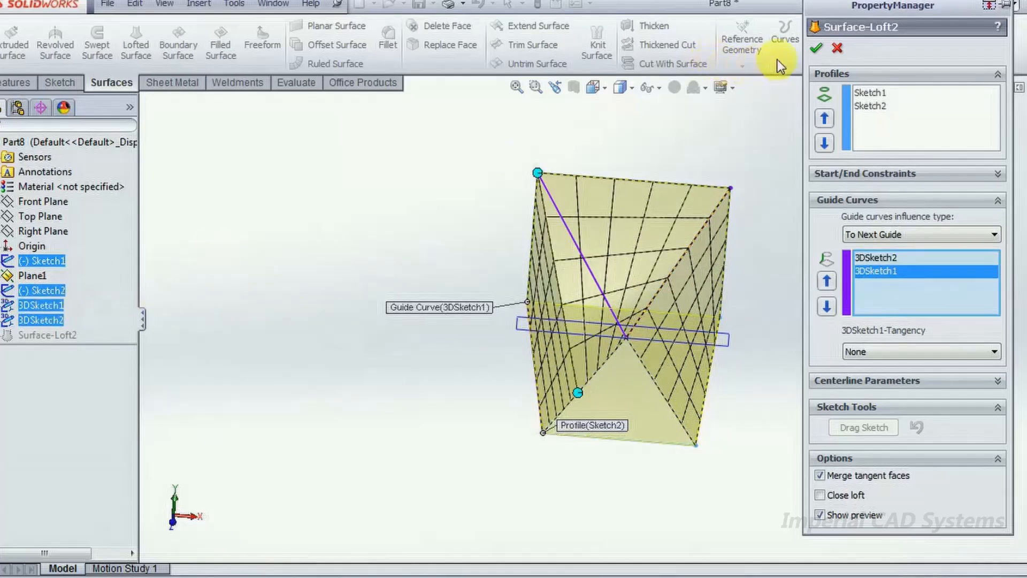
left_click(838, 50)
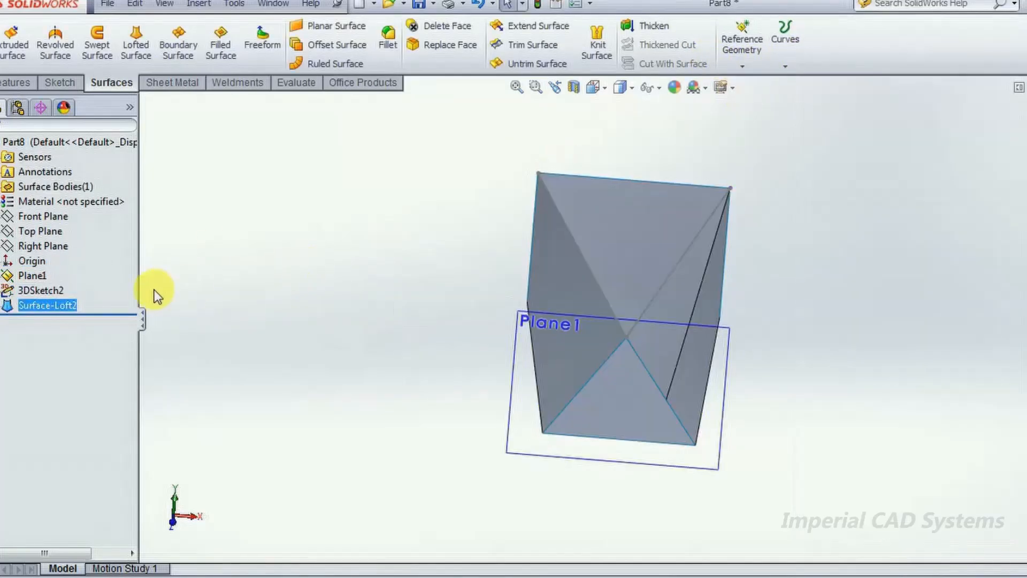
- Delete the Surface-Loft2 feature, keeping its profile sketches and 3D sketches
right_click(63, 305)
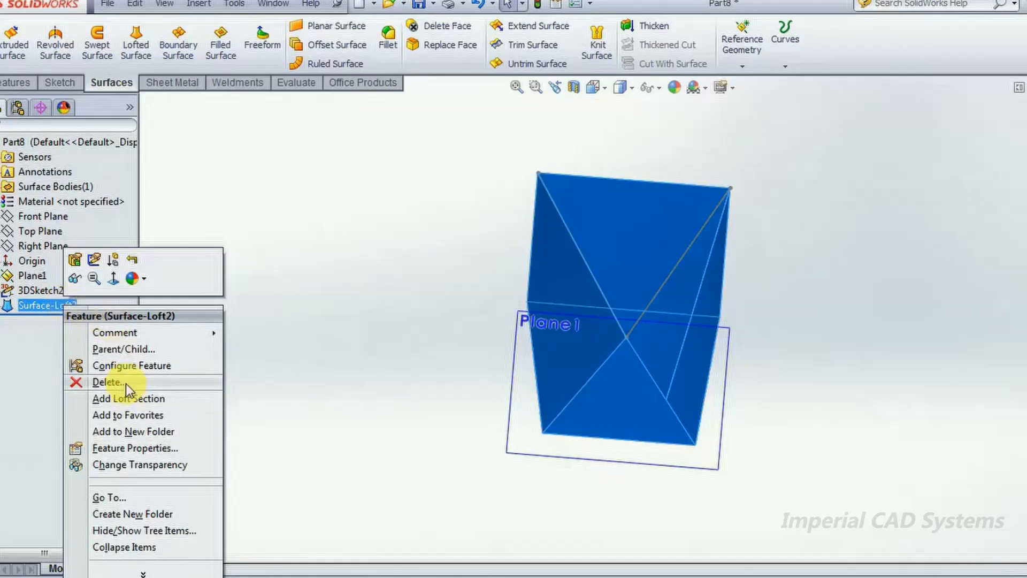
left_click(123, 382)
mouse_move(390, 390)
middle_mouse_down()
mouse_move(491, 406)
mouse_move(466, 428)
middle_mouse_up()
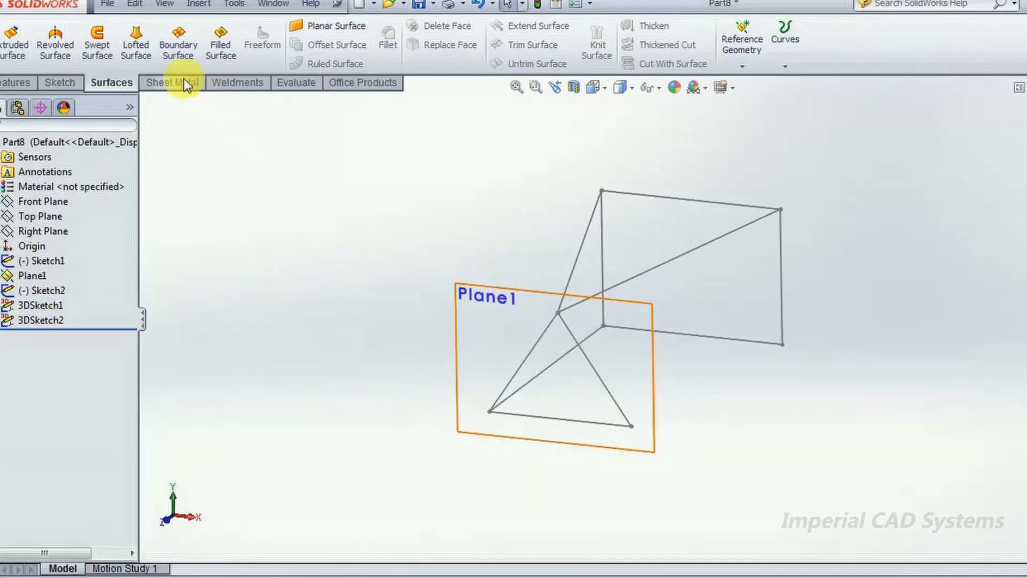
left_click(142, 46)
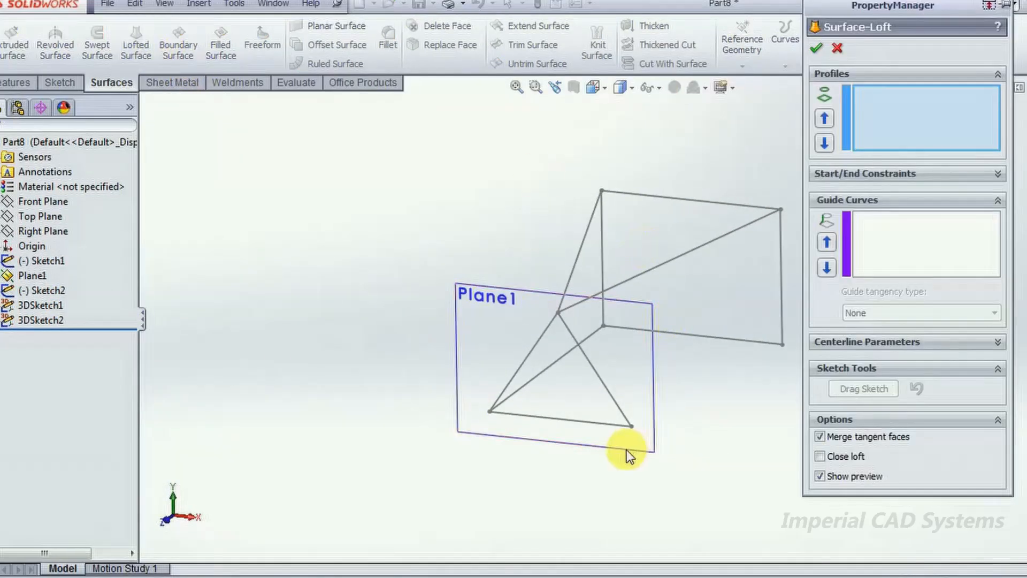
left_click(602, 426)
left_click(722, 343)
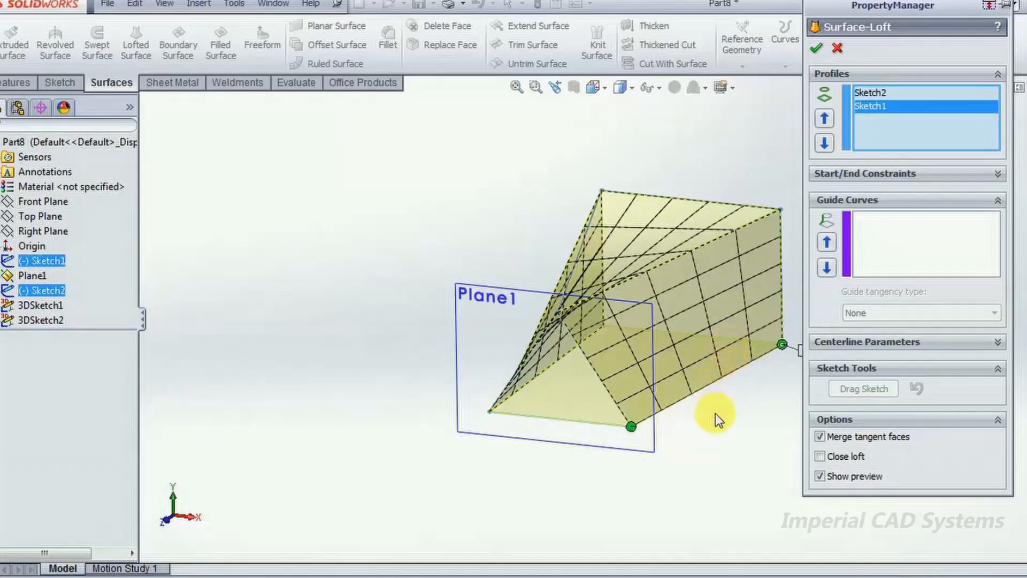
middle_click_drag(717, 416, 849, 257)
left_click(854, 251)
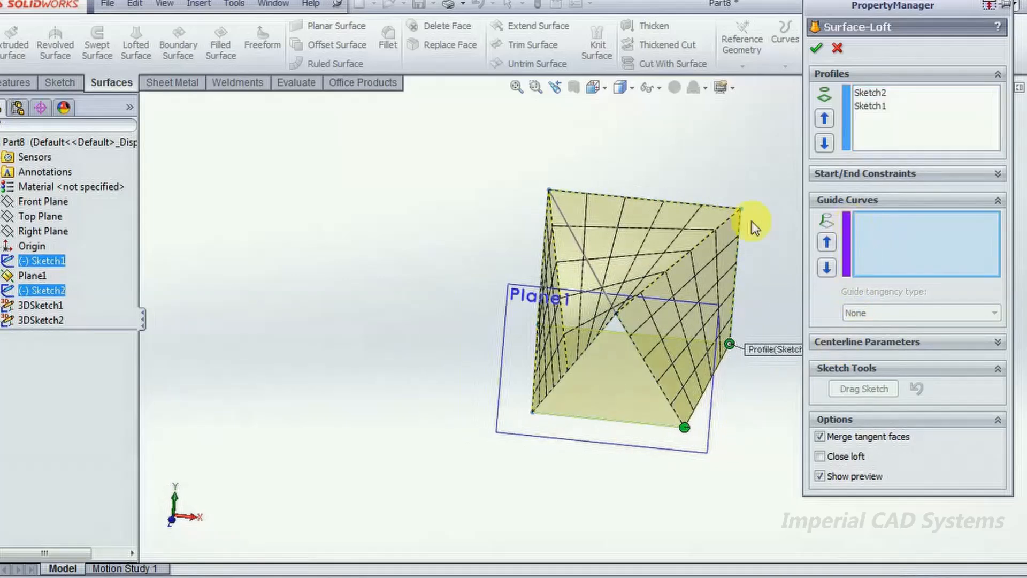
left_click(45, 292)
left_click(45, 292)
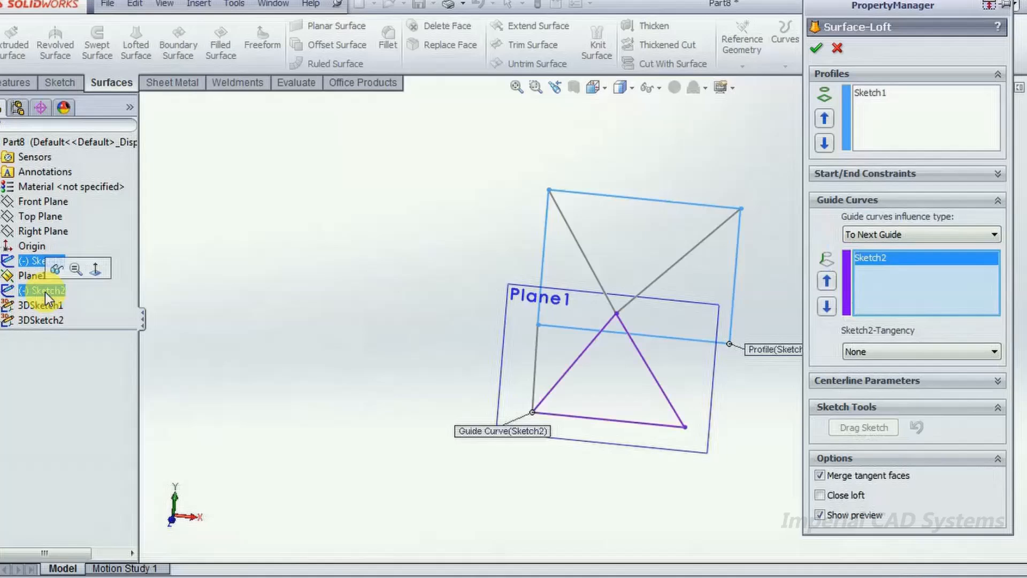
left_click(45, 305)
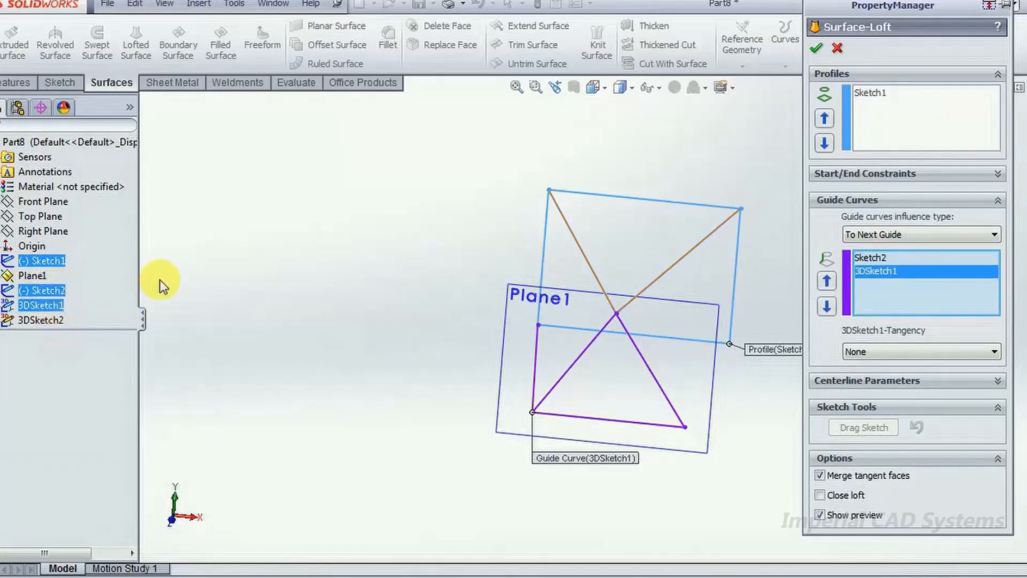
left_click(839, 49)
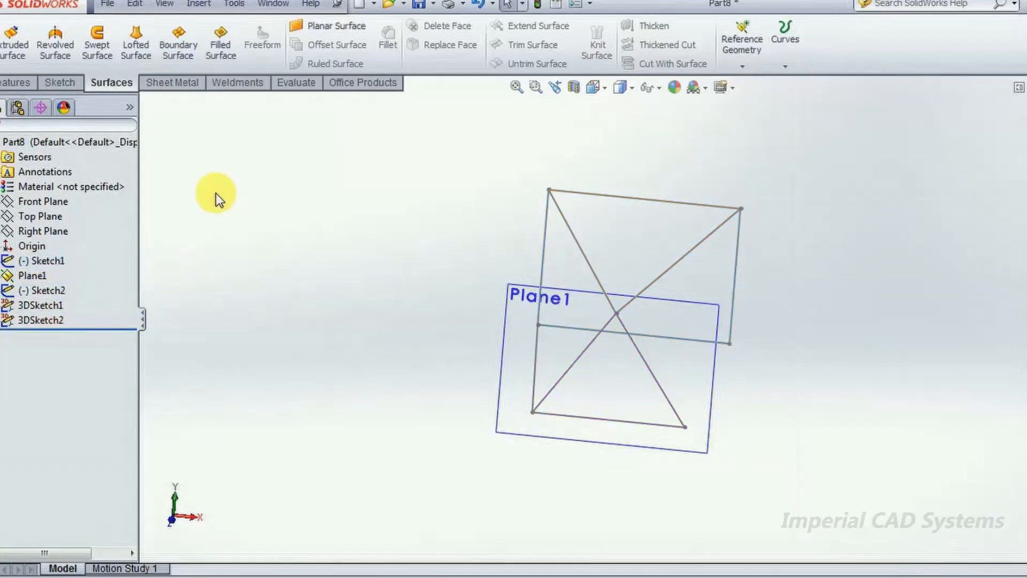
- Edit 3DSketch2 to delete the line from the triangle's apex to the rectangle's upper right corner, and exit the sketch
left_click(45, 262)
left_click(50, 292, "ctrl")
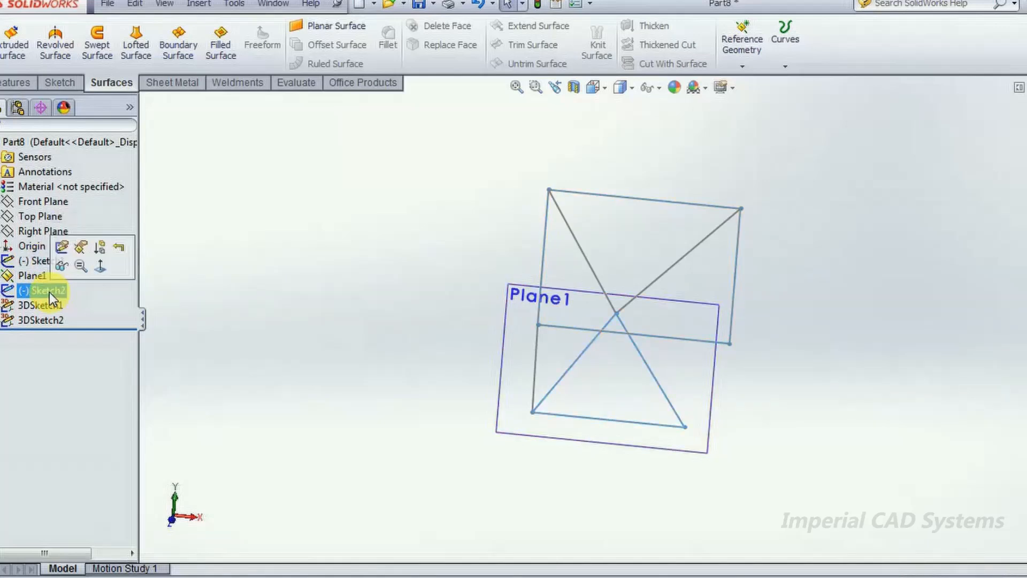
left_click(50, 307, "ctrl")
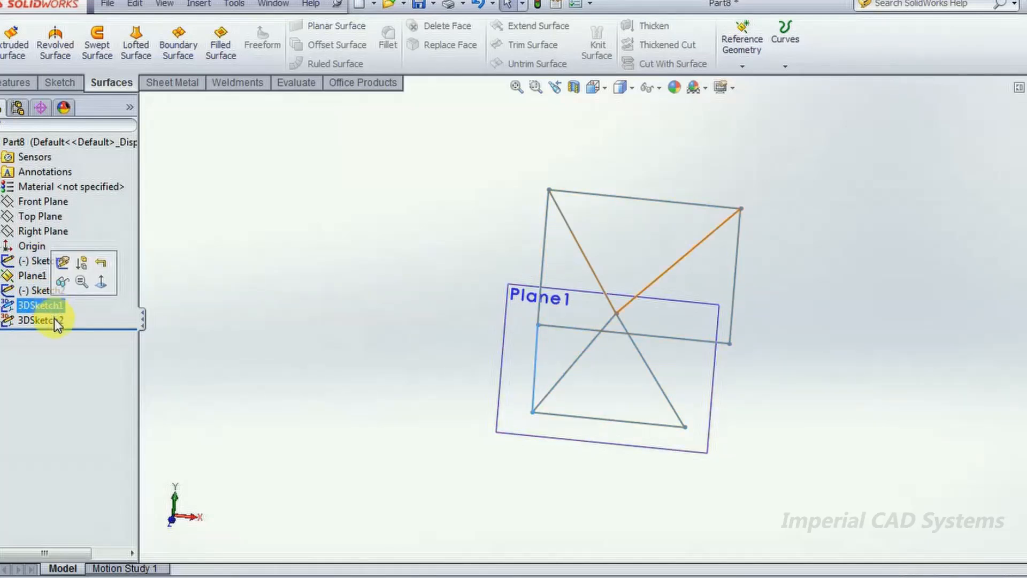
left_click(54, 320)
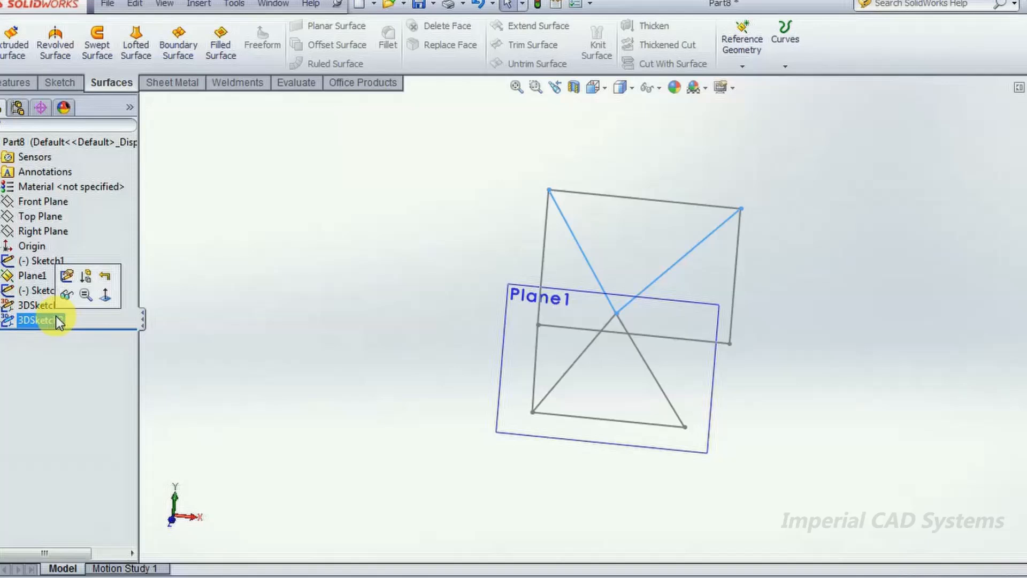
left_click(67, 277)
mouse_move(601, 344)
middle_mouse_down()
mouse_move(615, 396)
mouse_move(638, 379)
middle_mouse_up()
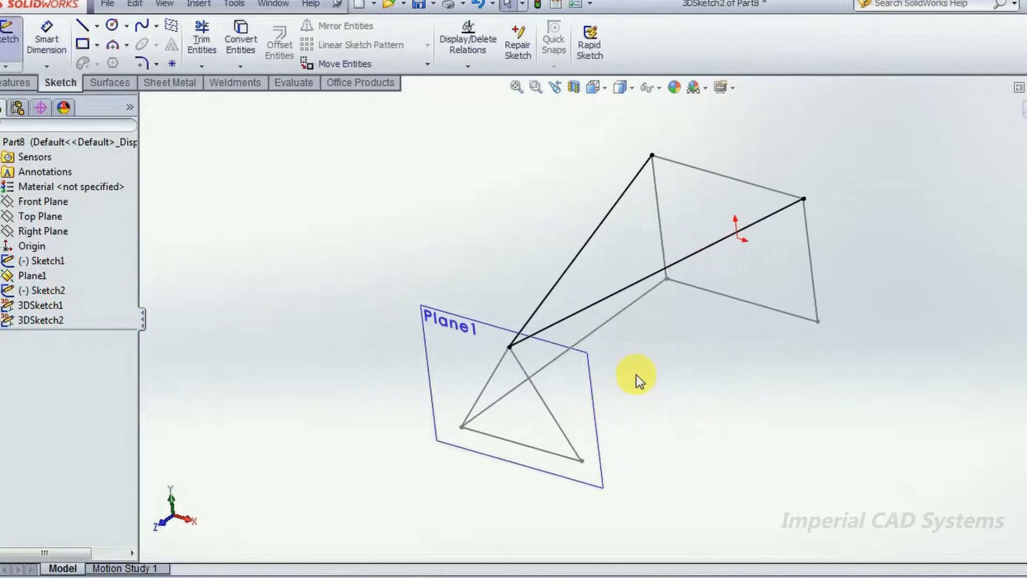
right_click(613, 297)
left_click(677, 469)
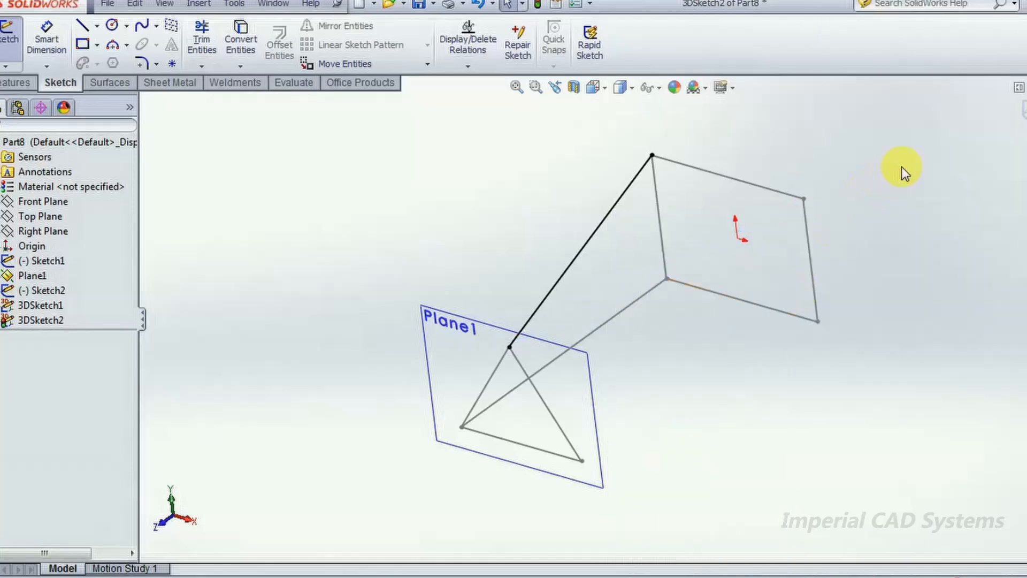
left_click(1022, 110)
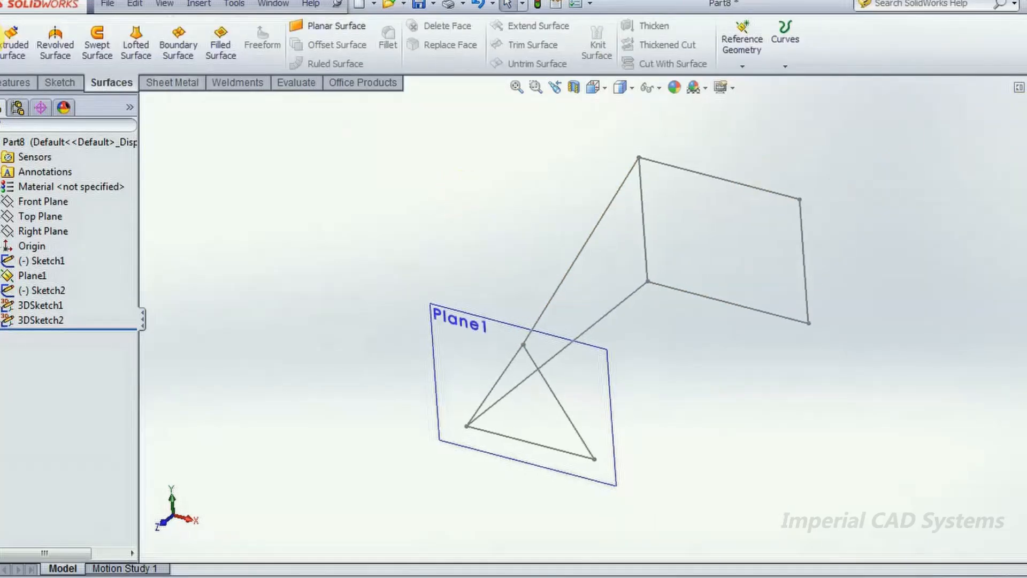
- Create a new 3D sketch with one line from the triangle's apex to the rectangle's upper right corner
left_click(56, 84)
left_click(5, 66)
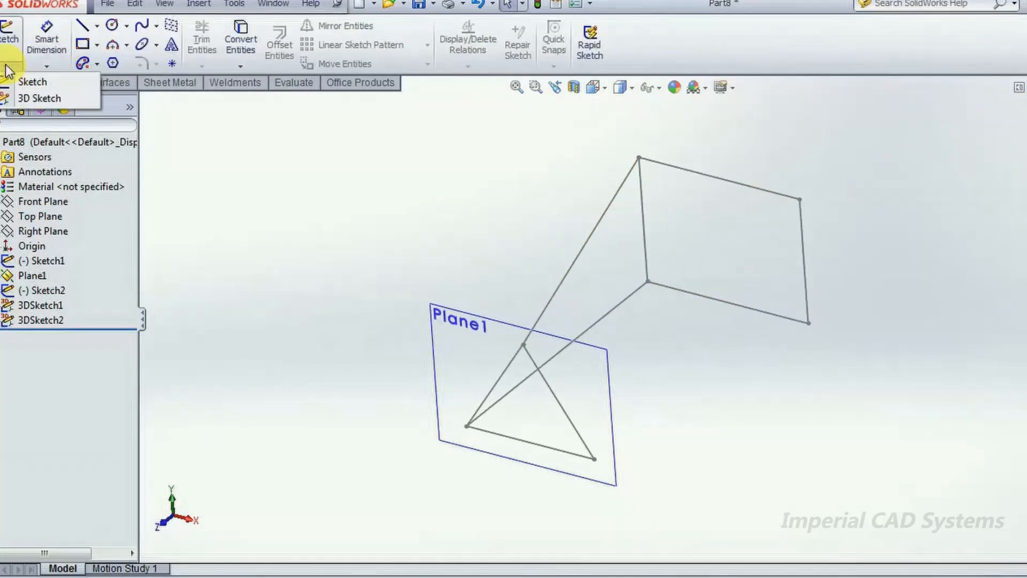
left_click(22, 96)
left_click(82, 25)
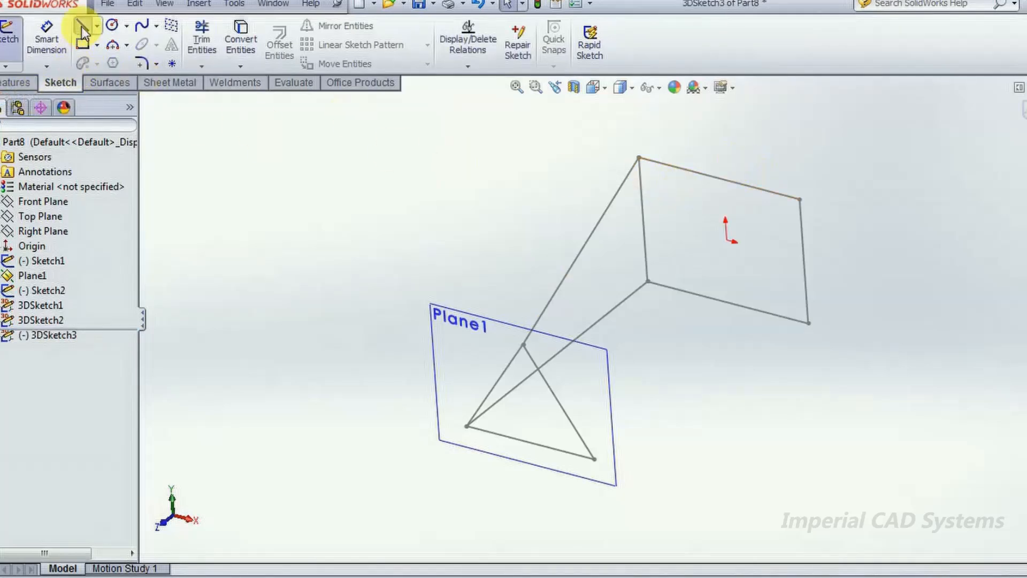
left_click(524, 345)
left_click(799, 199)
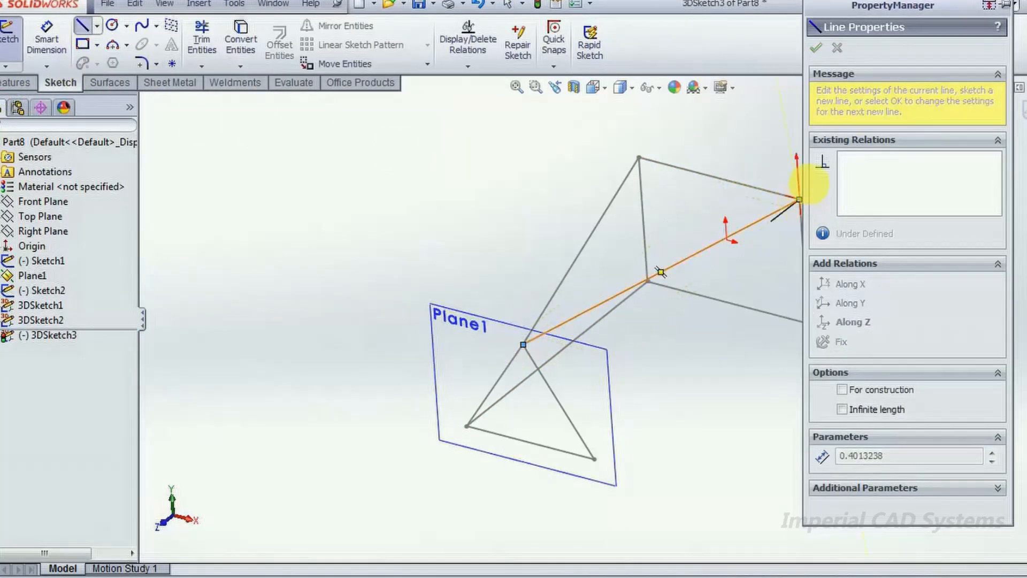
left_click(818, 54)
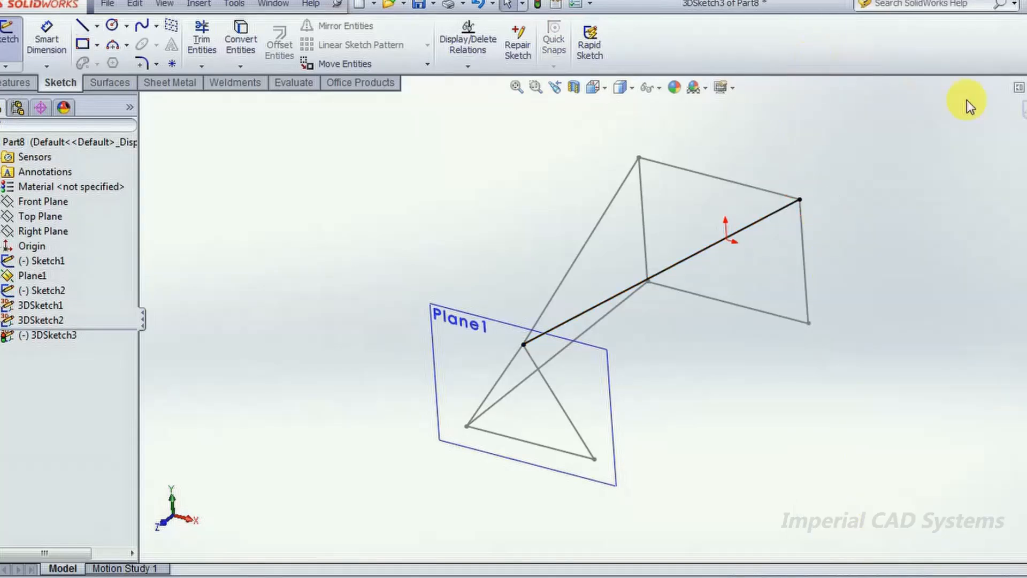
left_click(1018, 118)
- Start a lofted surface with the triangle Sketch2 and the rectangle Sketch1 as profiles, picked near their lower right corners
mouse_move(672, 316)
middle_mouse_down()
mouse_move(786, 300)
mouse_move(712, 382)
mouse_move(803, 360)
mouse_move(713, 348)
mouse_move(693, 357)
middle_mouse_up()
left_click(46, 291)
left_click(270, 167)
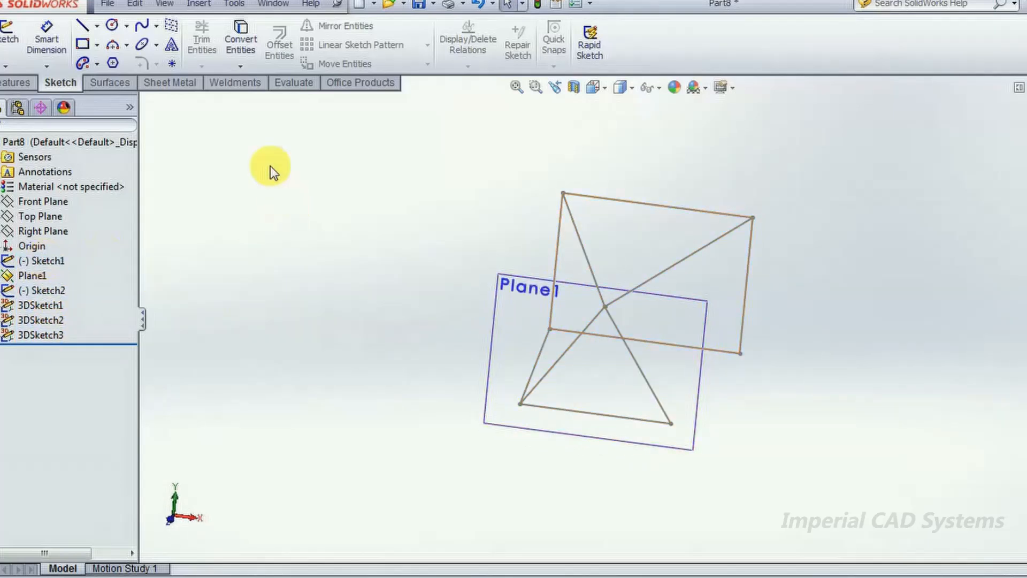
left_click(116, 83)
left_click(140, 42)
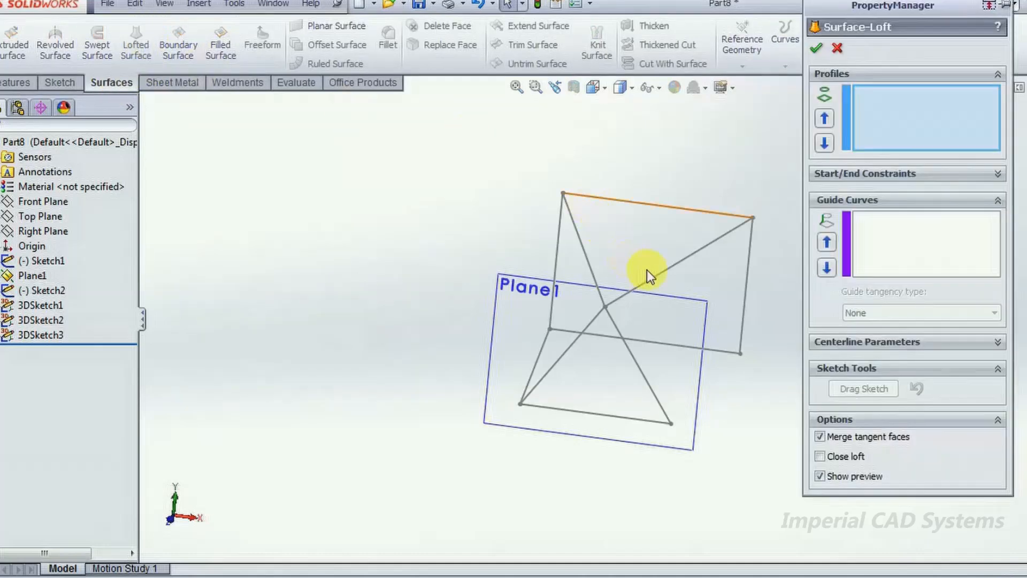
left_click(635, 425)
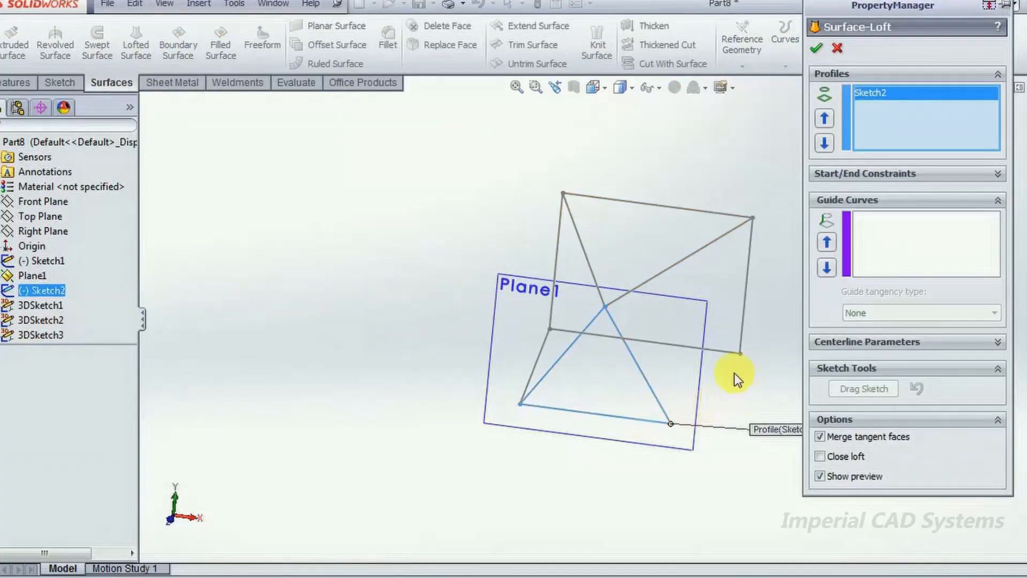
left_click(727, 358)
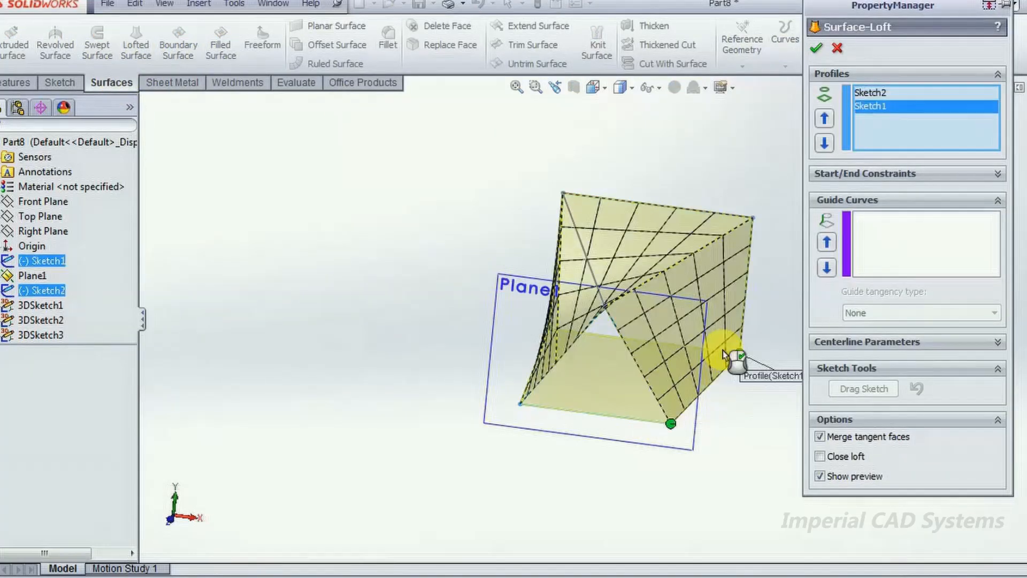
- Add 3DSketch1, 3DSketch2 and 3DSketch3 as guide curves, complete the lofted surface and inspect it from the side
left_click(900, 239)
left_click(51, 310)
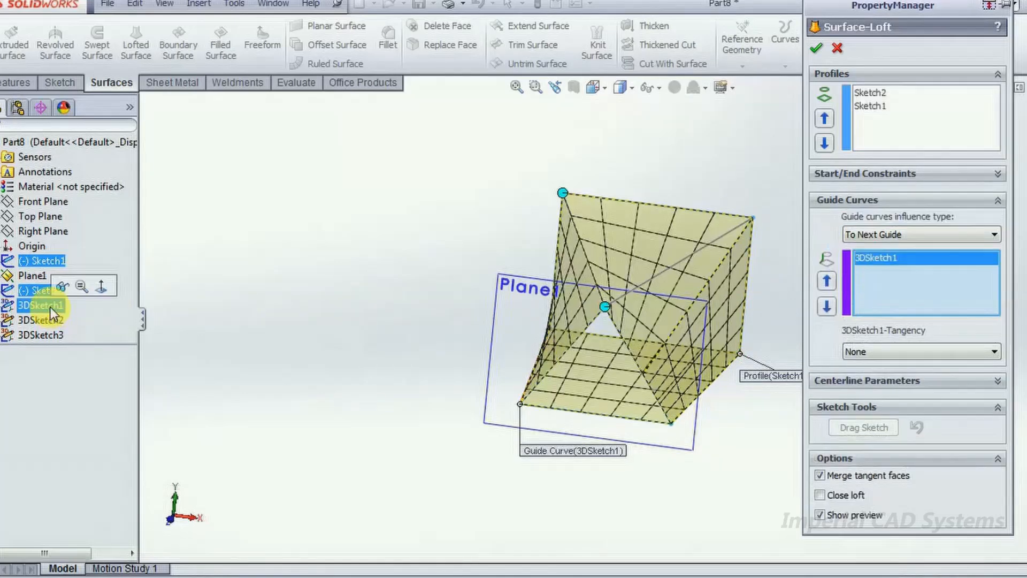
left_click(48, 320)
left_click(46, 334)
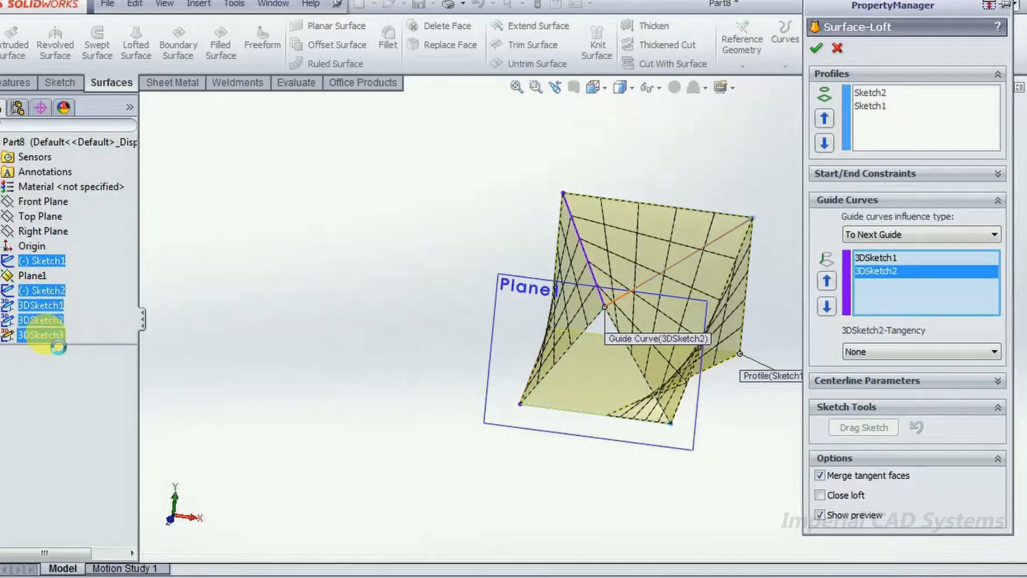
left_click(816, 48)
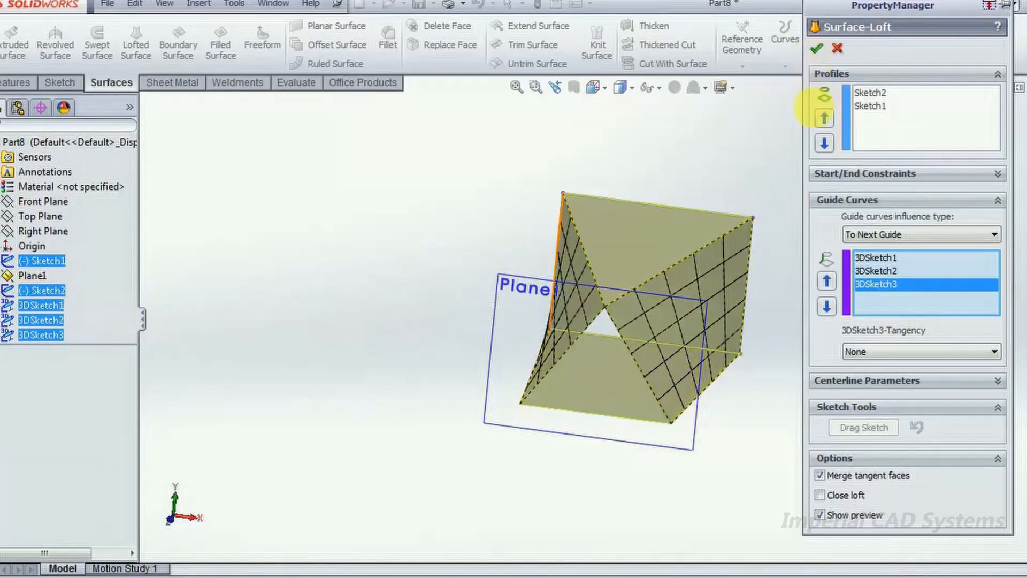
middle_click_drag(860, 246, 807, 473)
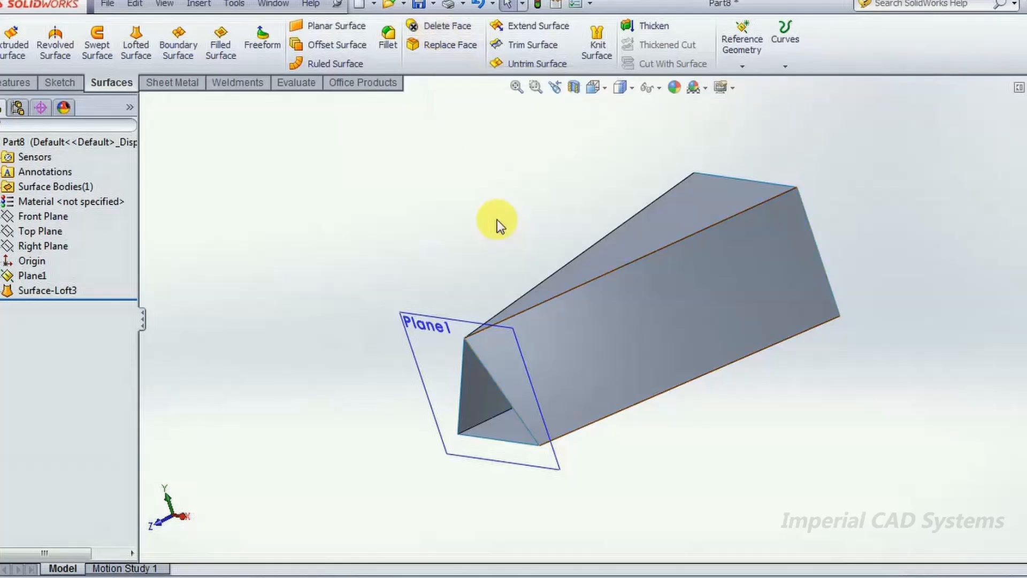
- Try to remove the loft's upper triangular face with Delete Face, using the Delete option
left_click(436, 32)
left_click(652, 231)
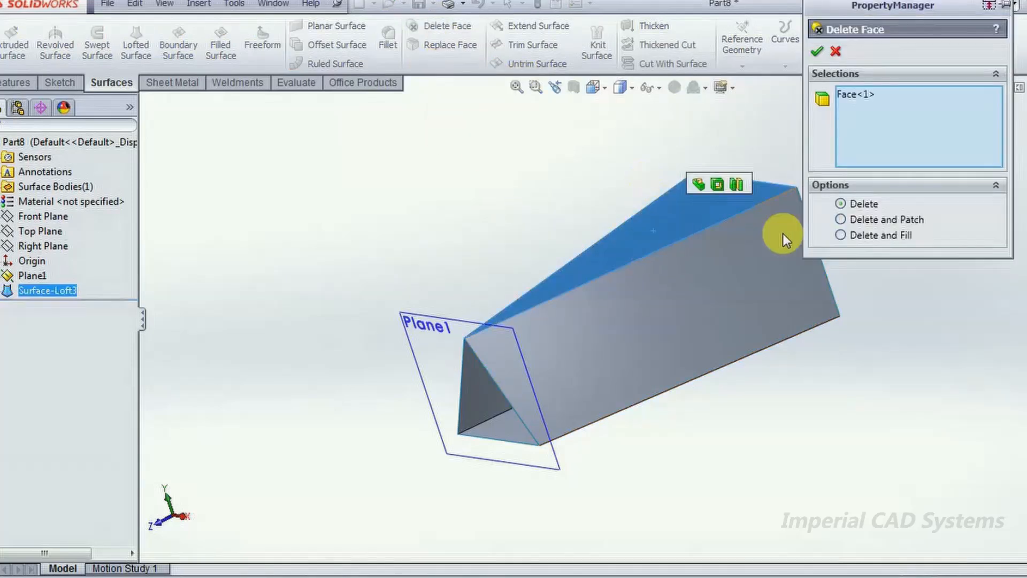
left_click(813, 54)
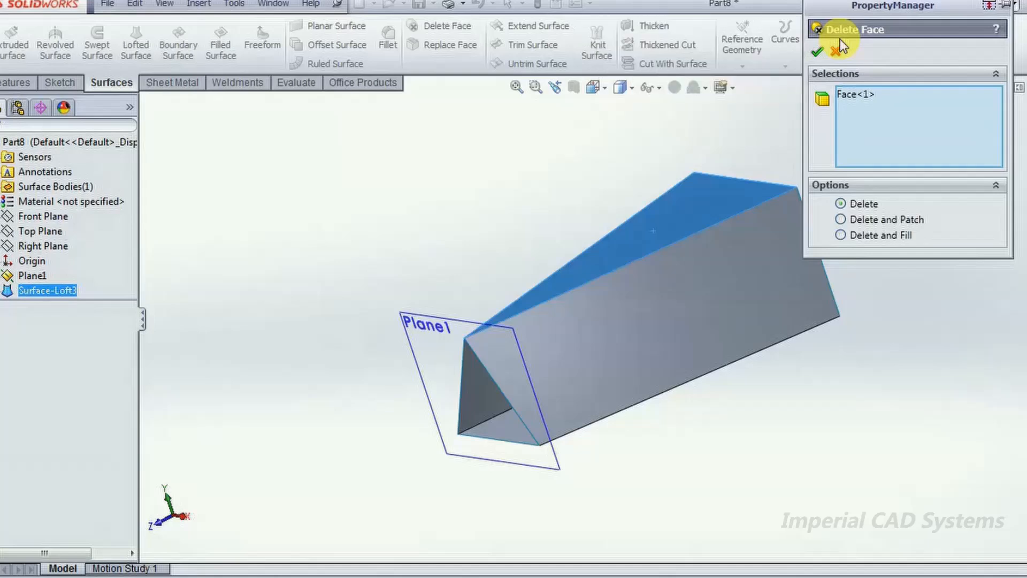
left_click(832, 52)
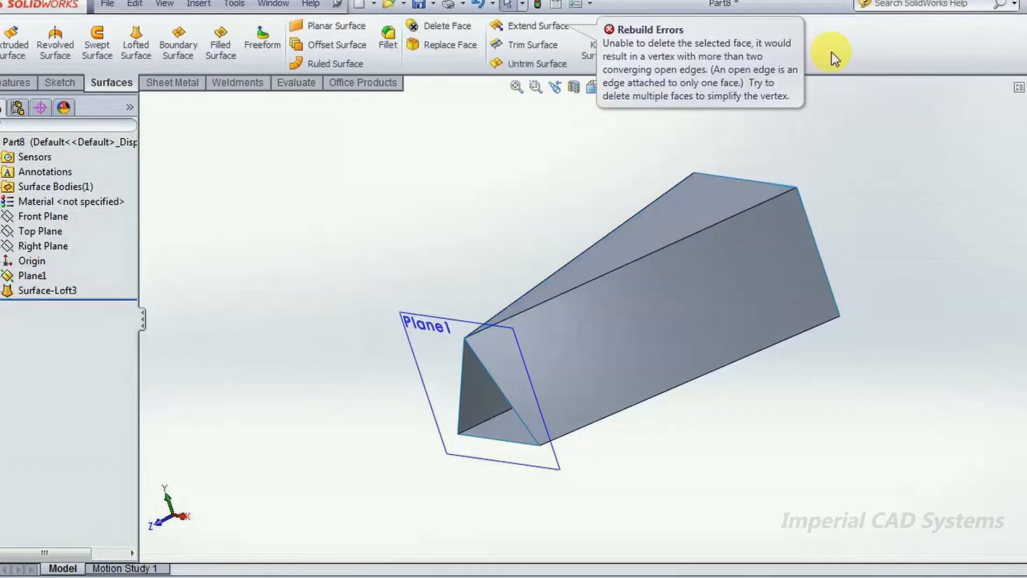
- Create a new part document and bring up the sketching tools
left_click(107, 3)
left_click(114, 14)
left_click(813, 333)
left_click(47, 83)
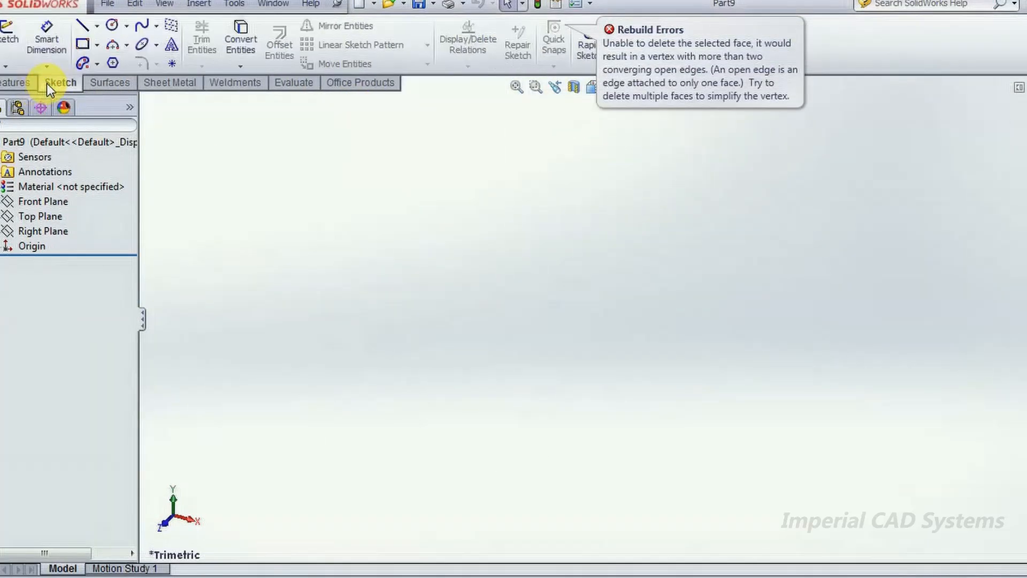
- Sketch a closed six-line profile on the Front Plane: base about 5.96 in long, vertical ends, two sloped lines and a short flat top
left_click(32, 200)
left_click(46, 177)
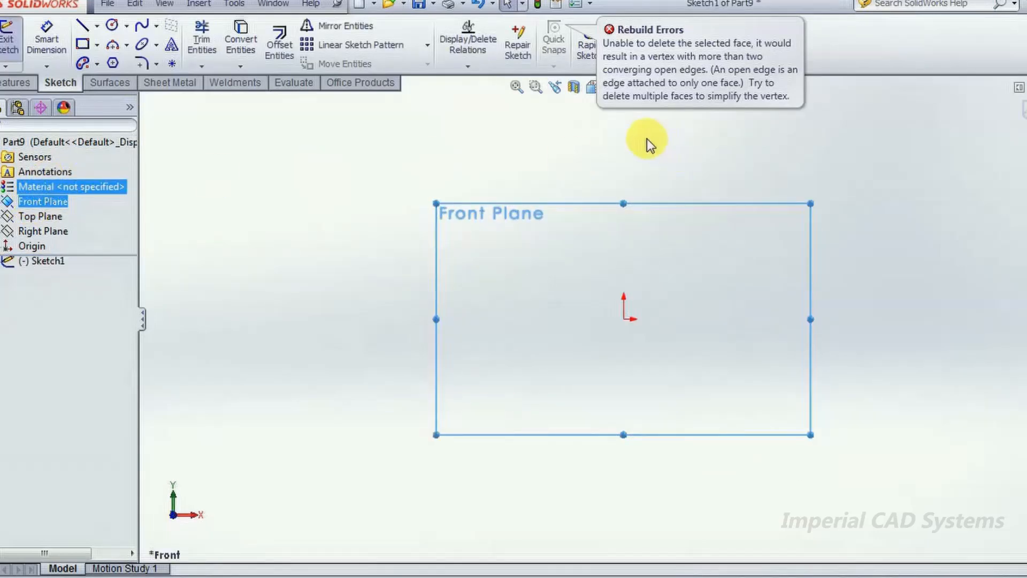
left_click(94, 26)
left_click(82, 27)
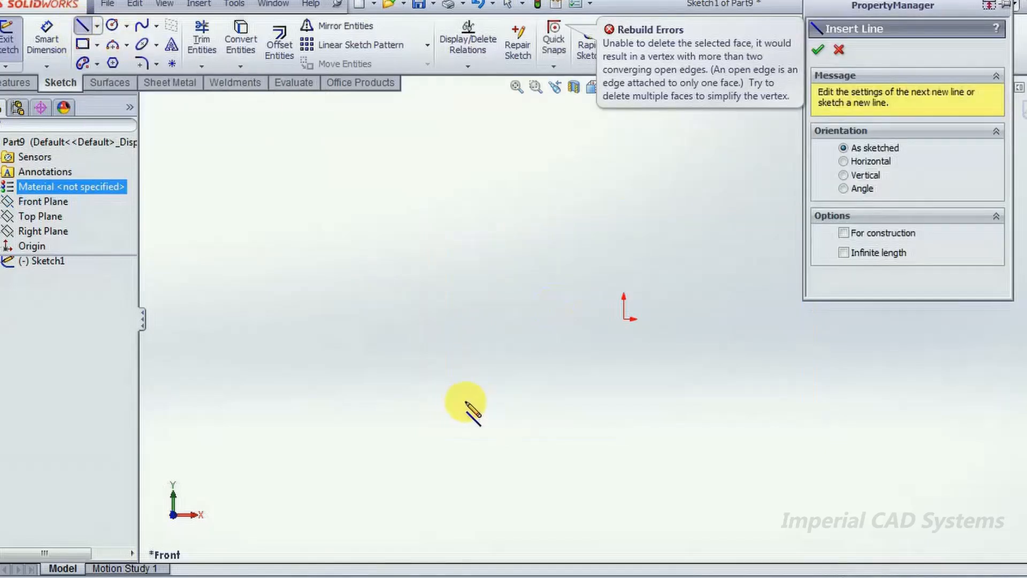
left_click(461, 400)
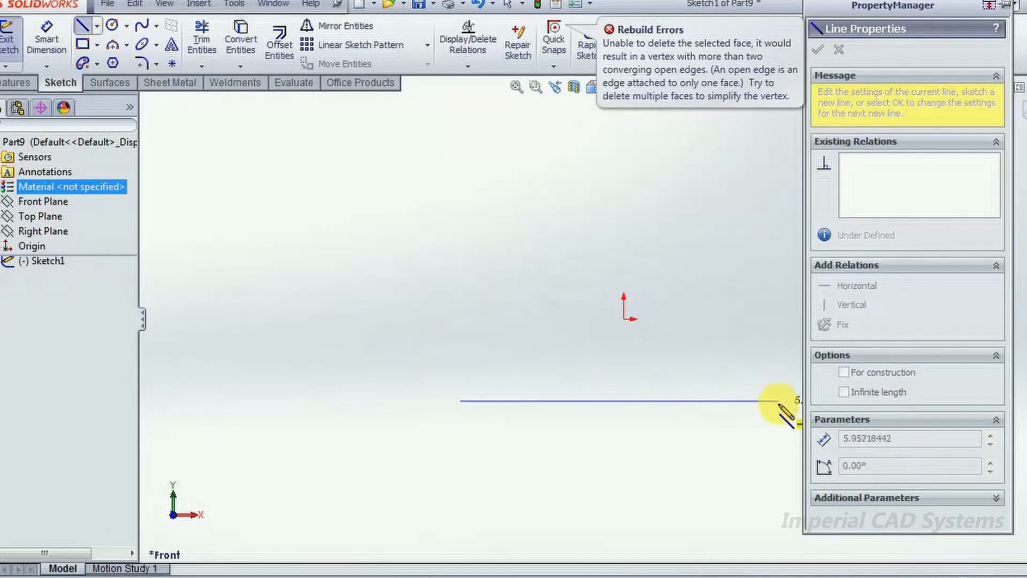
left_click(779, 401)
left_click(779, 287)
left_click(678, 287)
left_click(540, 324)
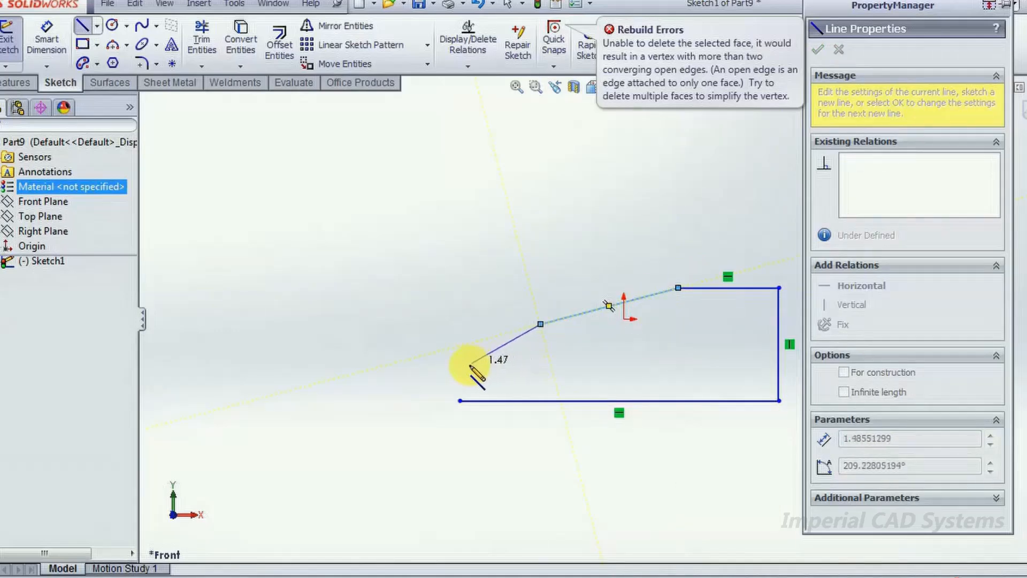
left_click(460, 369)
left_click(461, 401)
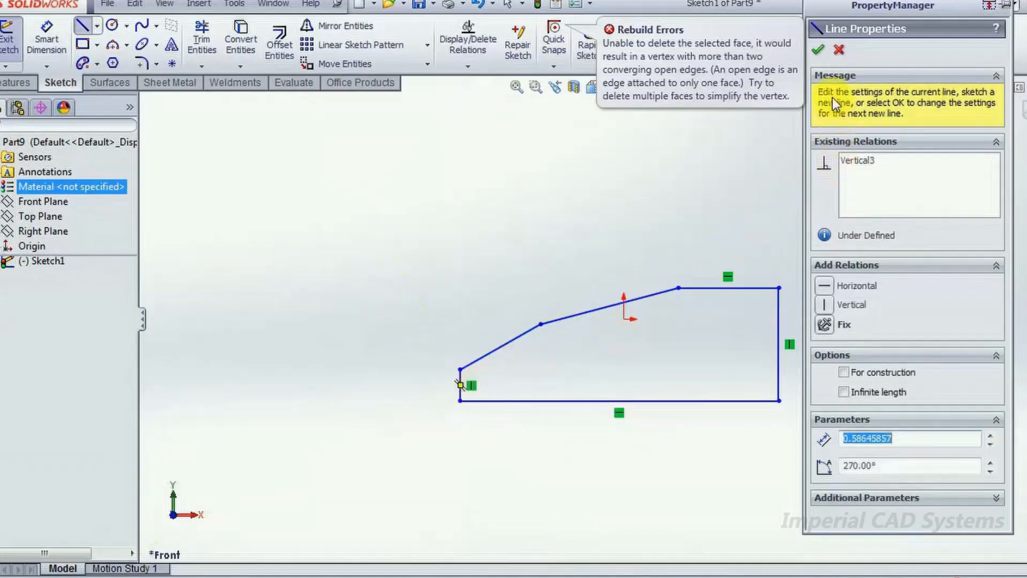
key("Escape")
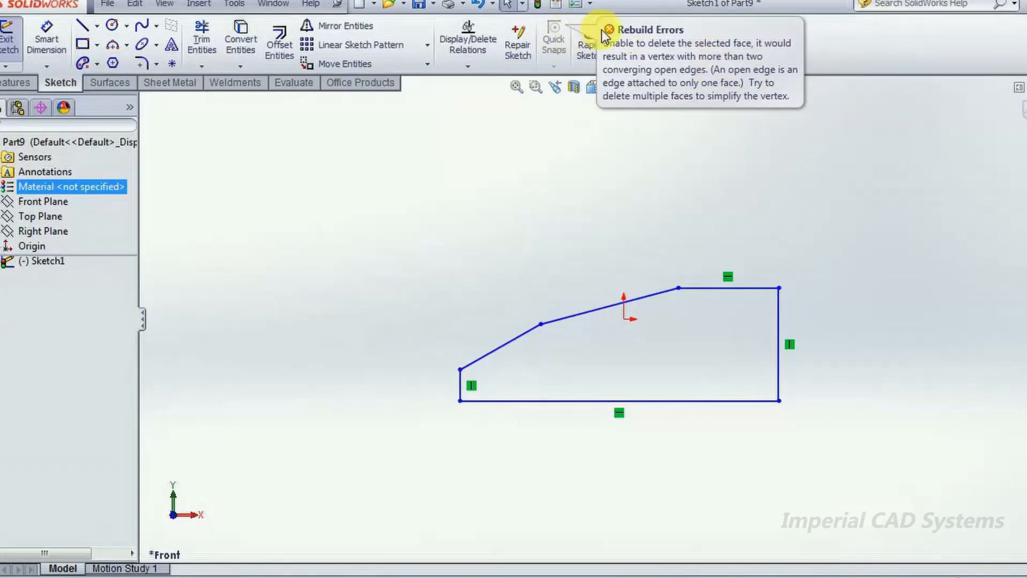
- Exit the sketch and extrude its closed profile as a solid boss, blind 1.37 in from the sketch plane
middle_click_drag(774, 227, 808, 234)
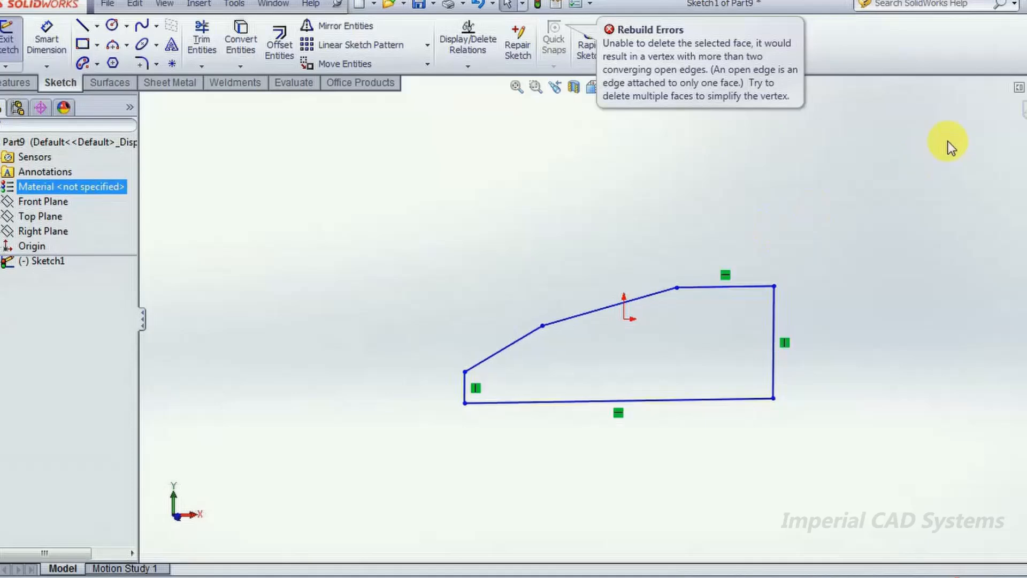
left_click(1026, 87)
left_click(1026, 107)
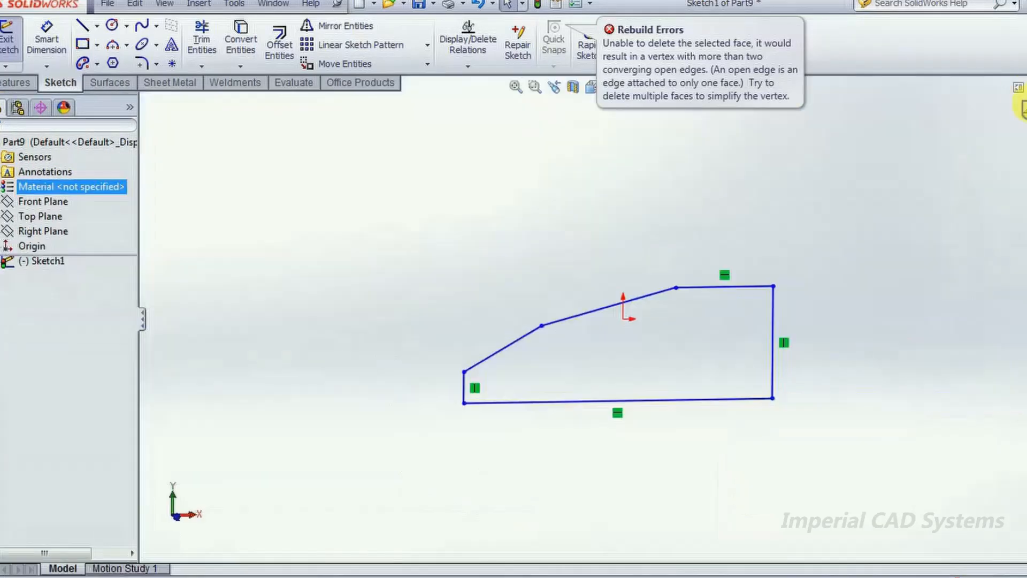
left_click(1023, 107)
mouse_move(825, 378)
middle_mouse_down()
mouse_move(718, 275)
mouse_move(615, 235)
middle_mouse_up()
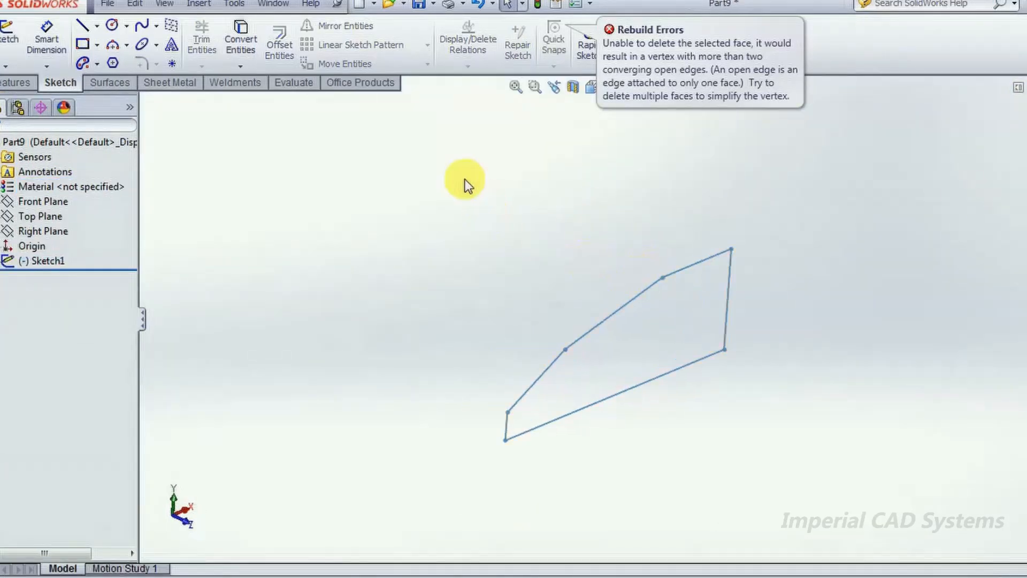
left_click(34, 83)
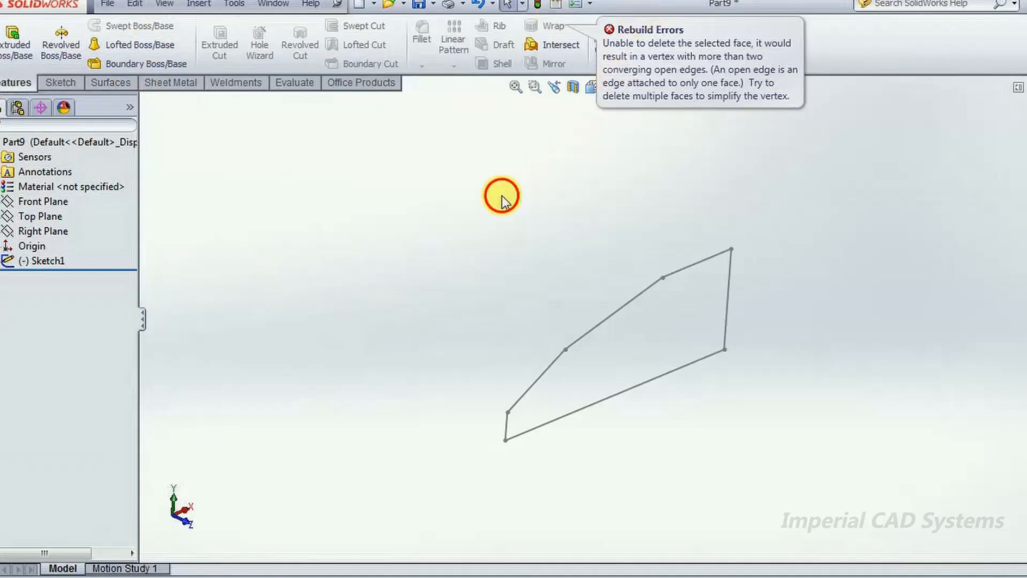
middle_click_drag(642, 162, 635, 161)
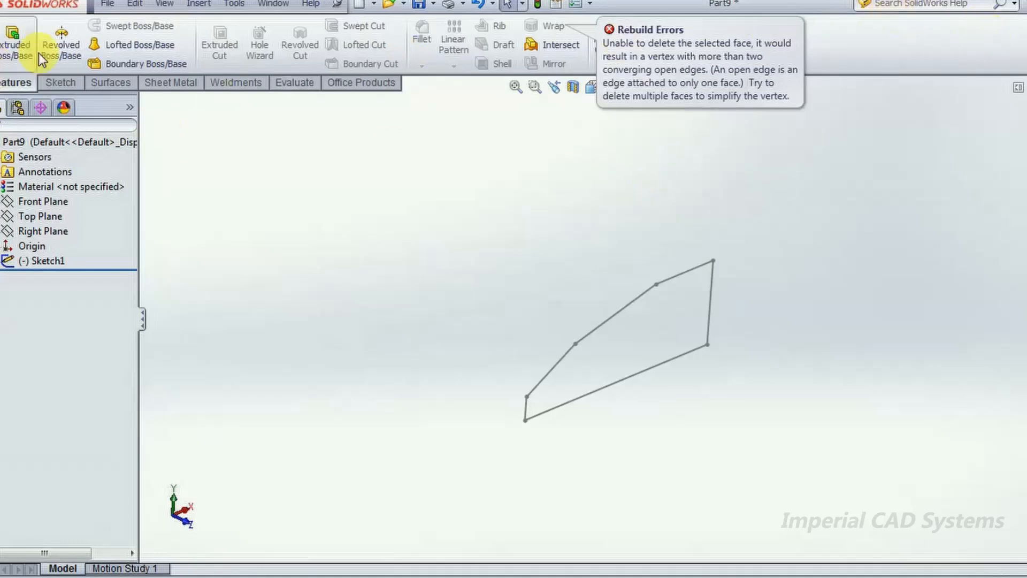
left_click(12, 52)
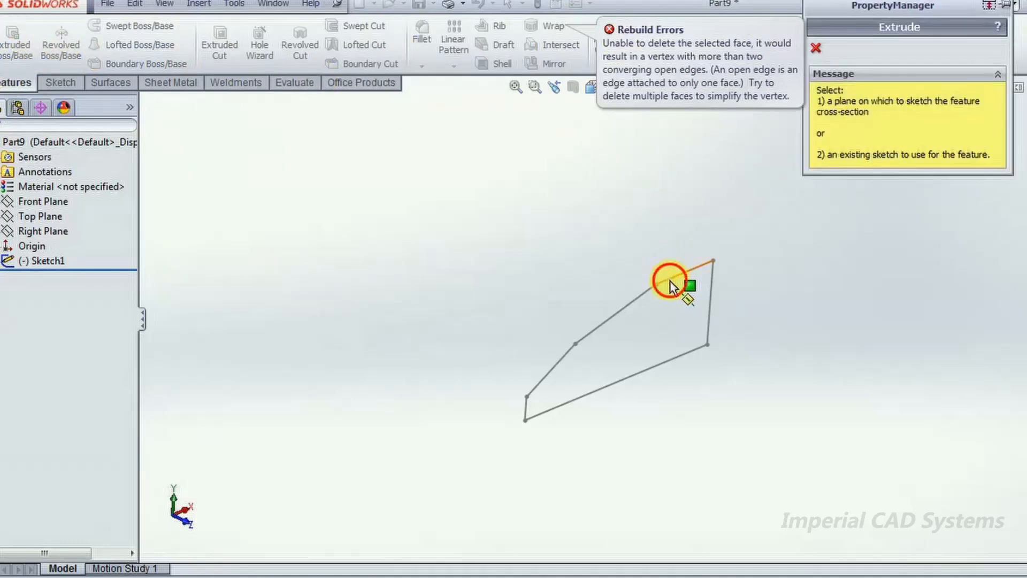
left_click(670, 280)
left_click_drag(649, 338, 652, 355)
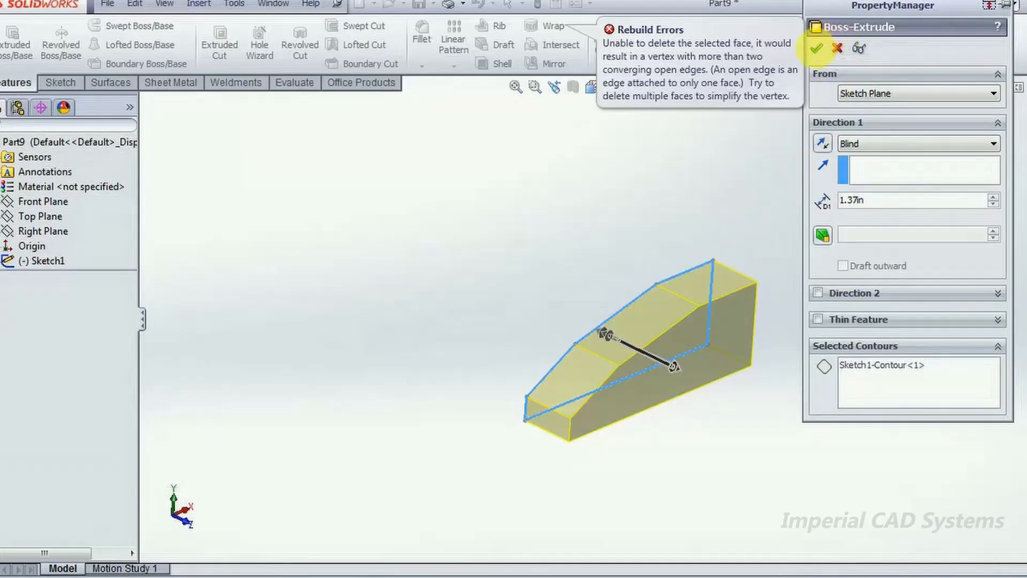
left_click(816, 48)
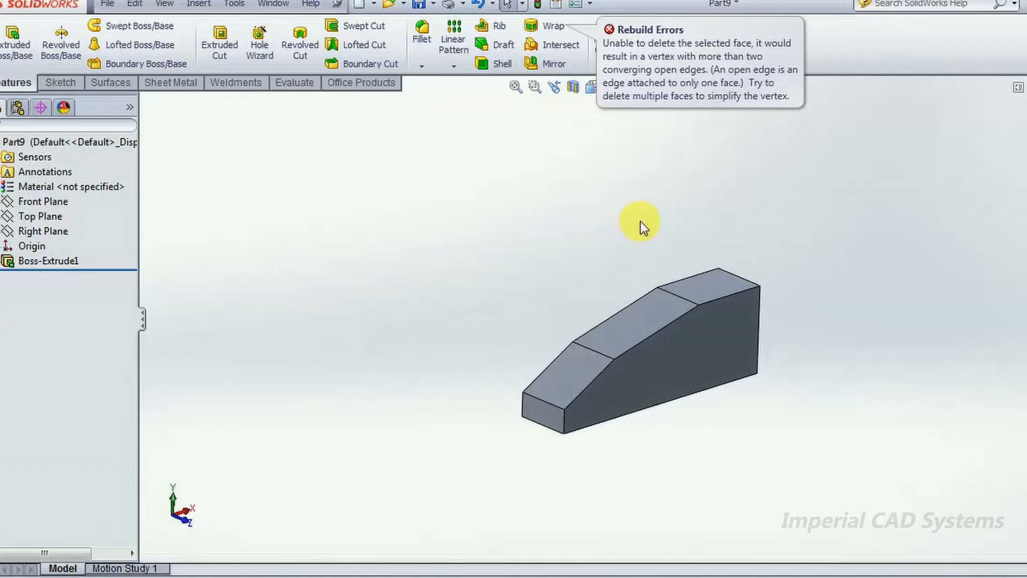
- Remove the small front face, both sloped faces and the flat top face with Delete Face, using the Delete option
scroll(653, 281, "up", 3)
scroll(656, 281, "down", 5)
mouse_move(656, 281)
middle_mouse_down()
mouse_move(651, 231)
mouse_move(653, 275)
middle_mouse_up()
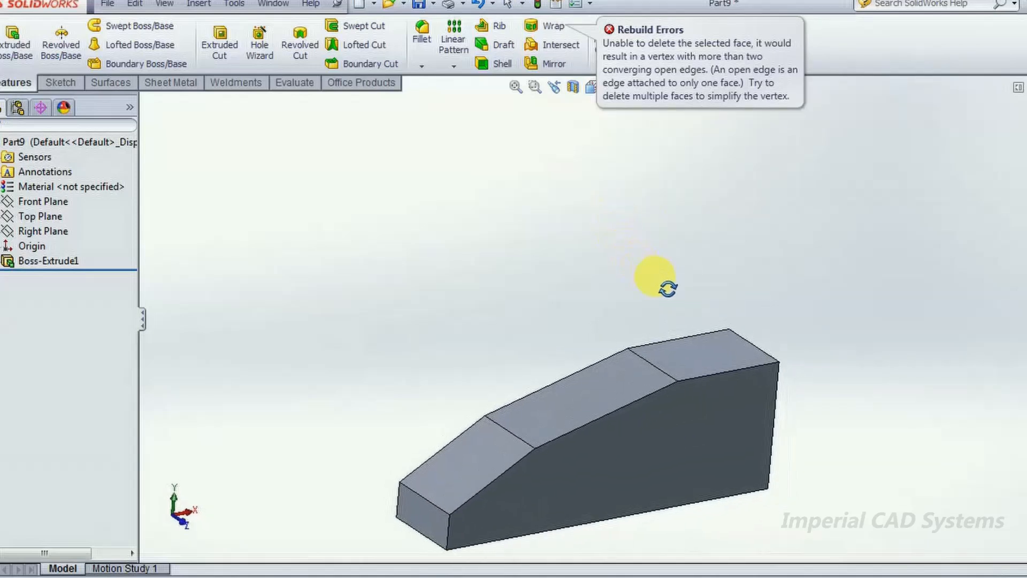
left_click(111, 82)
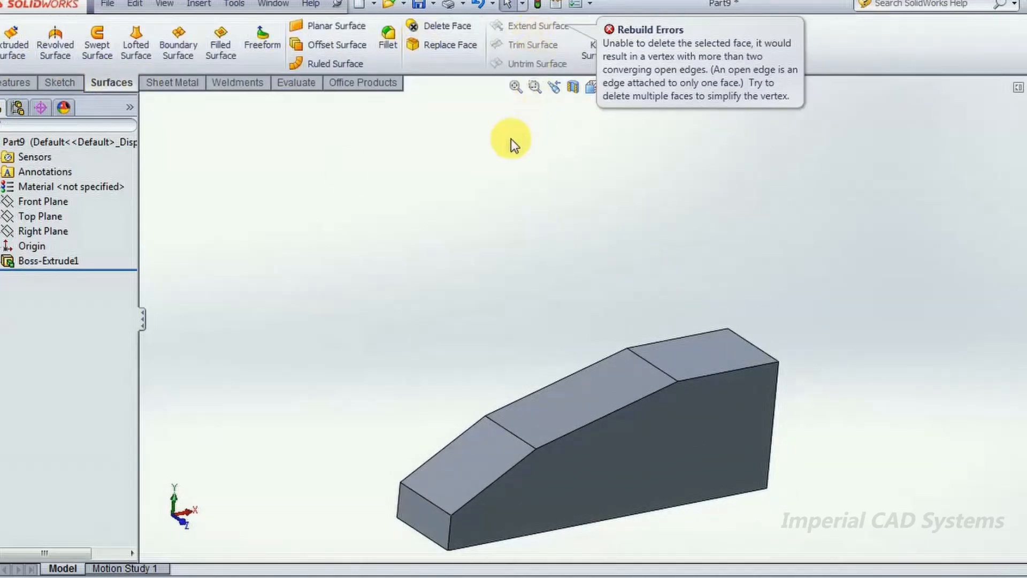
left_click(454, 27)
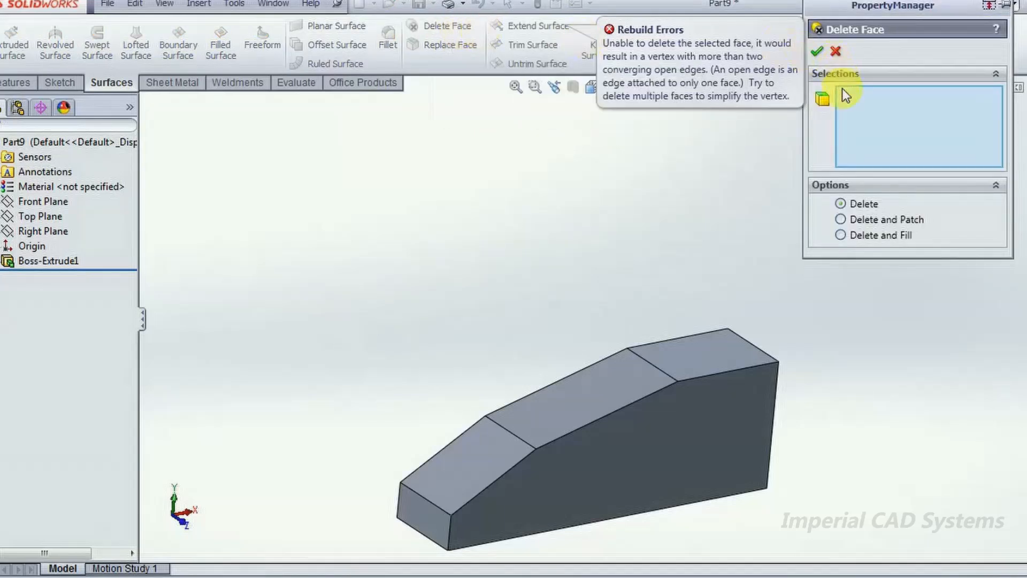
left_click(425, 514)
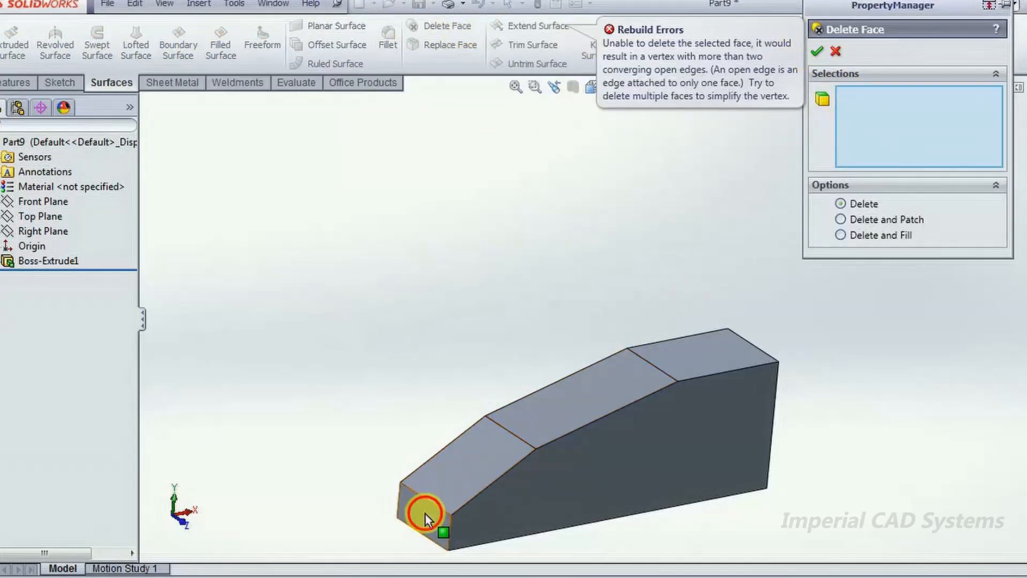
left_click(440, 467)
left_click(619, 383)
left_click(692, 360)
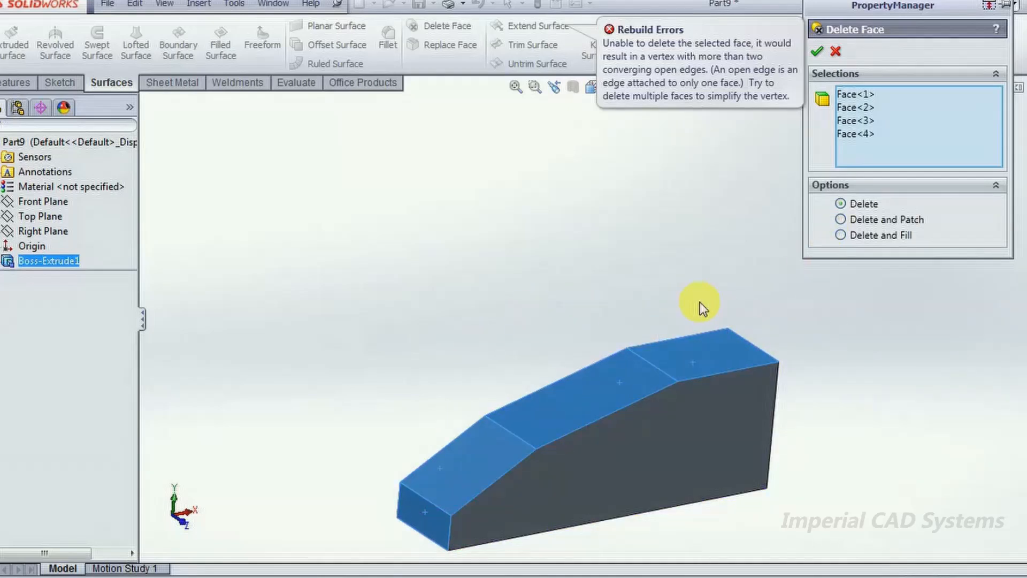
left_click(817, 51)
middle_click_drag(608, 262, 570, 294)
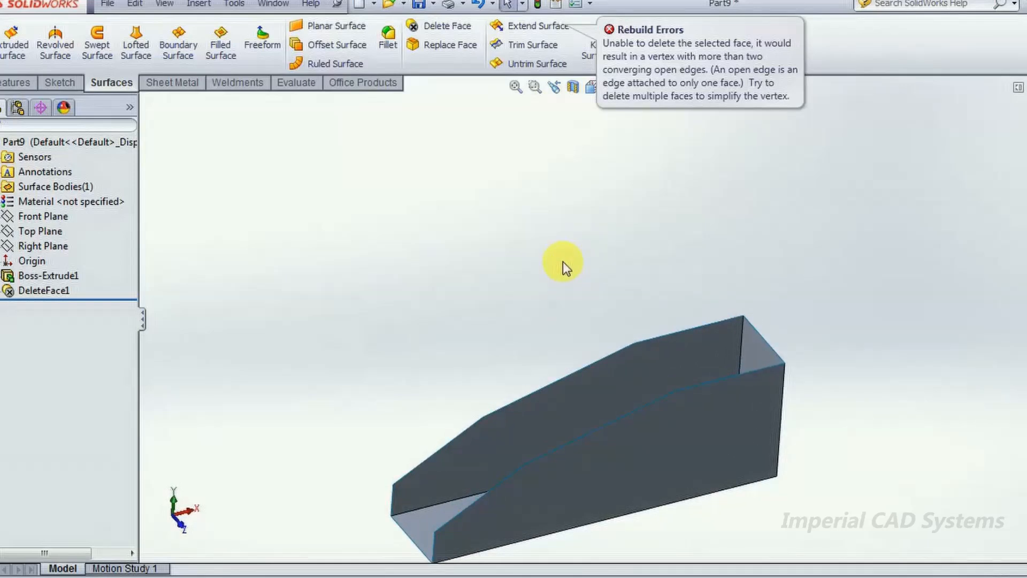
- Close the open low end with a planar surface bounded by its two short vertical edges, and inspect it
middle_click_drag(649, 314, 497, 296)
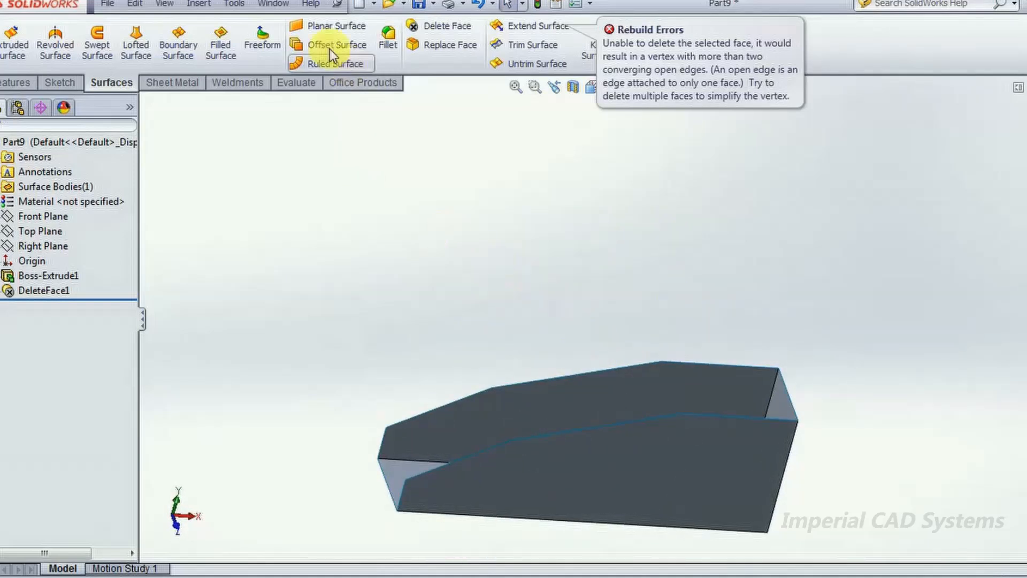
left_click(320, 28)
left_click(384, 441)
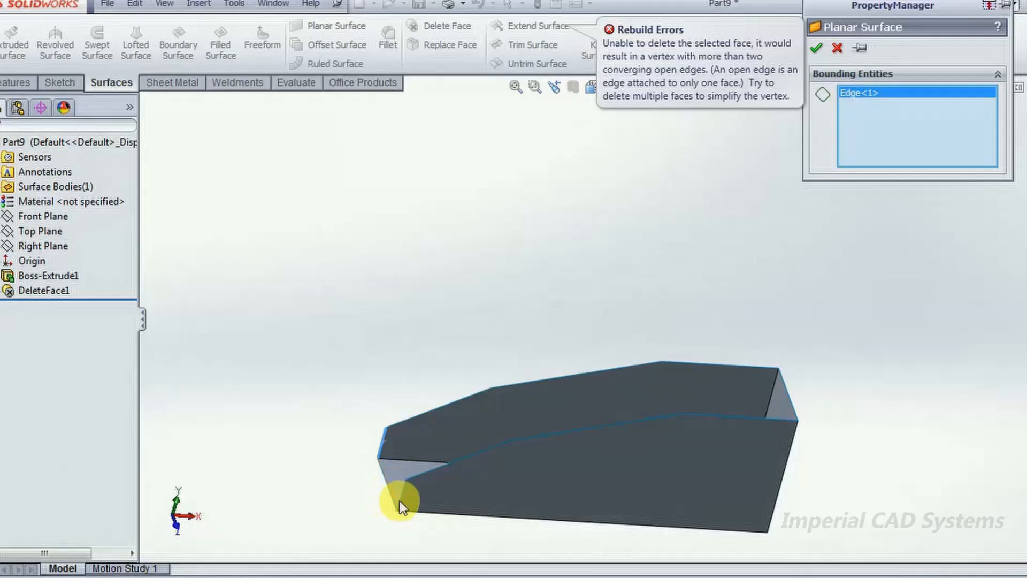
left_click(402, 499)
left_click(816, 48)
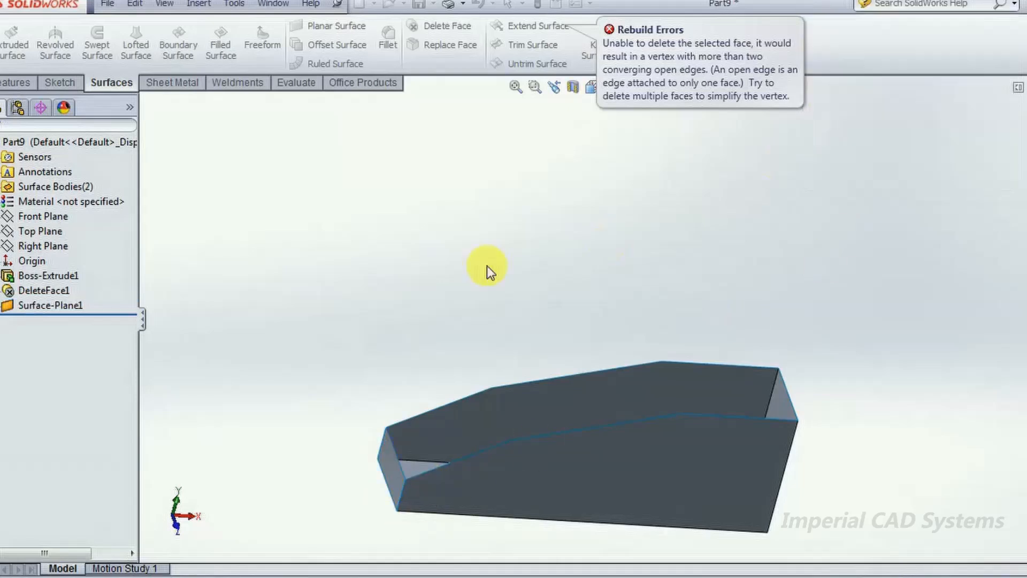
middle_click_drag(491, 312, 482, 332)
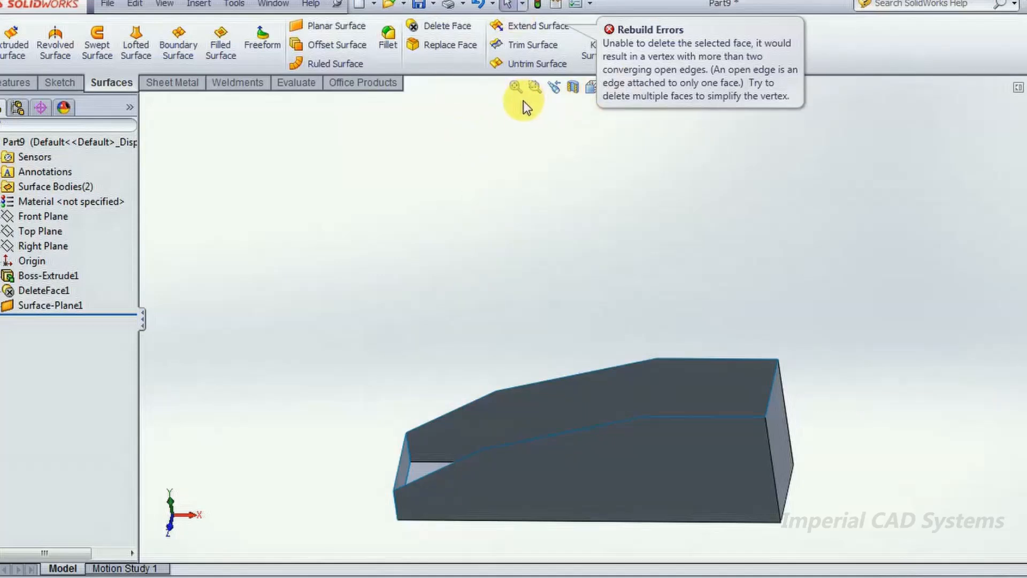
- Close the current part without saving and create a new part document
key("ctrl+w")
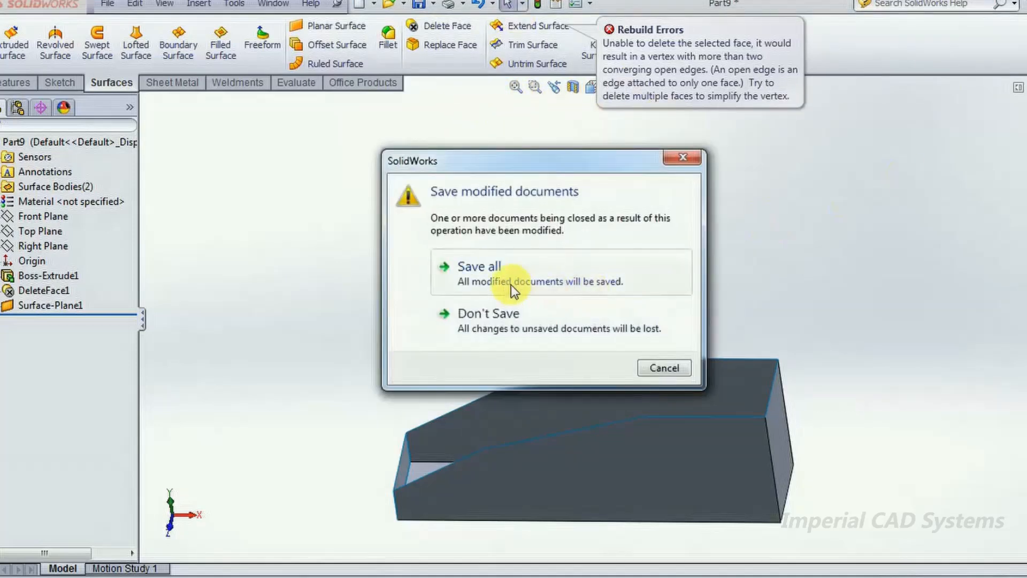
left_click(511, 319)
middle_click_drag(615, 203, 455, 177)
left_click(107, 4)
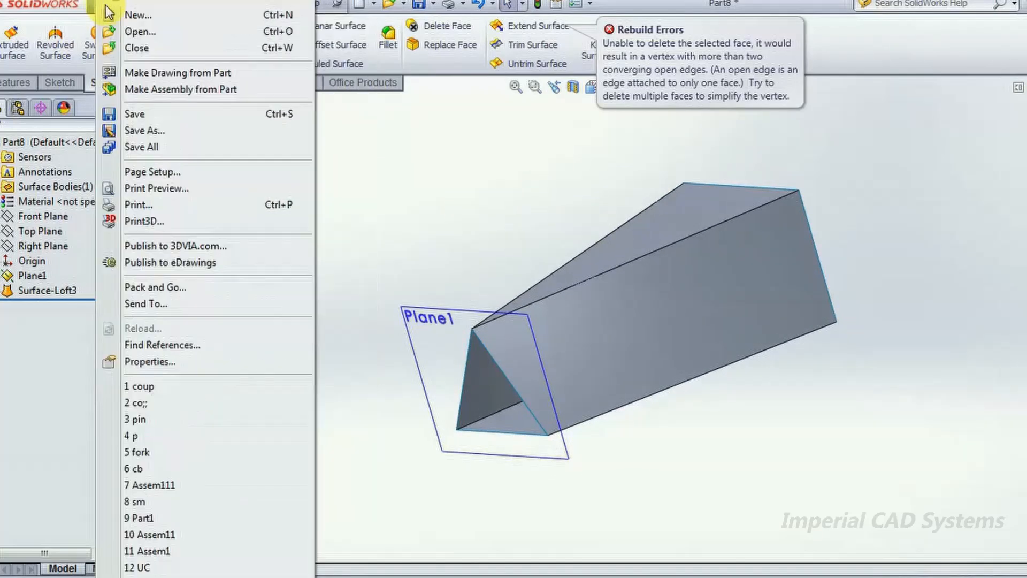
left_click(126, 16)
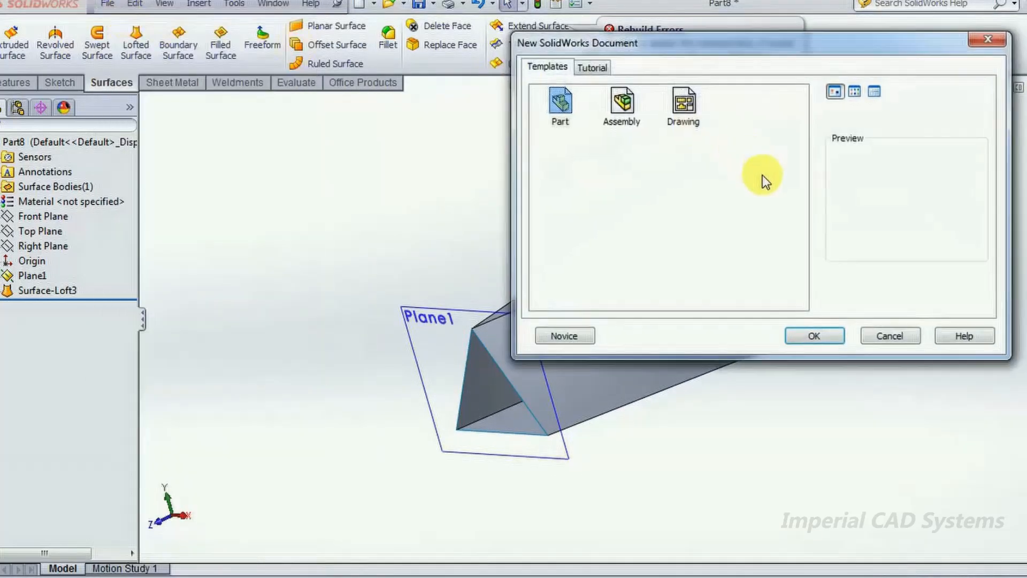
left_click(824, 340)
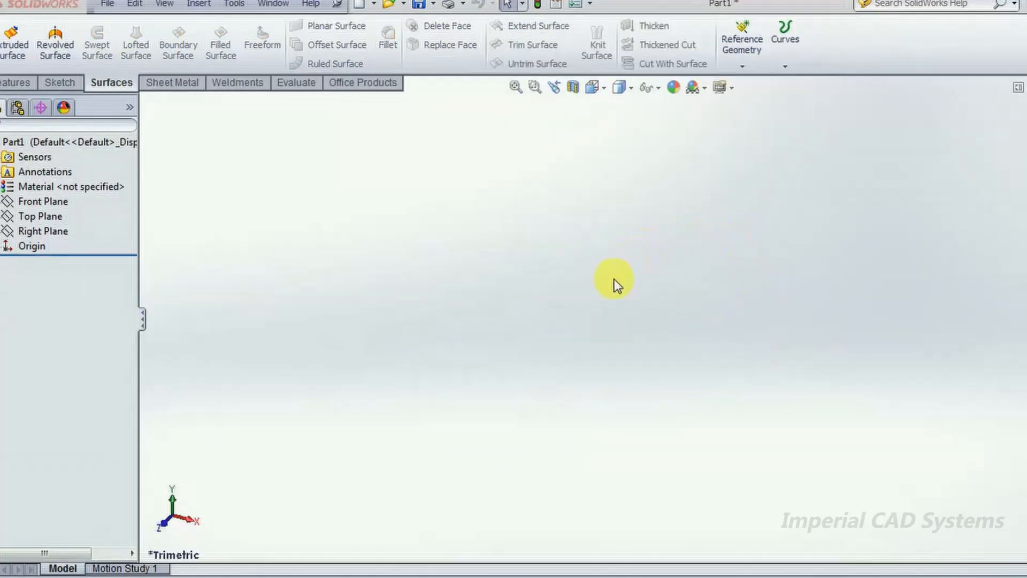
- Sketch a corner rectangle about 65 units high around the origin on the Front Plane, and widen it by moving its right edge outward
left_click(598, 255)
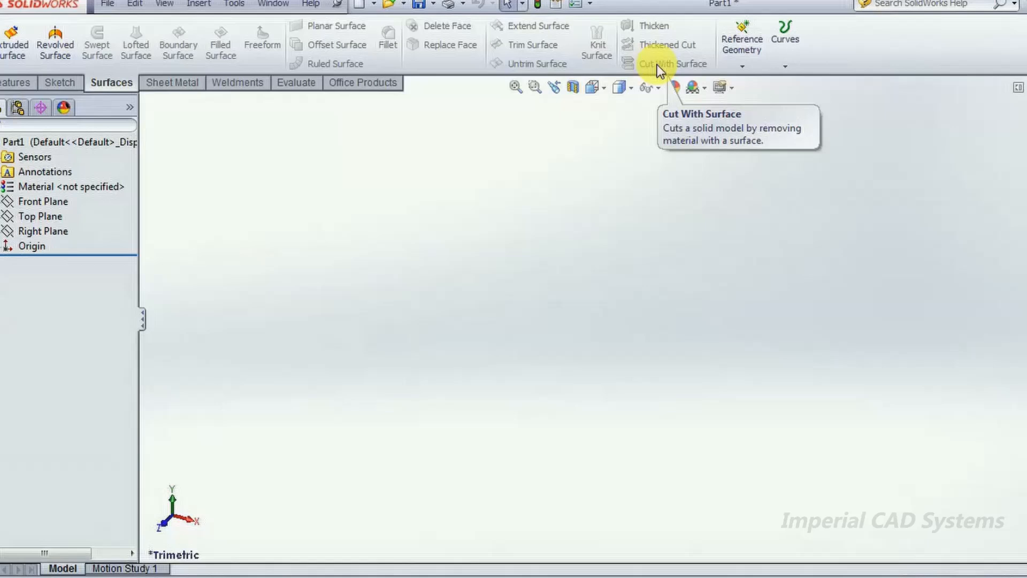
left_click(31, 88)
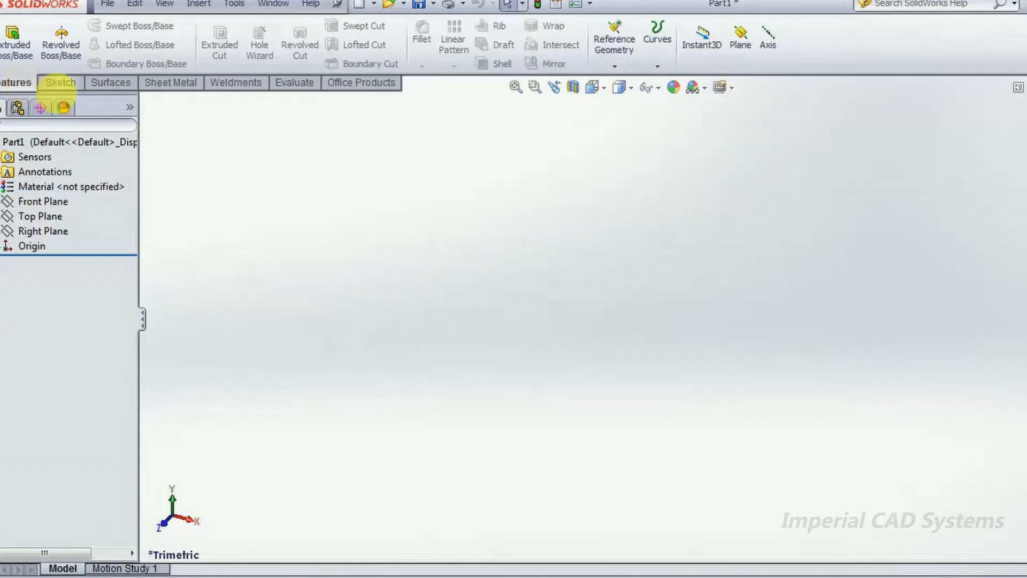
left_click(38, 201)
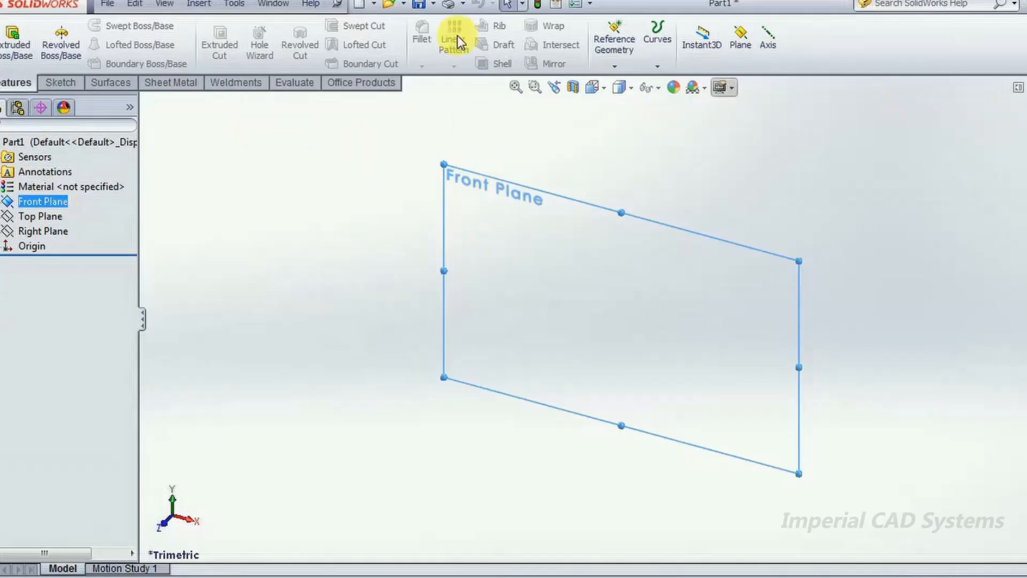
left_click(75, 186, "ctrl")
left_click(68, 178)
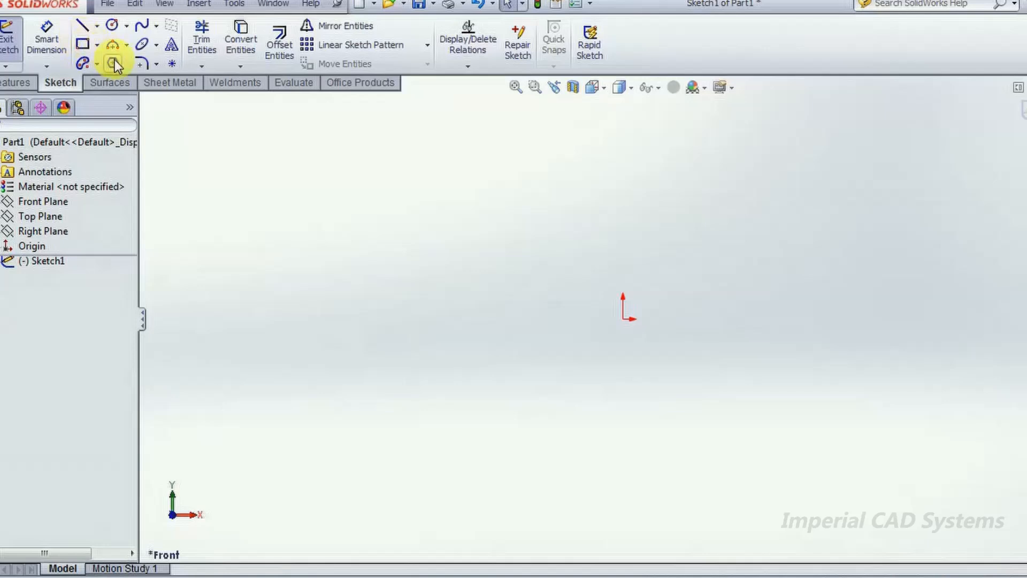
left_click(83, 45)
left_click(471, 262)
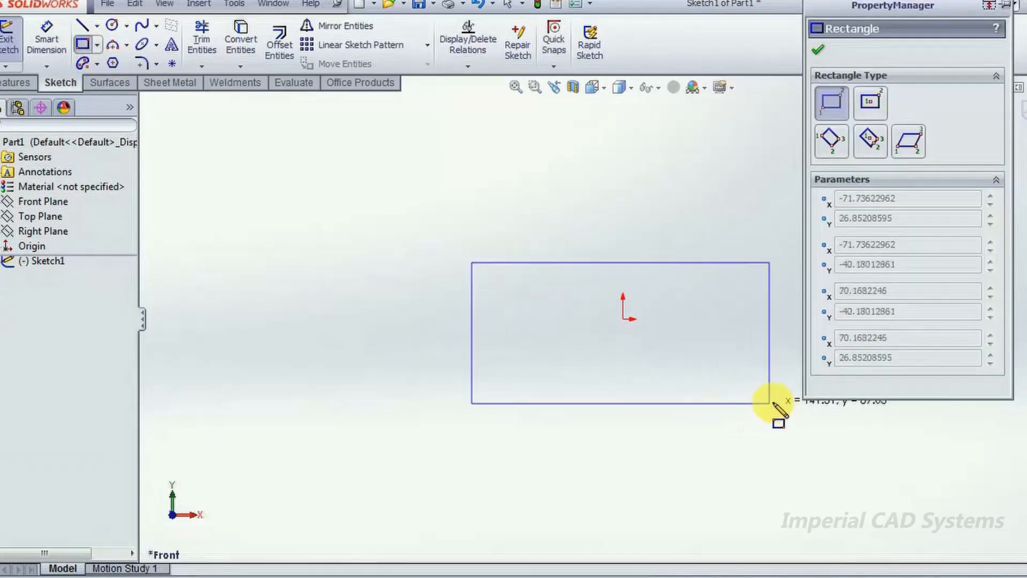
left_click(781, 398)
left_click(819, 50)
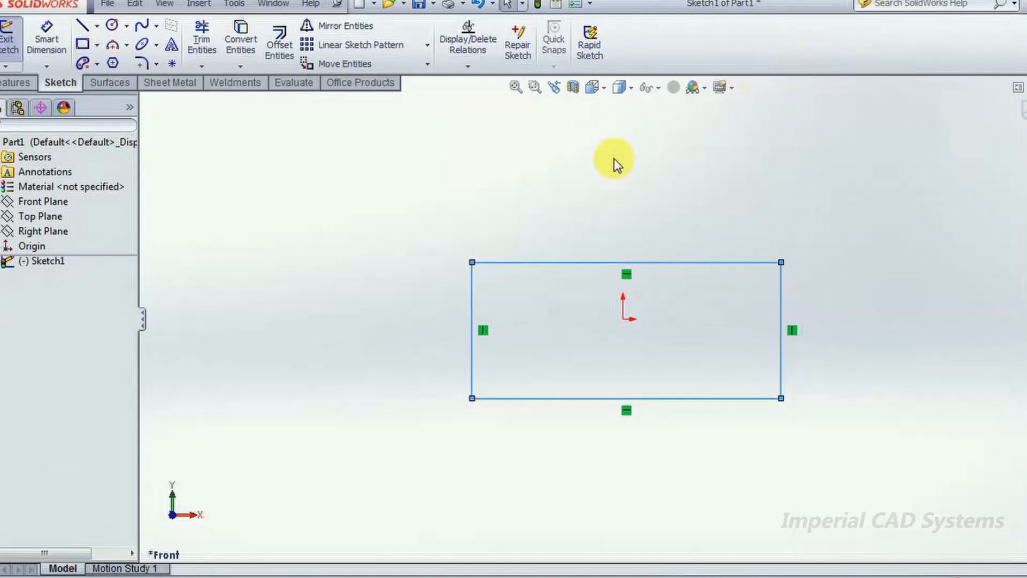
left_click_drag(784, 362, 826, 358)
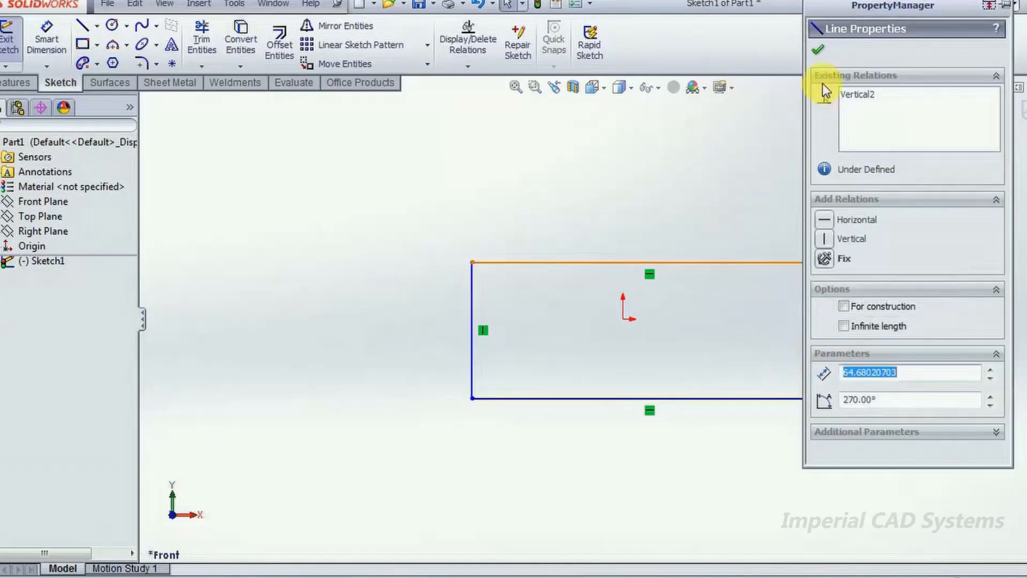
- Exit the rectangle sketch, extrude it 70 mm blind into a solid block, and inspect the block from several angles
left_click(820, 51)
left_click(1024, 109)
middle_click_drag(793, 268, 712, 319)
left_click(32, 55)
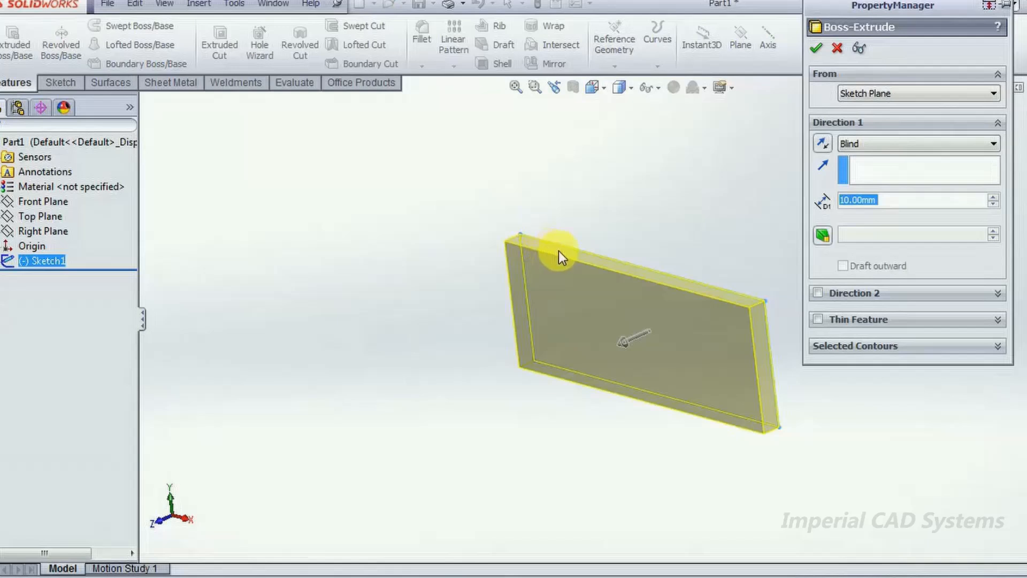
left_click_drag(625, 348, 559, 360)
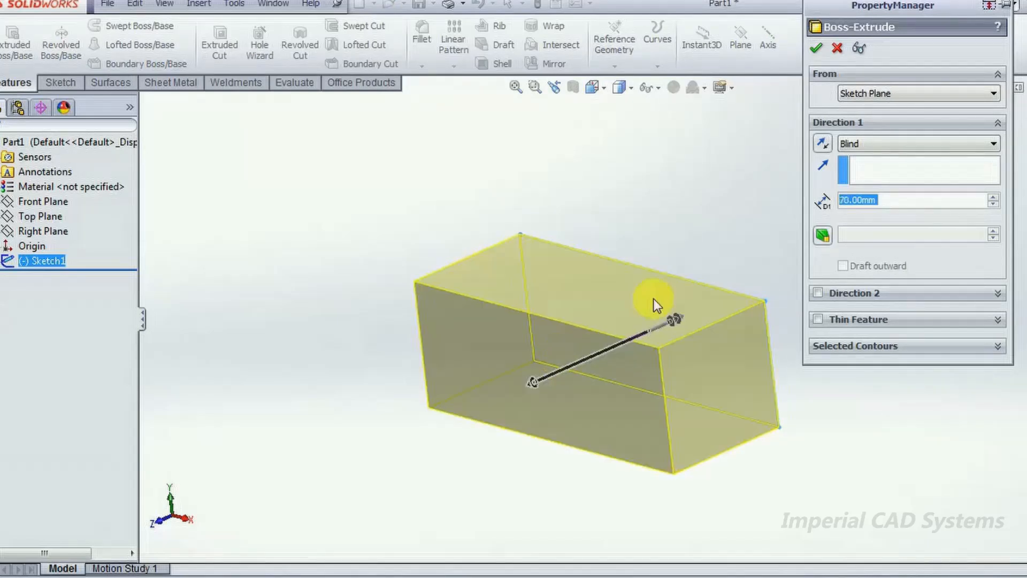
left_click(820, 49)
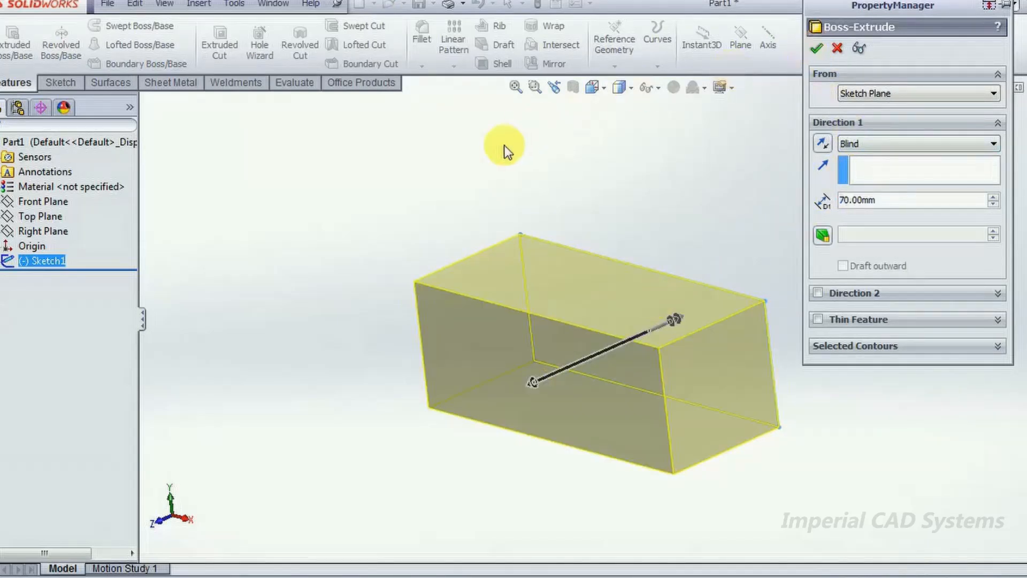
middle_click_drag(498, 158, 603, 309)
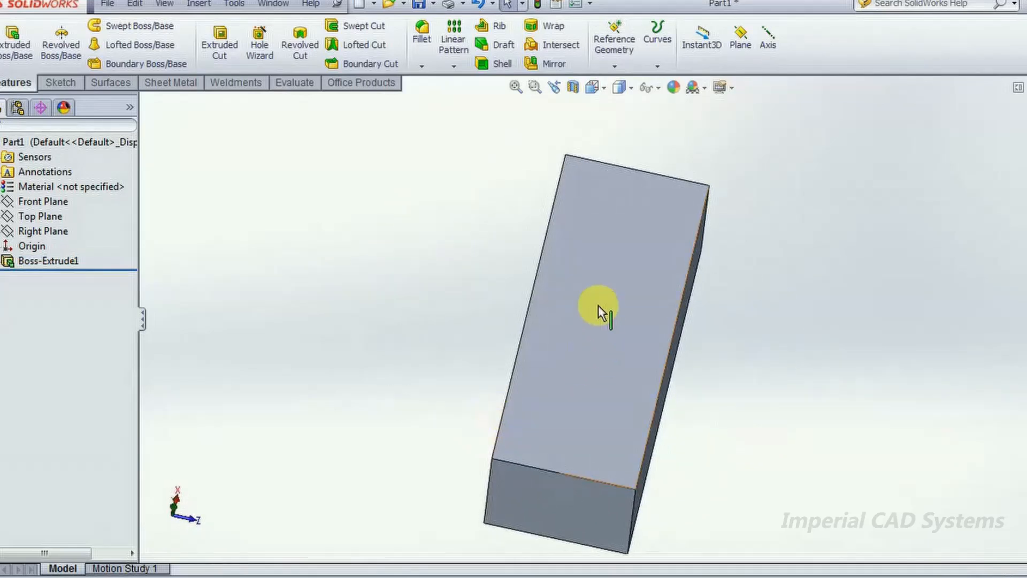
left_click(610, 277)
left_click(413, 216)
middle_click_drag(413, 217, 452, 214)
middle_click_drag(724, 171, 829, 239)
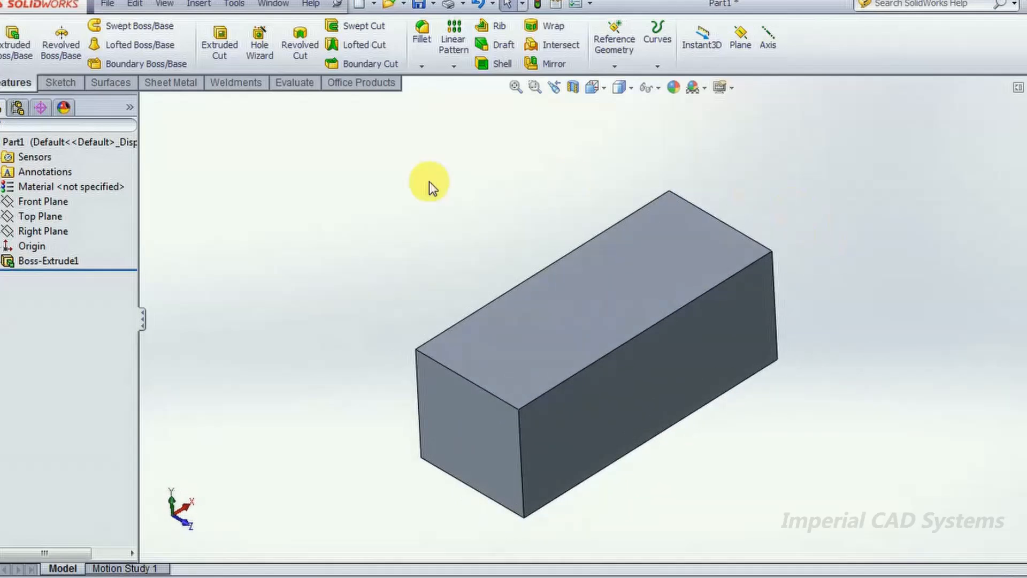
- Sketch a wavy six-point spline on the block's top face, crossing its width and extending past both long edges, and exit the sketch
left_click(566, 306)
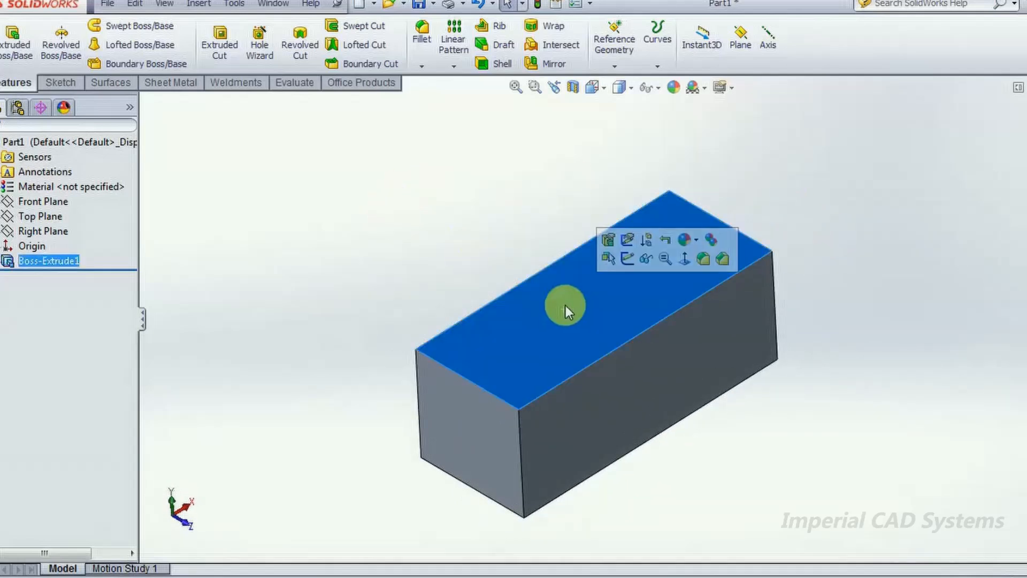
left_click(627, 259)
right_click_drag(483, 213, 417, 219)
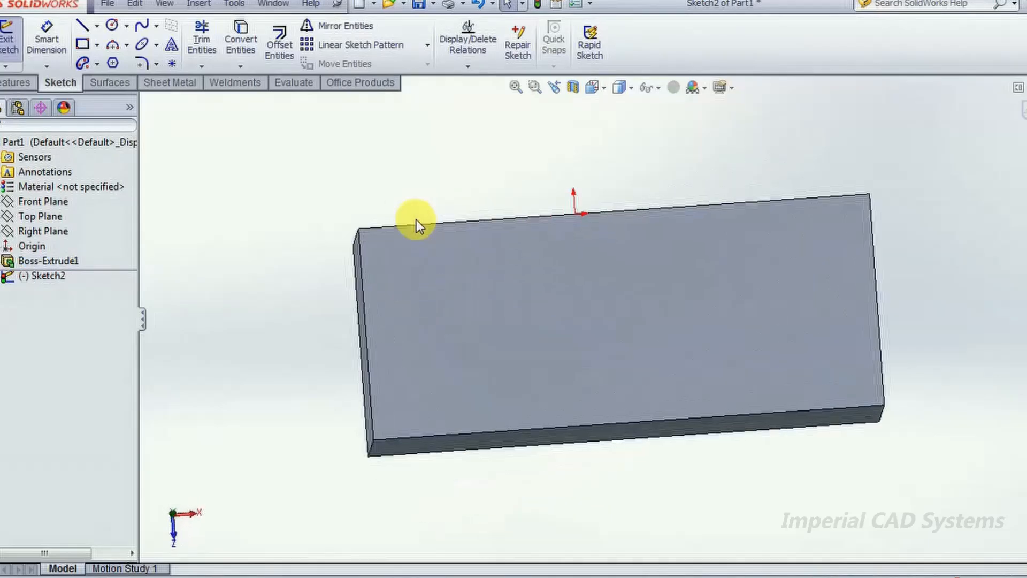
left_click(142, 25)
left_click(690, 116)
left_click(722, 172)
left_click(703, 282)
left_click(697, 347)
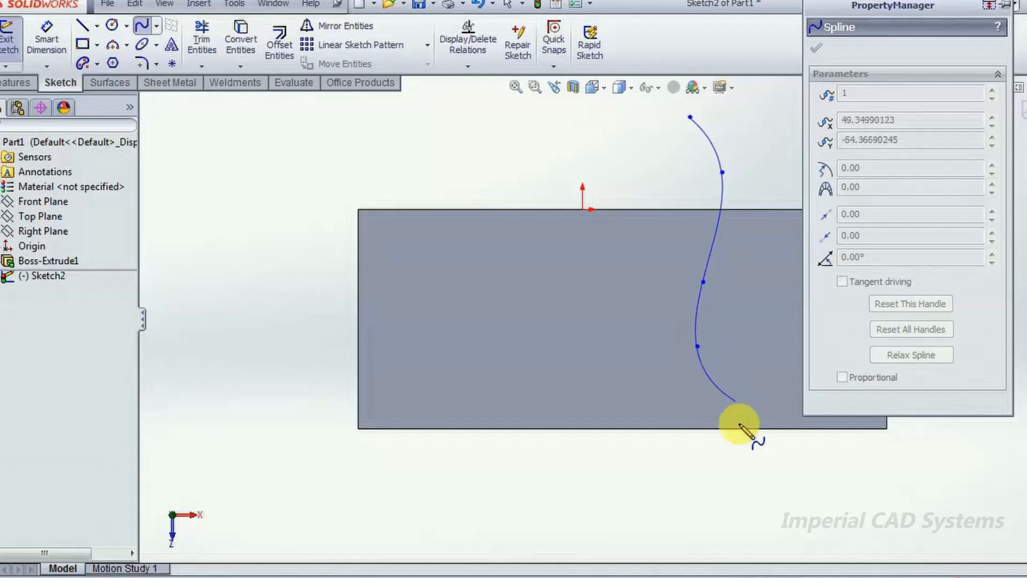
left_click(746, 479)
left_click(716, 536)
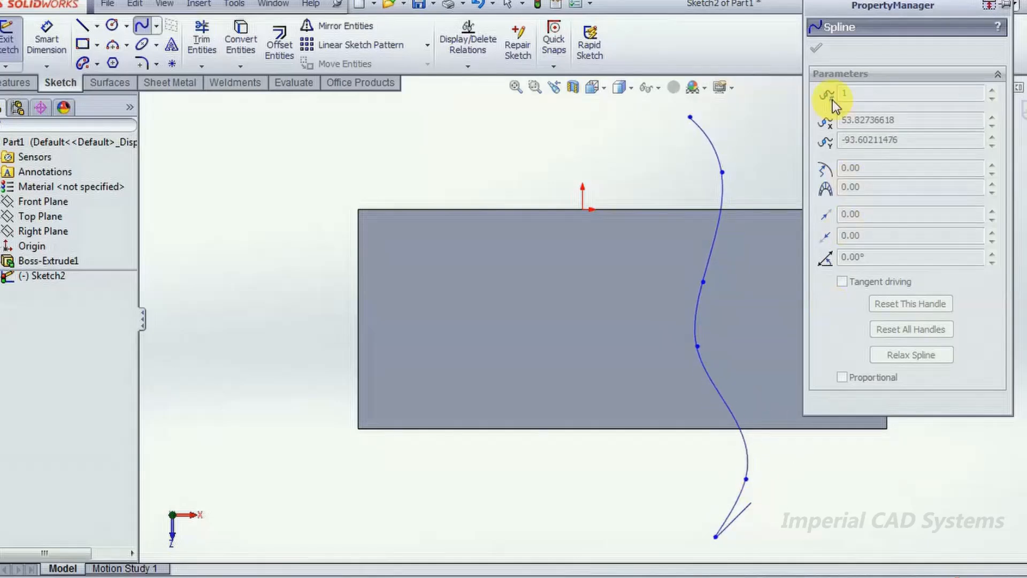
key("Escape")
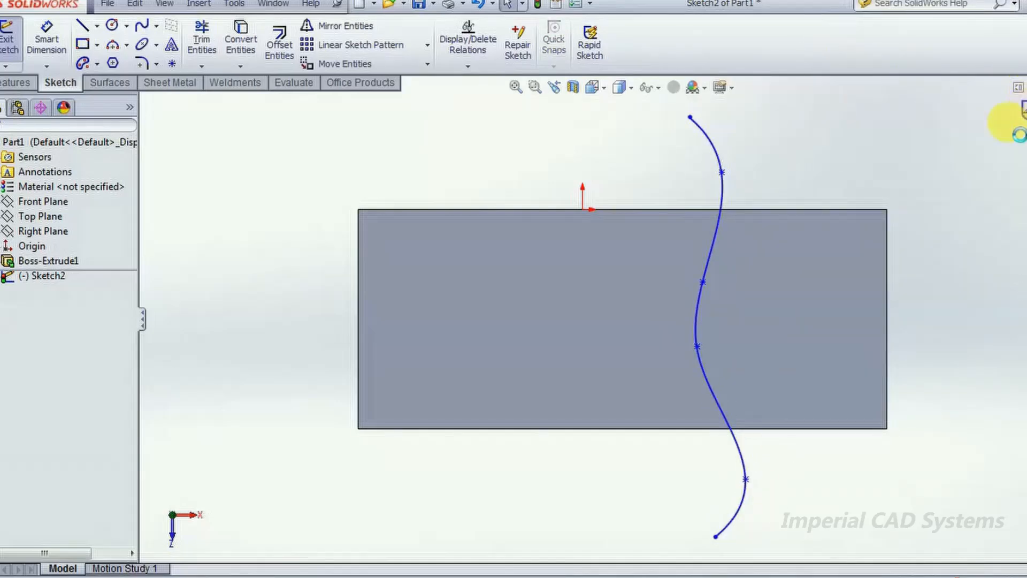
left_click(1019, 135)
mouse_move(481, 160)
middle_mouse_down()
mouse_move(505, 183)
mouse_move(424, 407)
mouse_move(340, 367)
middle_mouse_up()
scroll(342, 363, "down", 3)
scroll(347, 360, "up", 6)
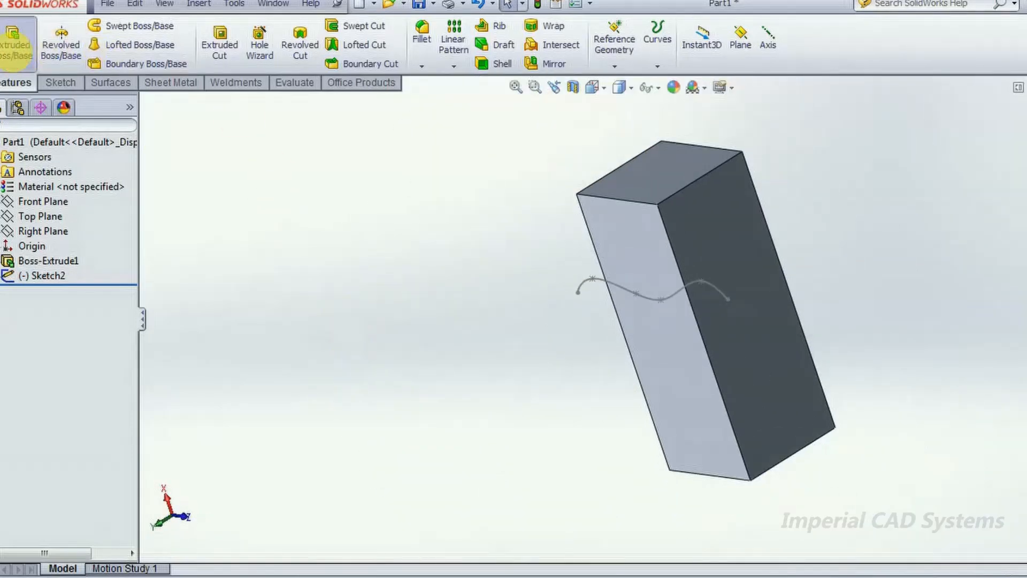
left_click(16, 43)
left_click(578, 290)
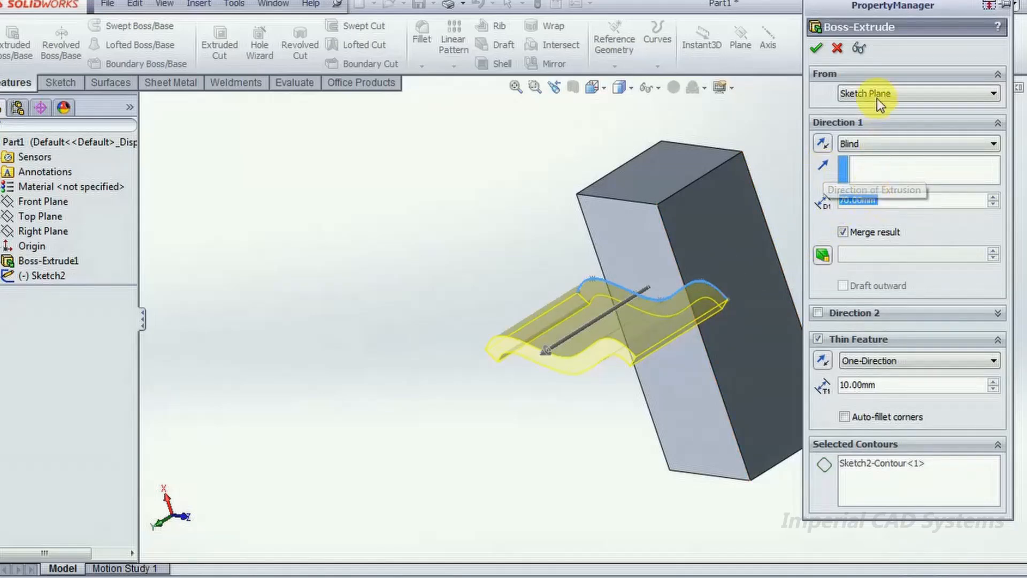
left_click(842, 53)
- Extrude the spline as a surface using the Mid Plane end condition with a depth of 150 mm
left_click(111, 82)
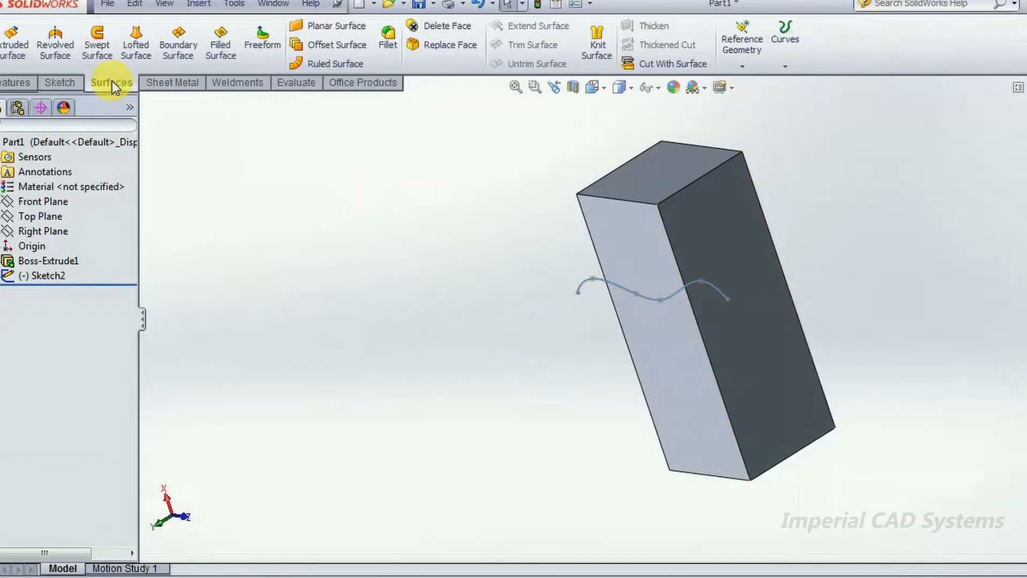
left_click(18, 52)
left_click(582, 285)
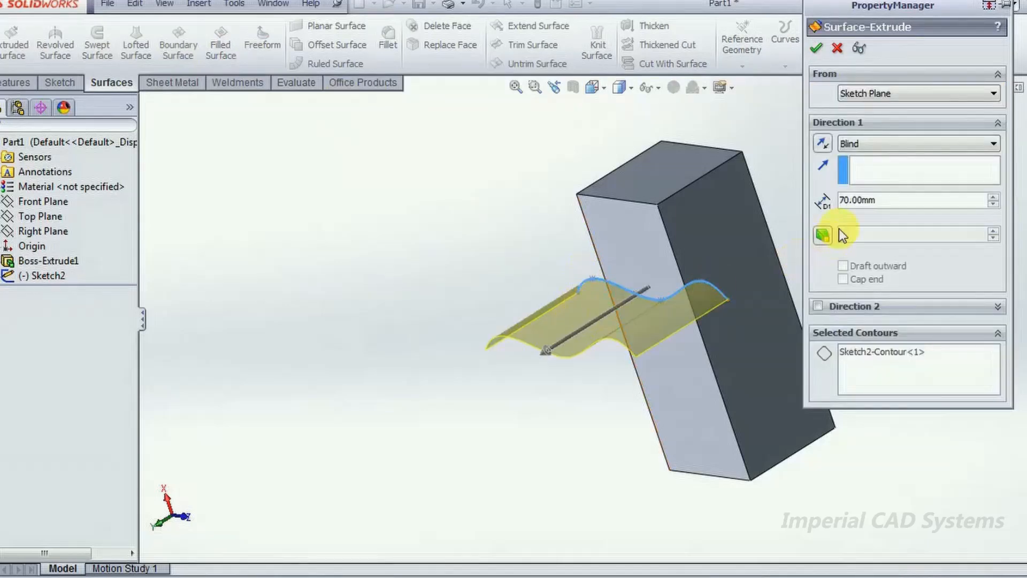
left_click(863, 143)
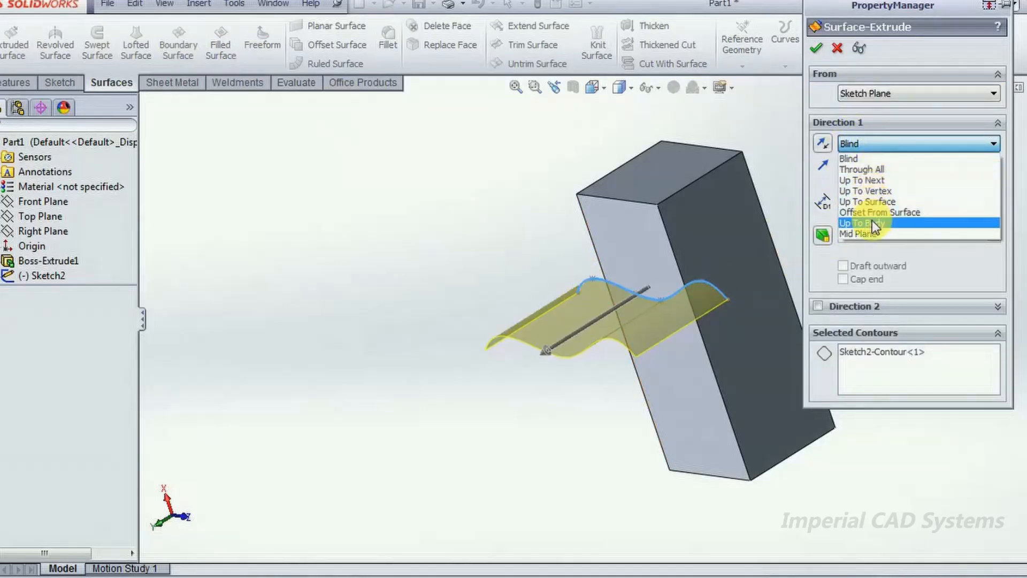
left_click(872, 233)
double_click(874, 202)
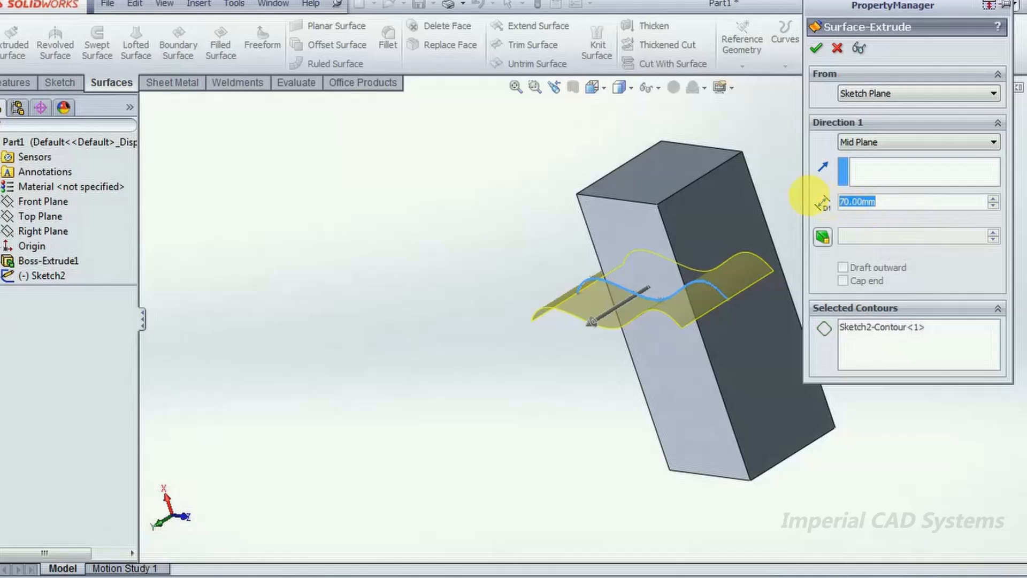
type("150")
key("Return")
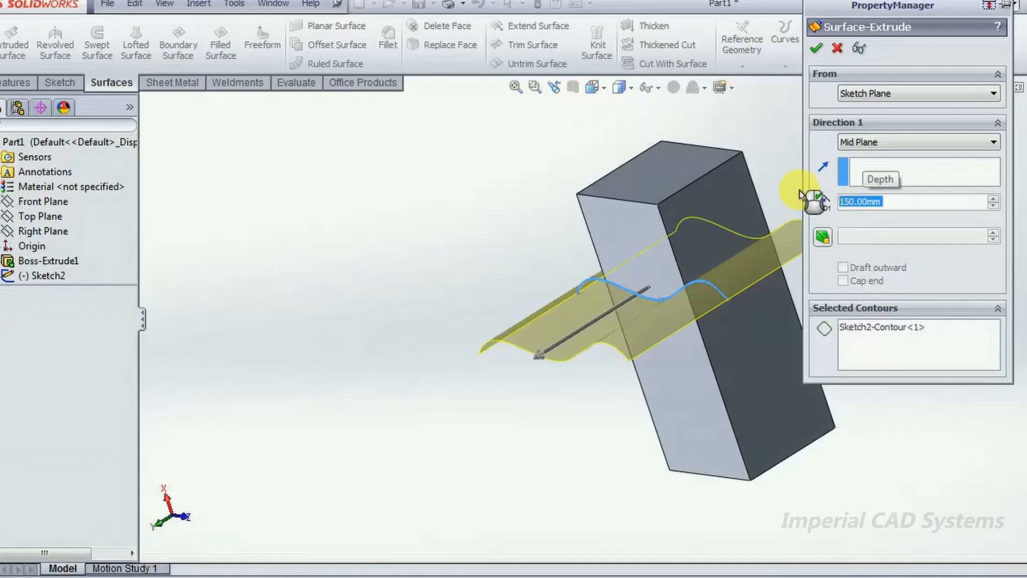
mouse_move(539, 356)
left_mouse_down()
mouse_move(596, 323)
mouse_move(557, 348)
left_mouse_up()
left_click(816, 48)
- Cut the solid block with the extruded wavy surface, keeping the default cut direction, and inspect the result
middle_click_drag(856, 219, 769, 156)
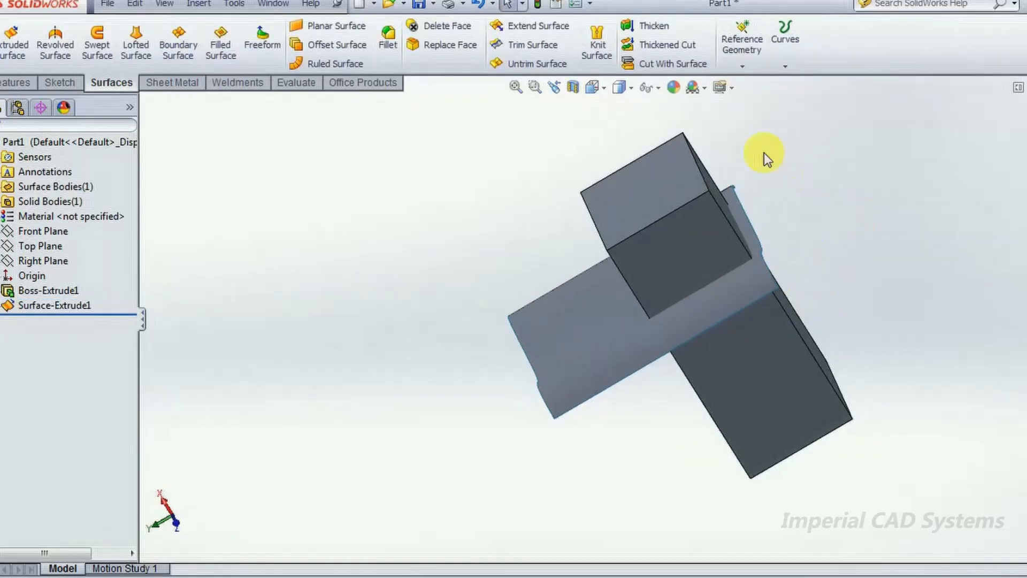
left_click(663, 64)
left_click(589, 336)
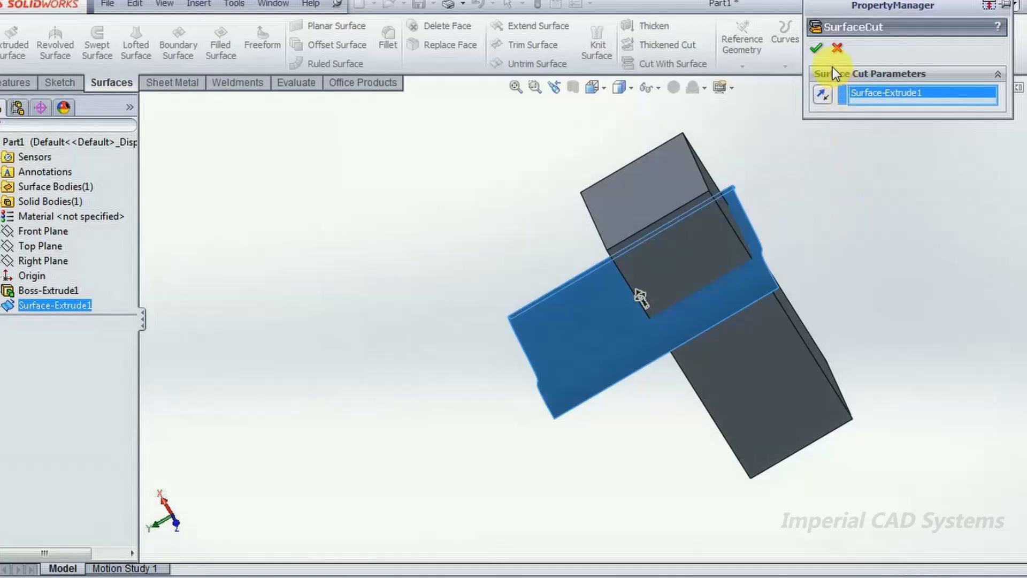
left_click(816, 48)
mouse_move(896, 230)
middle_mouse_down()
mouse_move(888, 232)
mouse_move(929, 165)
mouse_move(470, 355)
mouse_move(551, 296)
mouse_move(525, 383)
mouse_move(466, 328)
mouse_move(463, 360)
middle_mouse_up()
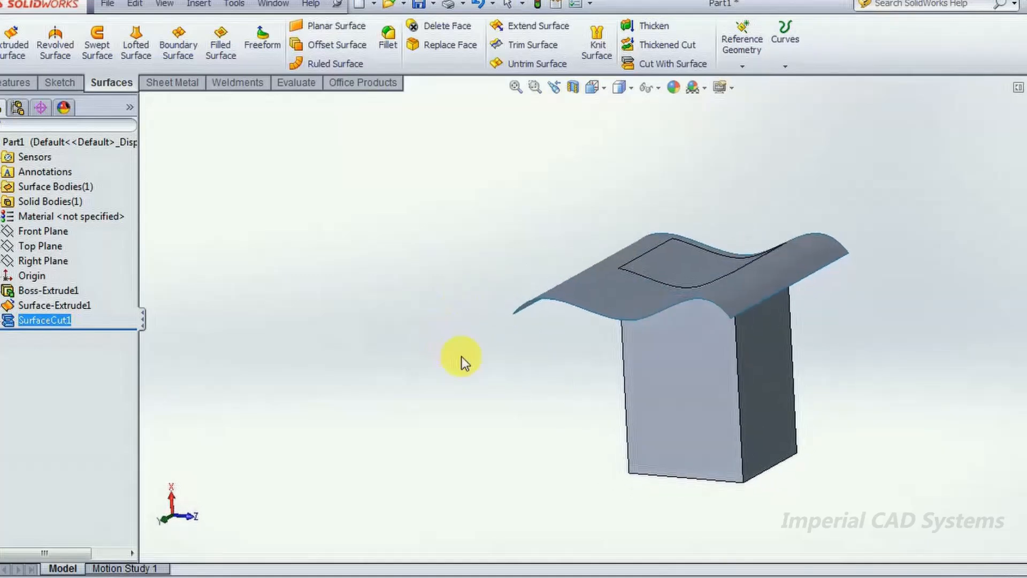